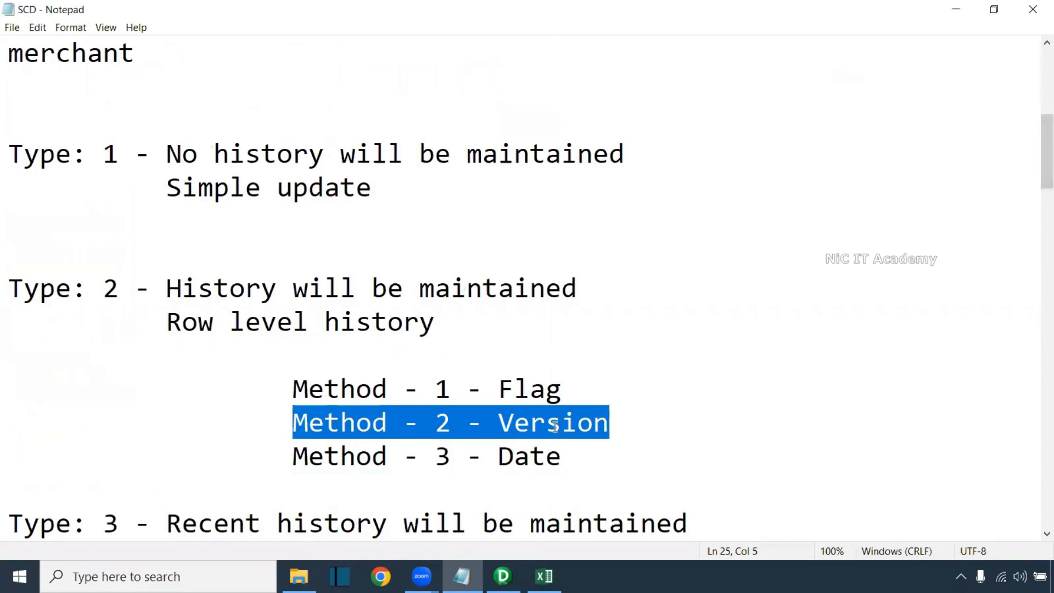
Review the Type 2 notes (row-level history, Method 2 Version), then bring up the Excel workbook
left_click_drag(1045, 132, 1036, 51)
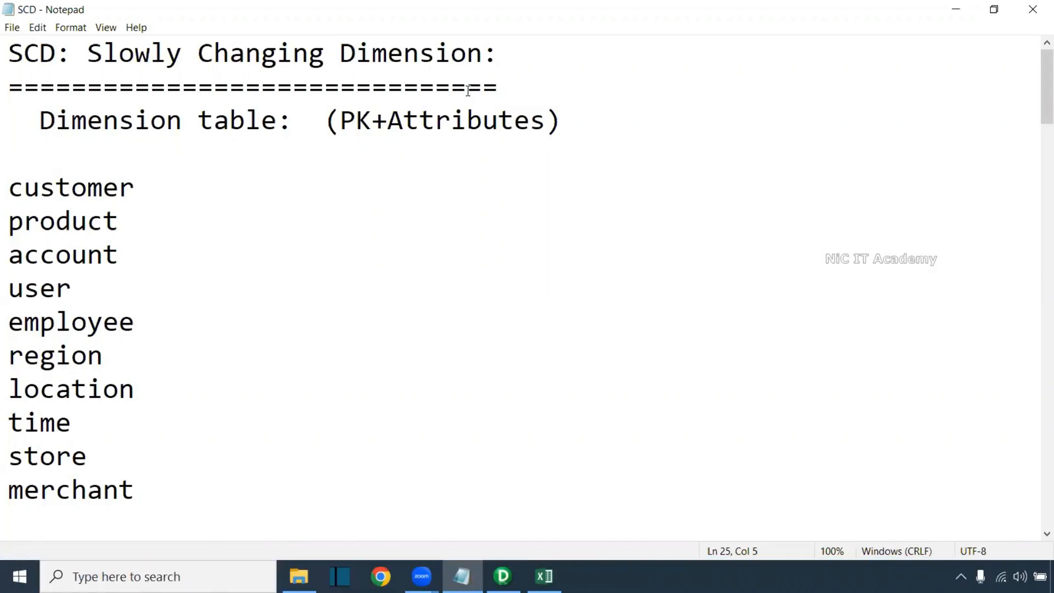
left_click_drag(1036, 65, 1037, 147)
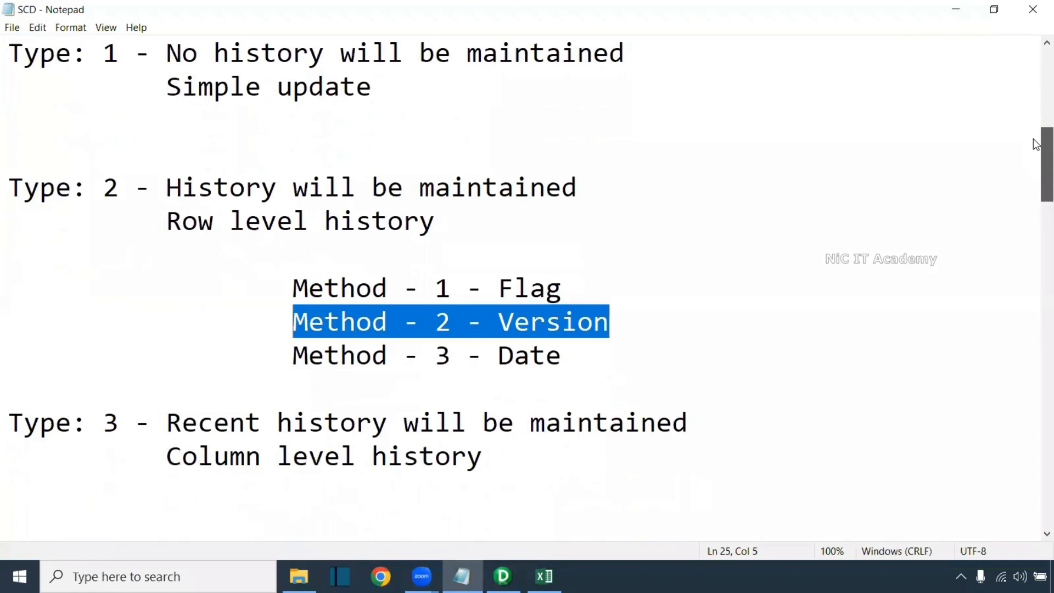
left_click_drag(12, 184, 117, 175)
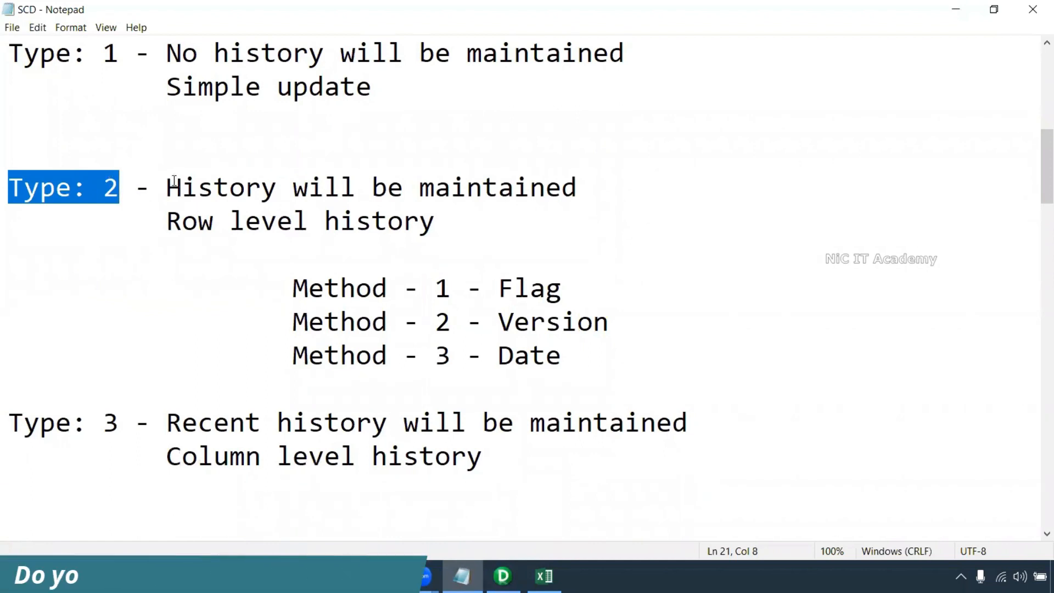
left_click_drag(167, 187, 578, 183)
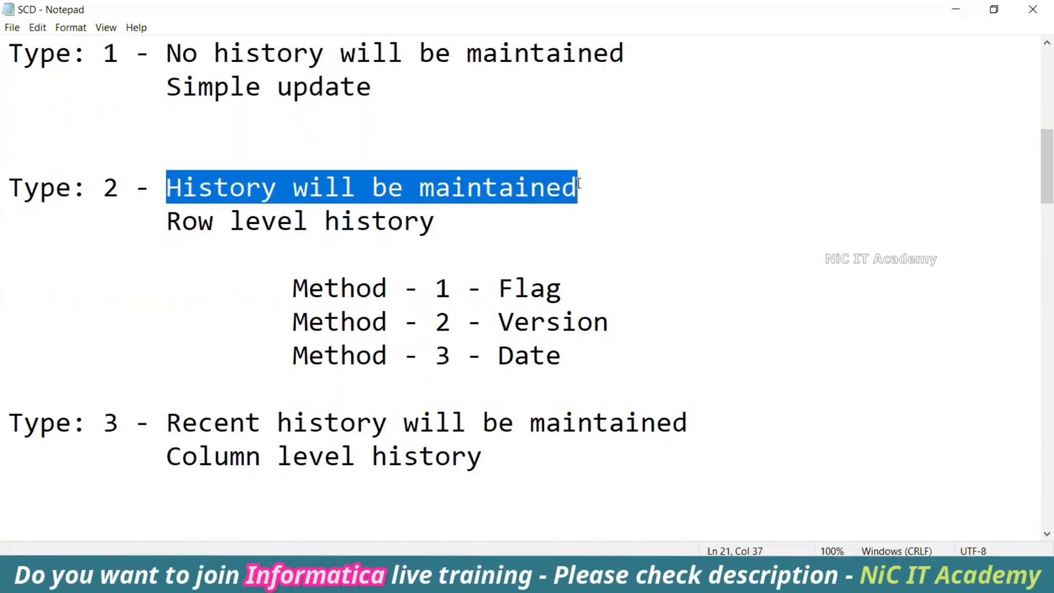
left_click_drag(491, 222, 172, 214)
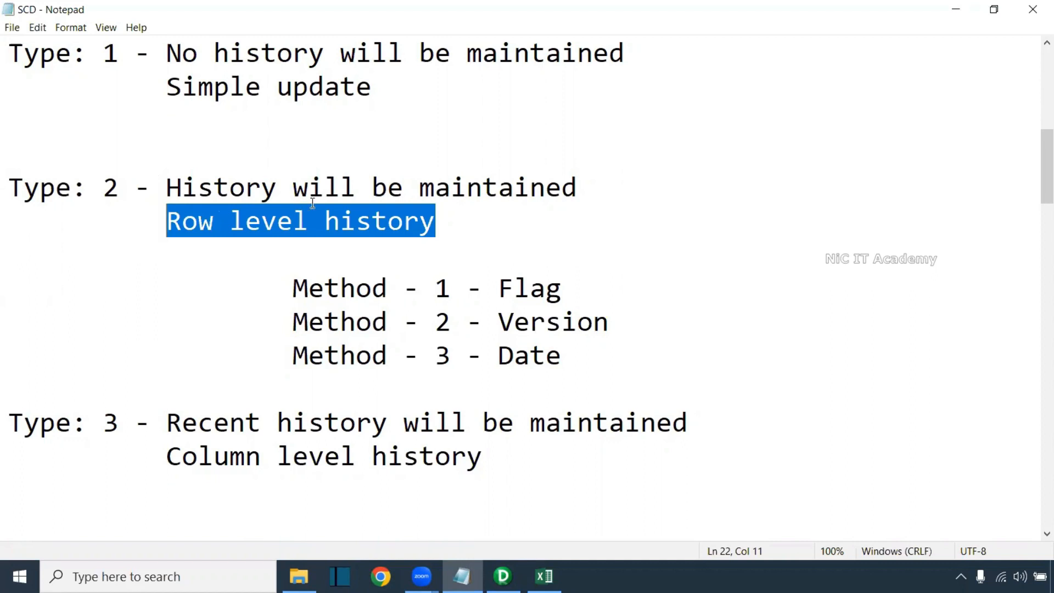
left_click(464, 267)
left_click_drag(610, 322, 291, 320)
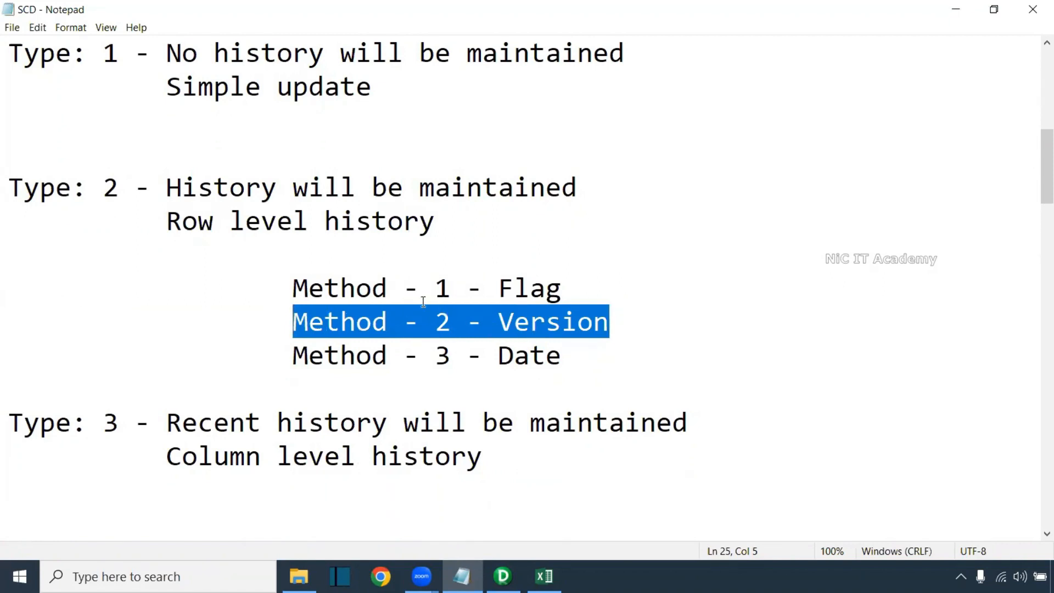
left_click(544, 577)
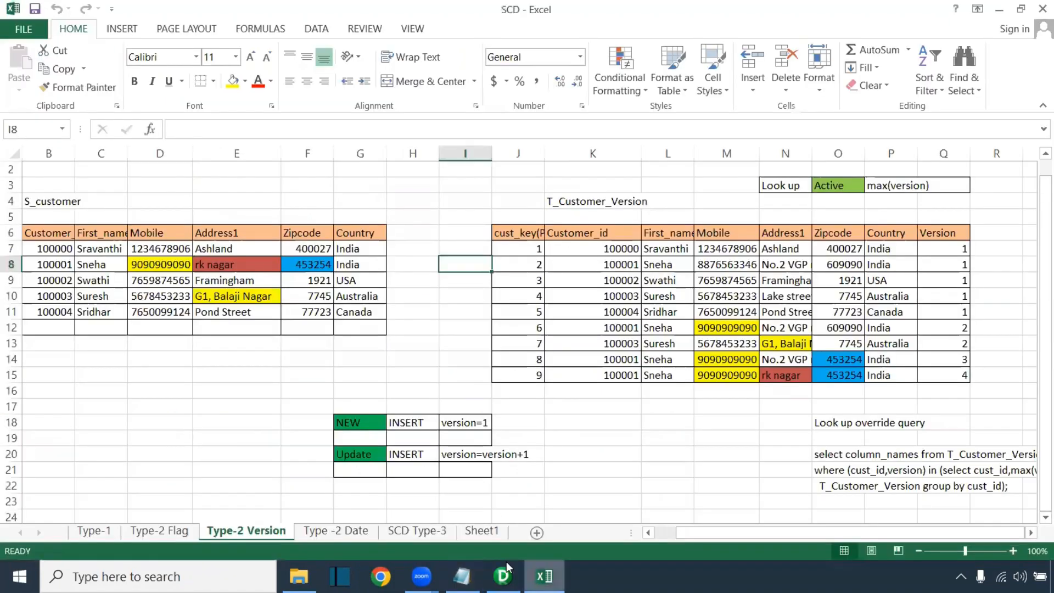
Clear the values from T_Customer_Version rows J7:Q15, keeping only the headers and cell colours
left_click_drag(710, 535, 697, 534)
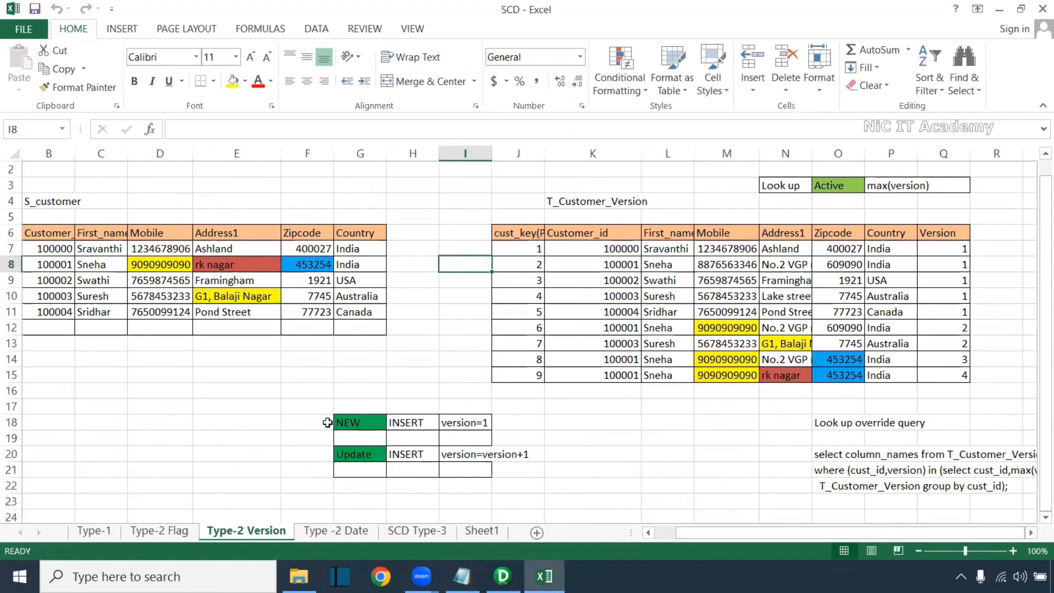
left_click(55, 238)
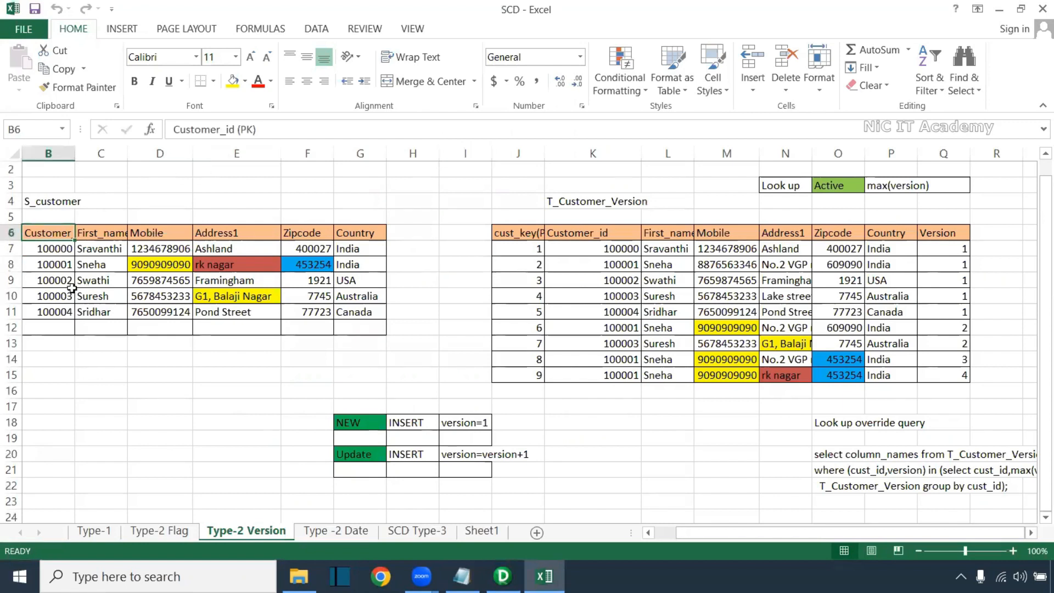
left_click_drag(64, 246, 344, 309)
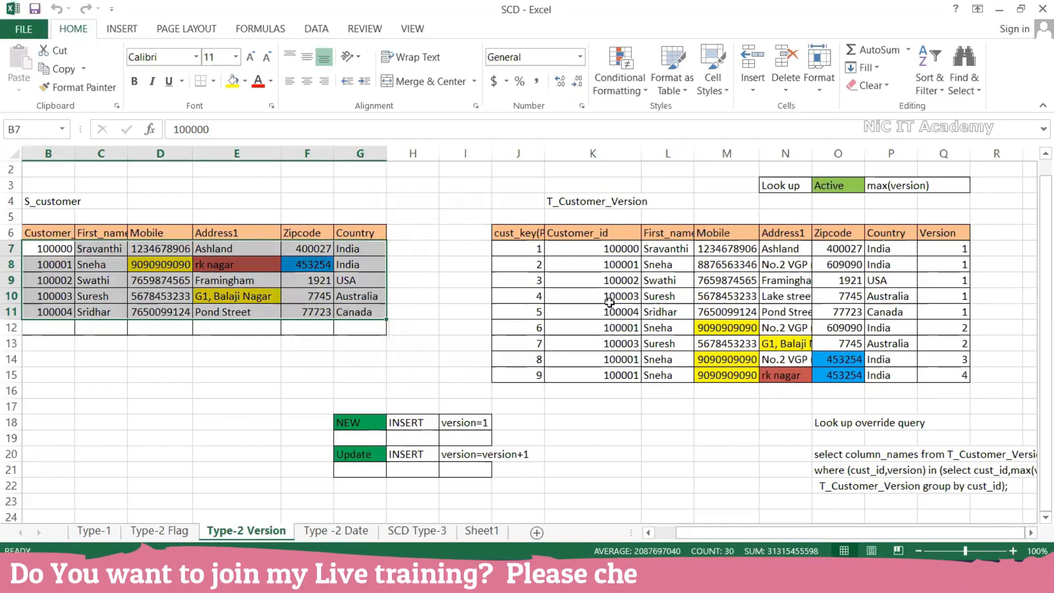
left_click_drag(530, 249, 943, 370)
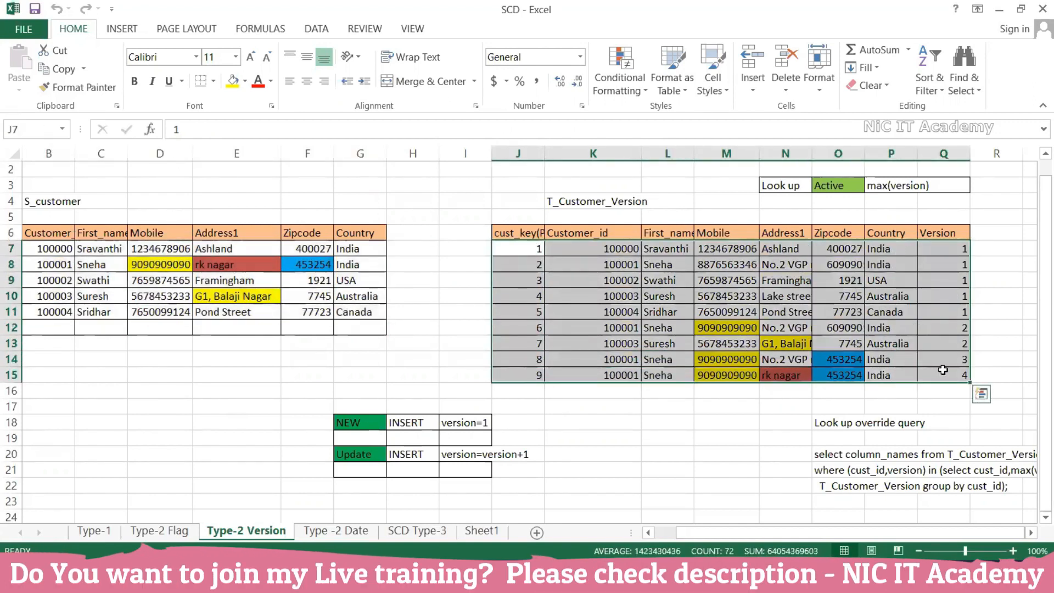
key("Delete")
left_click(835, 422)
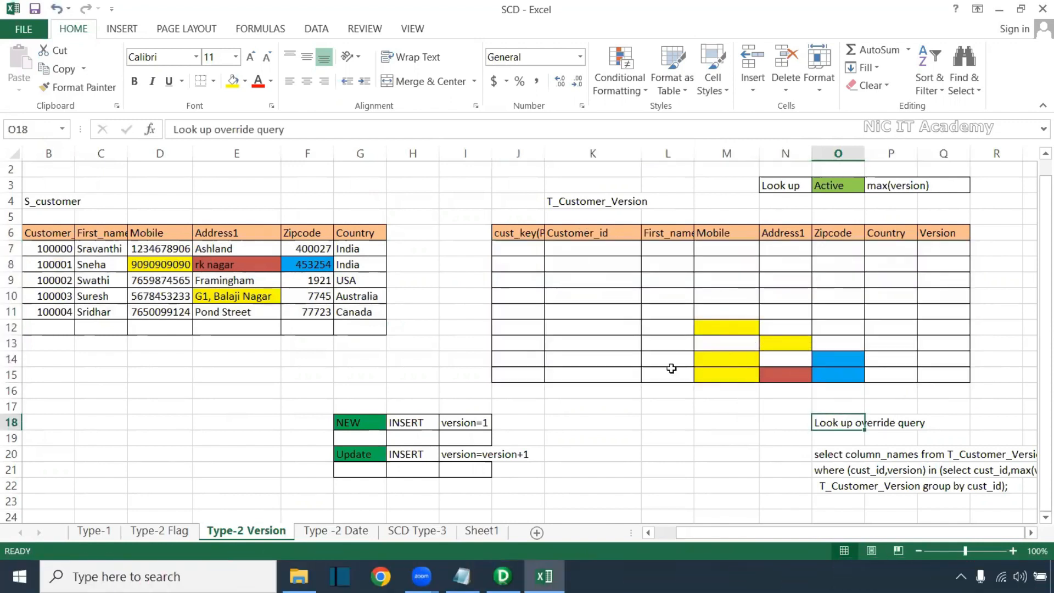
Copy the five S_customer data rows into T_Customer_Version starting at the first Customer_id cell
scroll(572, 357, "left", 1)
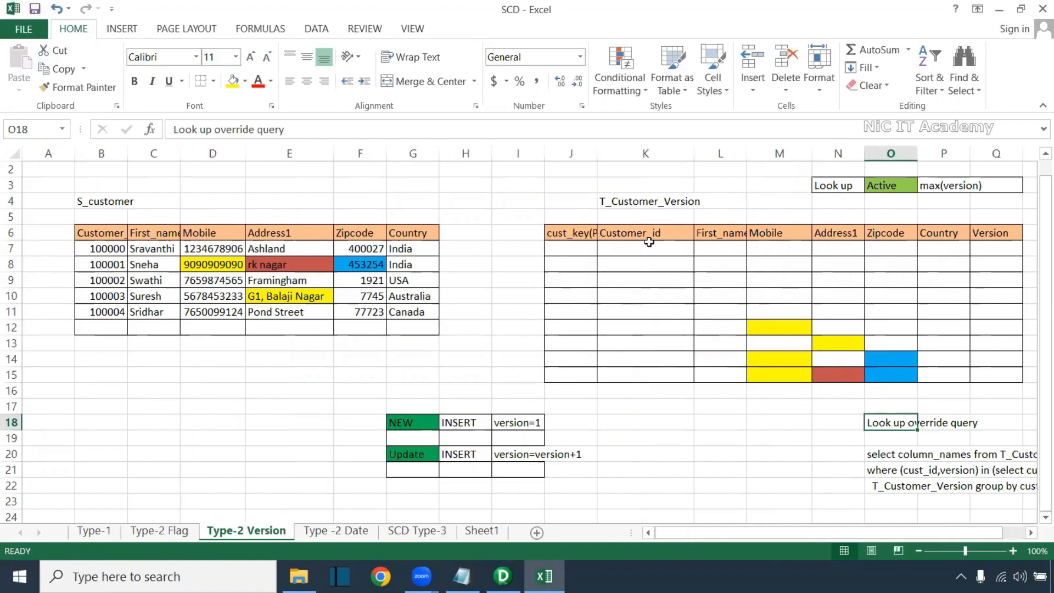
left_click_drag(647, 239, 571, 380)
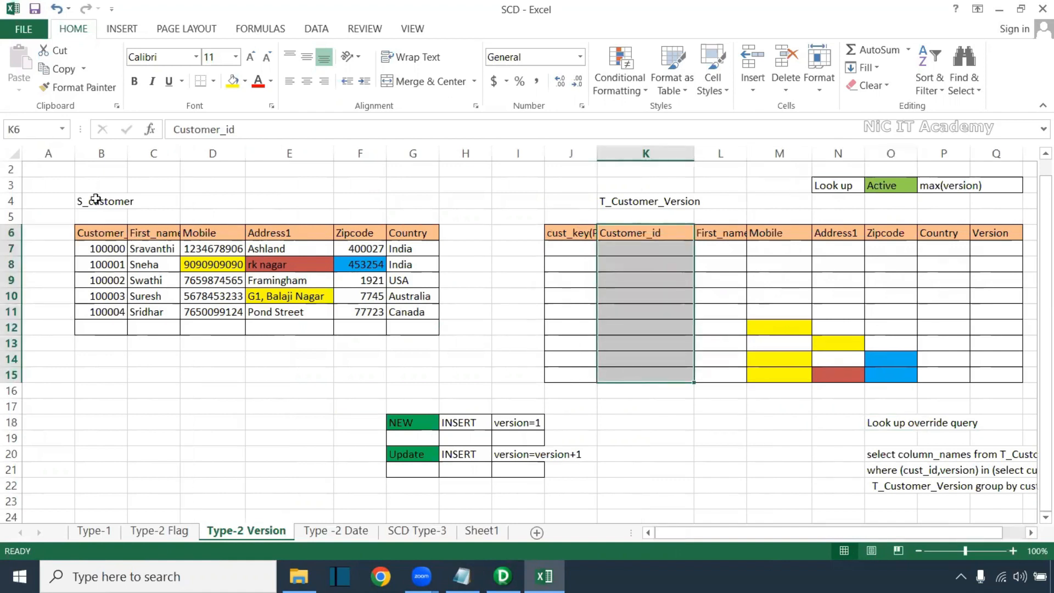
left_click_drag(108, 225, 88, 356)
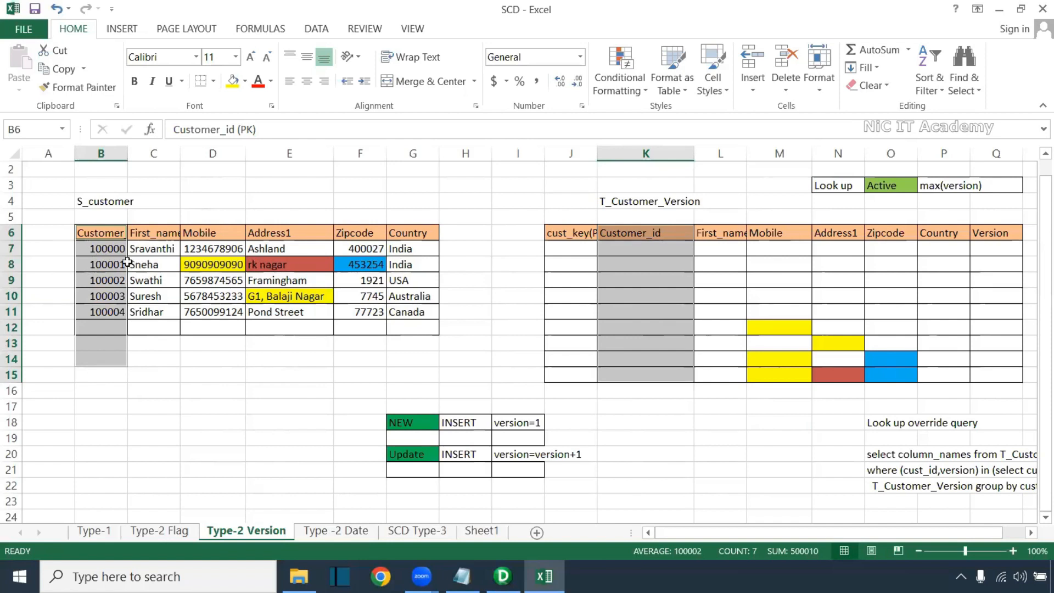
left_click(114, 251)
left_click_drag(117, 279, 417, 312)
key("ctrl+c")
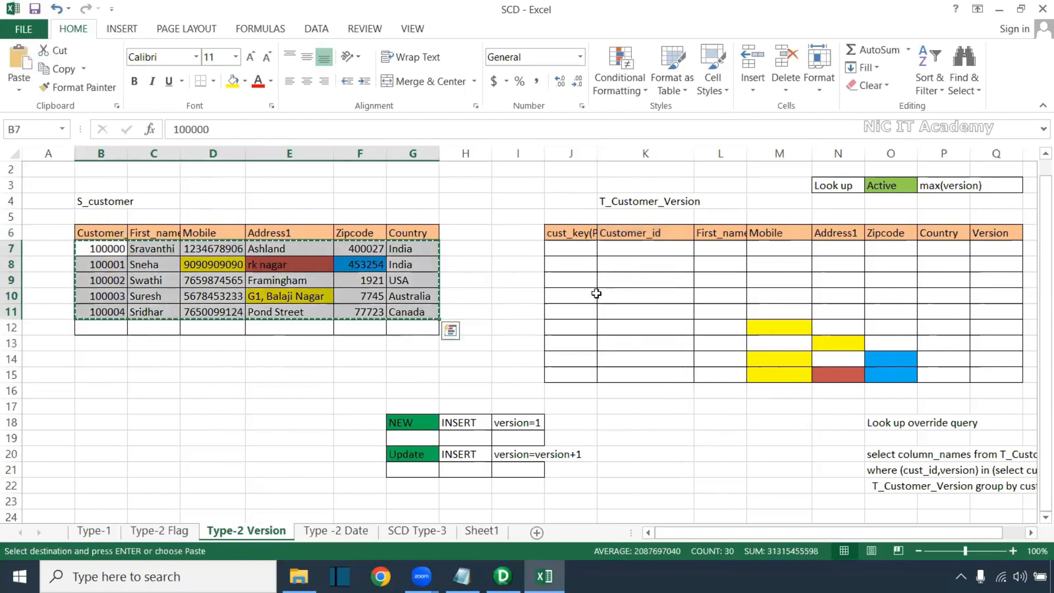
left_click(632, 251)
key("ctrl+v")
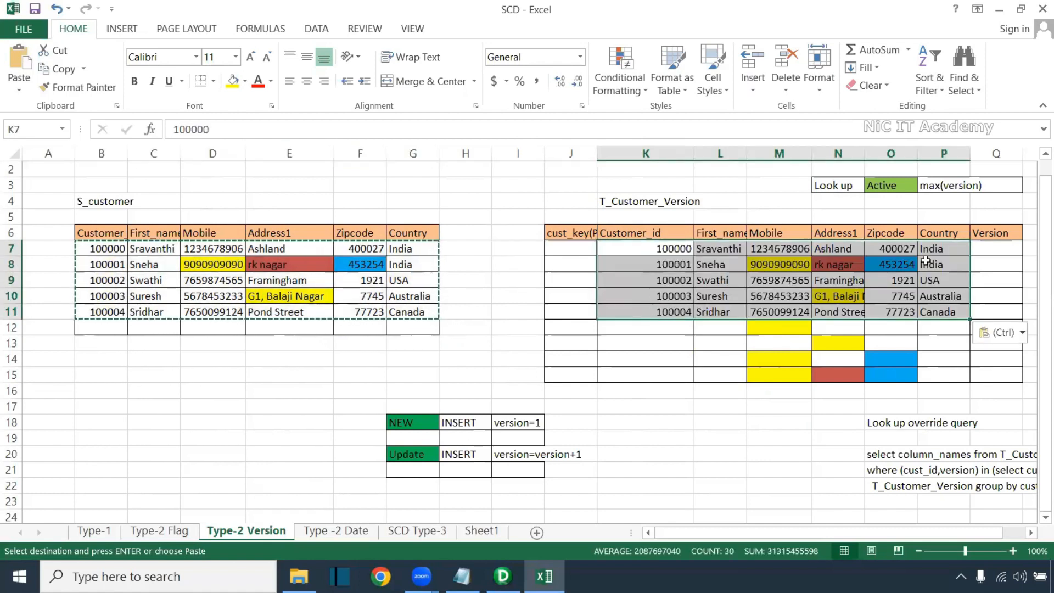
Enter Version 1 for each of the five pasted customer rows (100000 to 100004)
left_click(993, 247)
type("1")
key("Return")
type("1")
key("Return")
type("1")
key("Return")
type("1")
key("Return")
type("1")
key("Return")
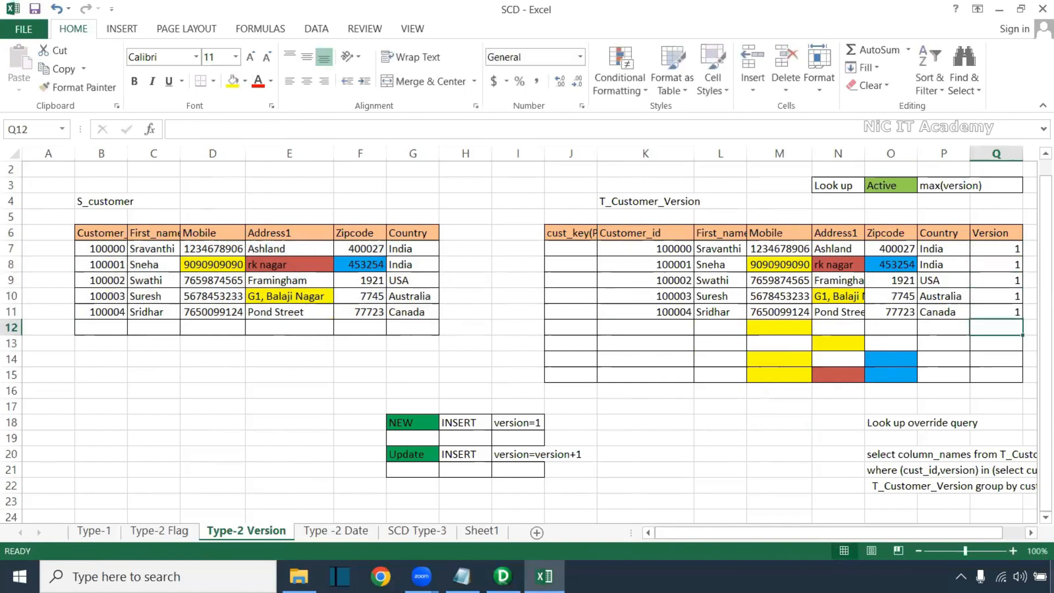
left_click_drag(989, 250, 989, 312)
left_click_drag(668, 248, 660, 309)
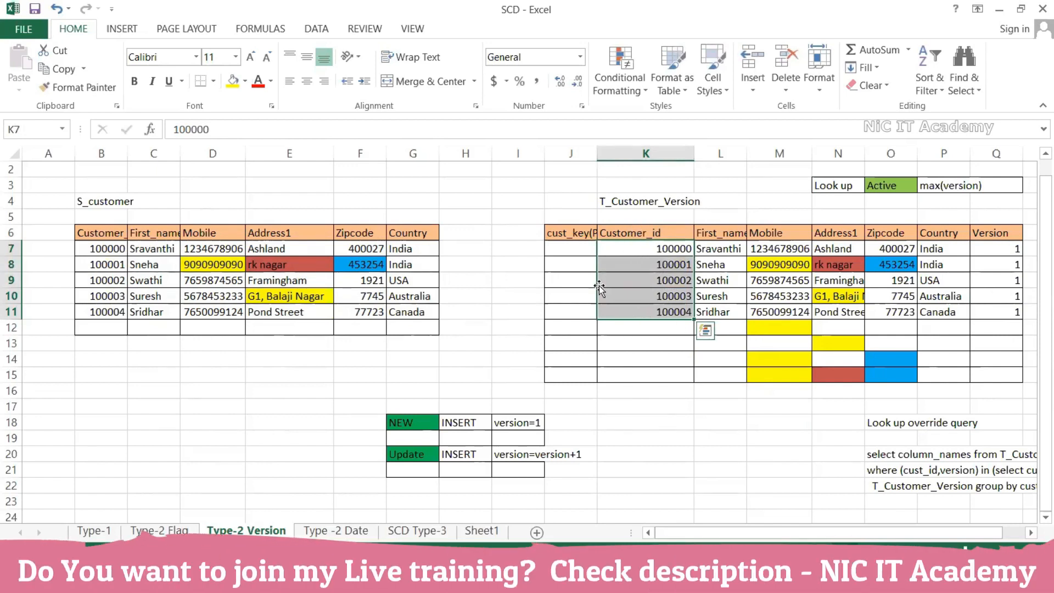
Fill cust_key J7:J11 with a 1-to-5 series using Auto Fill Options
left_click(575, 250)
type("1")
key("Return")
left_click(591, 252)
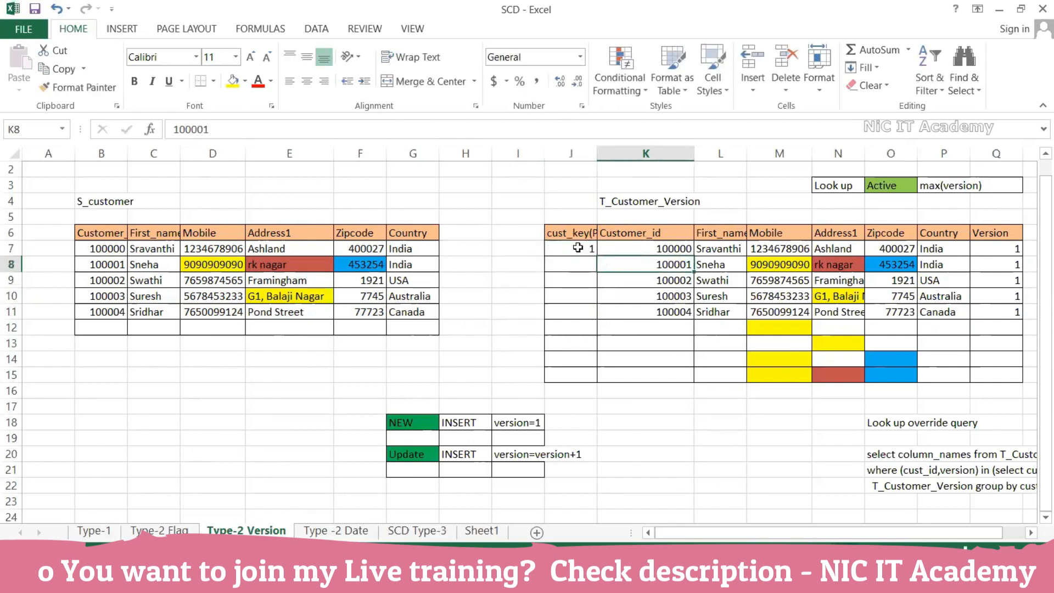
left_click_drag(598, 255, 592, 318)
left_click(607, 329)
left_click(626, 368)
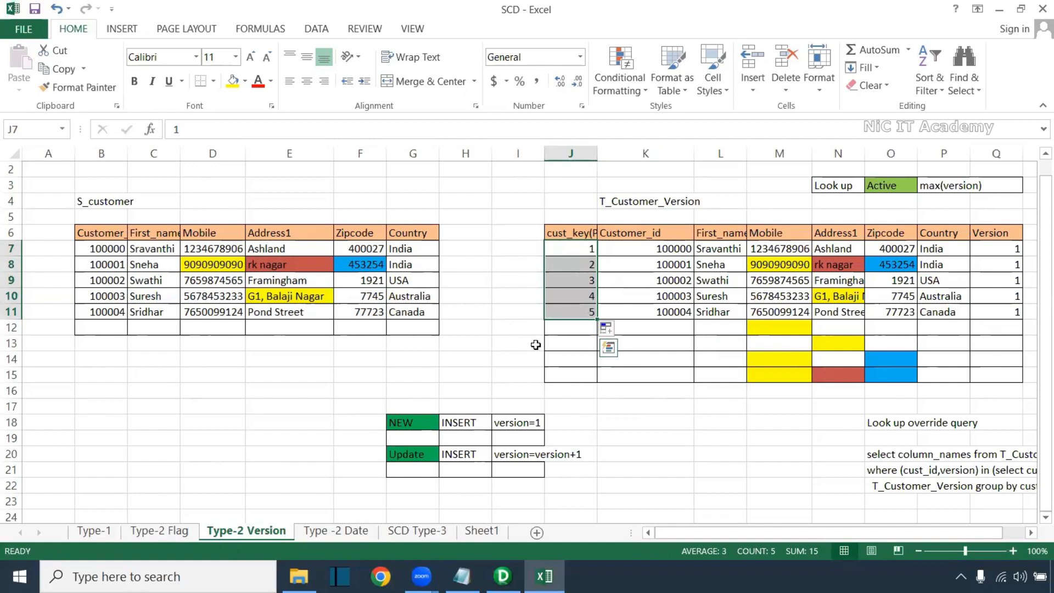
Review the cust_key and Customer_id columns and the fourth target row against the source table
left_click(661, 312)
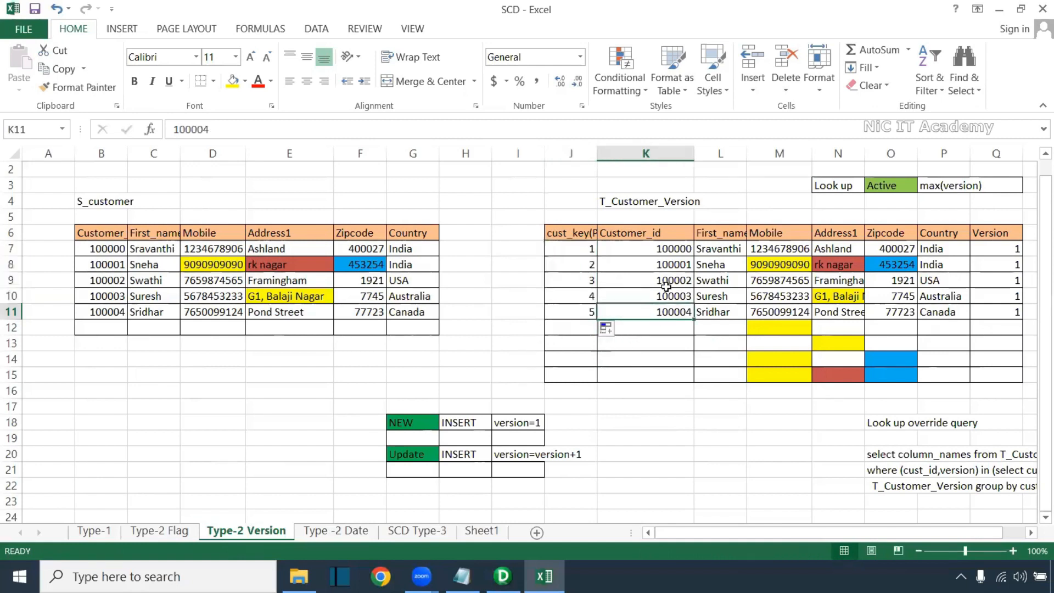
left_click_drag(670, 249, 662, 374)
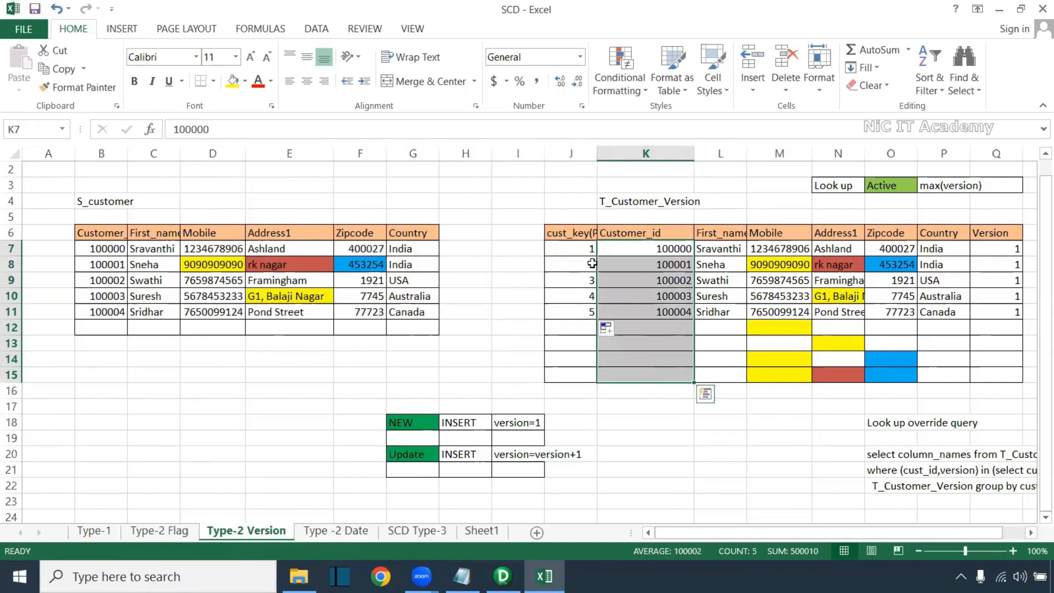
left_click_drag(585, 249, 577, 362)
left_click_drag(578, 295, 988, 297)
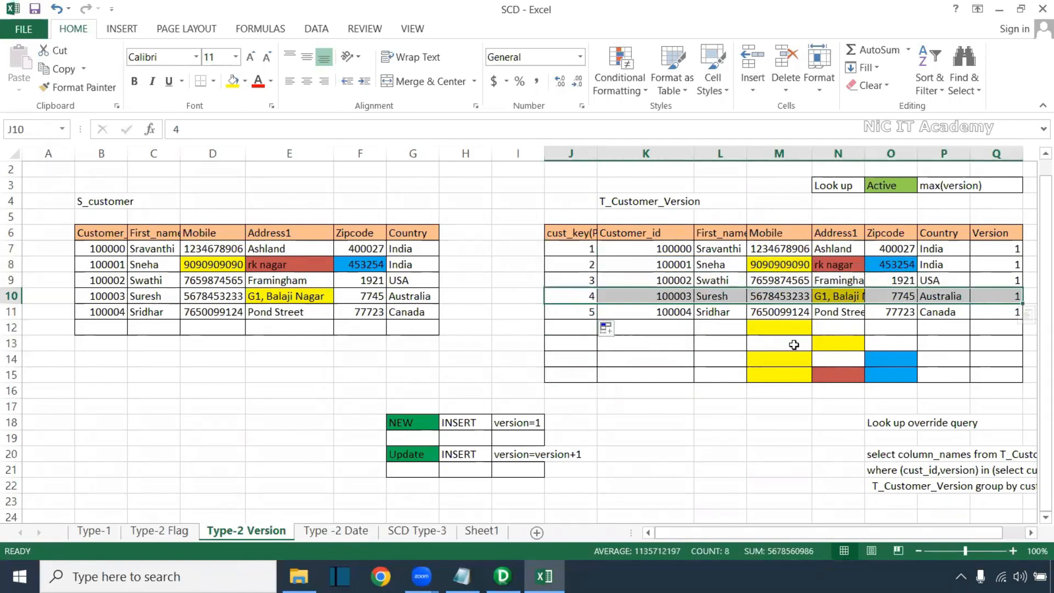
left_click(683, 314)
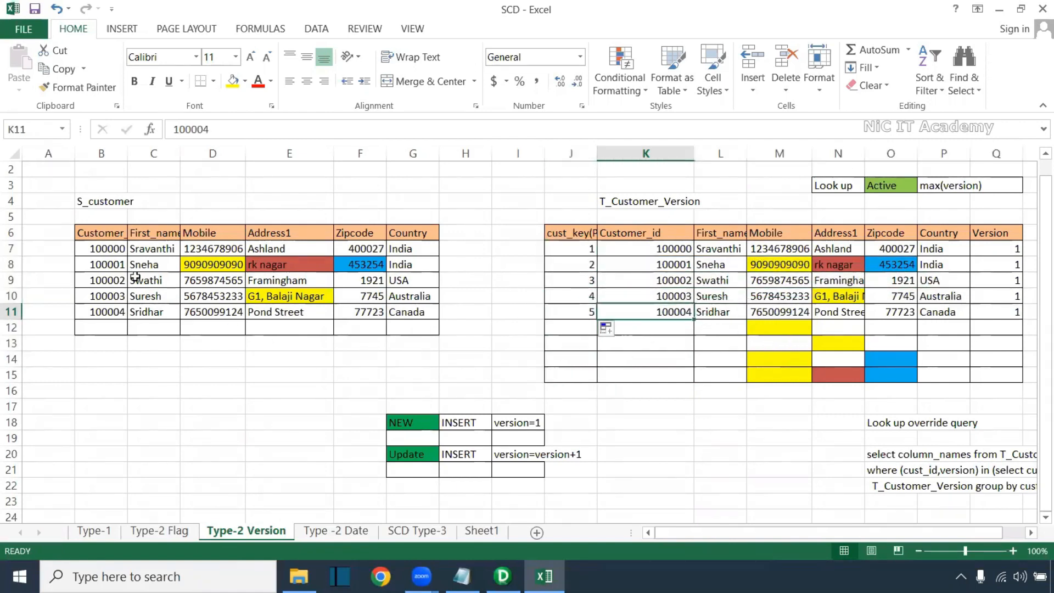
left_click(120, 247)
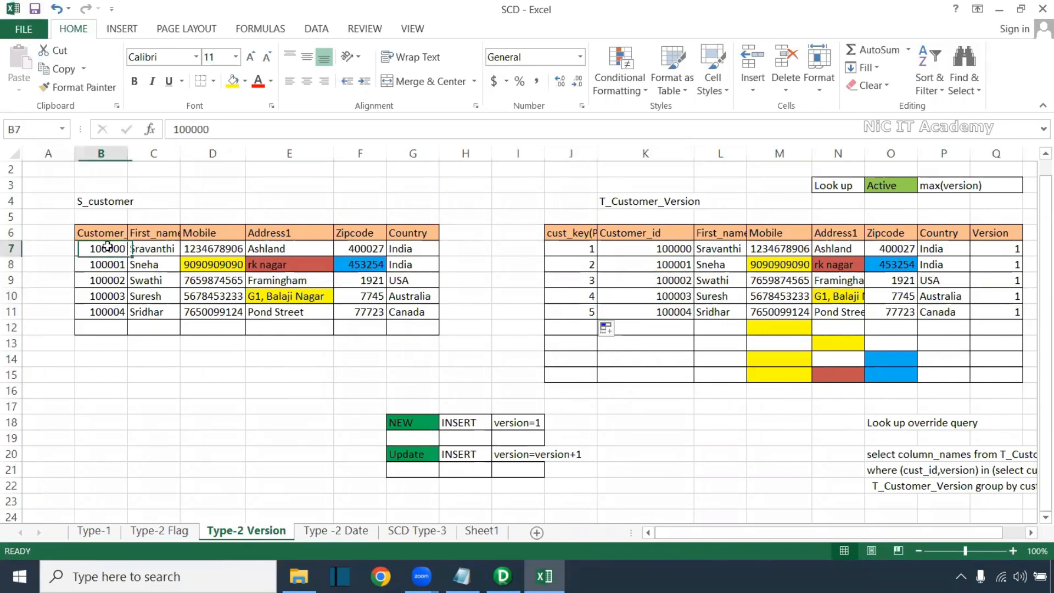
Change the second S_customer's mobile number so its last two digits become 83
left_click_drag(108, 265, 390, 265)
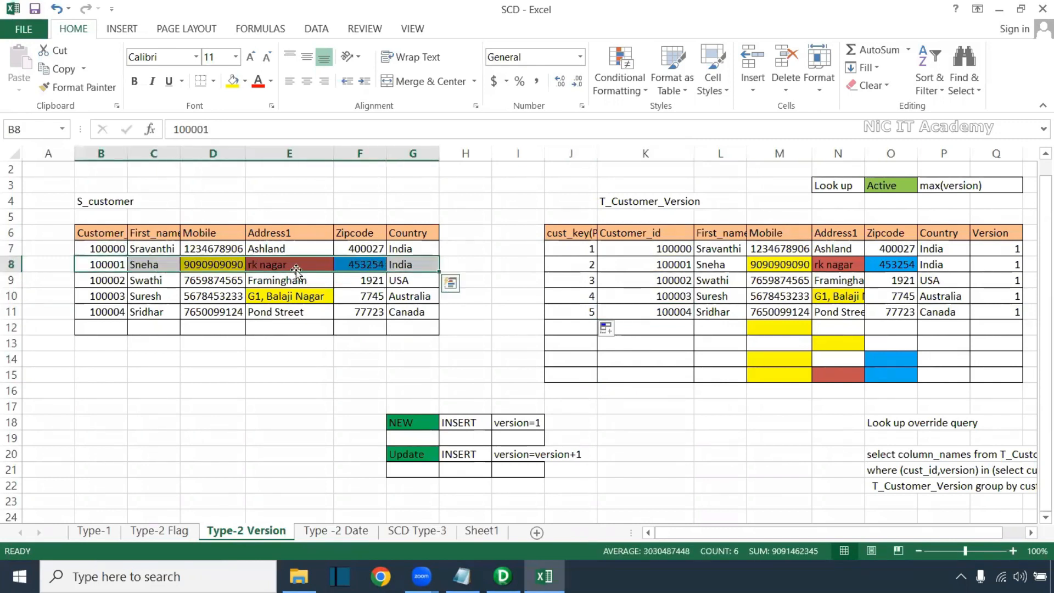
left_click(217, 264)
left_click_drag(240, 134, 223, 133)
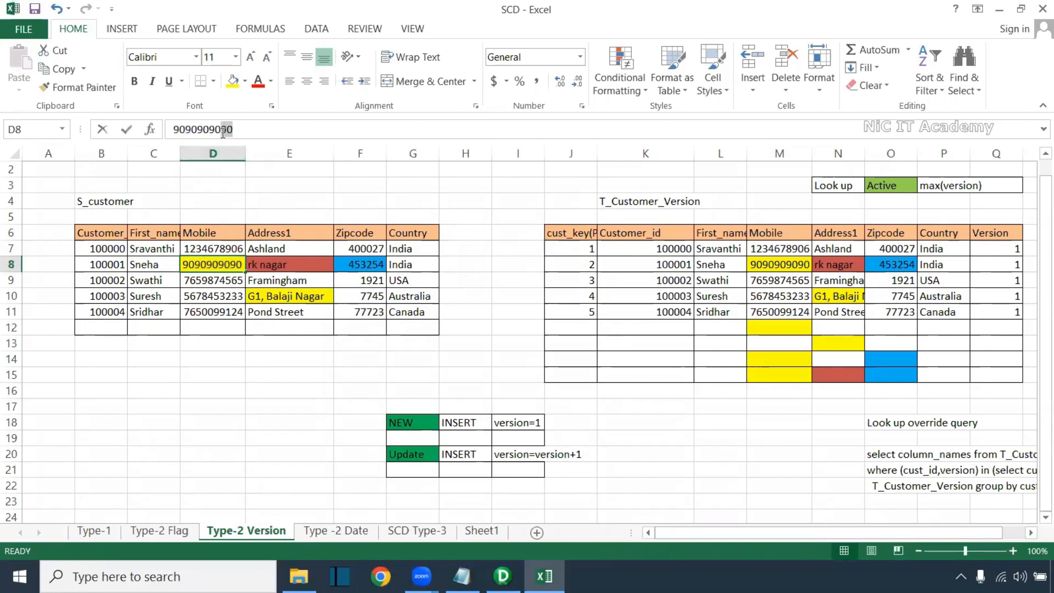
type("83")
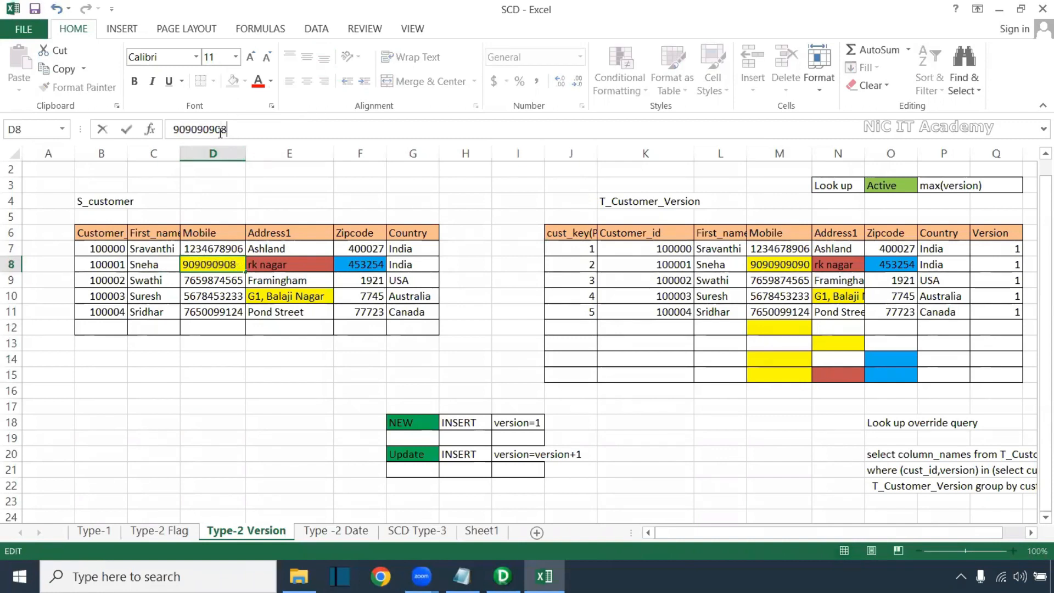
left_click(287, 351)
Compare that customer with its Version 1 target row, then copy source row B8:G8
left_click_drag(90, 267, 113, 261)
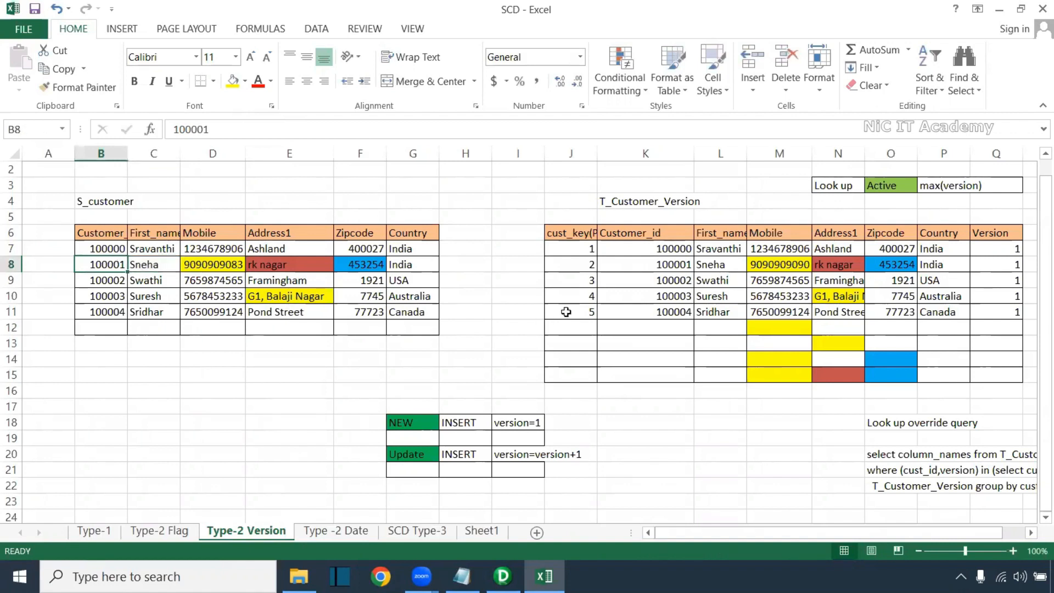
left_click(682, 262, "ctrl")
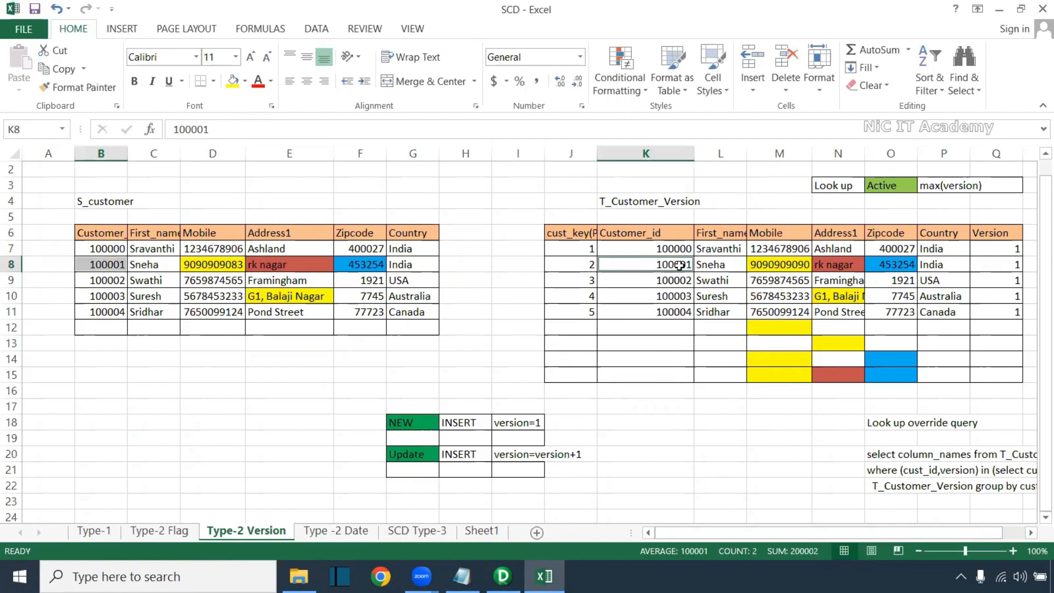
left_click(1009, 263)
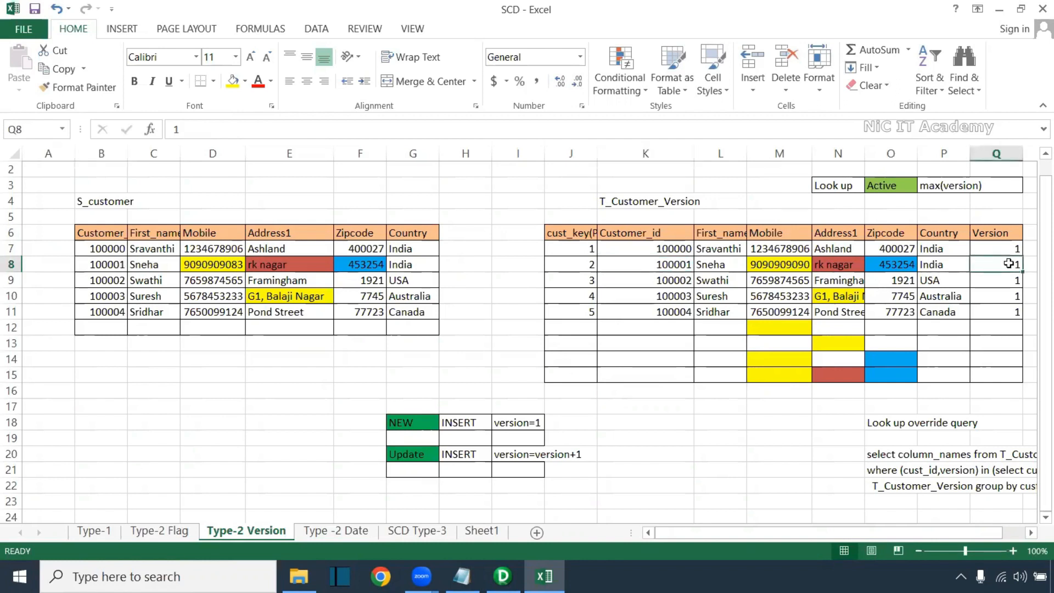
left_click_drag(119, 265, 402, 266)
key("ctrl+c")
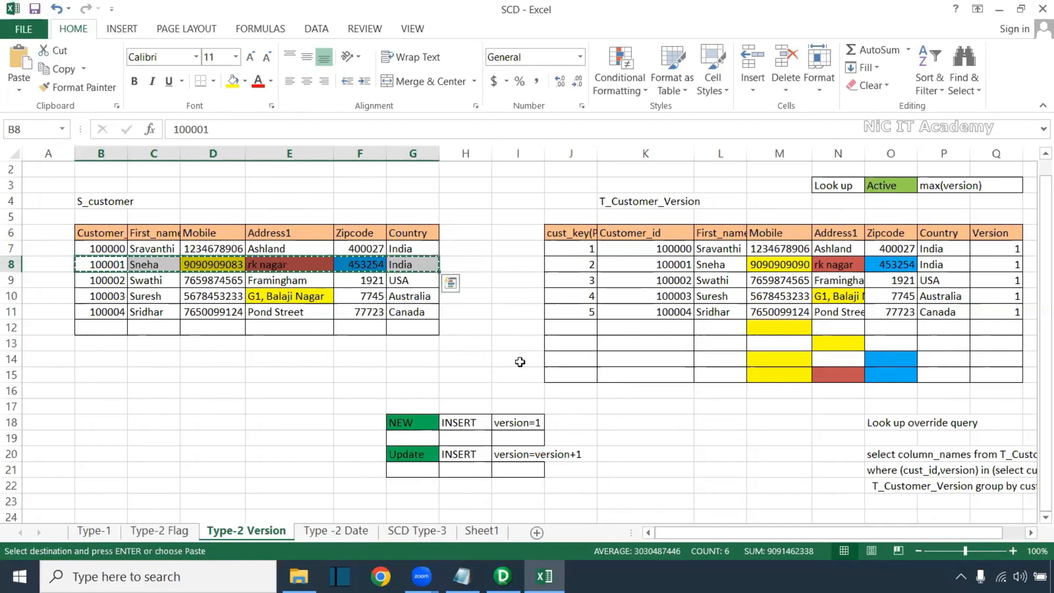
Paste the changed customer into row 12 of T_Customer_Version with Version 2 and cust_key 6
left_click(648, 330)
key("ctrl+v")
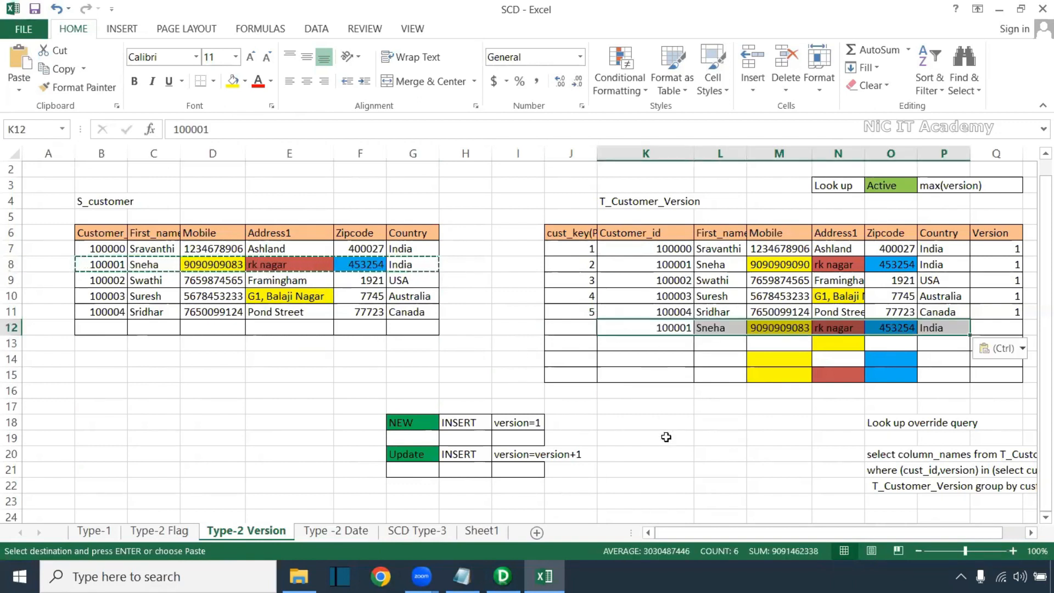
left_click(1003, 327)
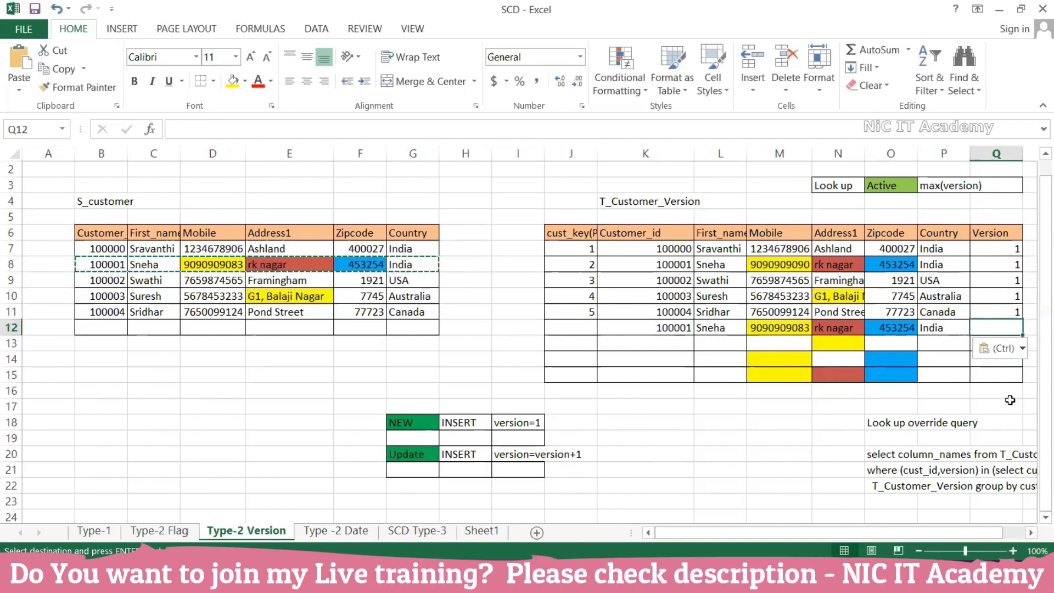
type("2")
left_click(959, 407)
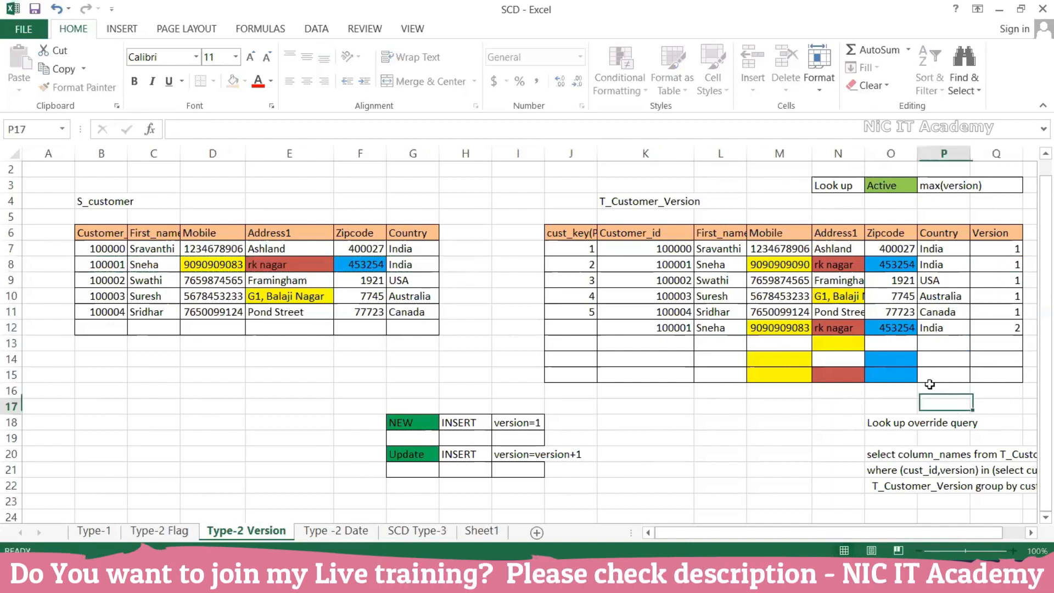
left_click(588, 328)
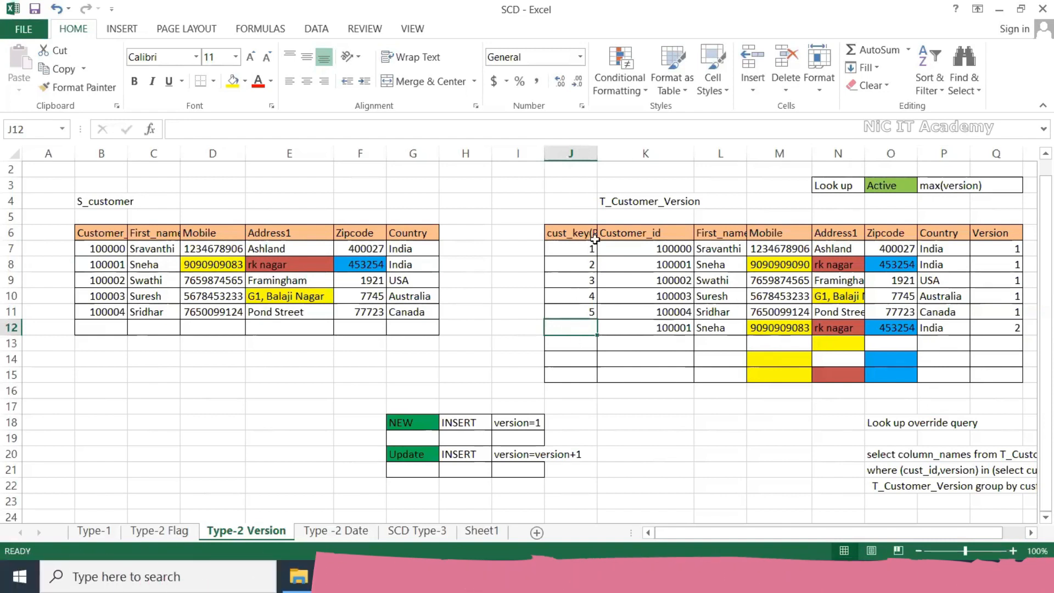
type("1")
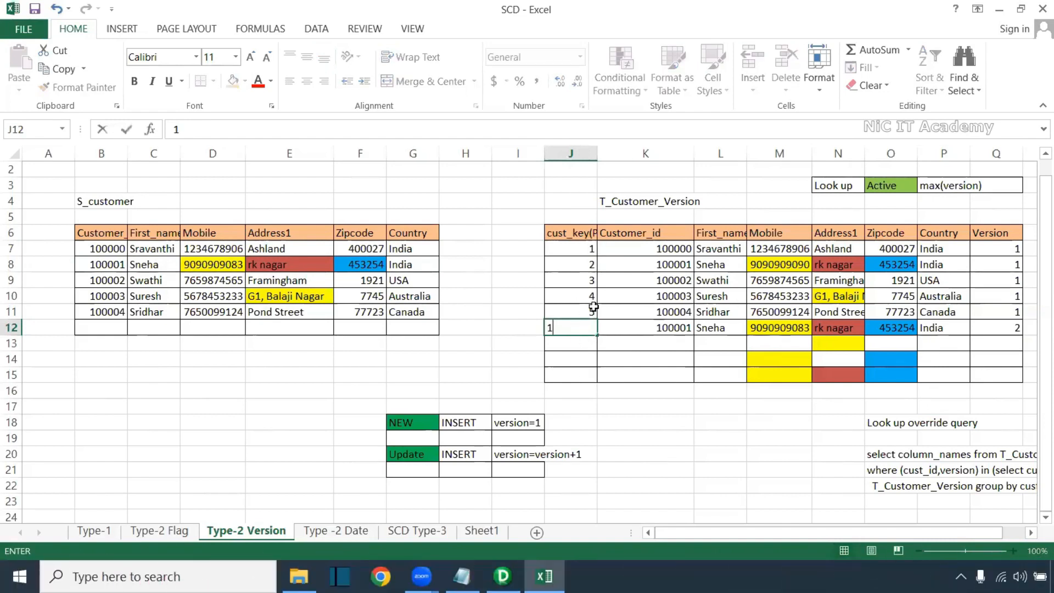
key("BackSpace")
type("6")
left_click(646, 482)
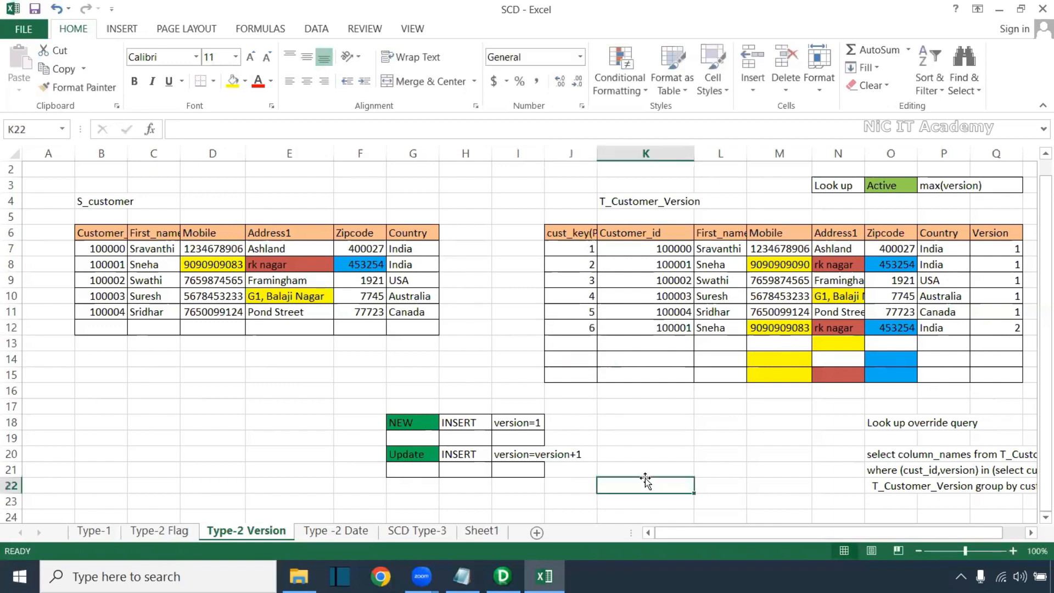
left_click_drag(339, 423, 571, 423)
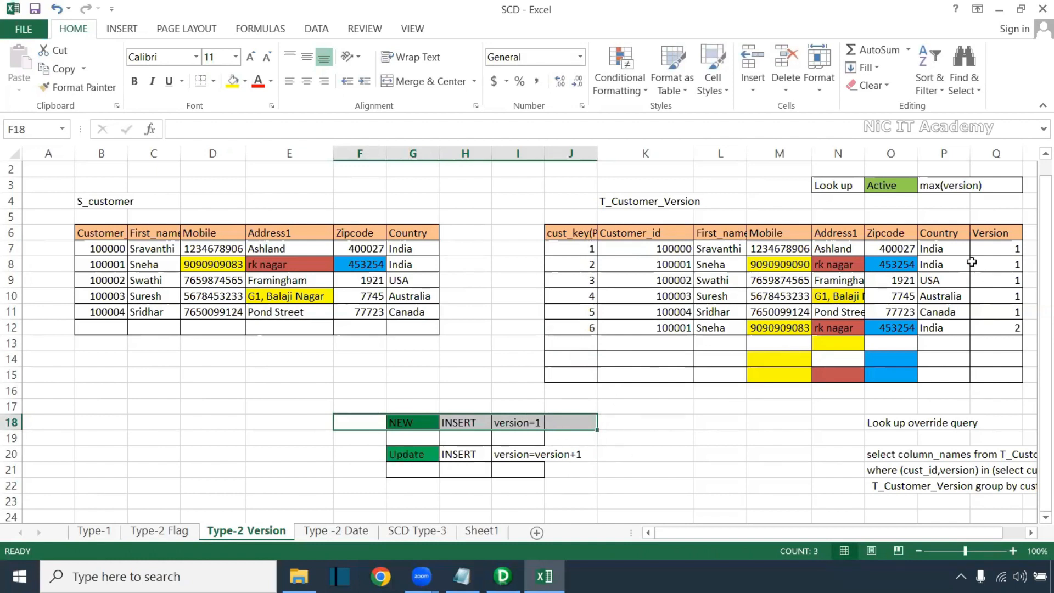
Check the new row's Version 2 against the INSERT with version=version+1 rule for updates
left_click_drag(993, 225, 997, 328)
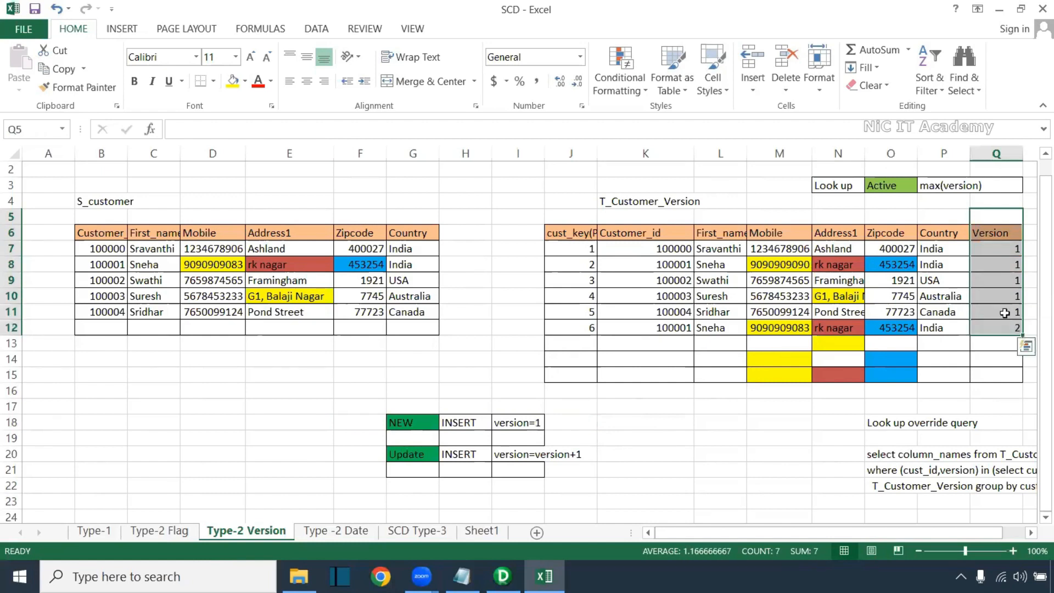
left_click(944, 201)
left_click(1015, 328)
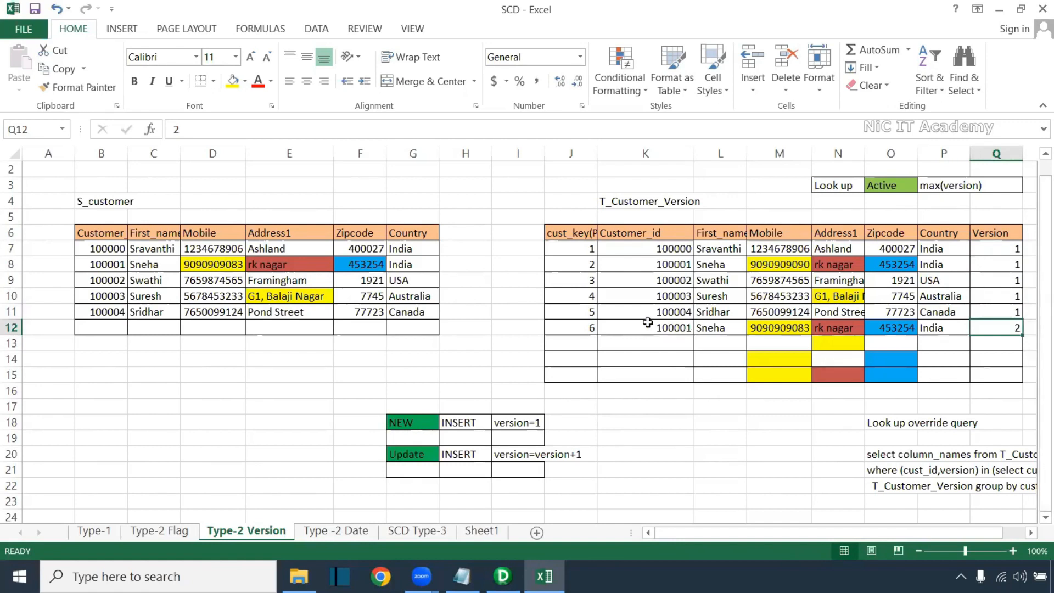
left_click_drag(588, 327, 1001, 327)
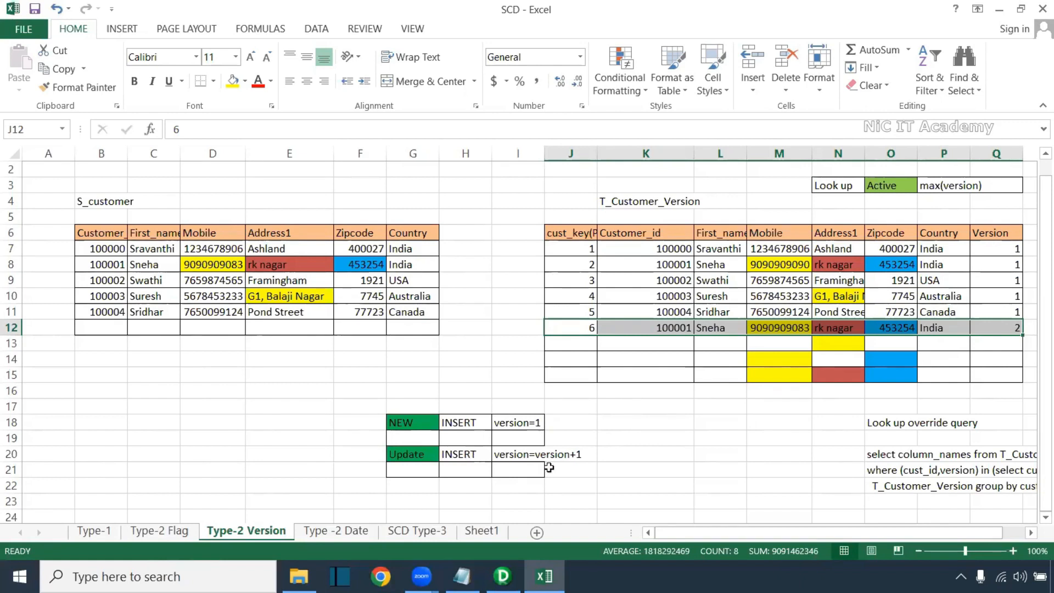
left_click(297, 419)
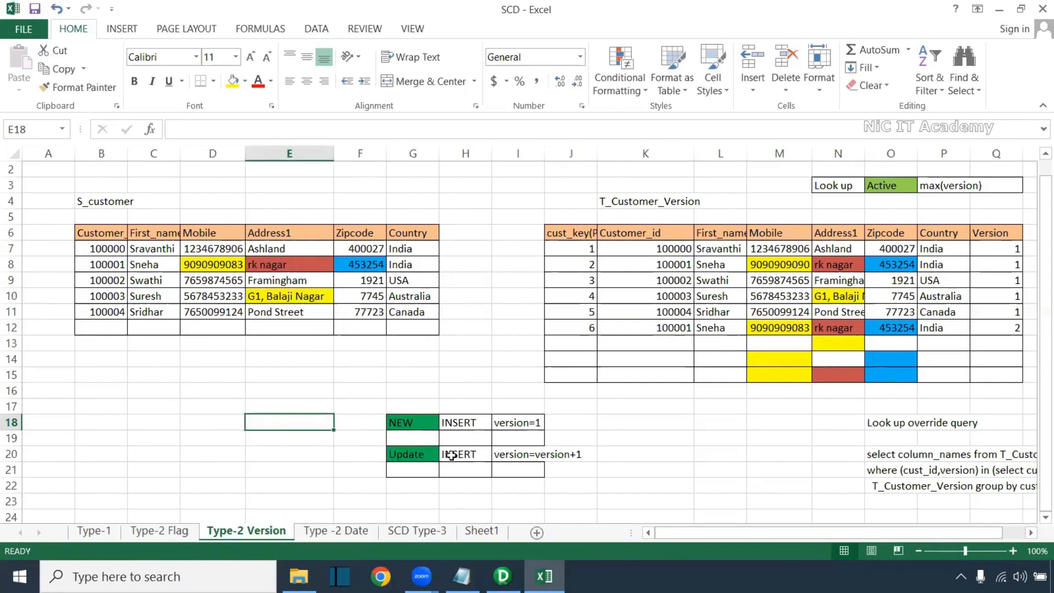
left_click(483, 453)
left_click(516, 450)
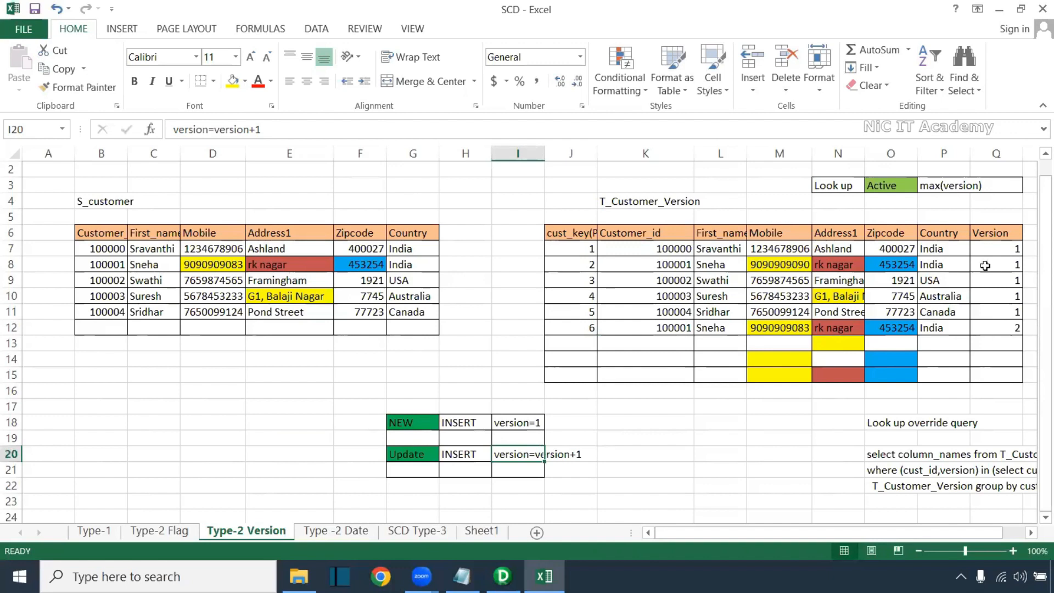
Compare the version-2 row with its version-1 row 8, then select the lookup override query
left_click_drag(995, 225, 1011, 383)
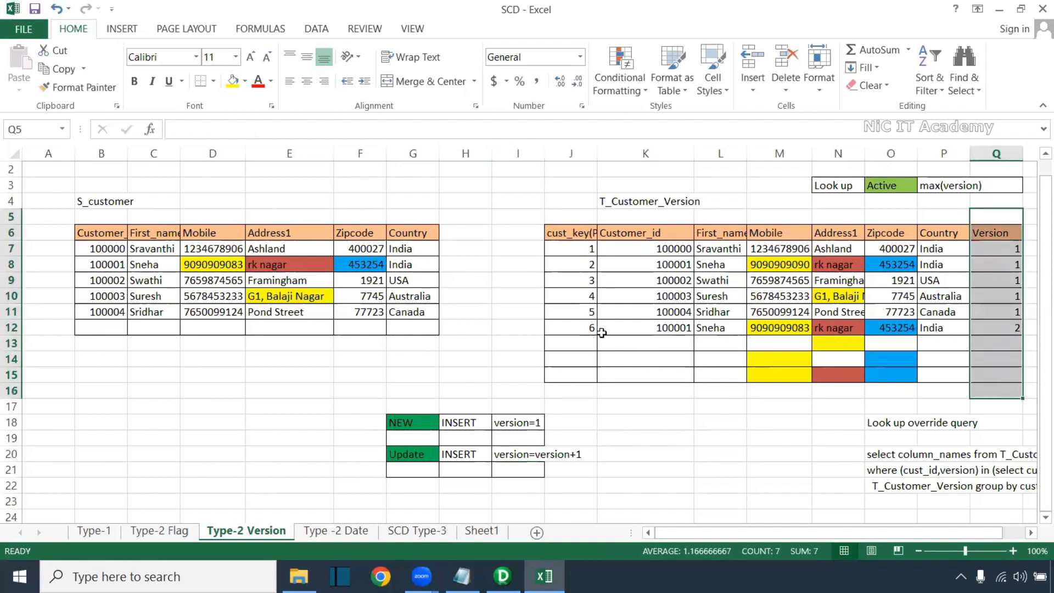
left_click_drag(553, 326, 999, 328)
left_click_drag(571, 264, 990, 266, "ctrl")
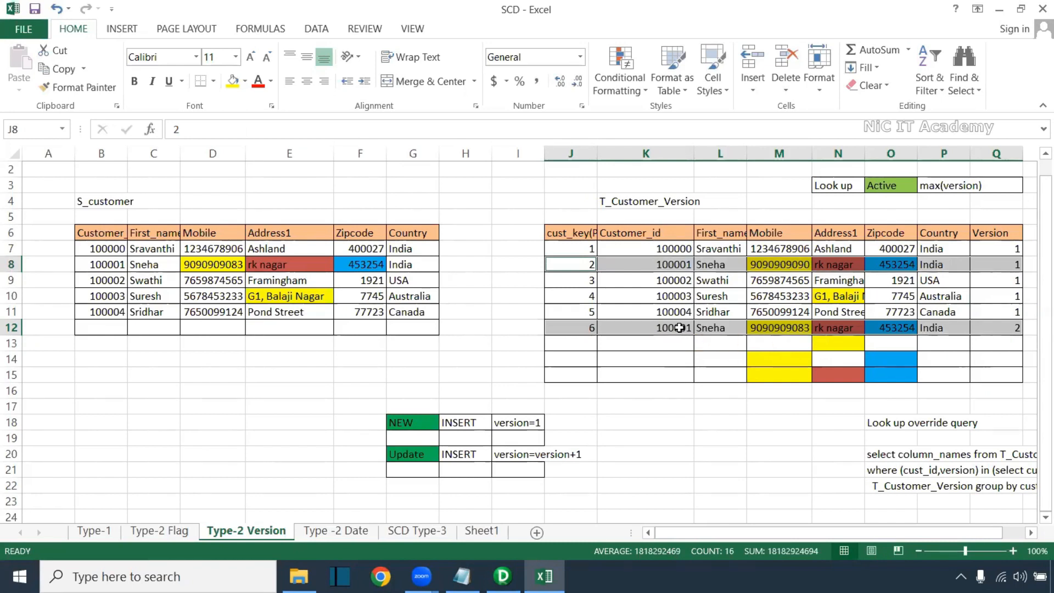
left_click(1011, 328)
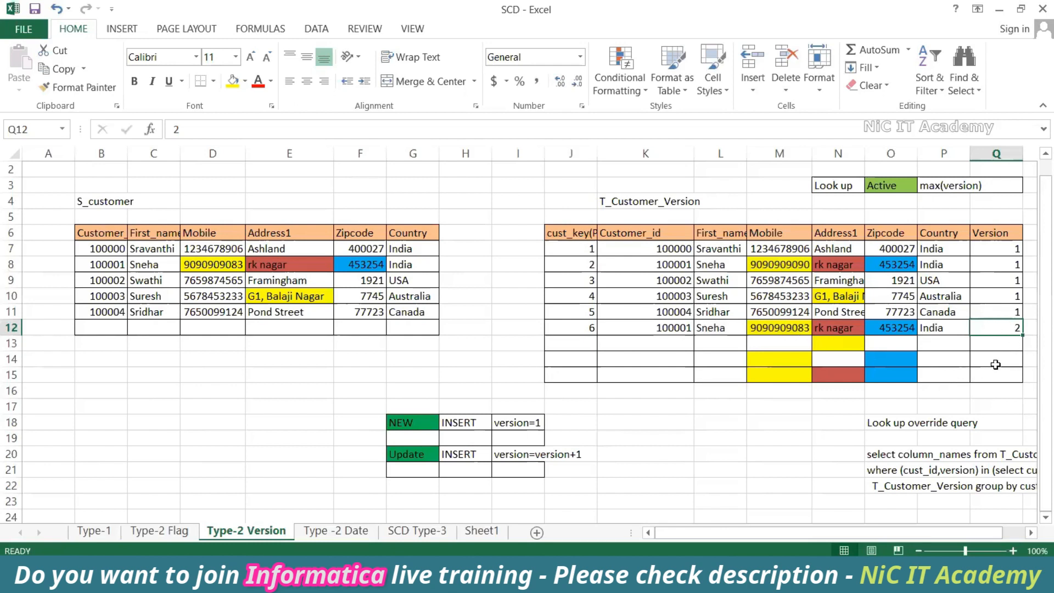
left_click_drag(983, 532, 1003, 531)
left_click(627, 328)
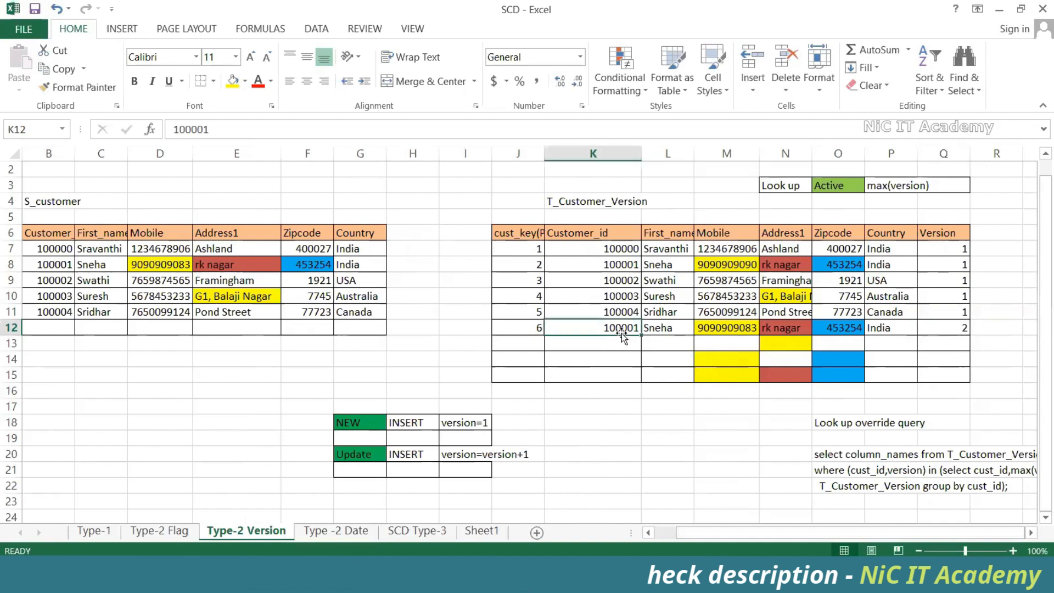
left_click(623, 267, "ctrl")
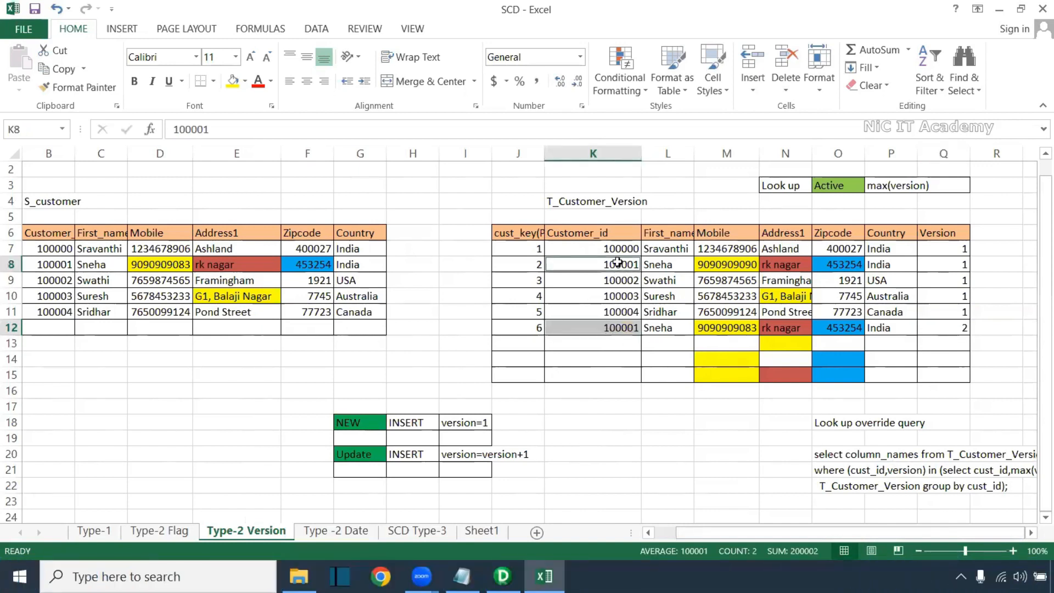
left_click(955, 324)
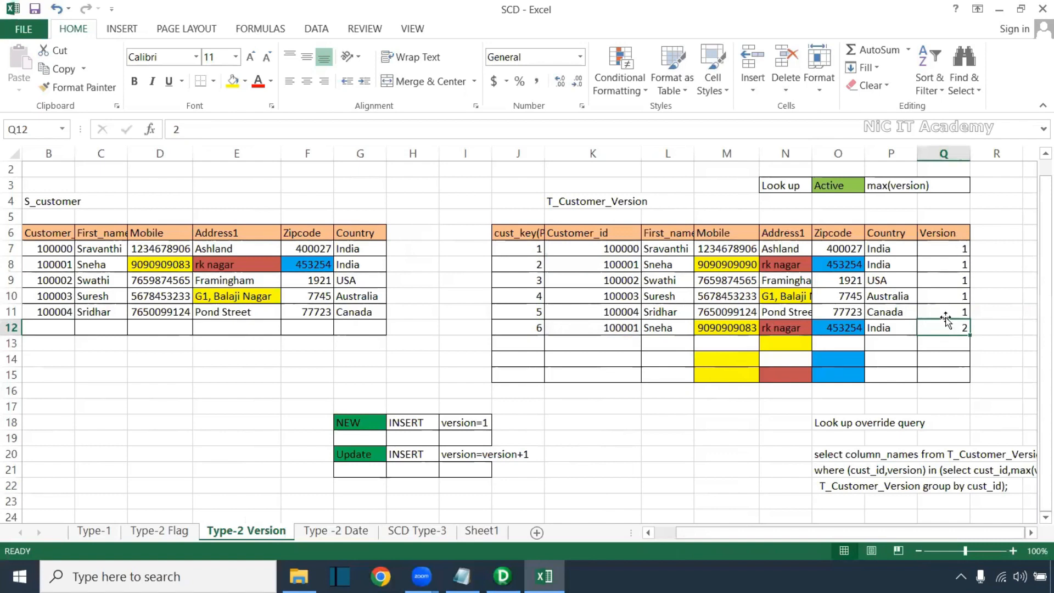
left_click_drag(804, 439, 926, 497)
Paste the lookup override query into the Notepad notes and tidy its from T_Customer_Version line
key("ctrl+c")
key("alt+Tab")
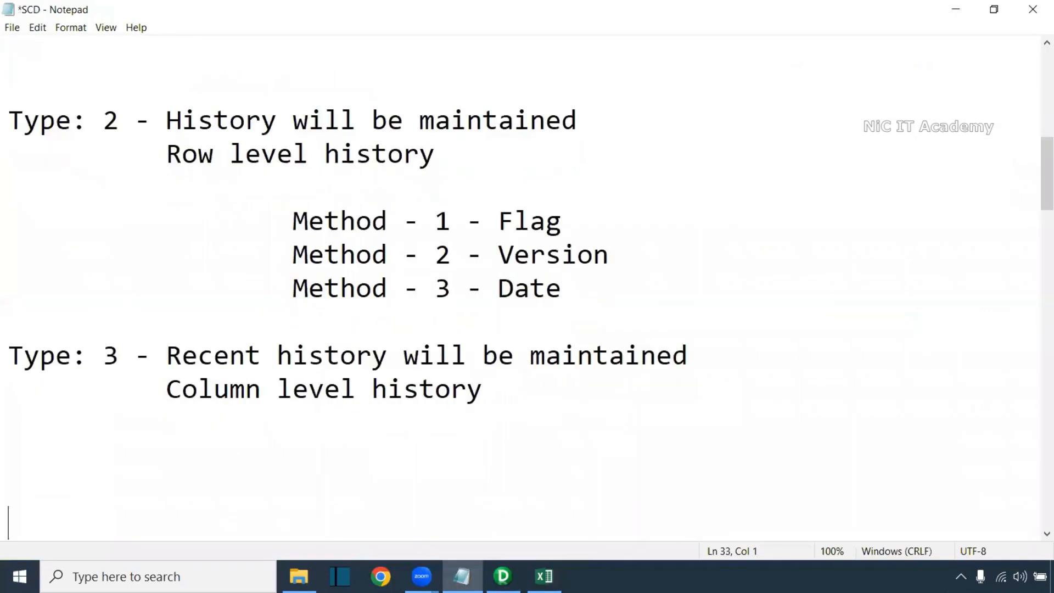
key("ctrl+v")
left_click(6, 455)
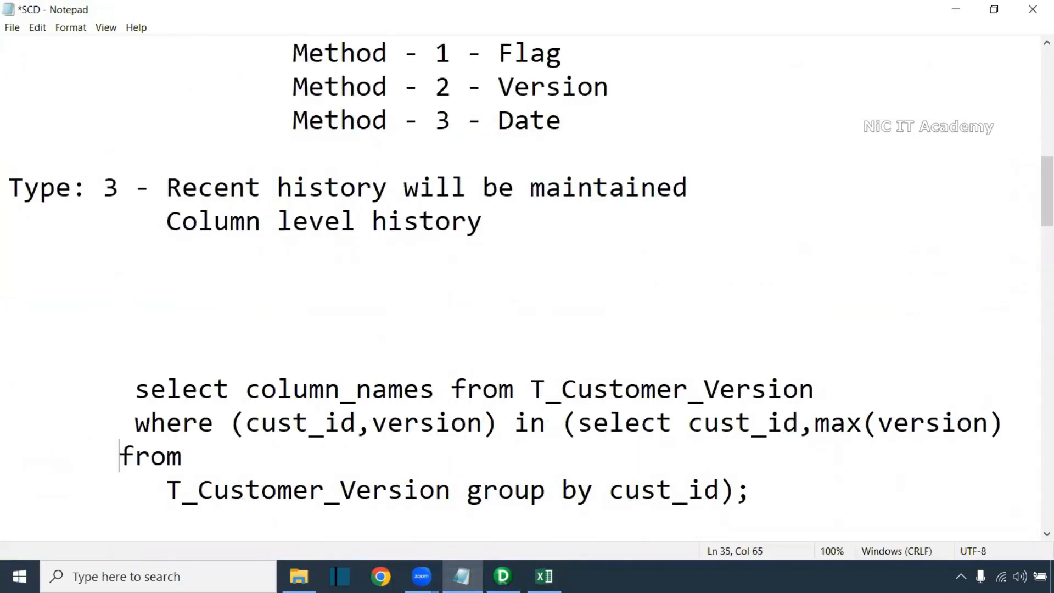
key("BackSpace")
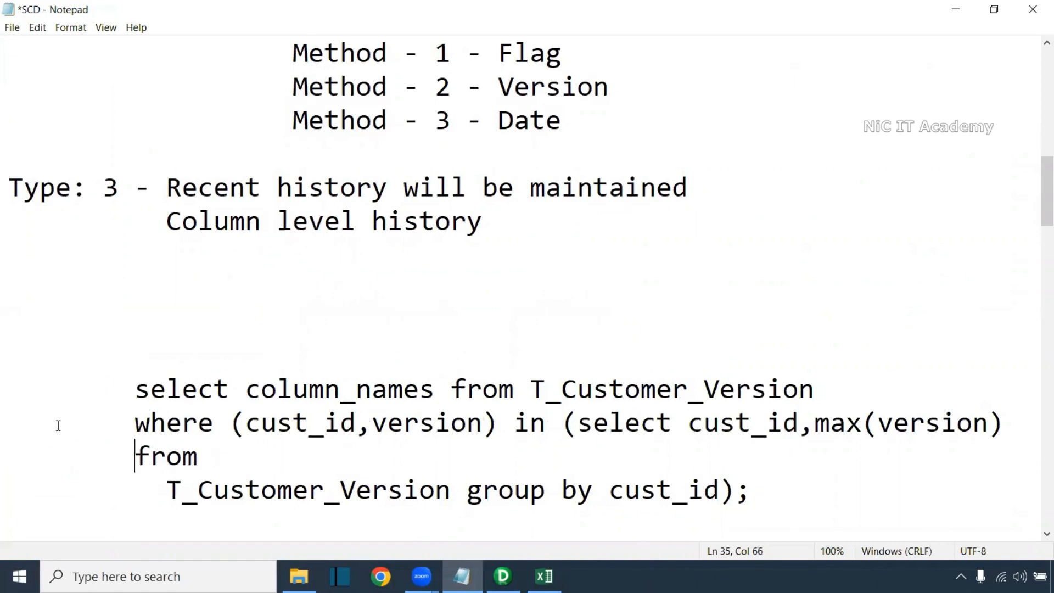
left_click(171, 492)
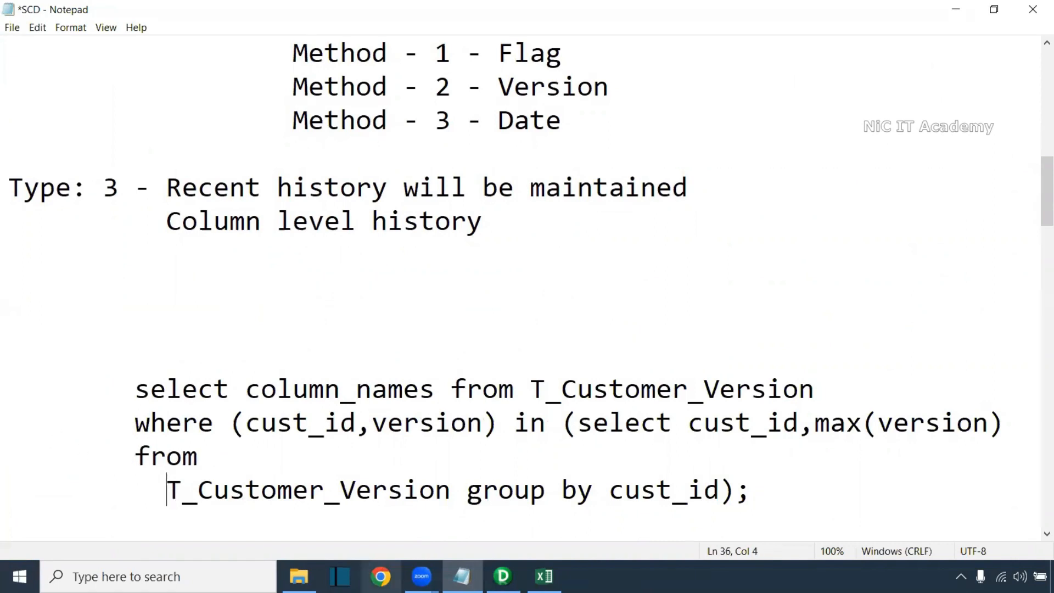
key("BackSpace")
key("BackSpace")
key("BackSpace")
key("BackSpace")
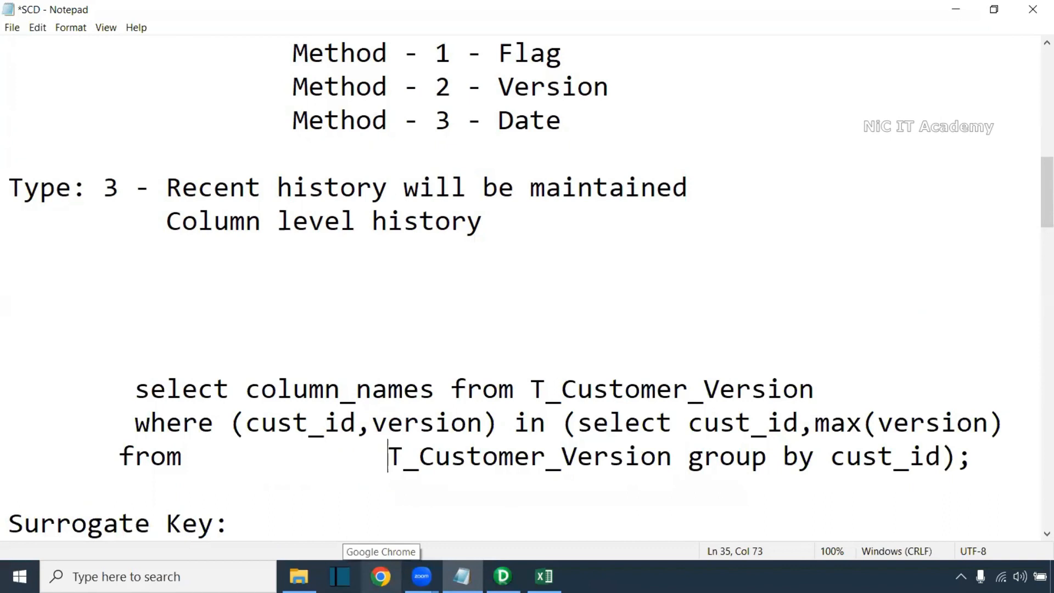
key("BackSpace")
key("BackSpace")
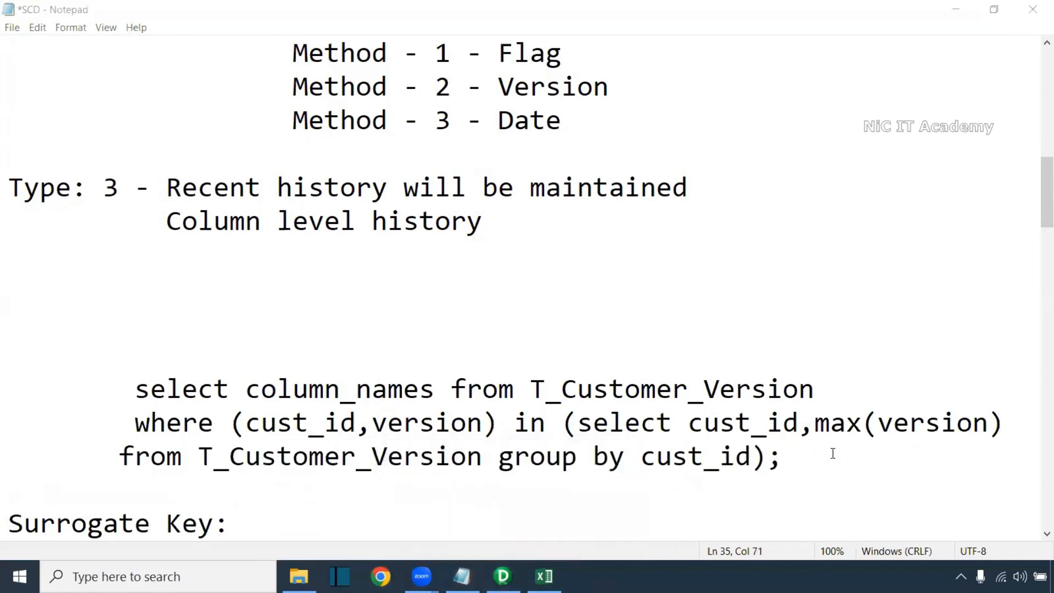
left_click(803, 462)
key("Return")
key("Return")
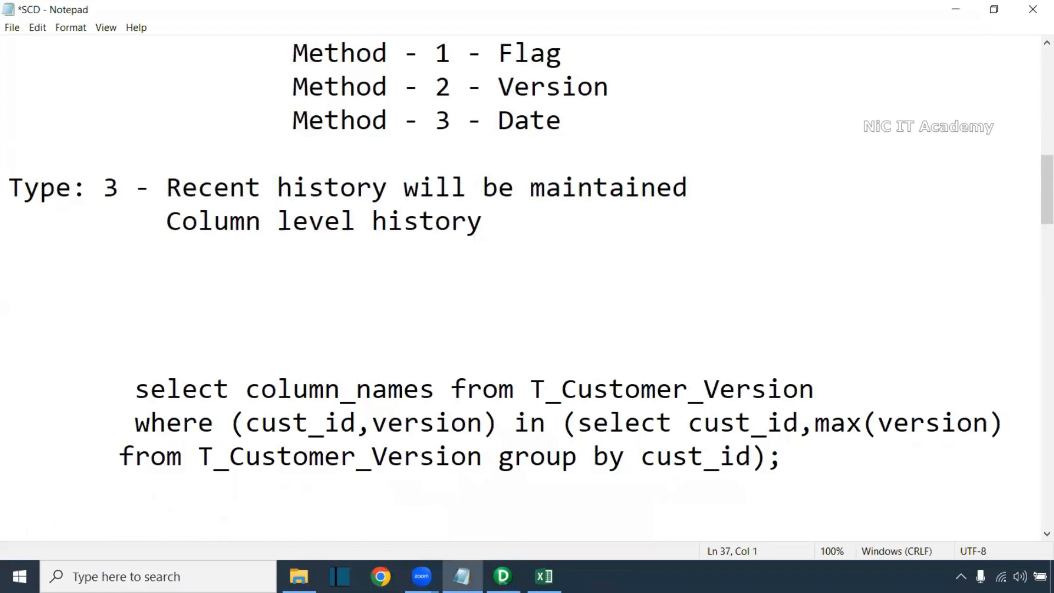
Relate the query's column_names and T_Customer_Version to Customer_id values K7:K12, then return to Excel
left_click_drag(574, 423, 999, 428)
left_click_drag(650, 459, 749, 459)
key("alt+Tab")
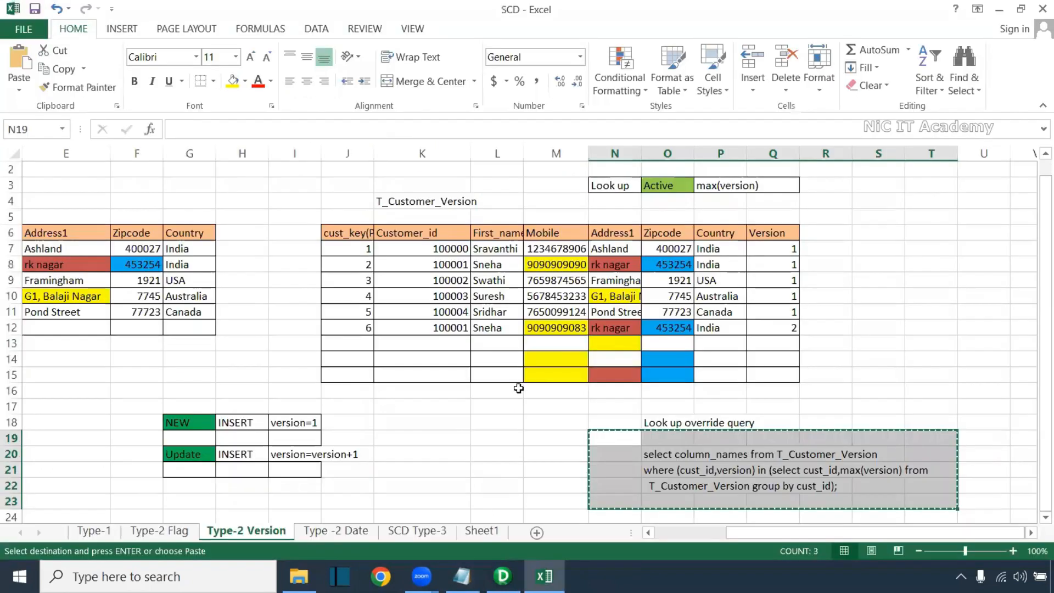
left_click_drag(456, 249, 445, 328)
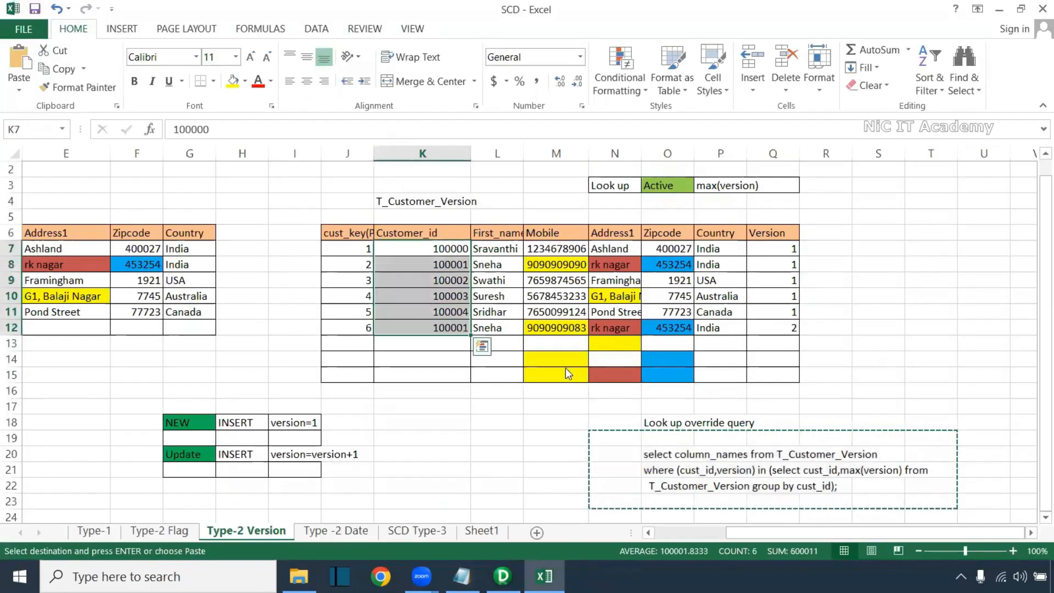
key("alt+Tab")
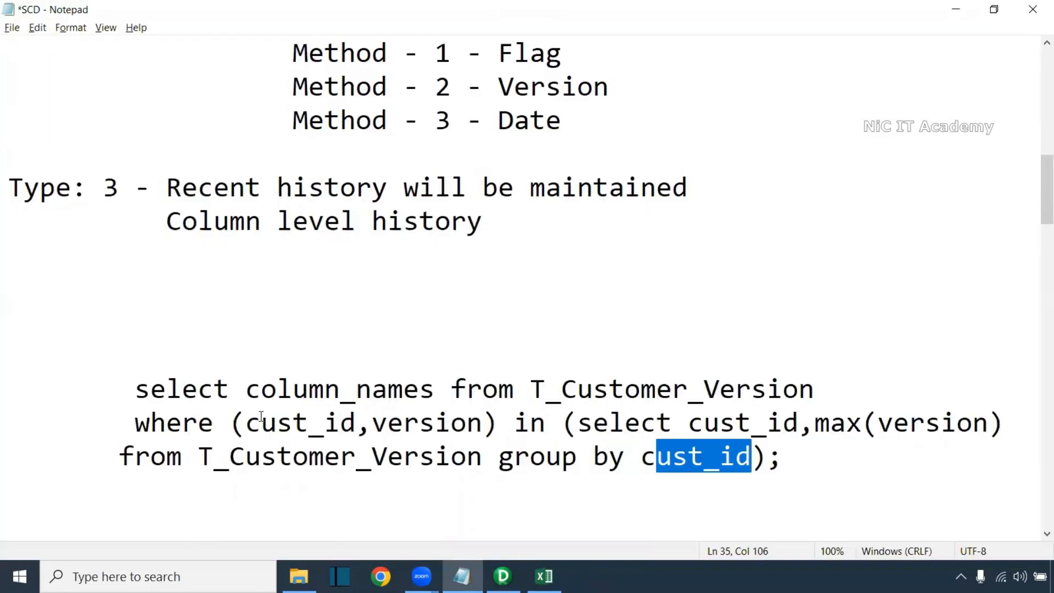
left_click_drag(246, 391, 422, 390)
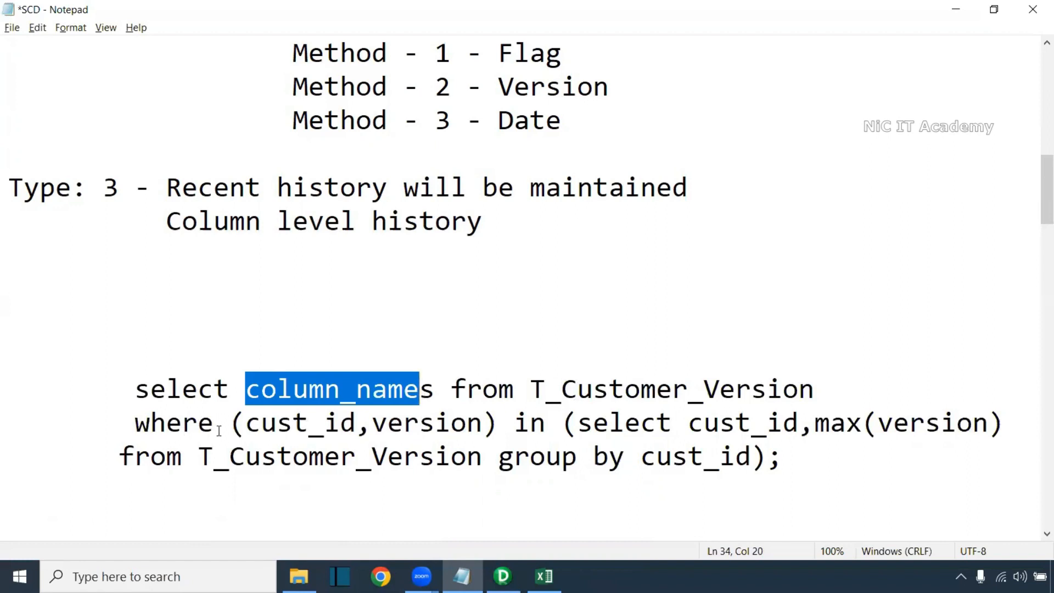
left_click_drag(531, 390, 824, 398)
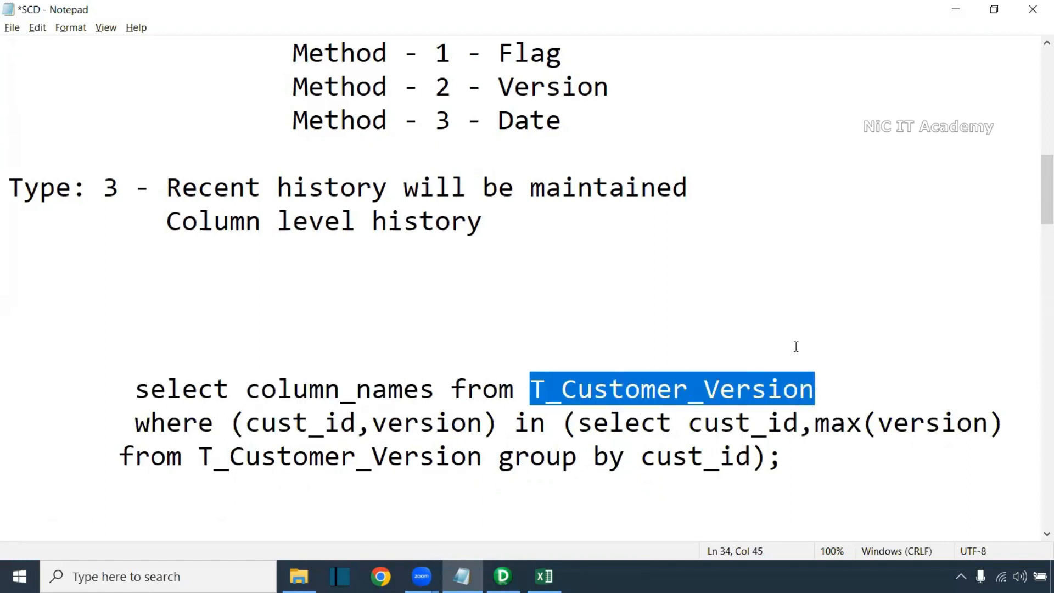
key("alt+Tab")
left_click_drag(763, 532, 621, 531)
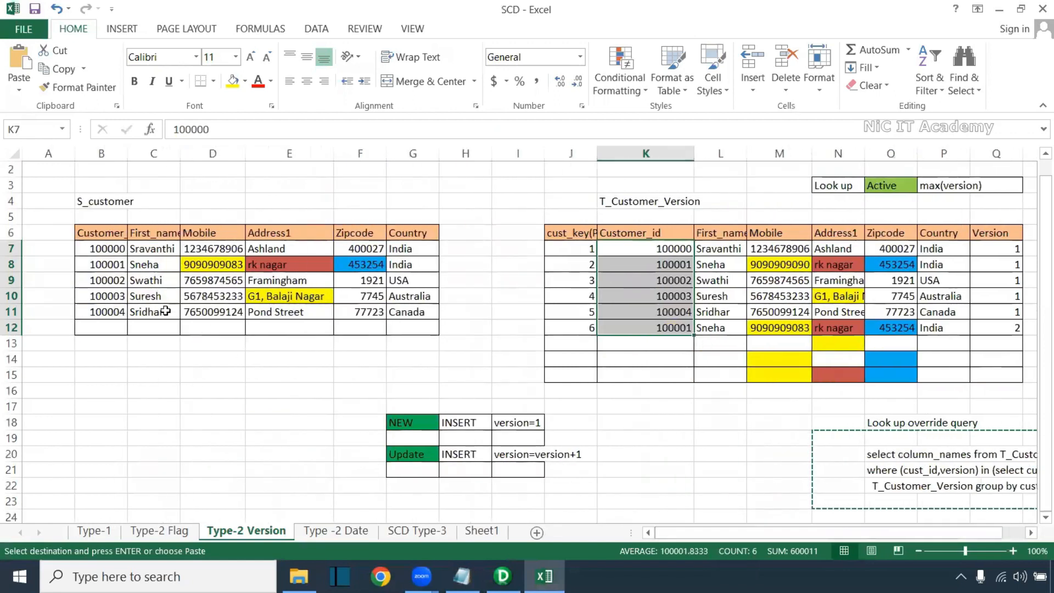
Copy the t_customer_scd_version create-table script from the Type-2 Flag sheet
left_click_drag(111, 236, 424, 319)
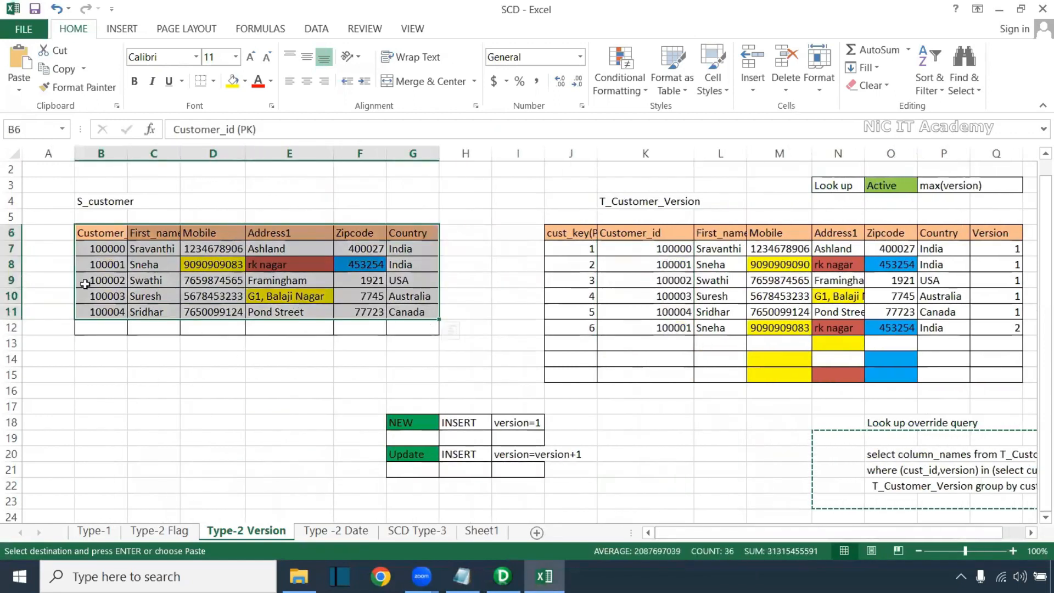
left_click_drag(555, 233, 994, 344)
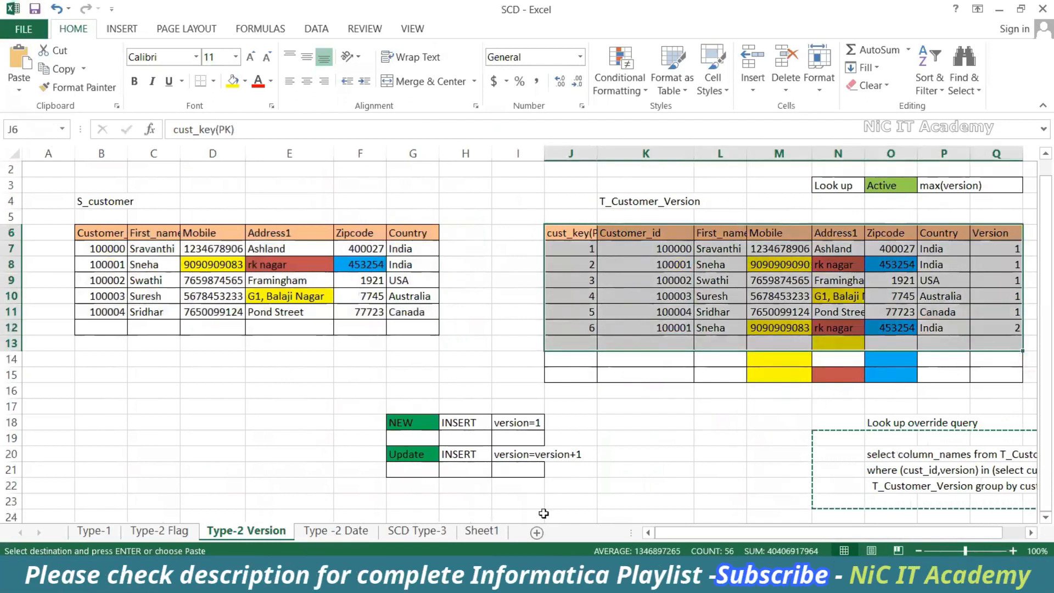
left_click(160, 530)
scroll(319, 434, "down", 12)
scroll(319, 434, "down", 6)
scroll(313, 435, "up", 6)
left_click_drag(121, 361, 309, 518)
key("ctrl+c")
key("ctrl+q")
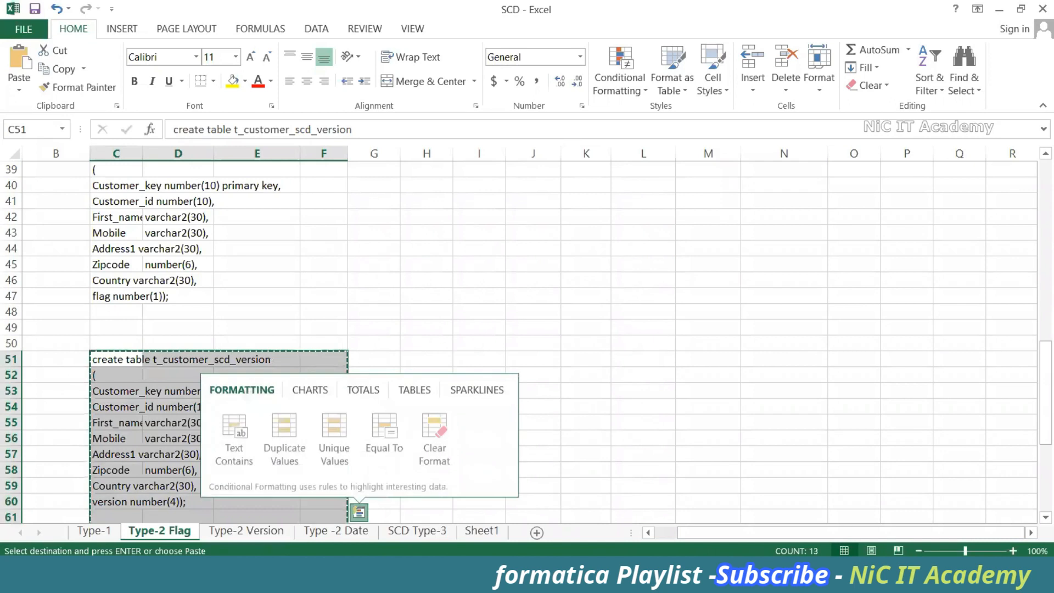
left_click(648, 405)
Log into the HR and CORE connections in Oracle SQL Developer
key("super+d")
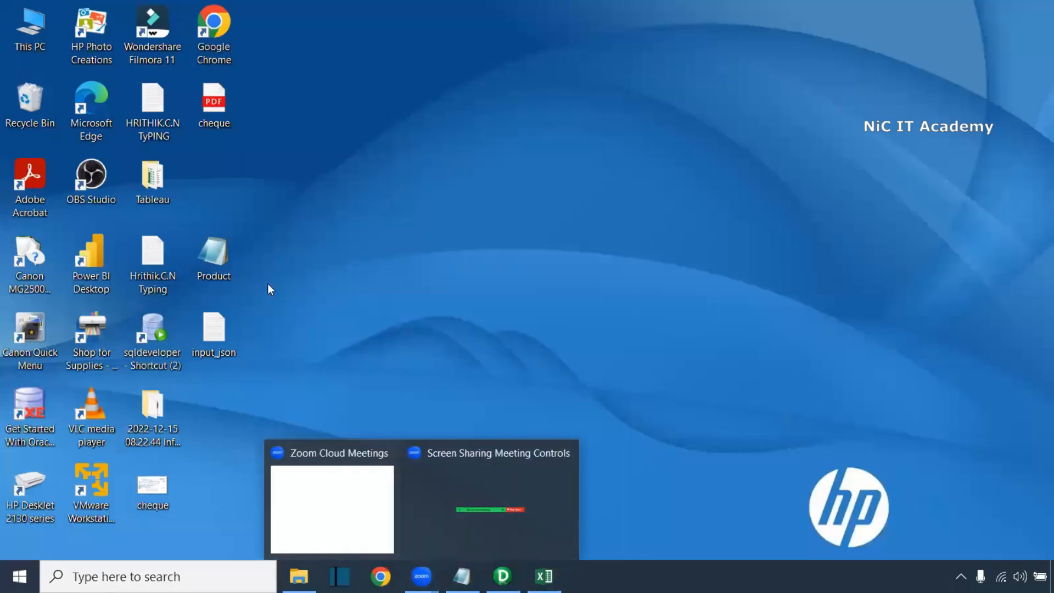
double_click(153, 330)
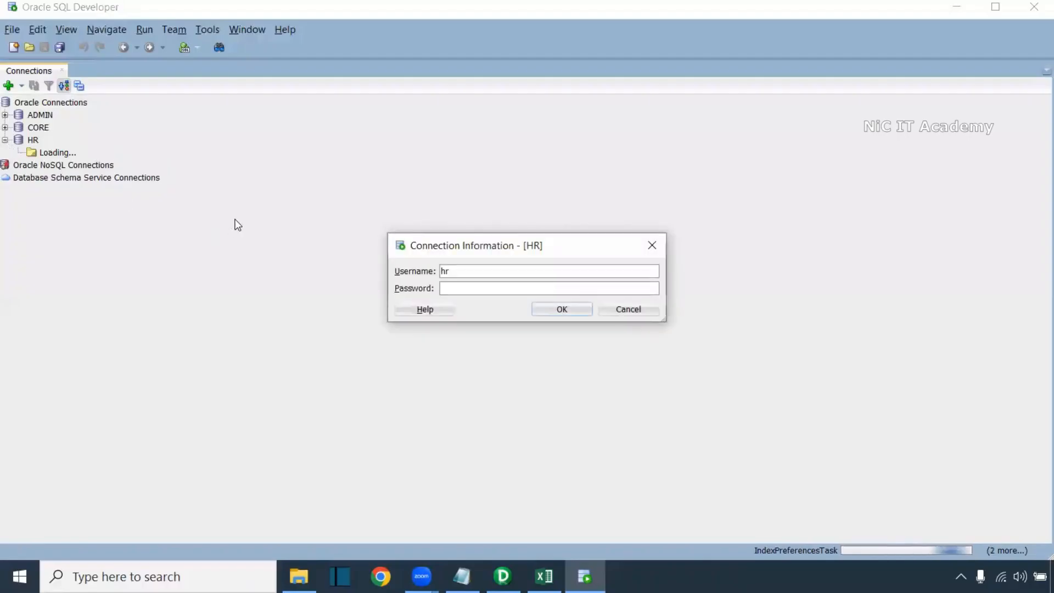
type("hr")
key("Return")
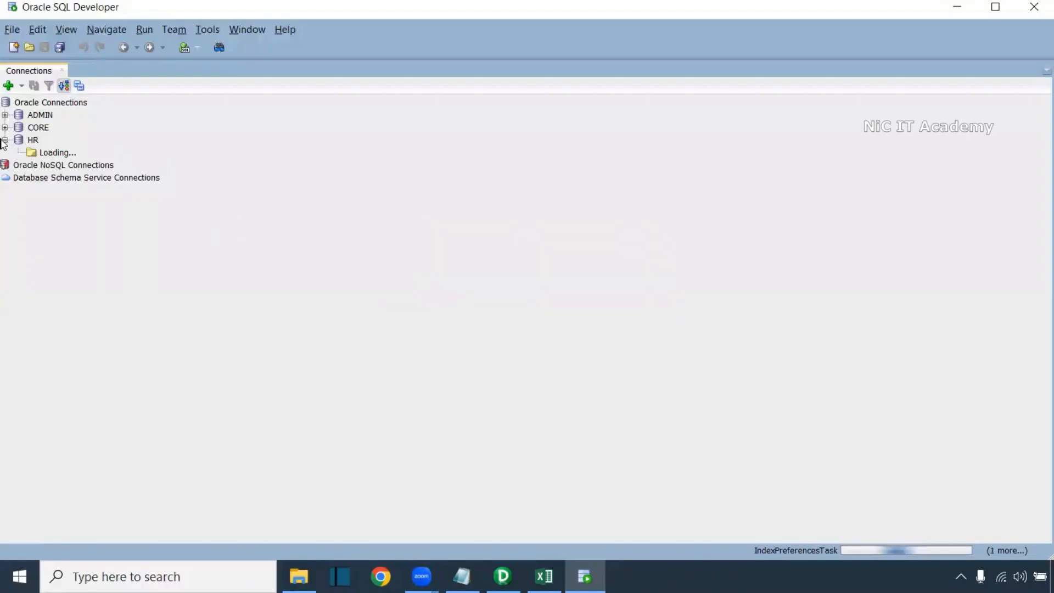
left_click(4, 128)
type("core")
key("Return")
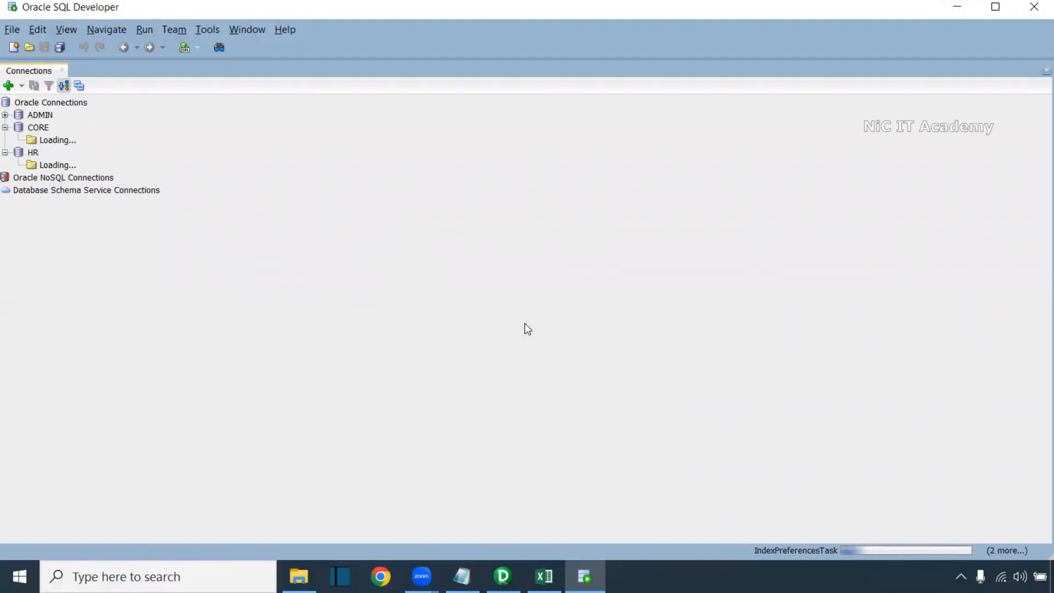
Connect PowerCenter Designer to the rep repository with the repository password
key("alt+Tab")
double_click(301, 53)
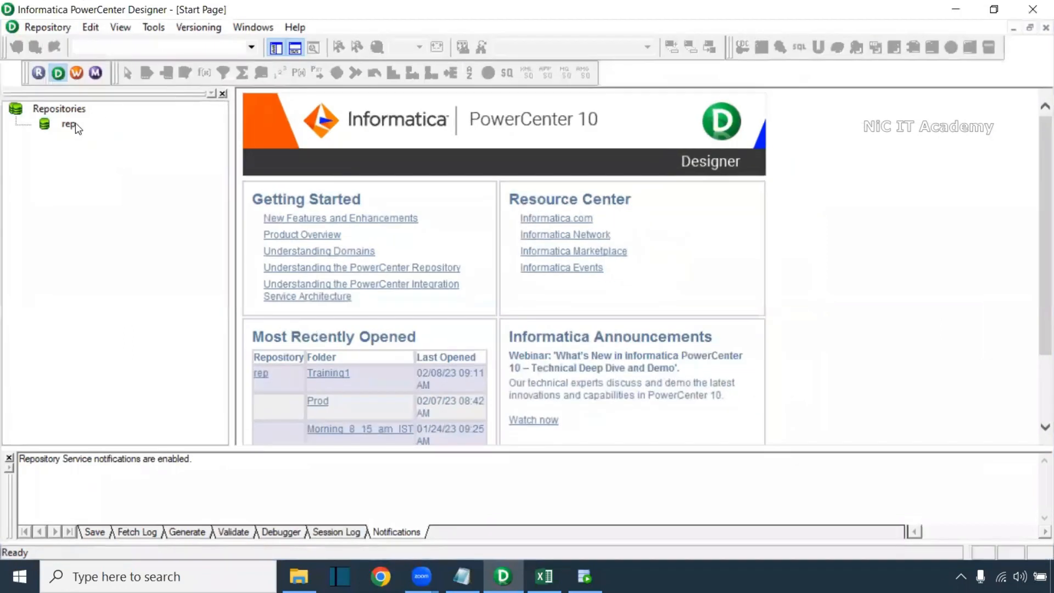
double_click(69, 124)
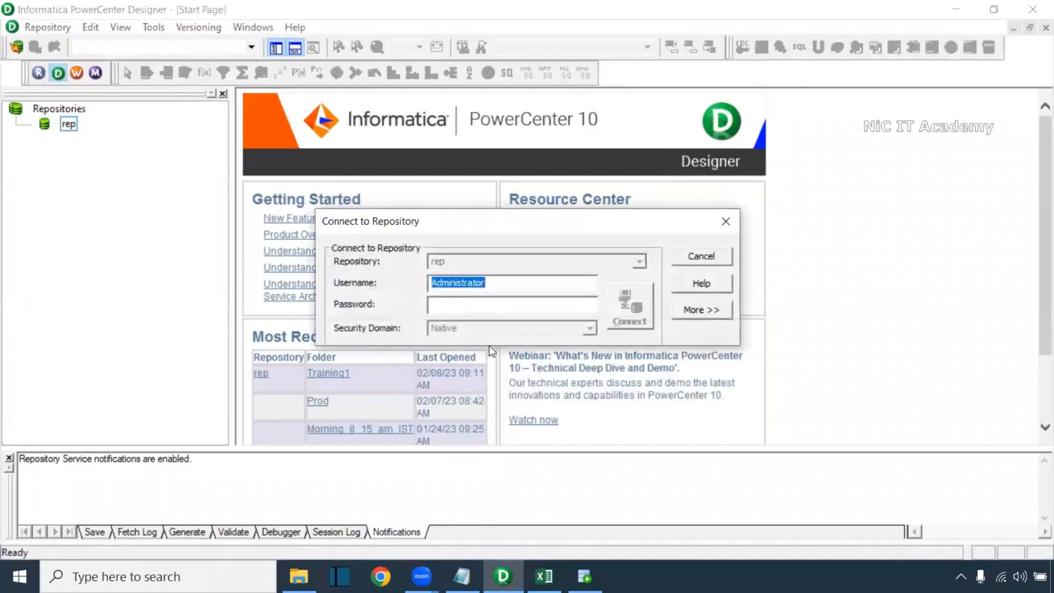
left_click(501, 303)
type("Administrator")
left_click(635, 304)
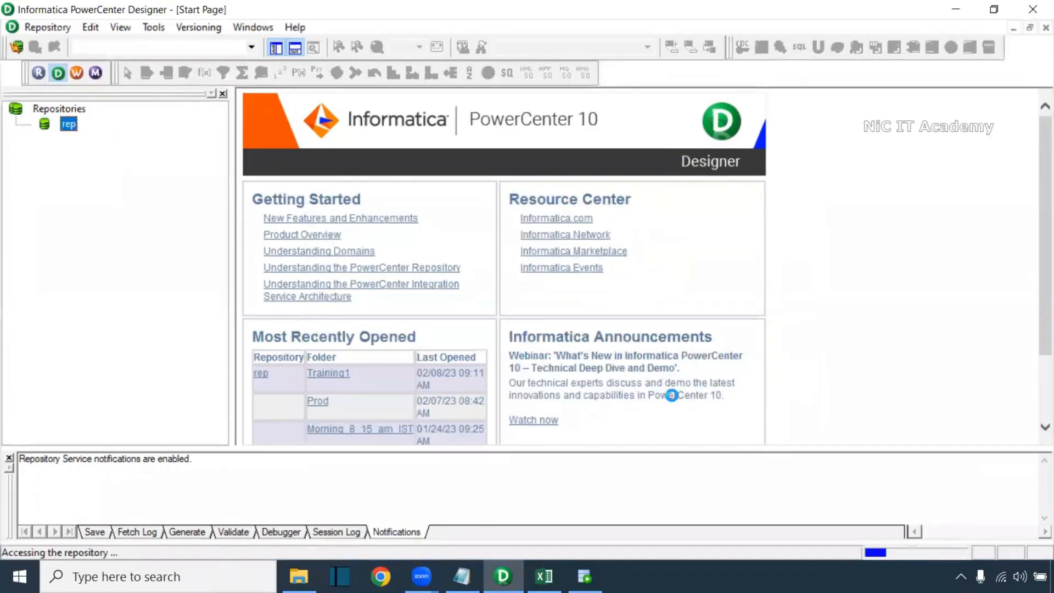
Recopy the create-table script B51:E60 from the Excel workbook
key("alt+Tab")
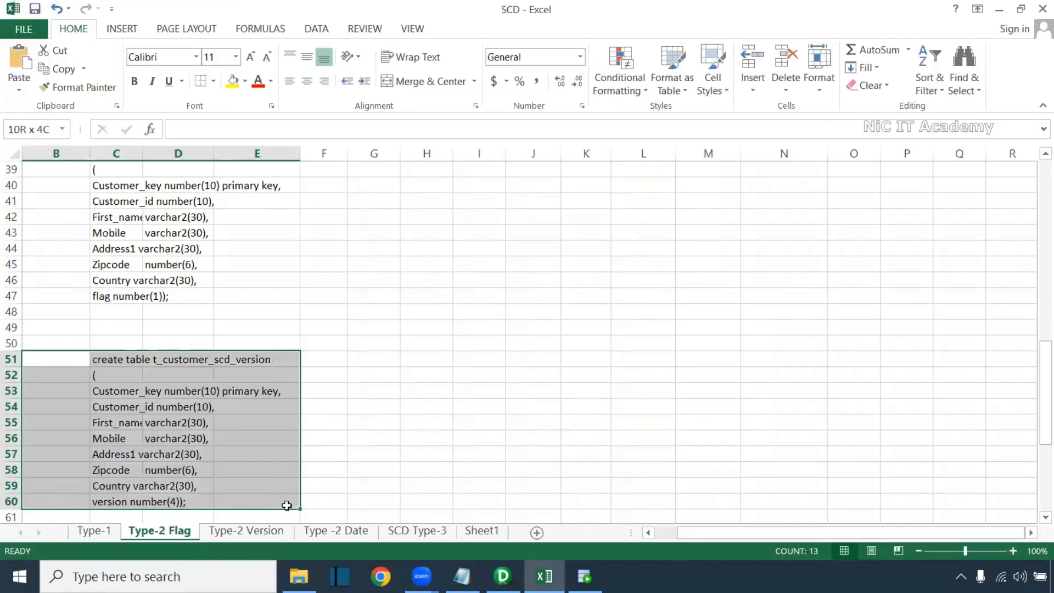
left_click_drag(287, 505, 287, 508)
key("ctrl+c")
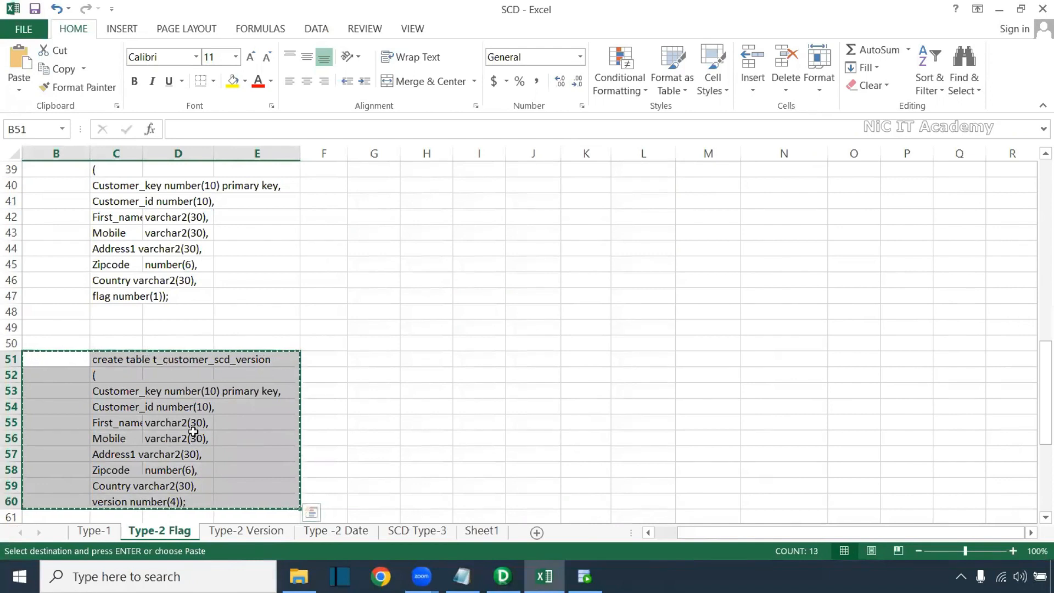
Run select * from s_customer_scd; in SQL Developer's HR worksheet and inspect the six rows returned
left_click(586, 577)
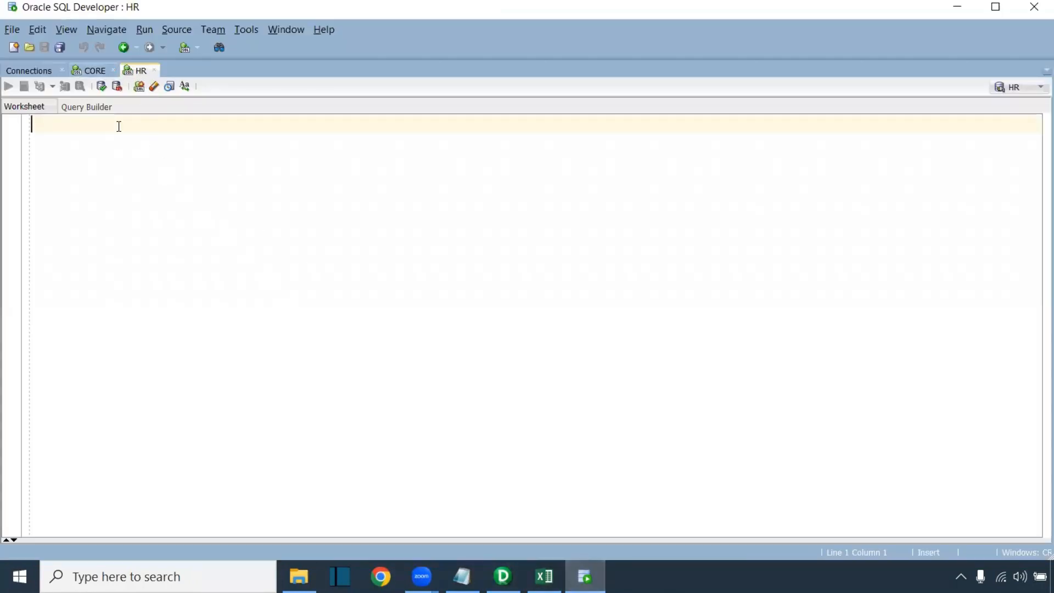
type("select ")
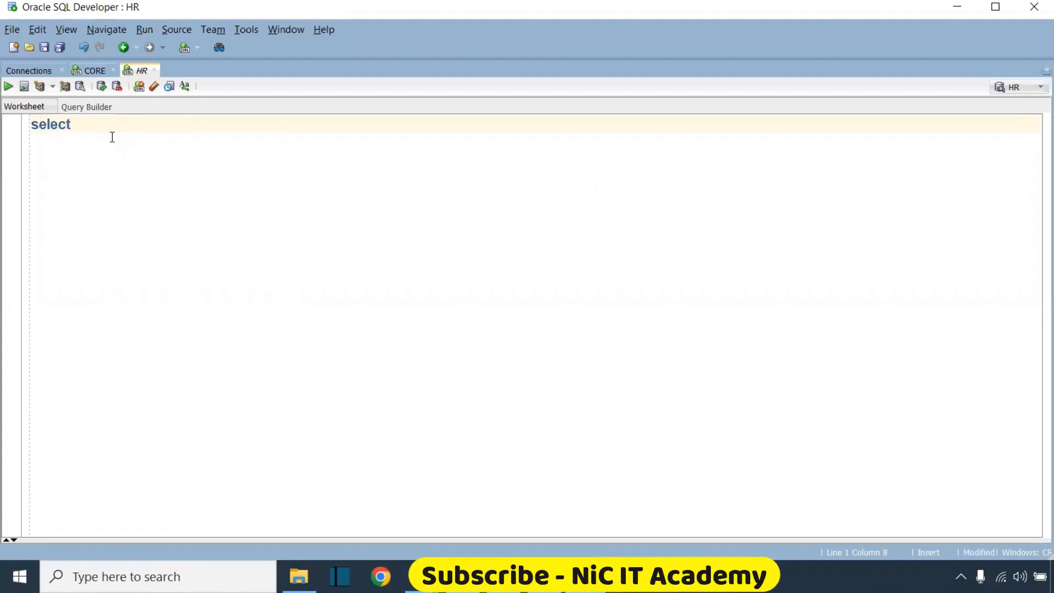
type("* from s")
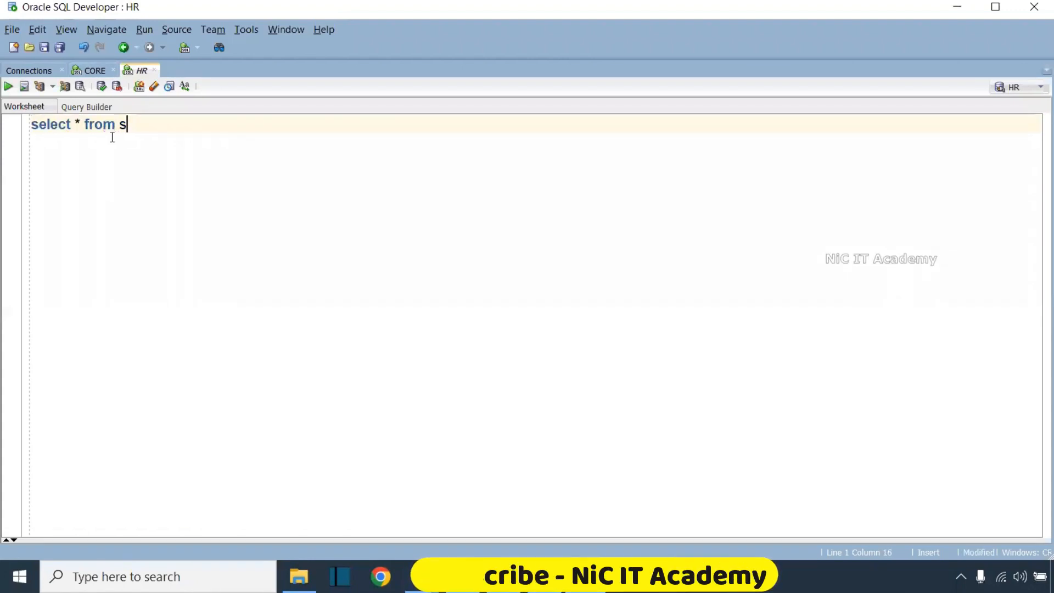
type("_customer_")
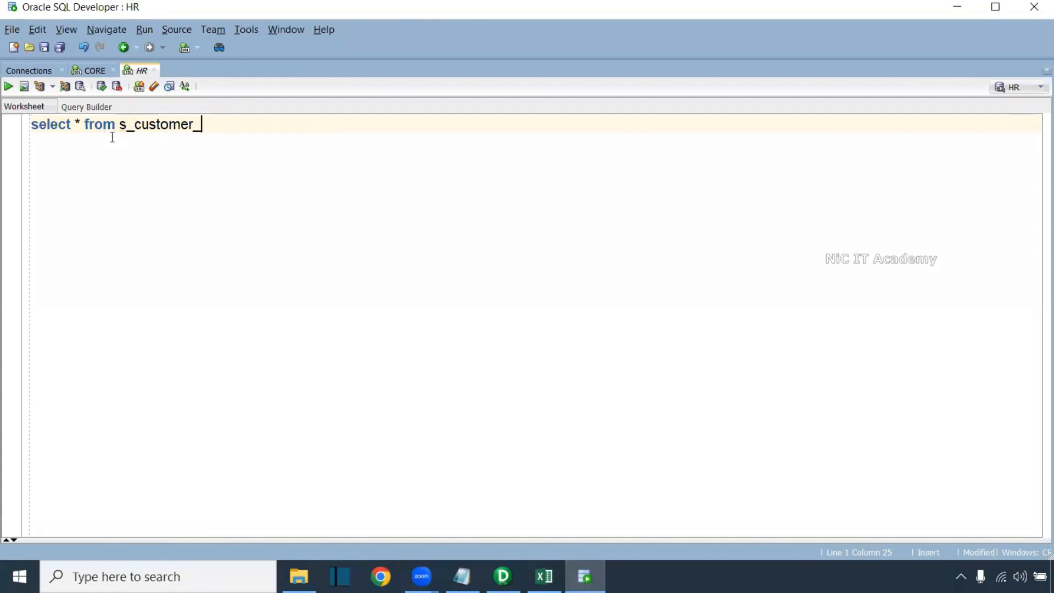
key("ctrl+a")
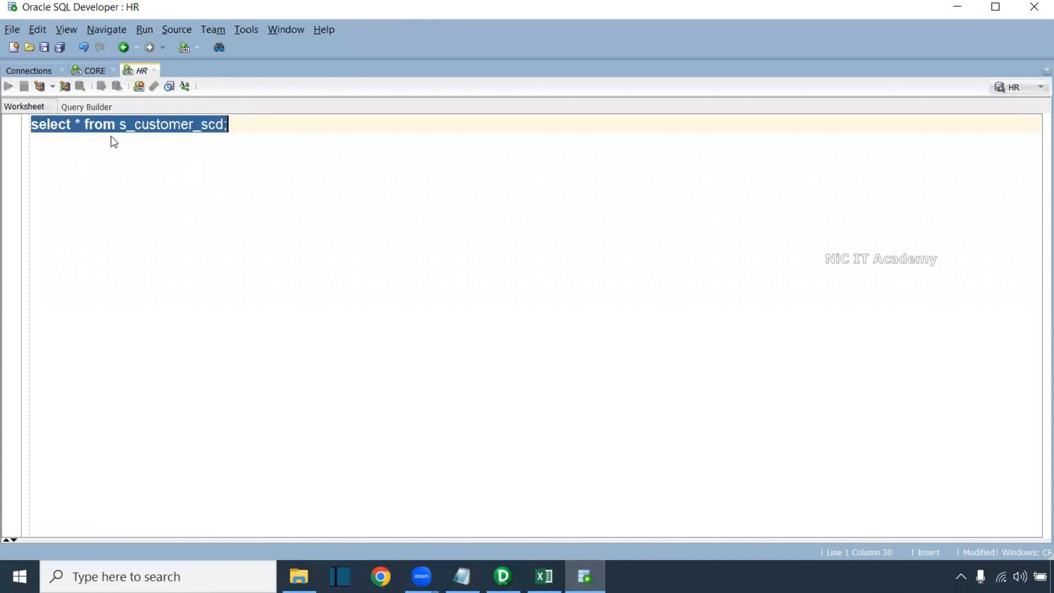
key("ctrl+Return")
left_click_drag(188, 311, 182, 262)
left_click_drag(90, 322, 437, 399)
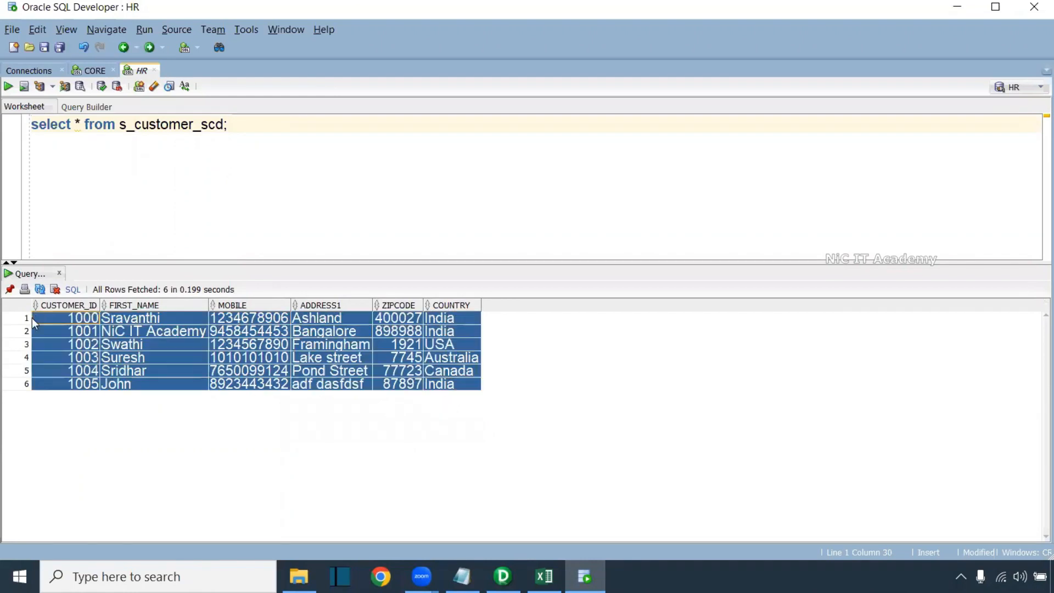
left_click(165, 332)
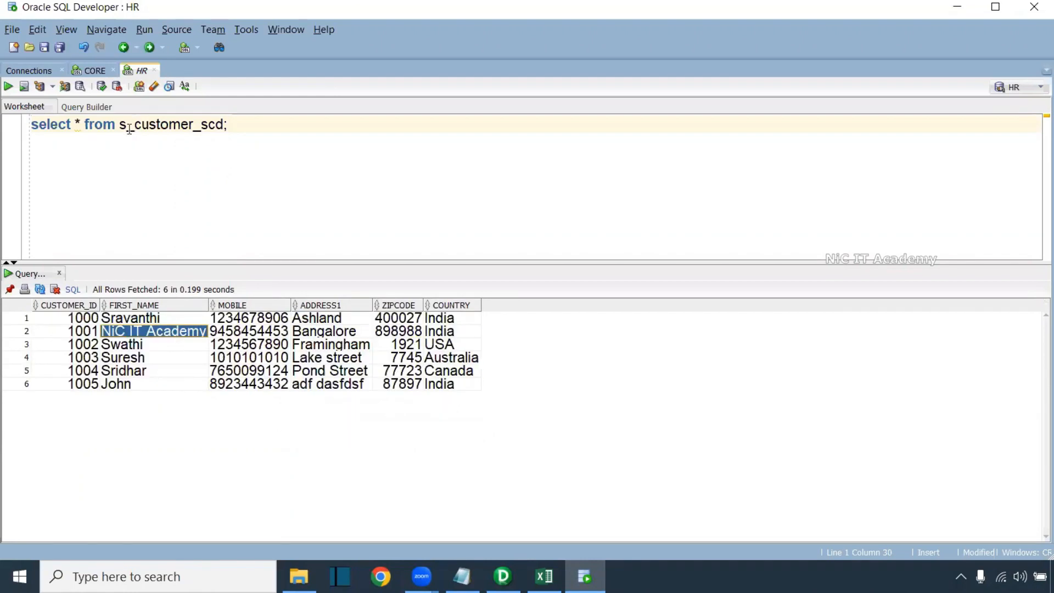
Run the CREATE TABLE t_customer_scd_version script, with its version column, in the CORE worksheet
left_click(90, 70)
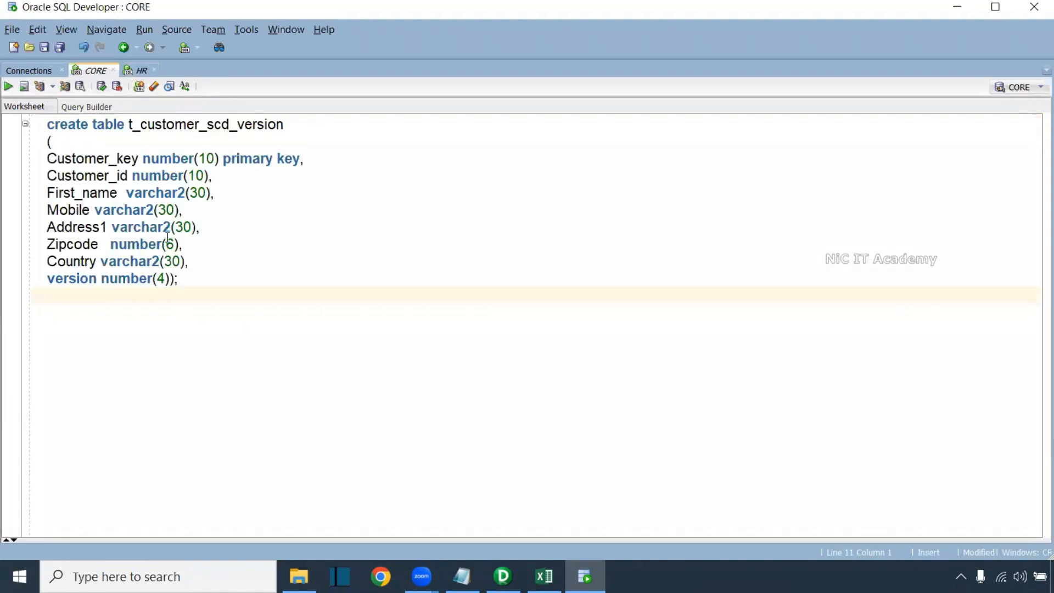
left_click(93, 125)
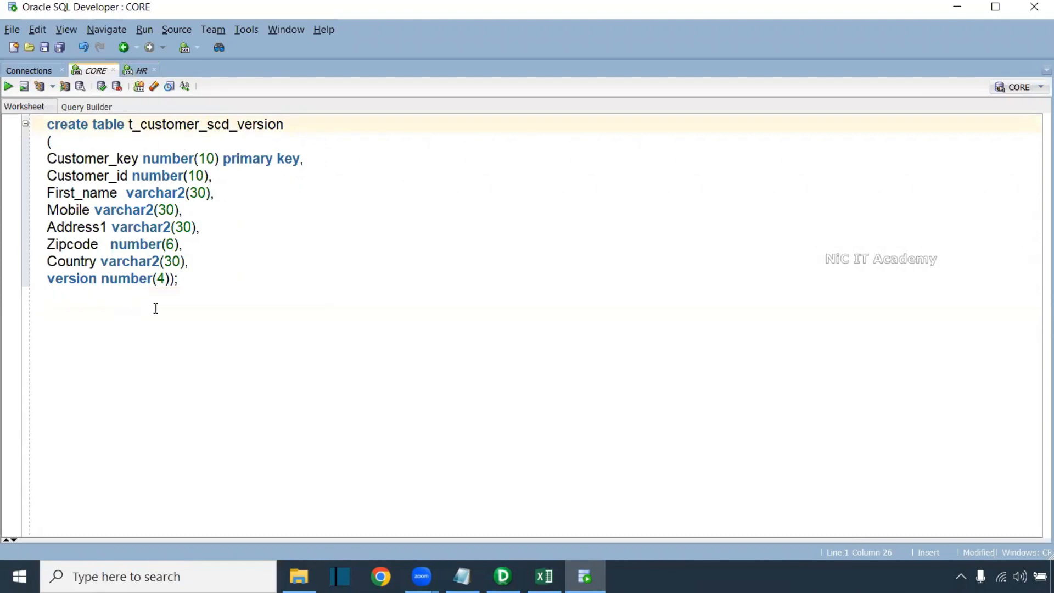
left_click(125, 278)
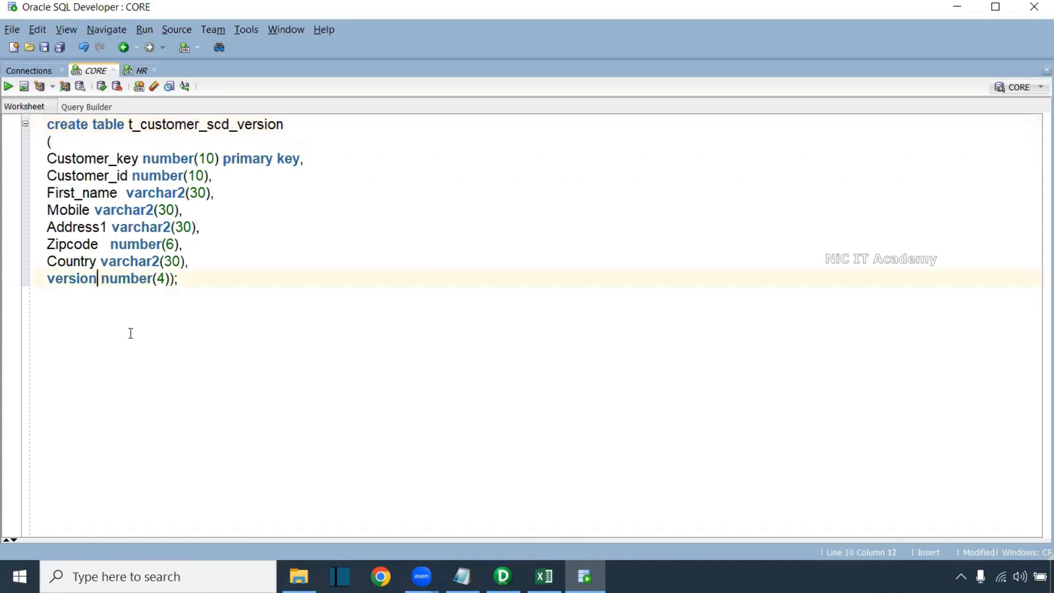
left_click_drag(208, 272, 88, 173)
left_click(294, 159)
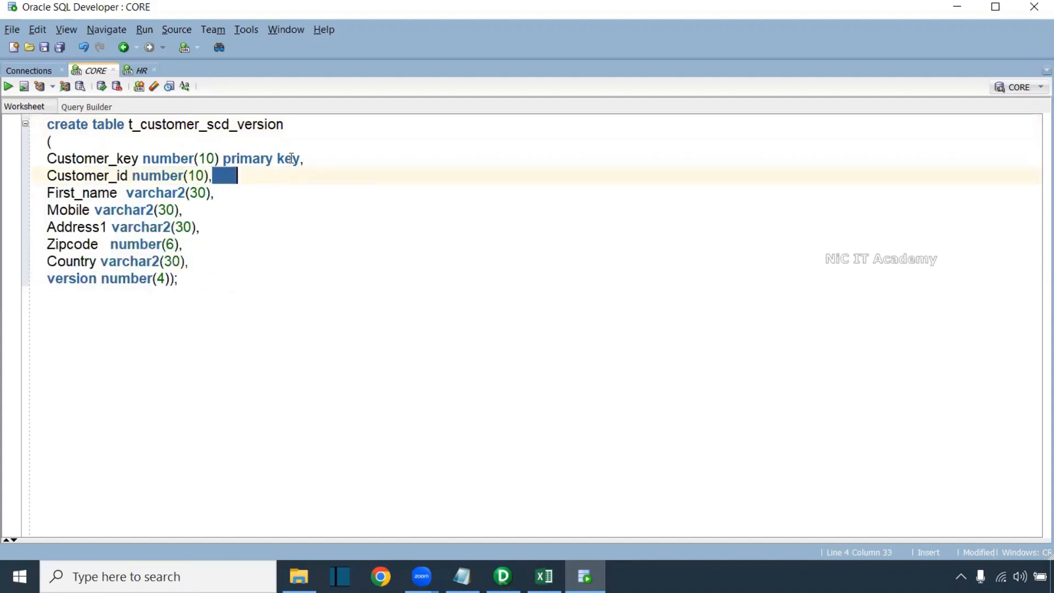
left_click_drag(196, 267, 188, 278)
left_click(204, 277)
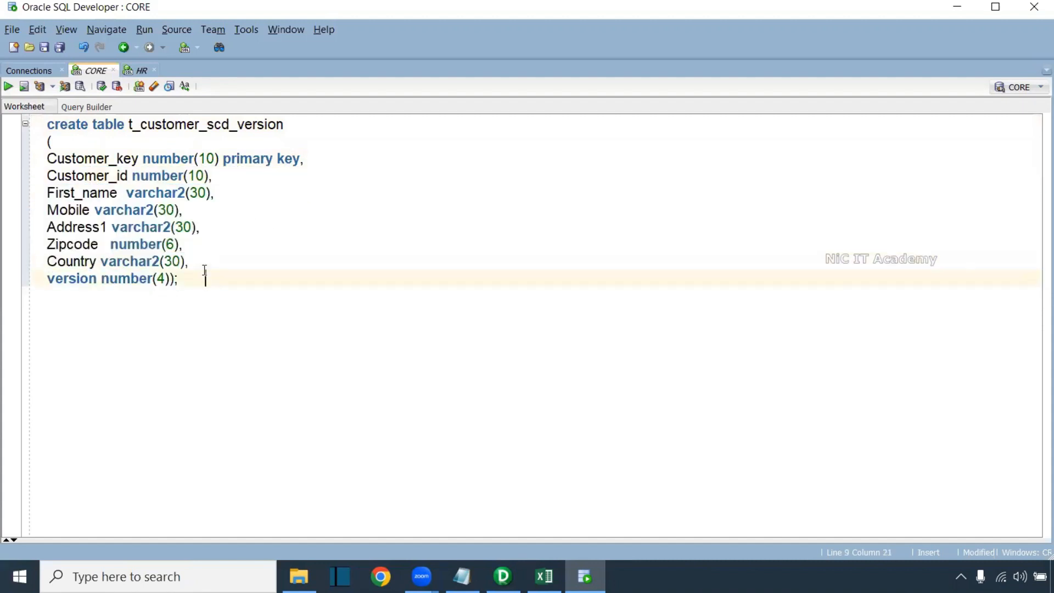
key("ctrl+a")
key("F5")
left_click(225, 351)
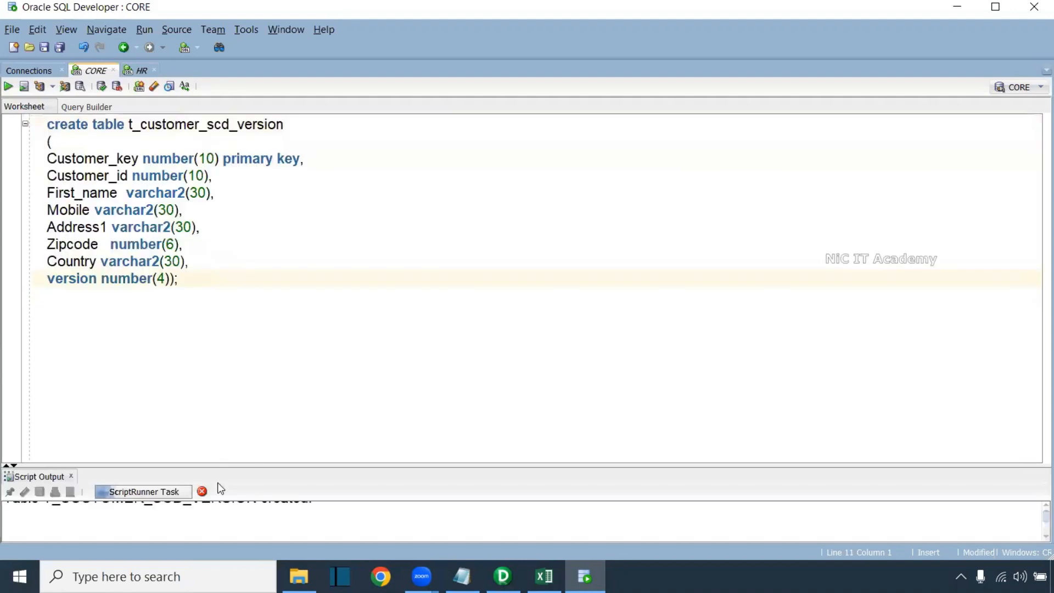
left_click_drag(221, 463, 205, 317)
Query select * from t_customer_scd_version; which returns zero rows
double_click(178, 128)
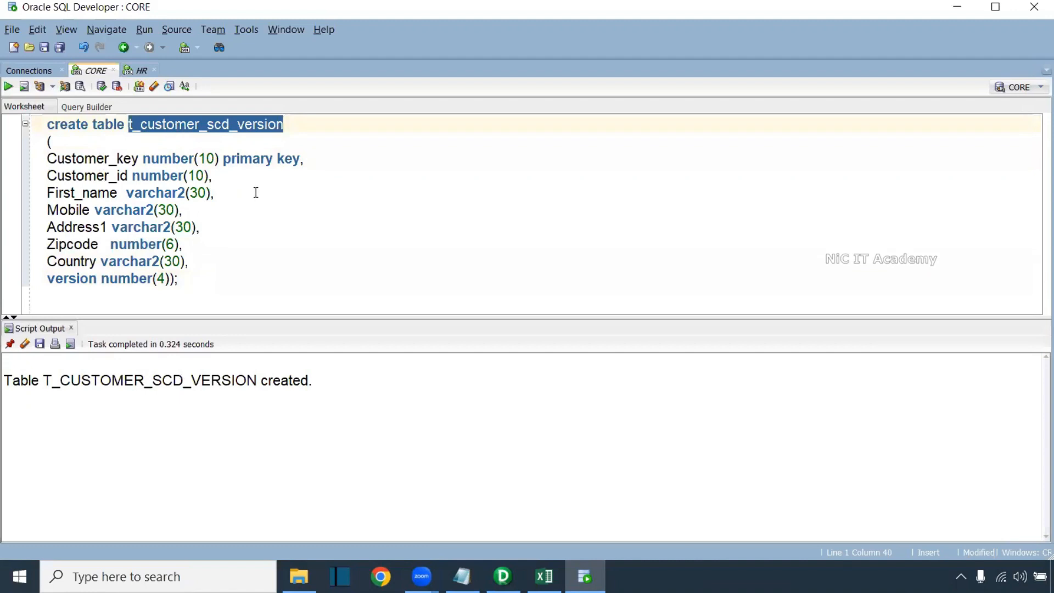
left_click(130, 302)
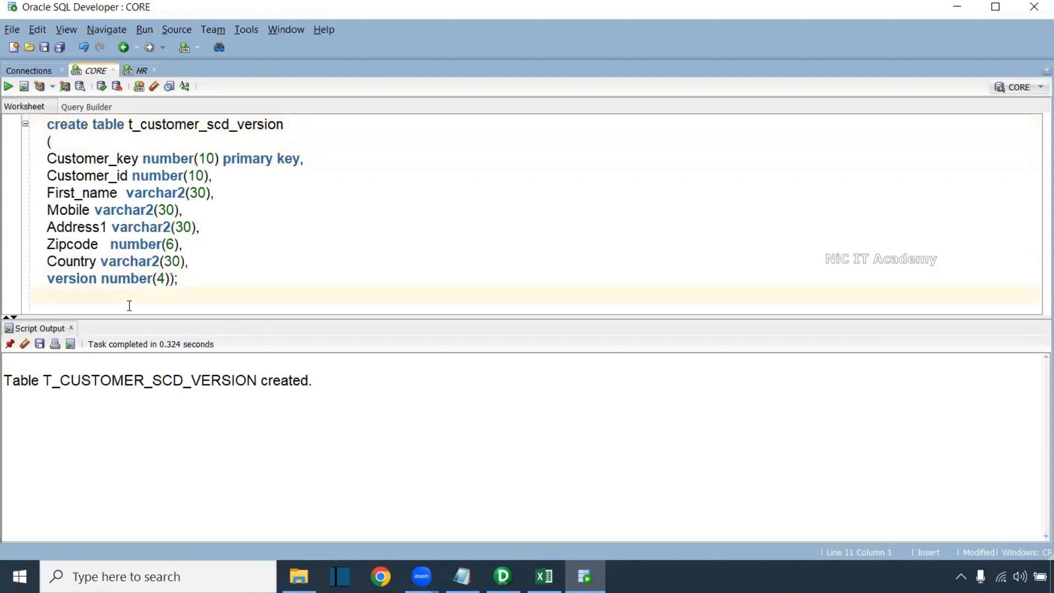
key("Return")
key("Return")
type("select ")
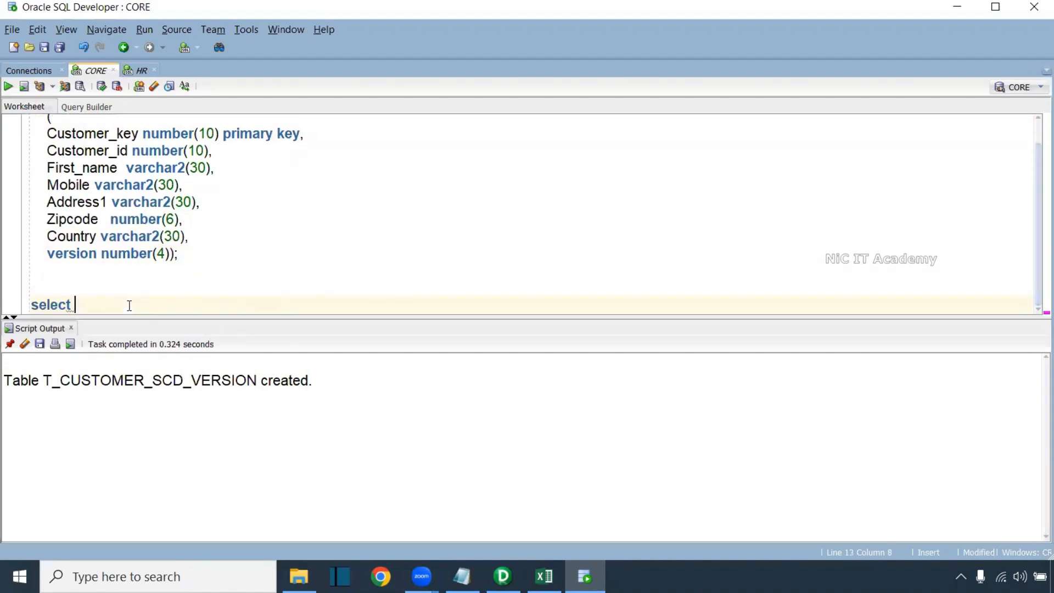
type("* from t_customer_scd_version;")
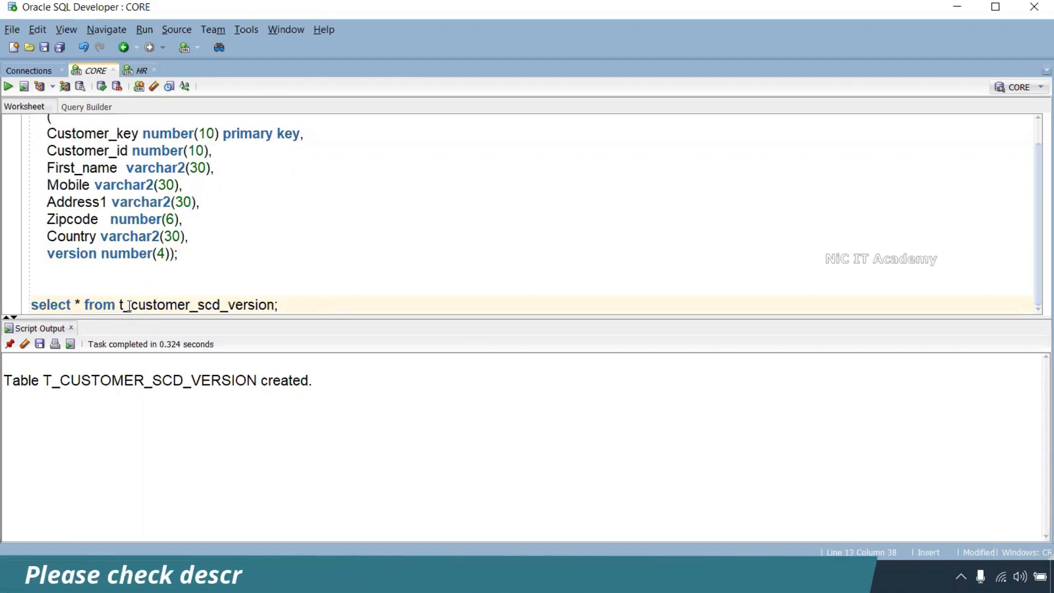
key("ctrl+Return")
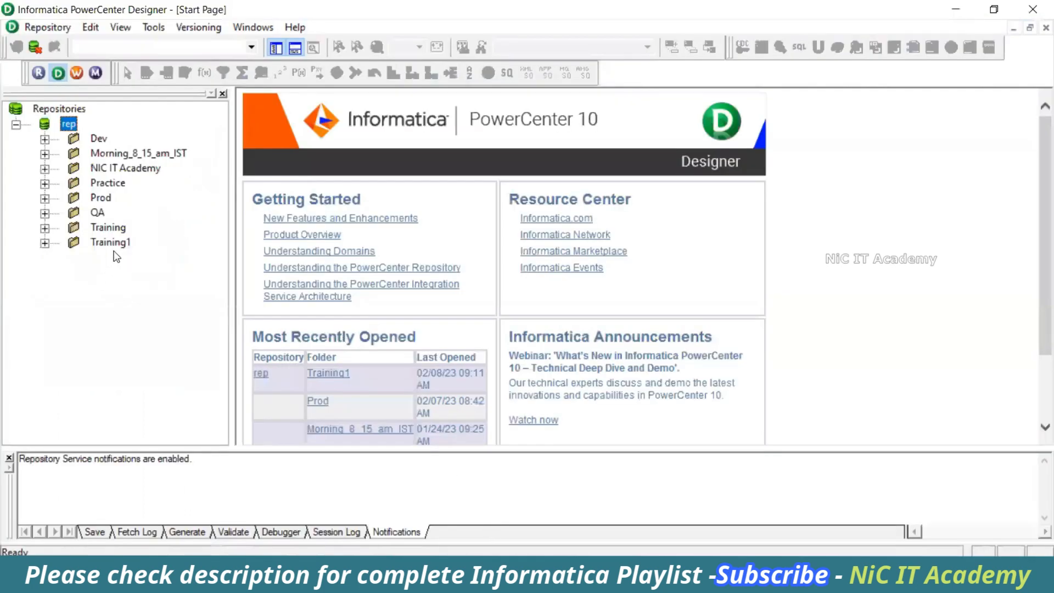
Open the Training1 folder and clear the Source Analyzer and Target Designer workspaces
right_click(129, 243)
left_click(143, 336)
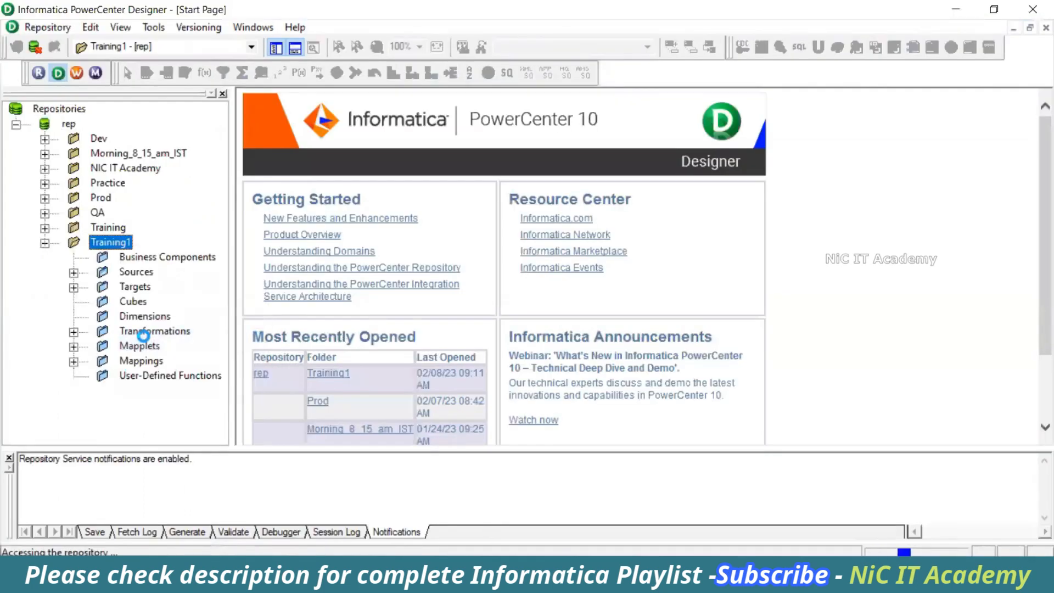
left_click(250, 100)
right_click(448, 162)
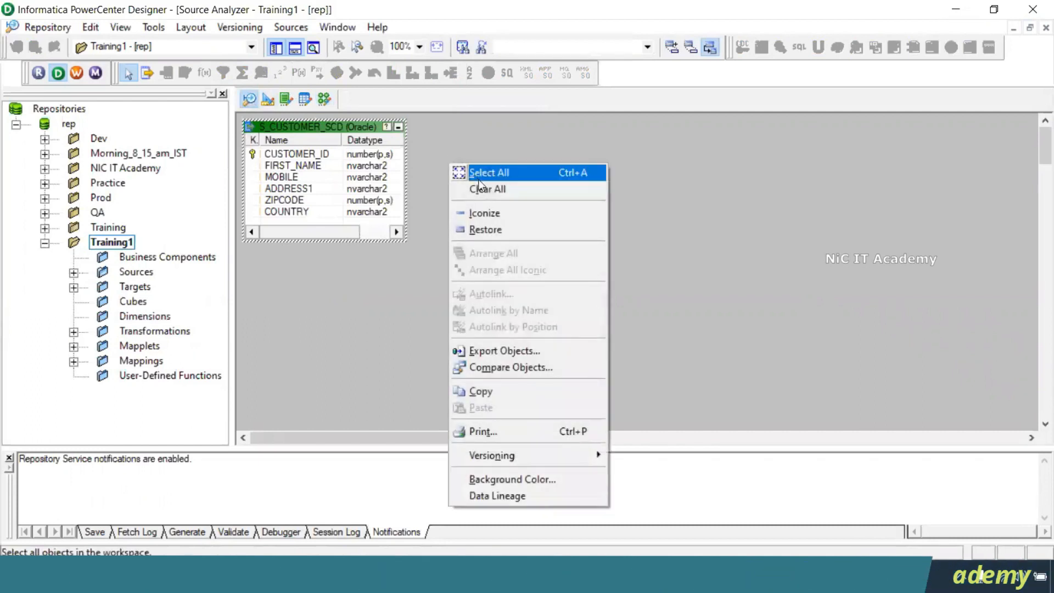
left_click(472, 189)
left_click(267, 100)
right_click(450, 160)
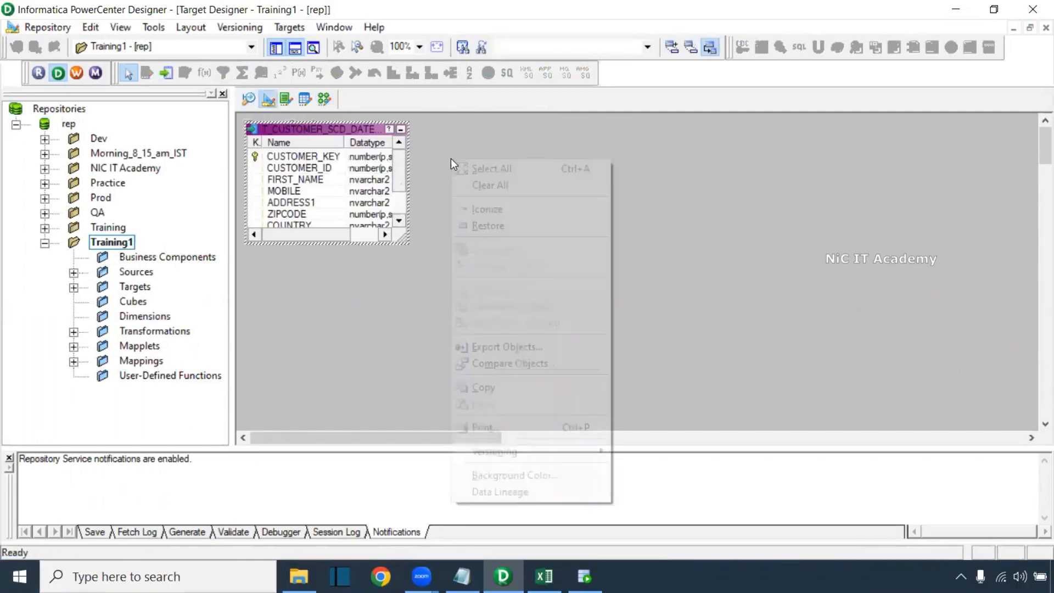
left_click(473, 182)
Place the S_CUSTOMER_SCD source from Oracle_Src into the Source Analyzer
left_click(249, 100)
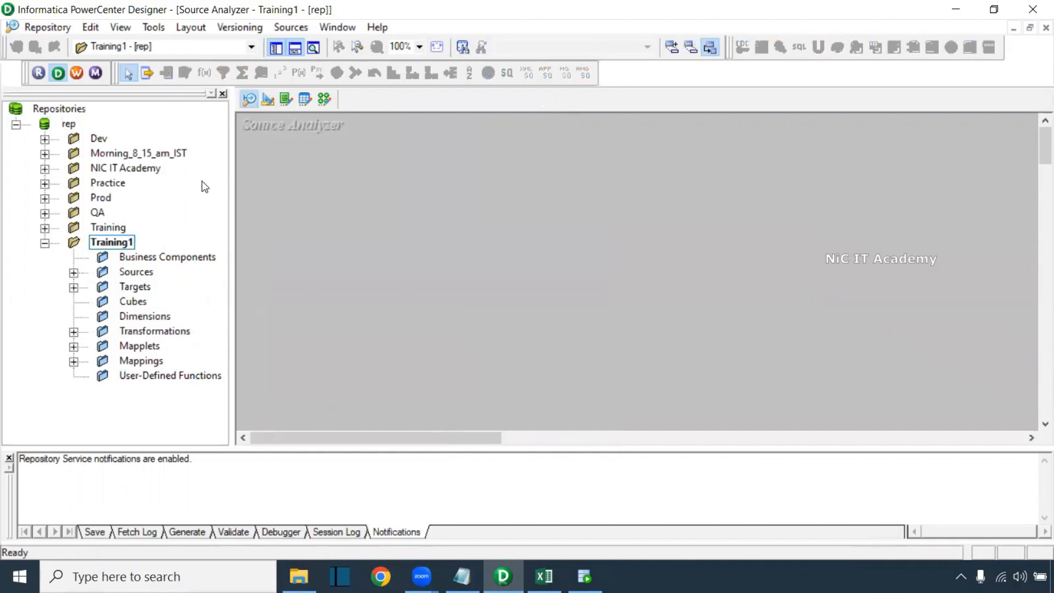
left_click(73, 273)
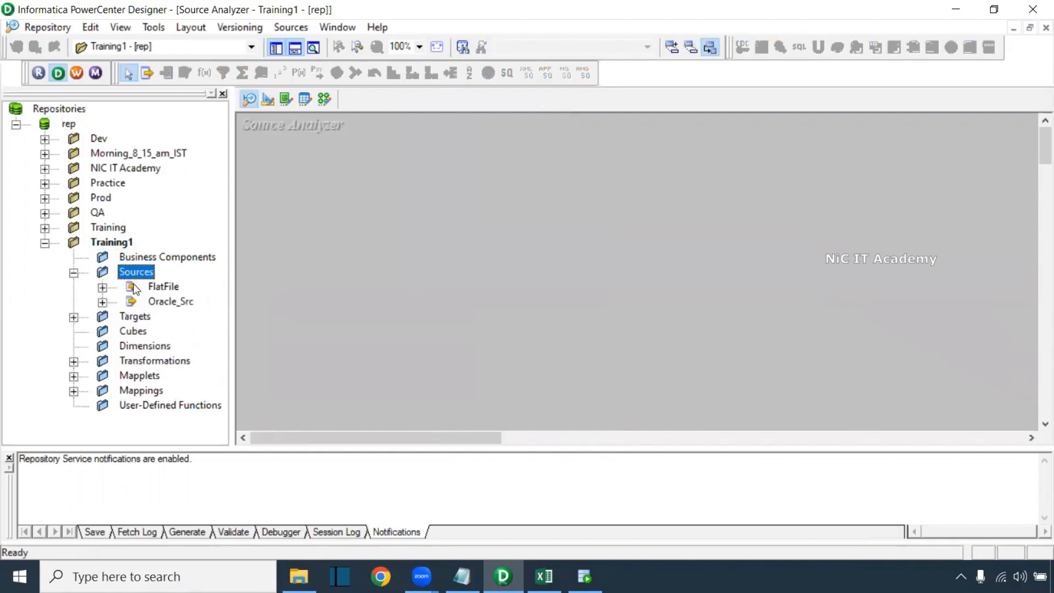
left_click(105, 303)
left_click_drag(129, 438, 201, 446)
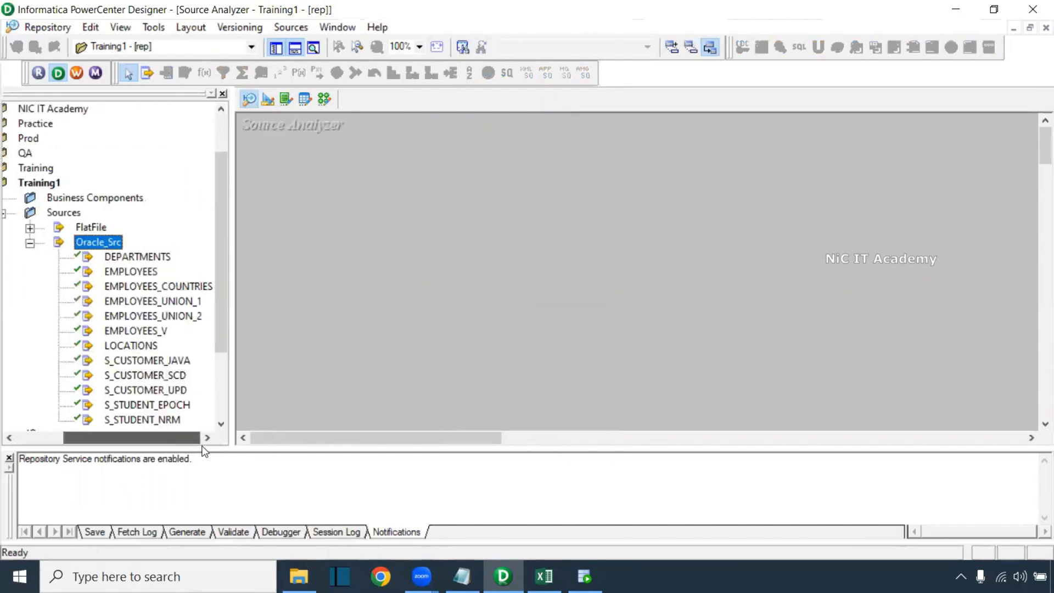
left_click_drag(222, 239, 196, 305)
left_click(187, 320)
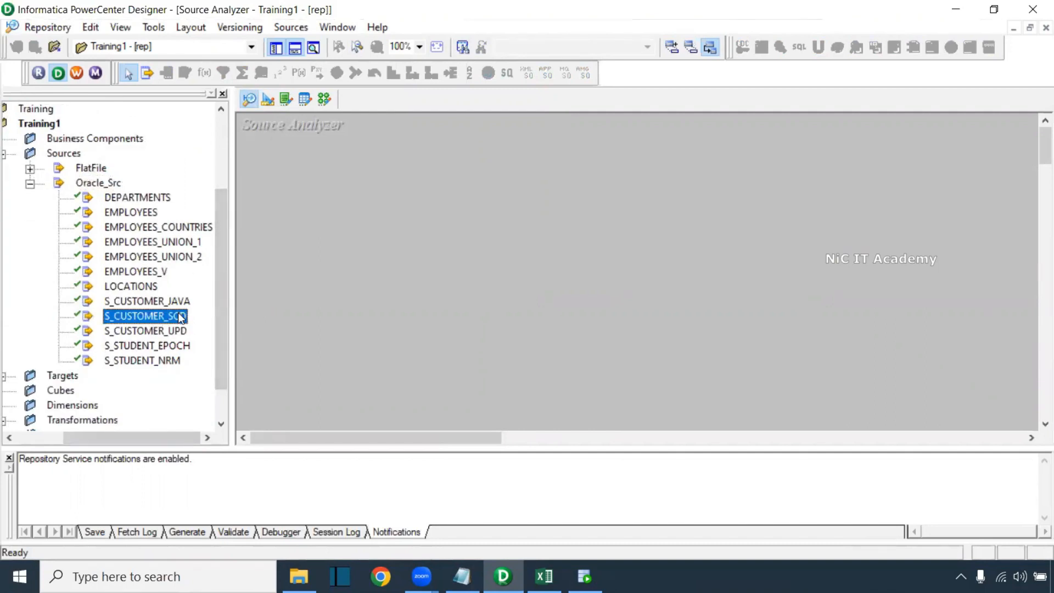
left_click_drag(171, 316, 318, 164)
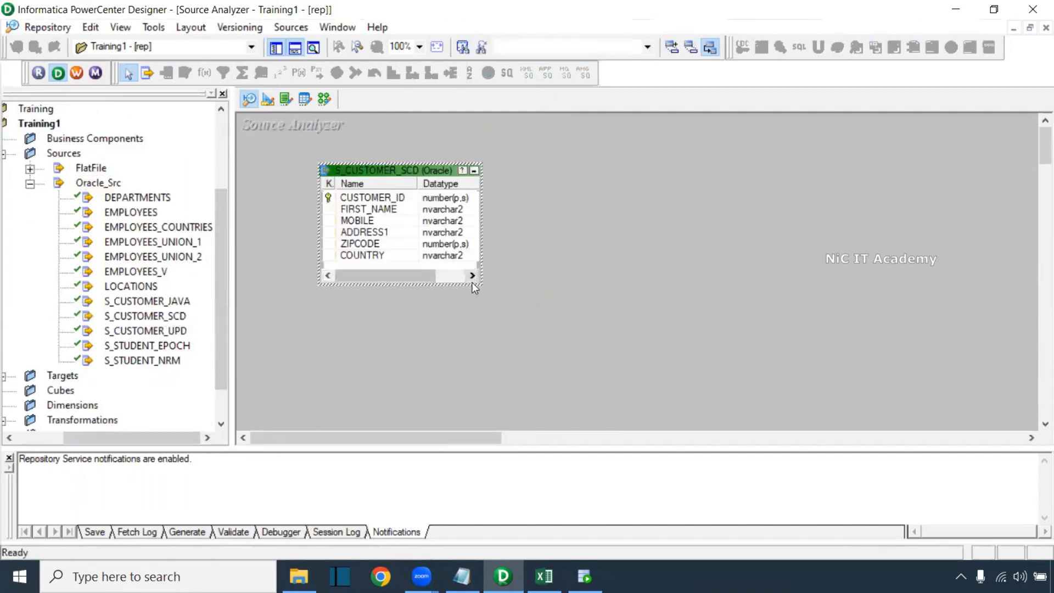
Review S_CUSTOMER_SCD's six columns, then bring up the Targets menu in Target Designer
left_click_drag(481, 284, 558, 355)
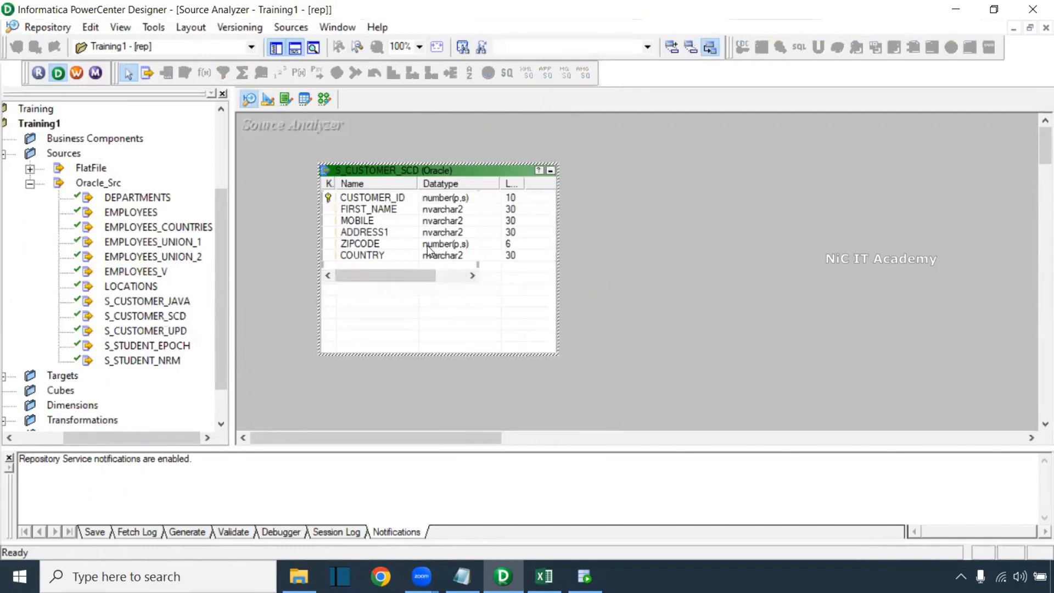
left_click(380, 210)
left_click(374, 200)
left_click(367, 222)
left_click(371, 257)
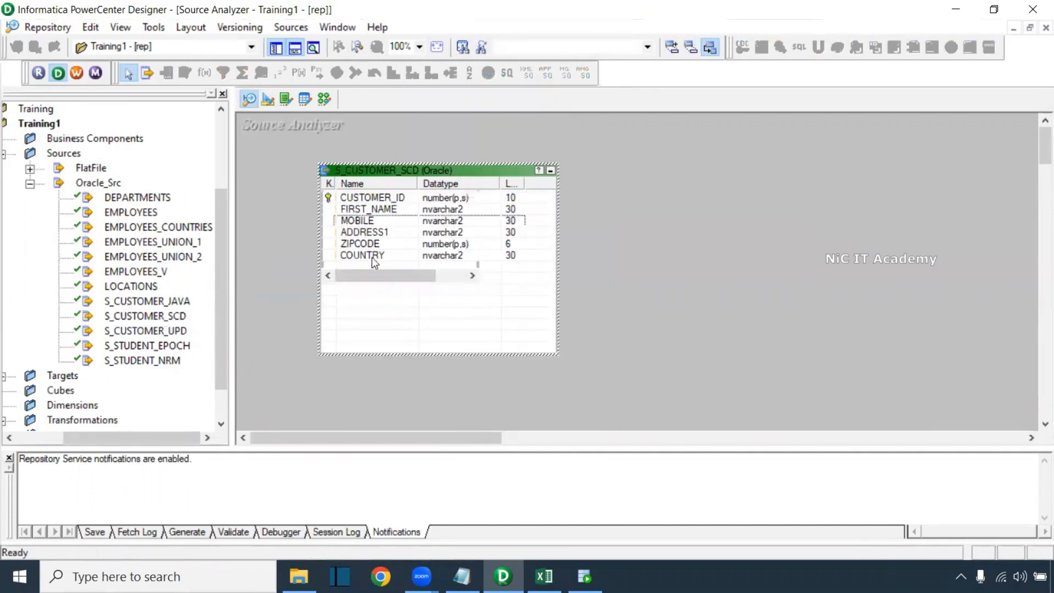
left_click(267, 100)
left_click(284, 29)
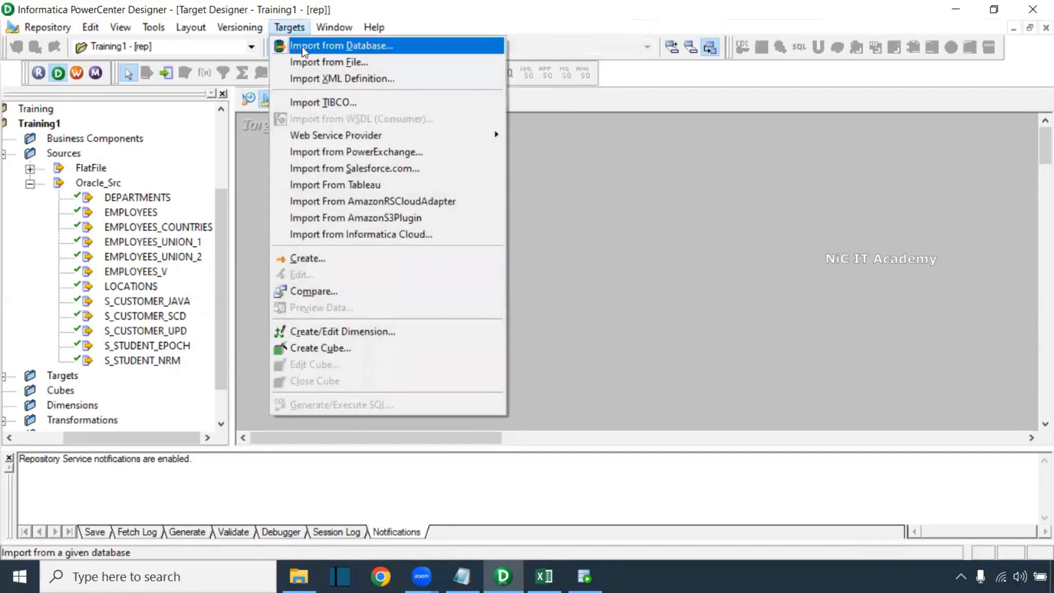
Connect to Oracle_Tgt with the password and import CORE's T_CUSTOMER_SCD_VERSION as a target definition
left_click(302, 44)
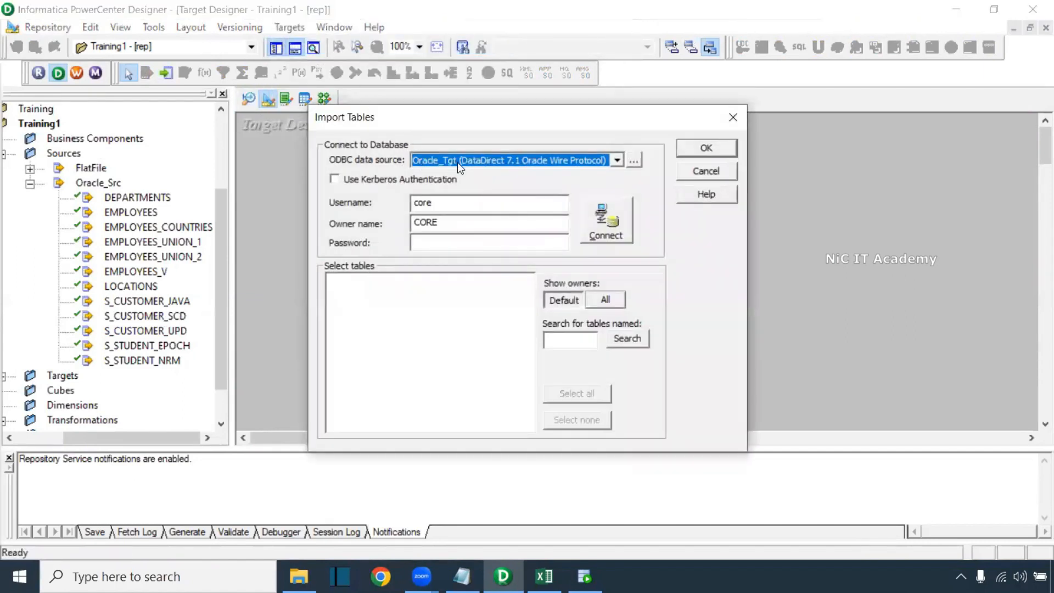
left_click(450, 240)
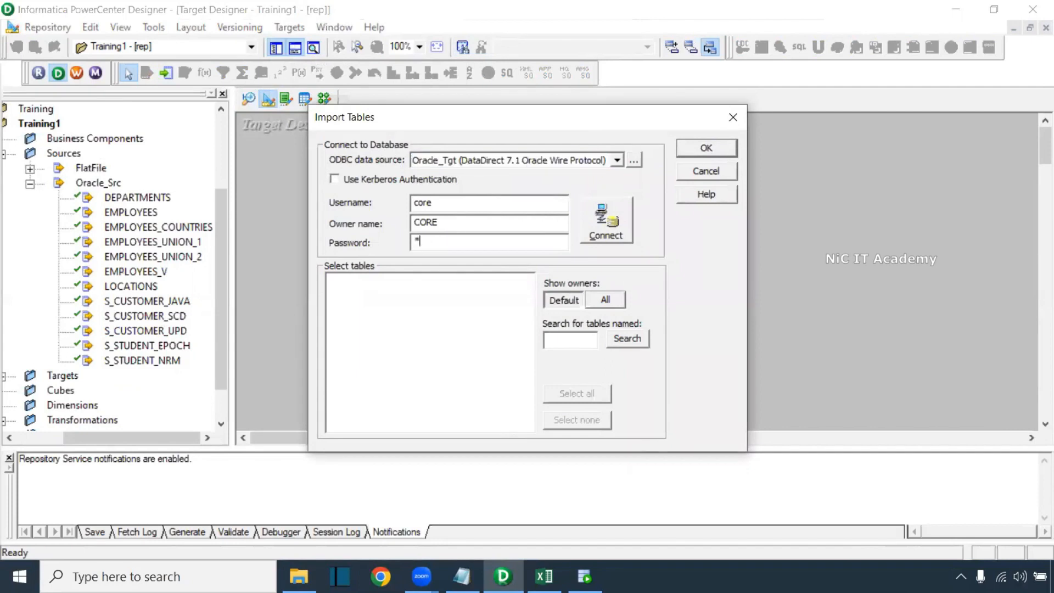
type("****")
key("Return")
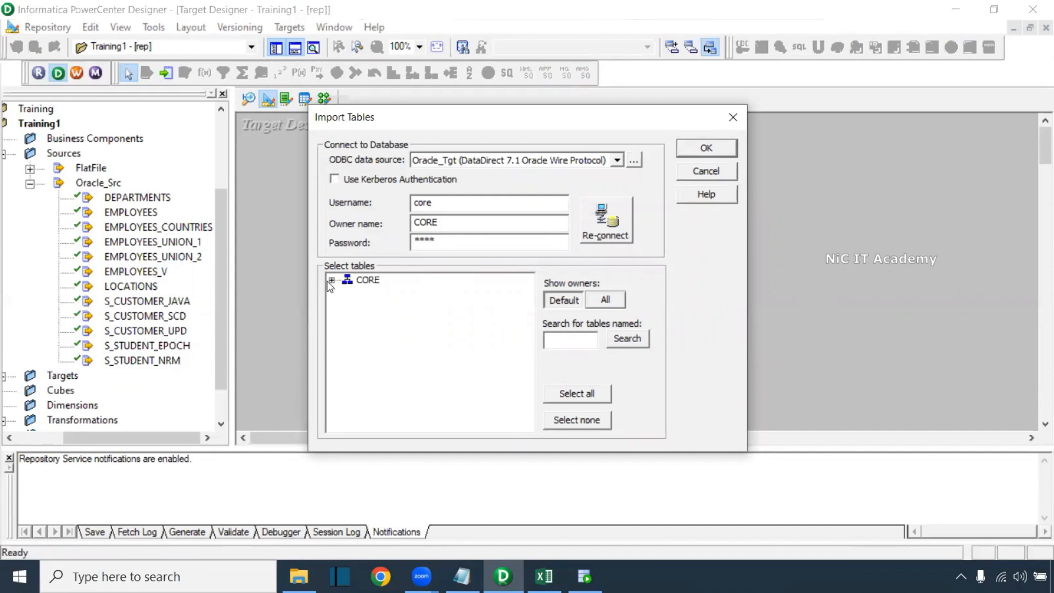
left_click(332, 281)
left_click(347, 292)
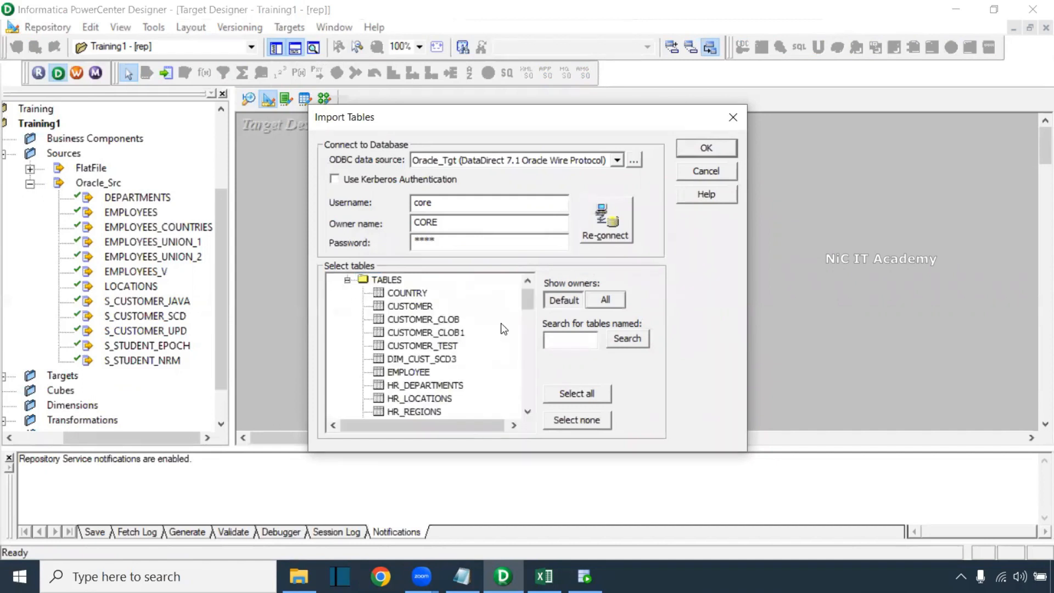
left_click_drag(529, 298, 526, 330)
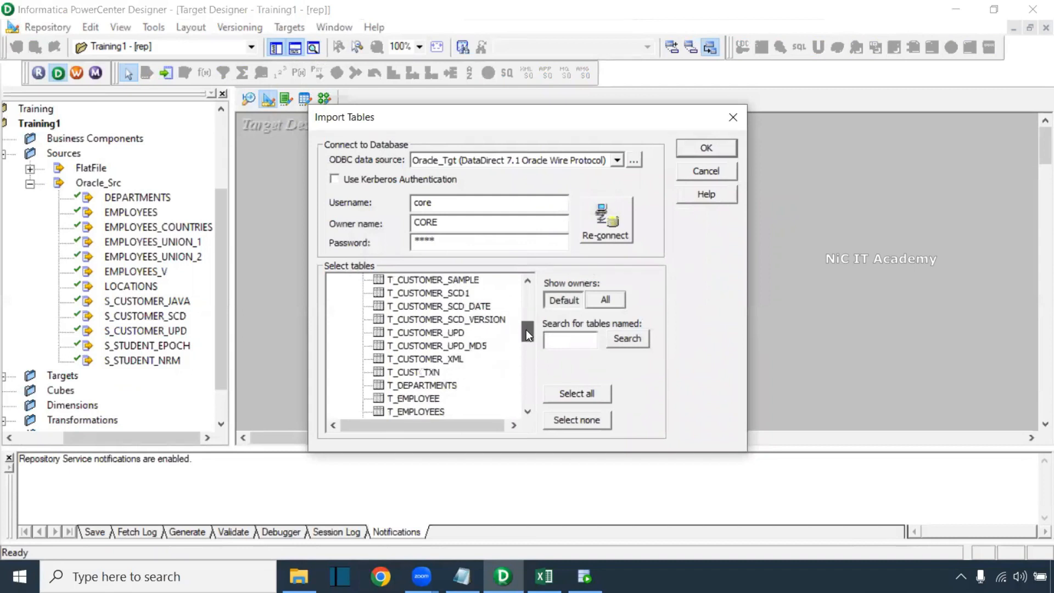
left_click(445, 320)
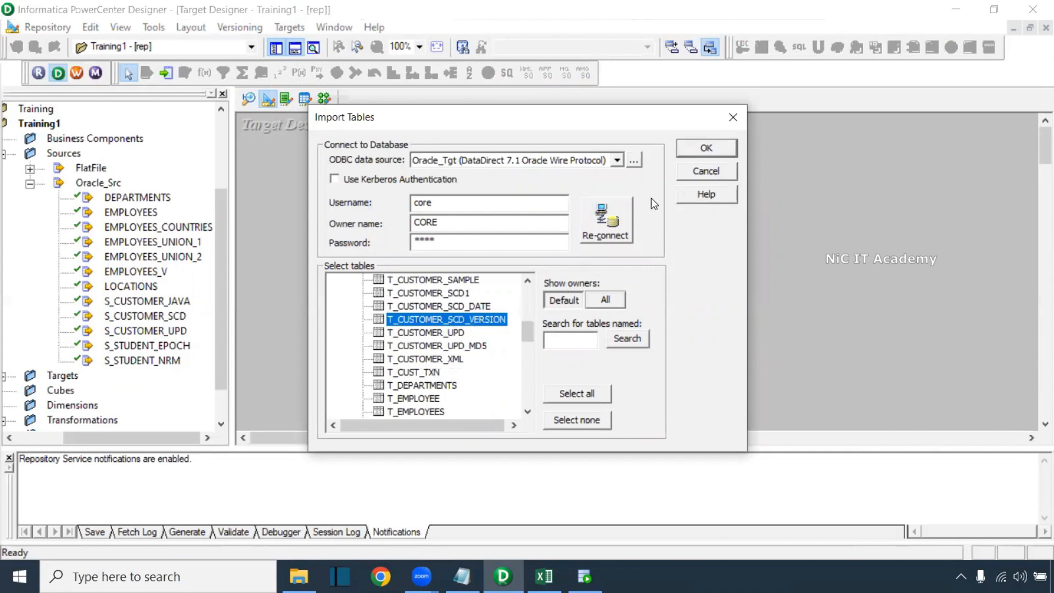
left_click(695, 154)
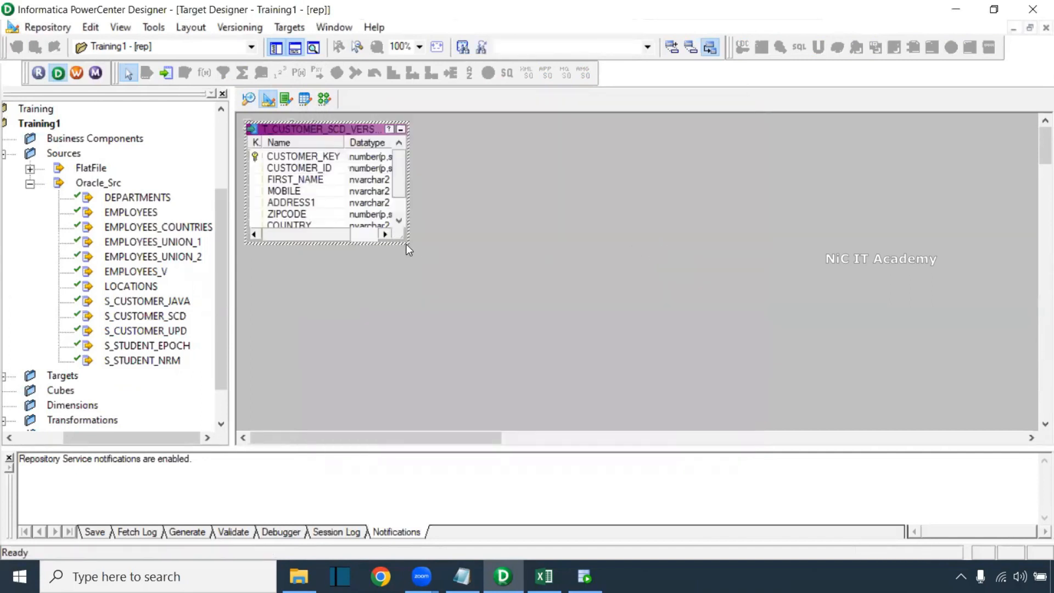
left_click(324, 99)
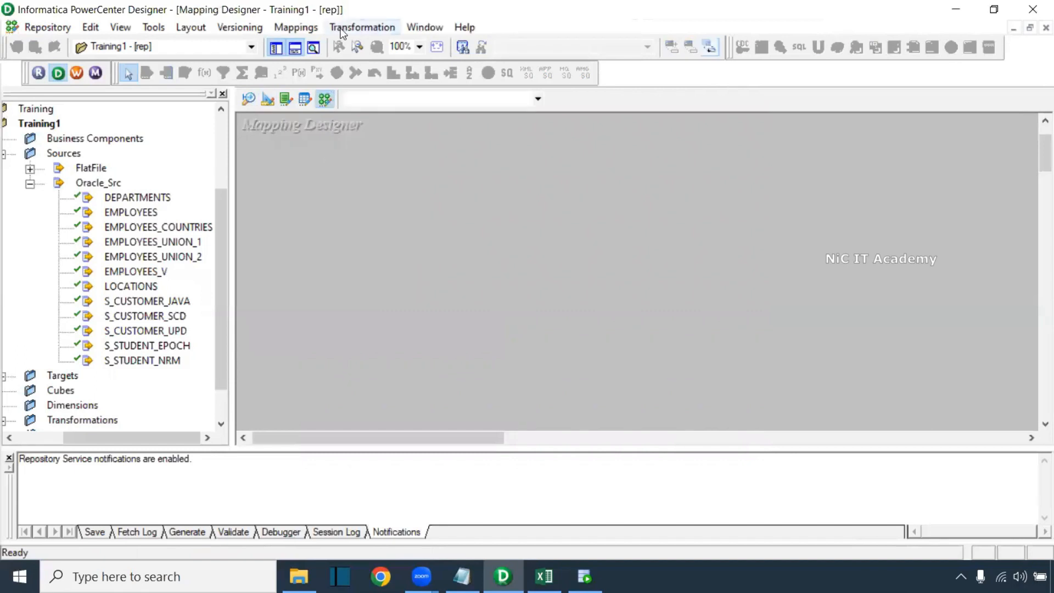
Create a new mapping named m_SCD_Type2_Version
left_click(296, 28)
left_click(307, 46)
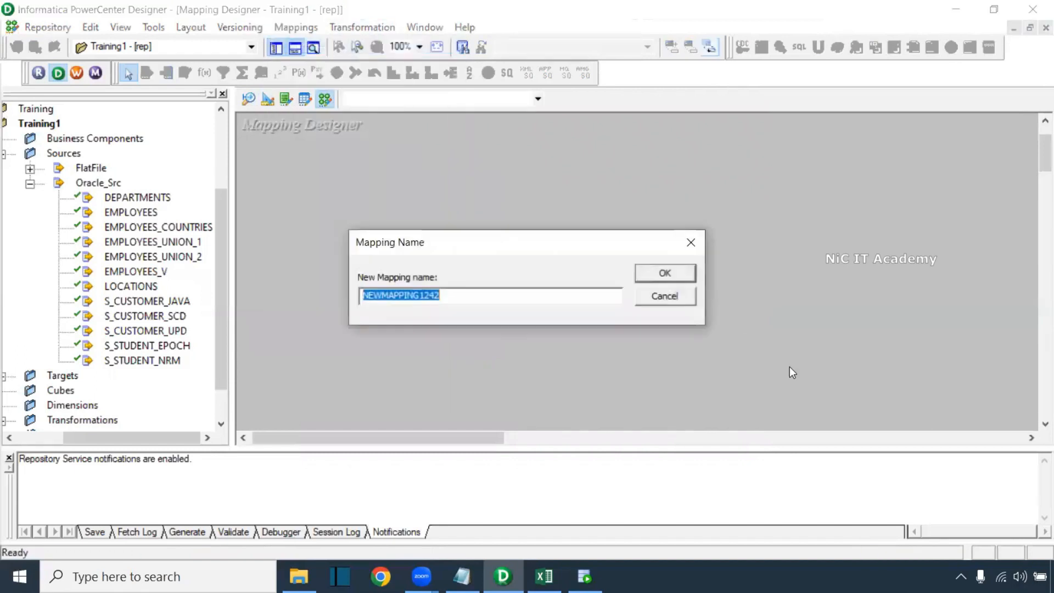
type("m_SCD_Type2_Version")
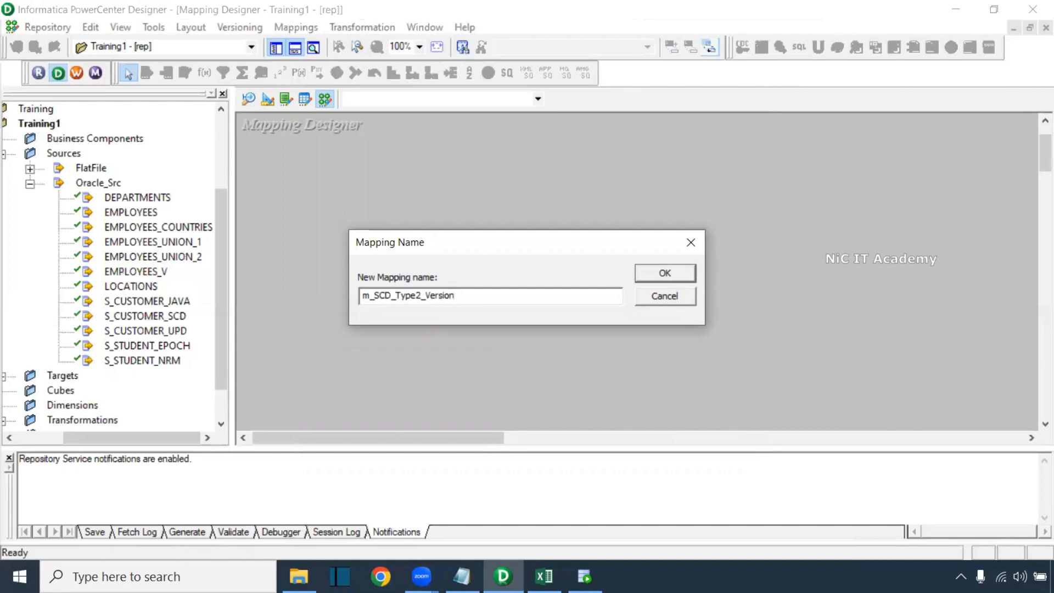
key("Return")
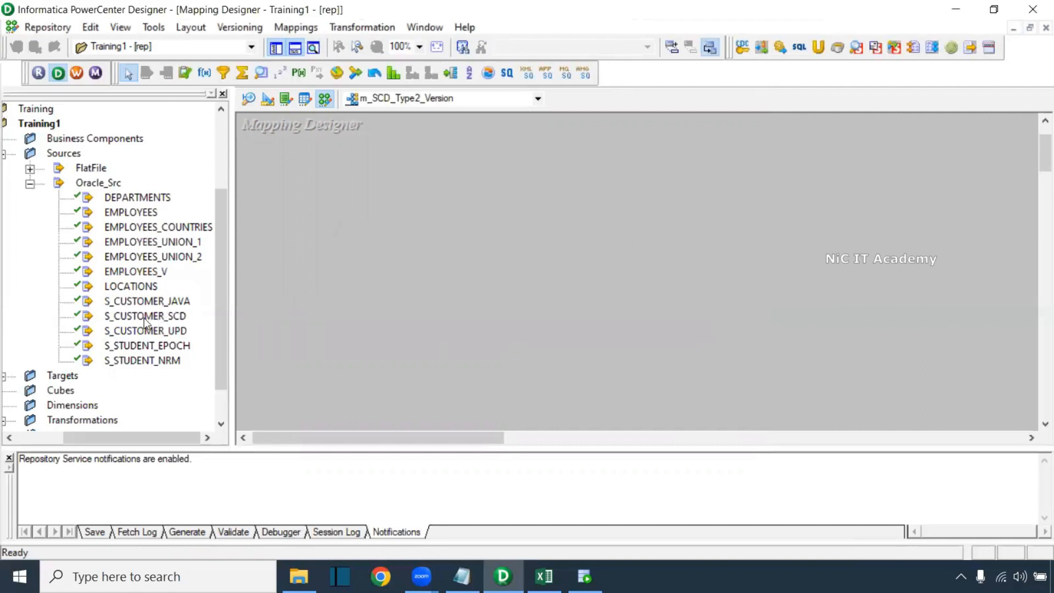
Add the S_CUSTOMER_SCD source and the T_CUSTOMER_SCD_VERSION target to the mapping
left_click_drag(147, 319, 290, 193)
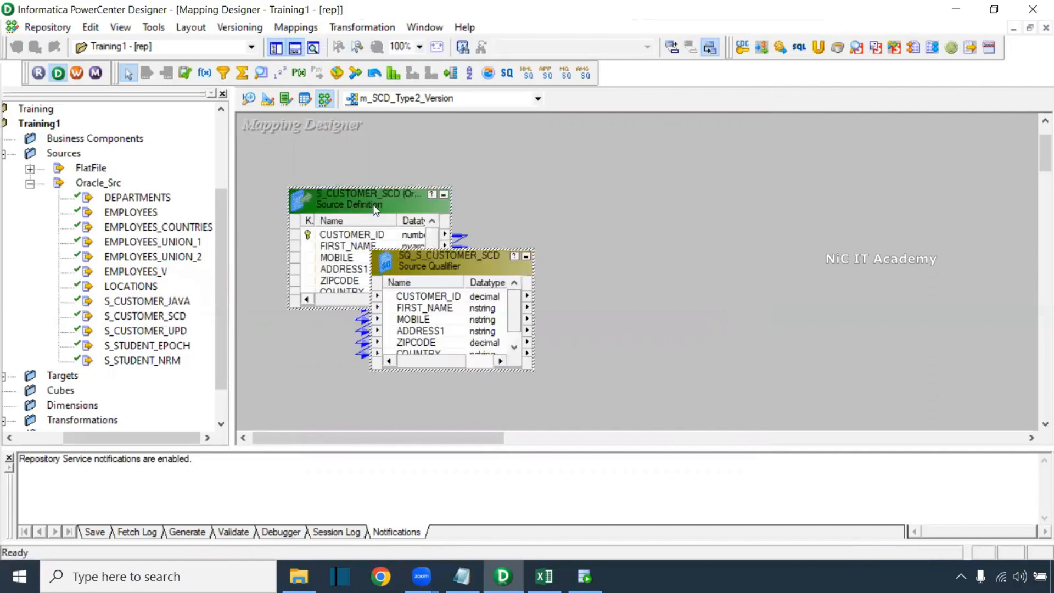
left_click(3, 378)
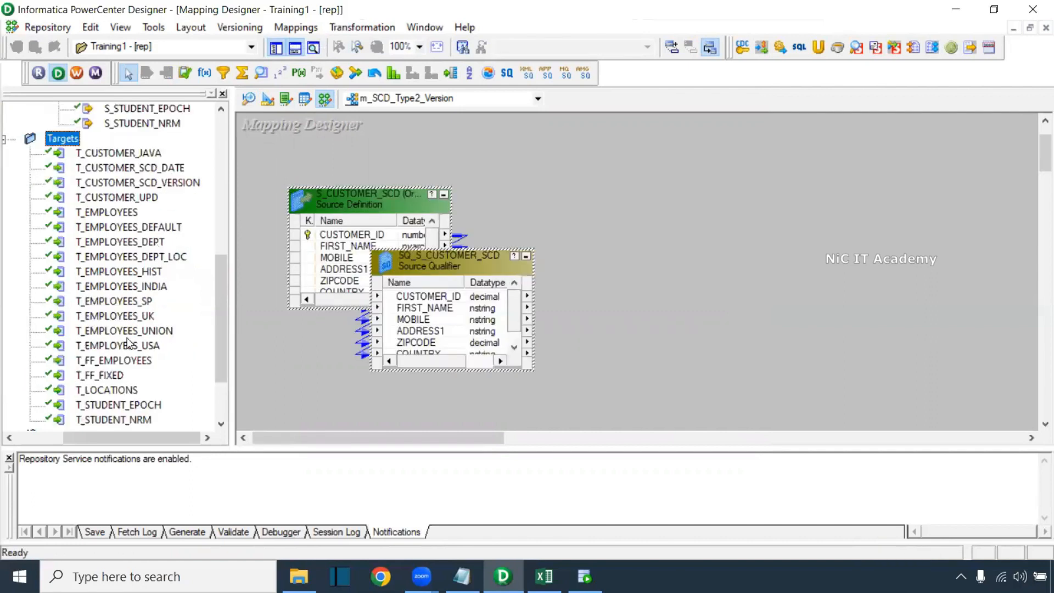
mouse_move(222, 327)
left_mouse_down()
mouse_move(223, 347)
mouse_move(222, 324)
left_mouse_up()
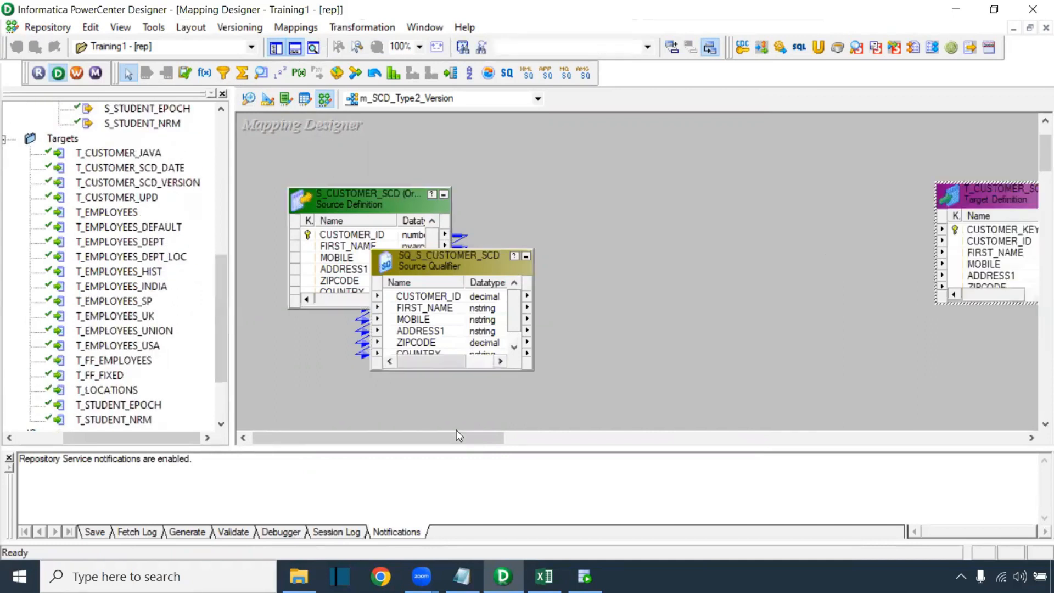
left_click_drag(475, 439, 441, 438)
left_click_drag(386, 213, 477, 202)
Add a lookup on T_CUSTOMER_SCD_VERSION and feed it the source qualifier's CUSTOMER_ID
left_click(261, 73)
left_click(614, 157)
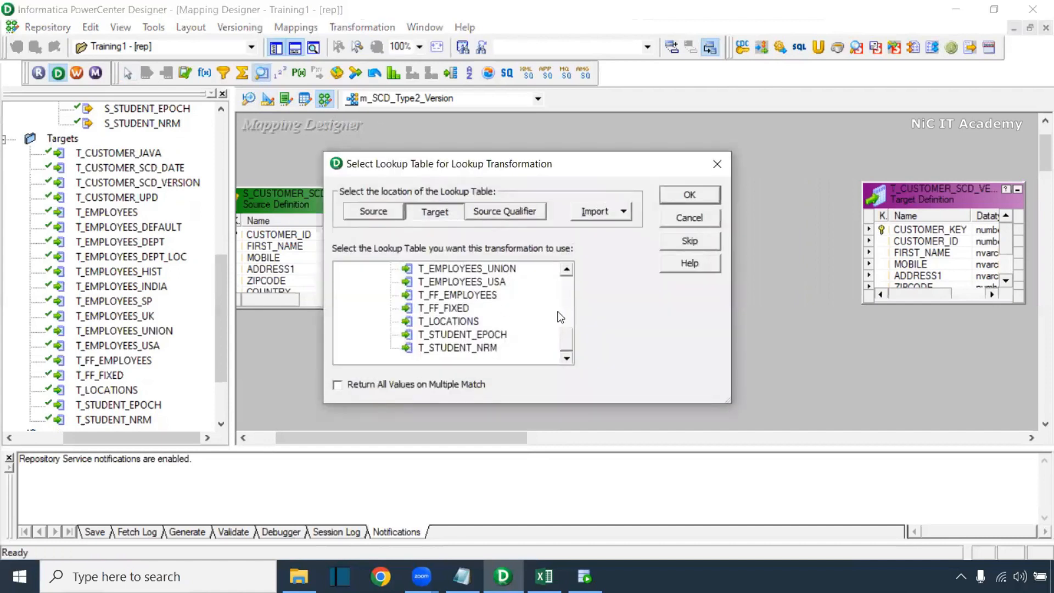
left_click_drag(569, 336, 565, 284)
left_click(529, 335)
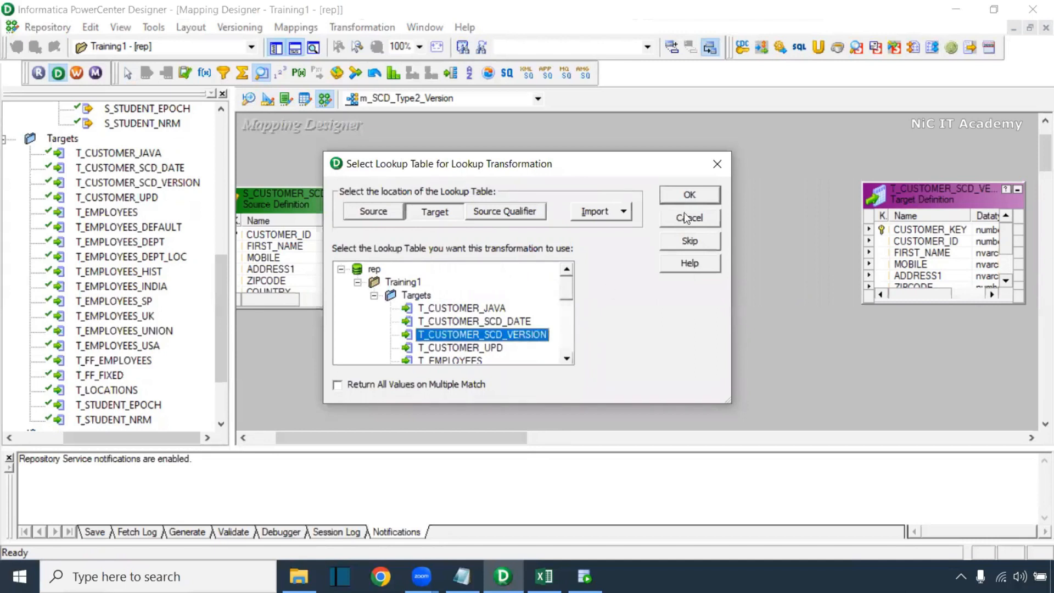
left_click(690, 194)
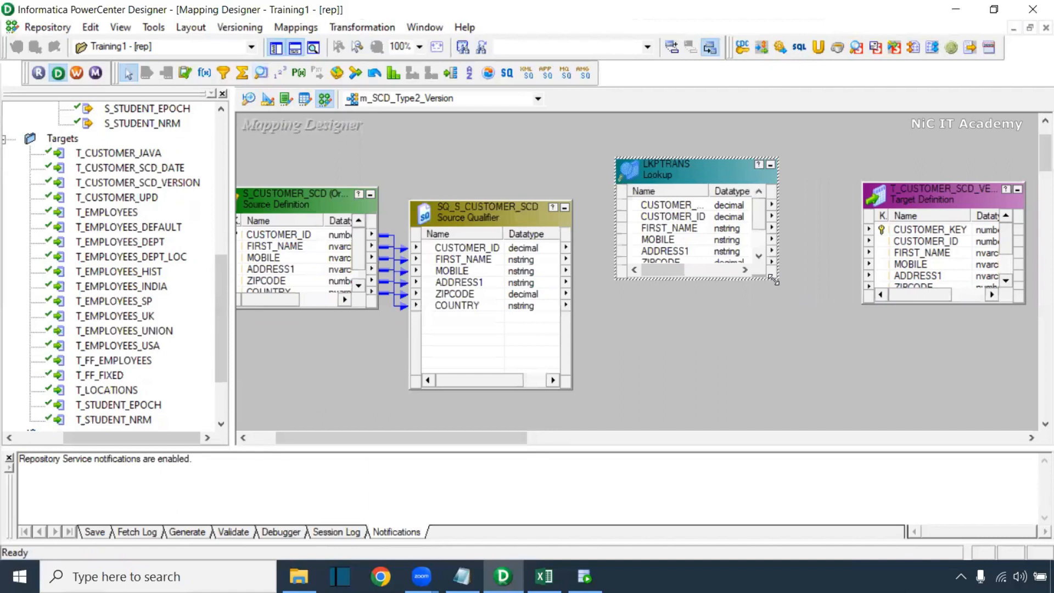
left_click_drag(774, 280, 830, 379)
left_click(501, 251)
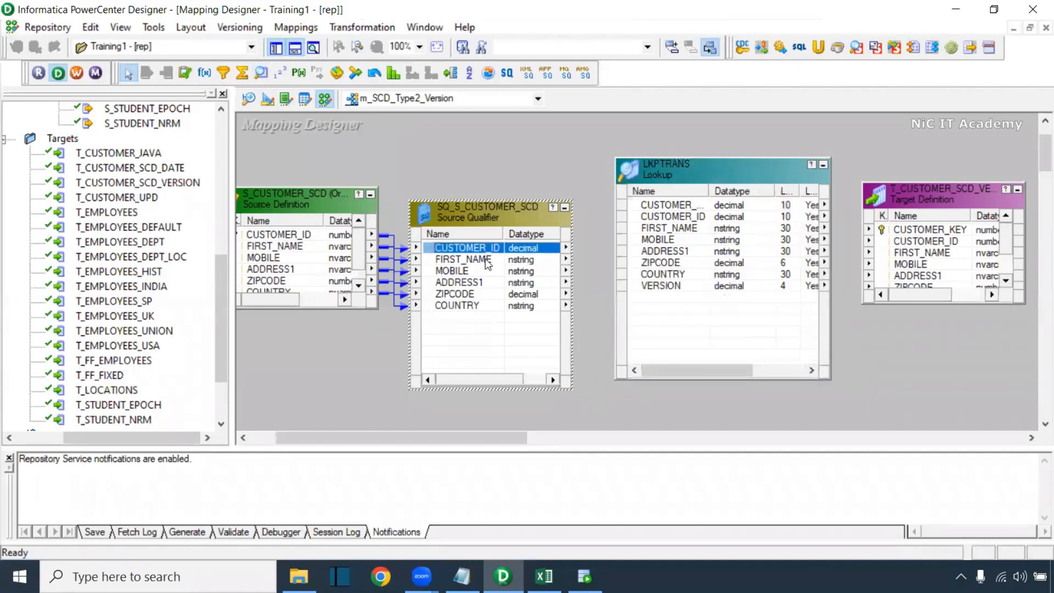
left_click_drag(487, 252, 691, 308)
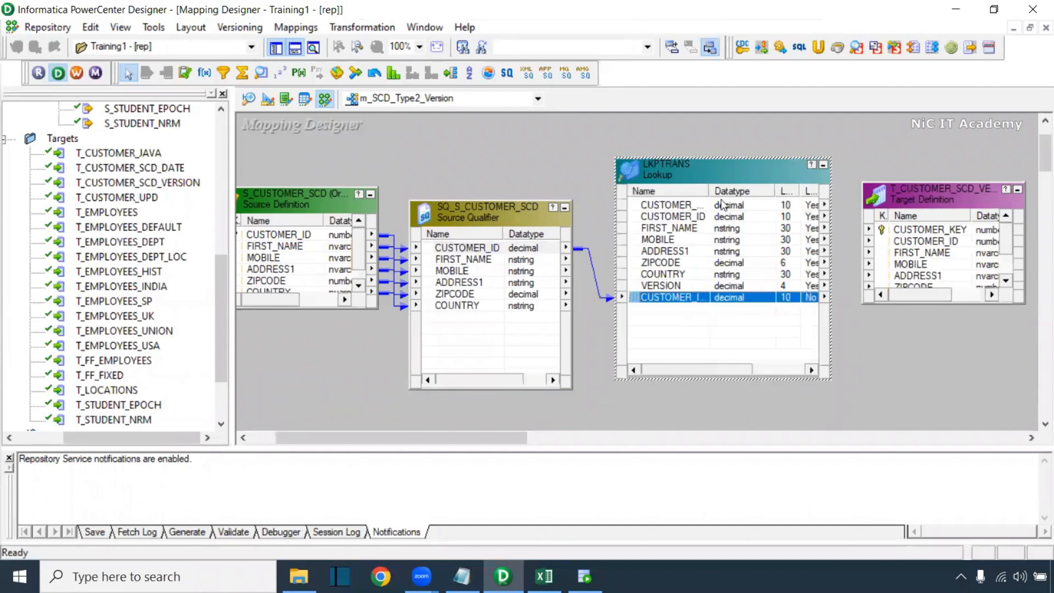
left_click_drag(709, 190, 750, 190)
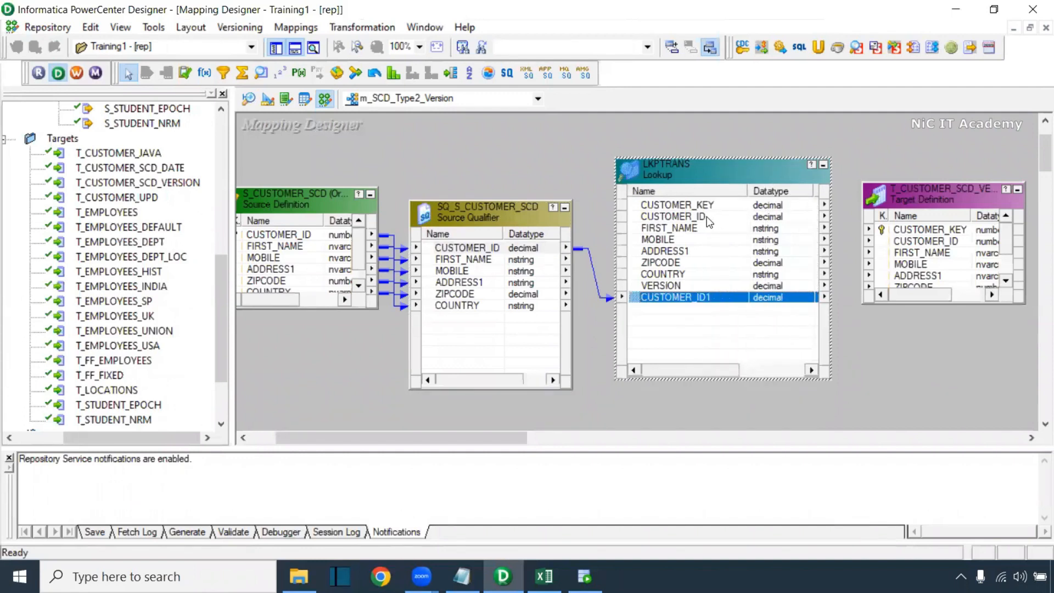
left_click(707, 216, "ctrl")
Give LKPTRANS the condition CUSTOMER_ID = CUSTOMER_ID1 and apply it
double_click(694, 217)
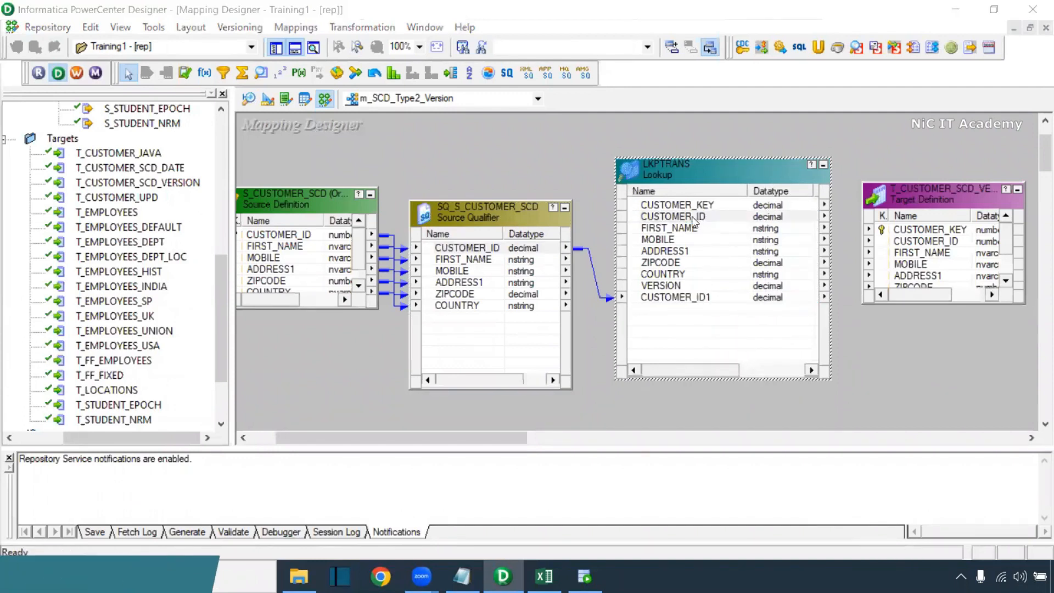
left_click(318, 73)
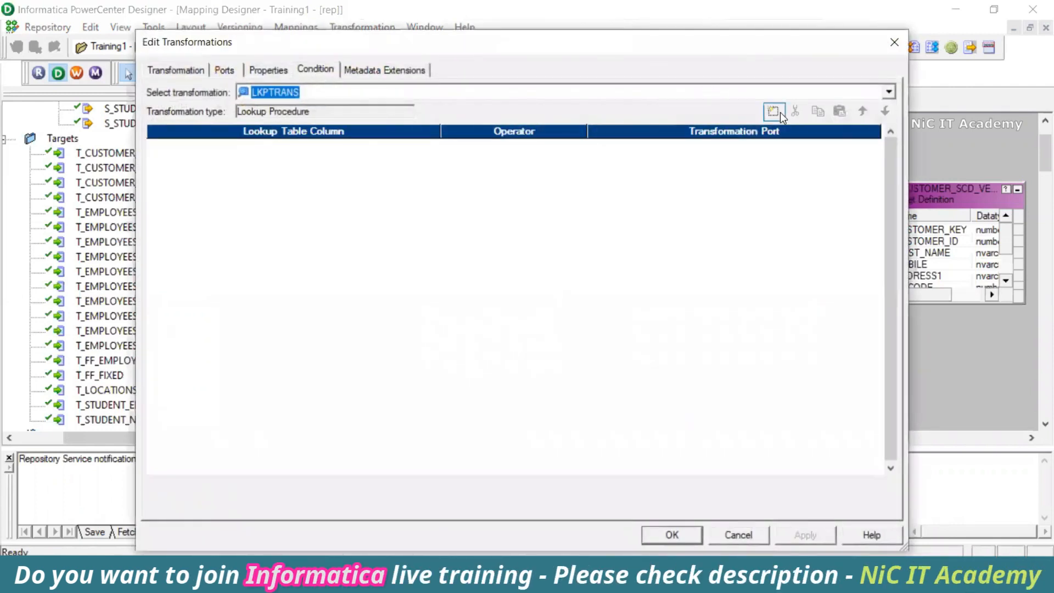
left_click(774, 112)
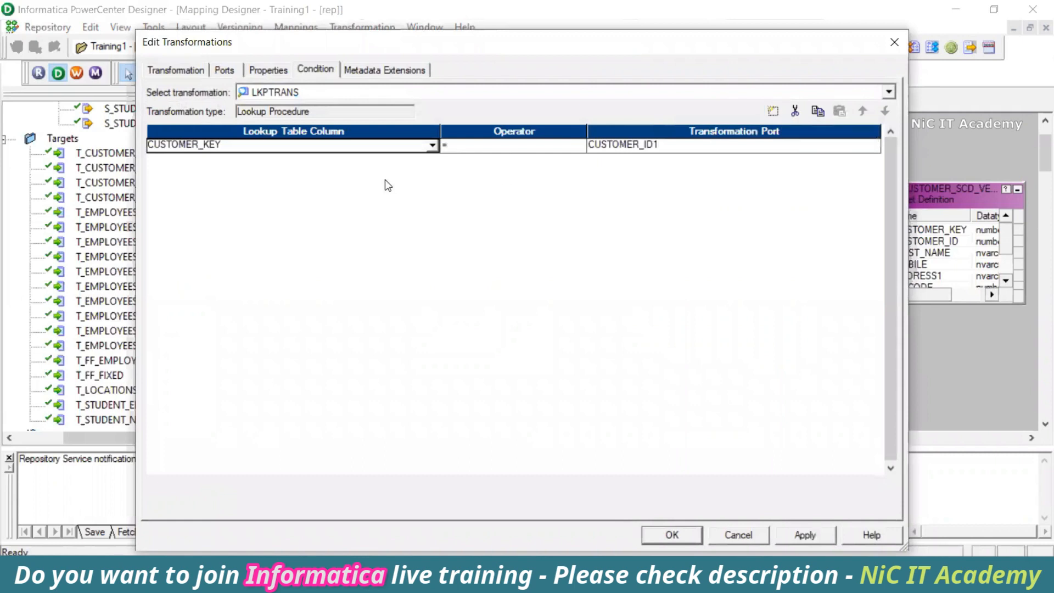
left_click(282, 148)
left_click(243, 171)
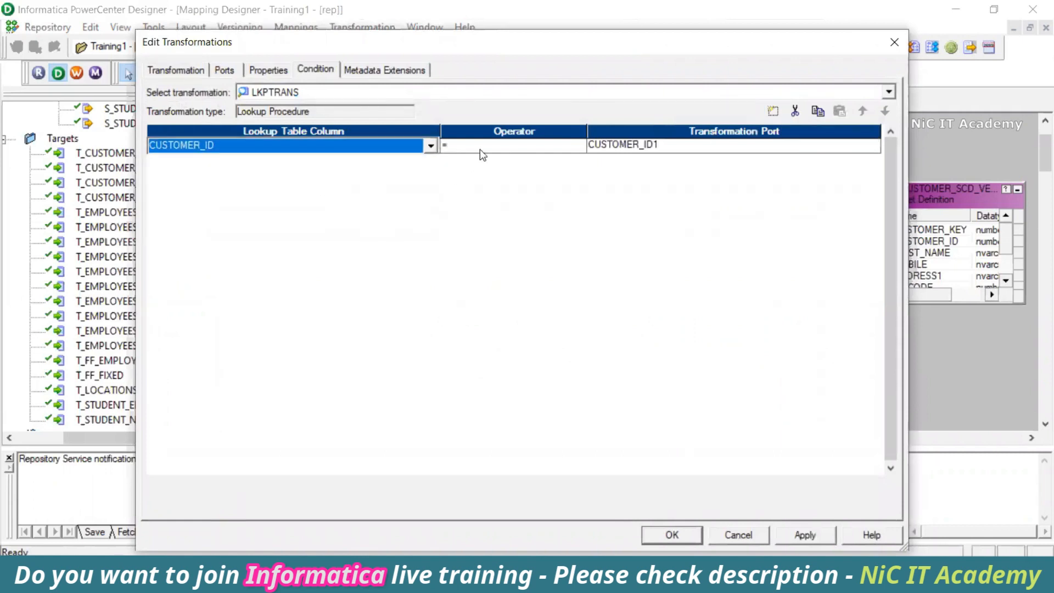
left_click(796, 535)
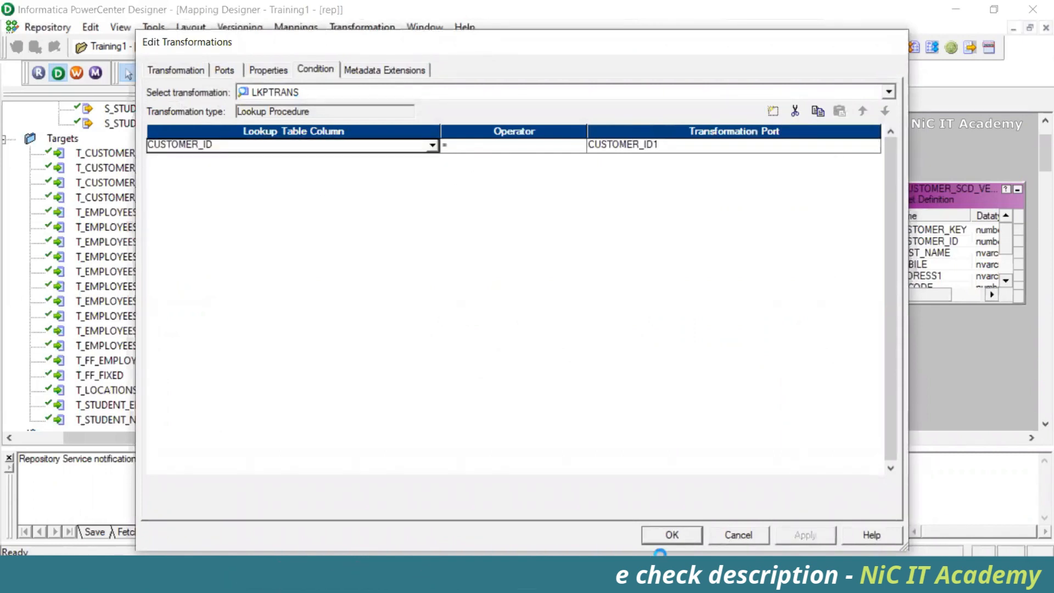
left_click(672, 534)
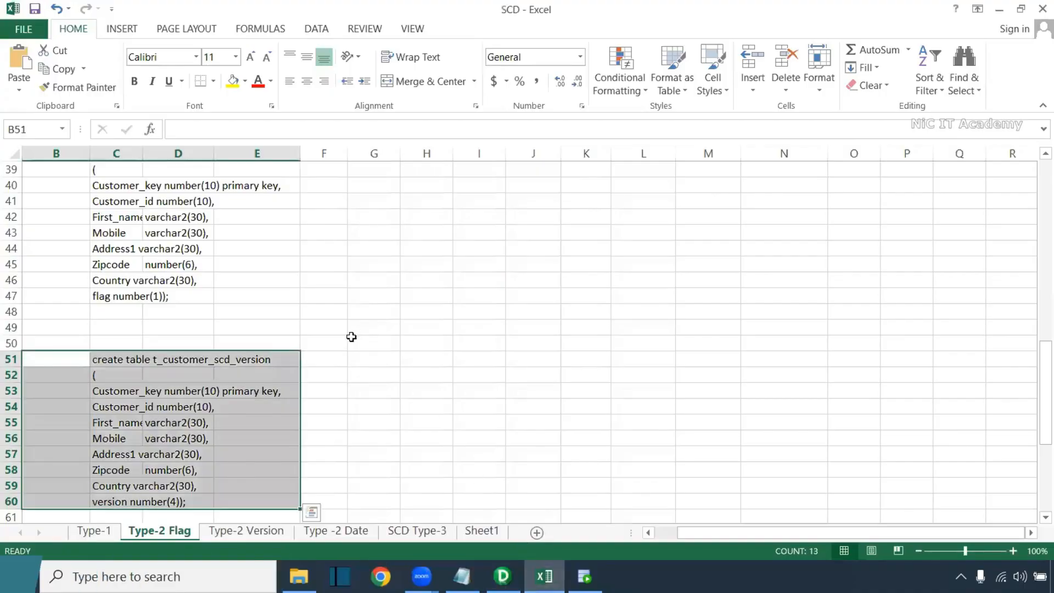
On Excel's Type-2 Version sheet, highlight the Customer_id columns B (S_customer) and K (T_Customer_Version)
scroll(523, 361, "up", 13)
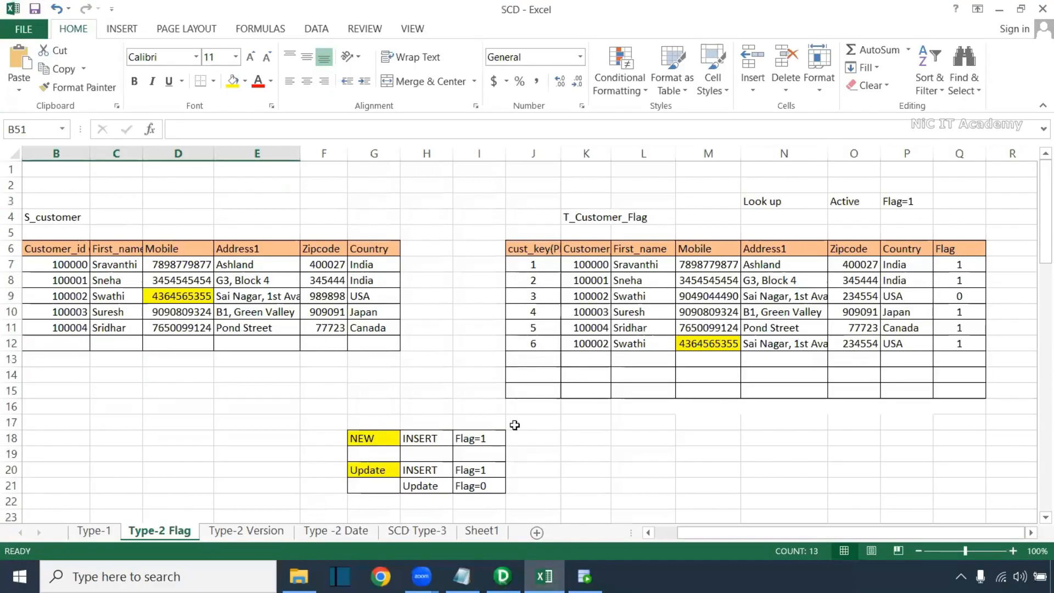
left_click(277, 531)
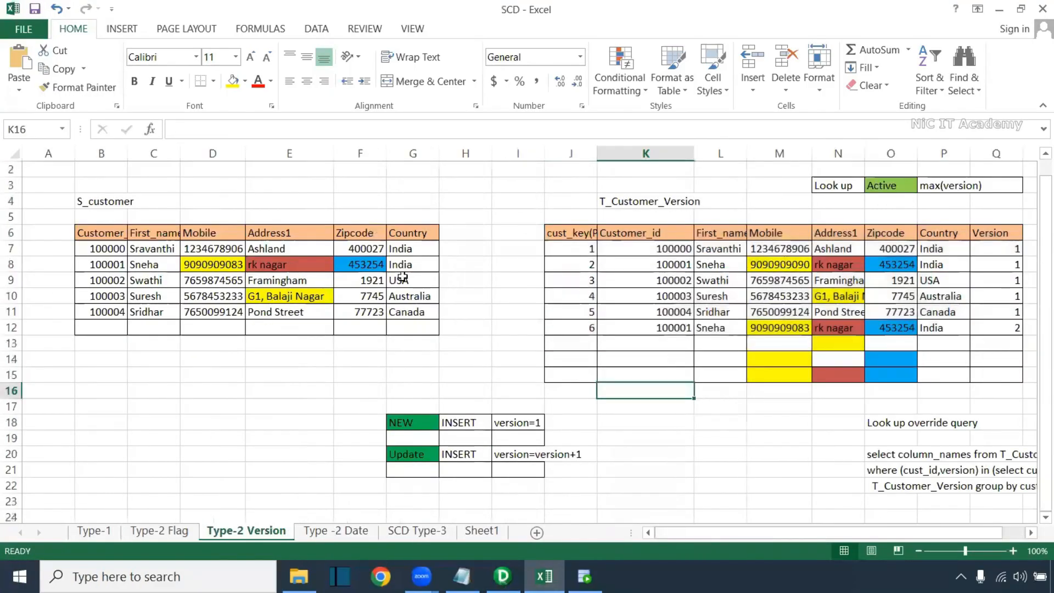
left_click_drag(102, 233, 101, 390)
left_click_drag(654, 218, 655, 404, "ctrl")
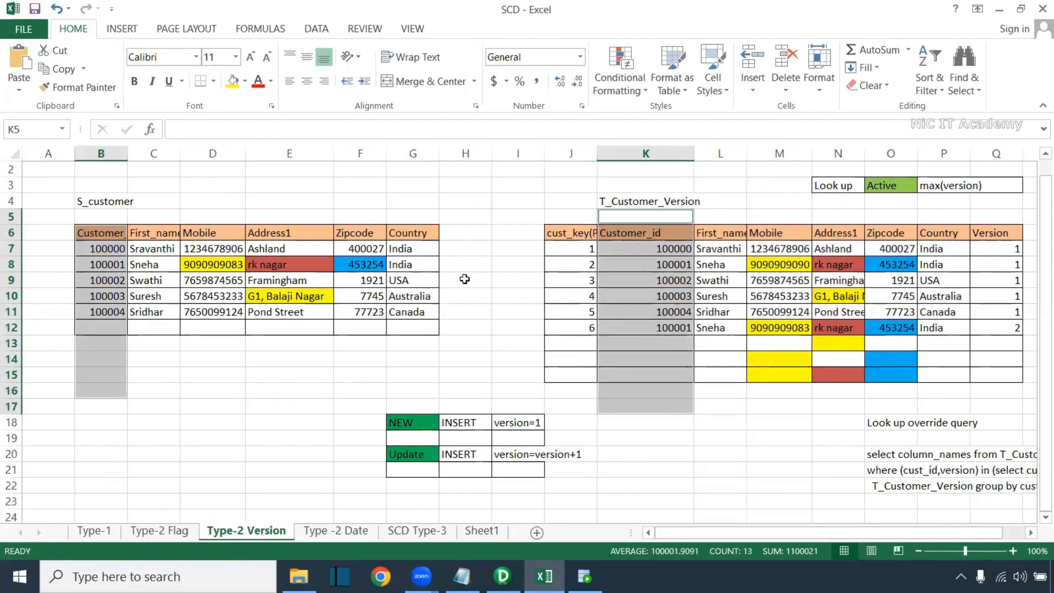
left_click(136, 251)
left_click_drag(101, 248, 418, 250)
left_click_drag(674, 248, 665, 393)
left_click_drag(118, 251, 104, 346)
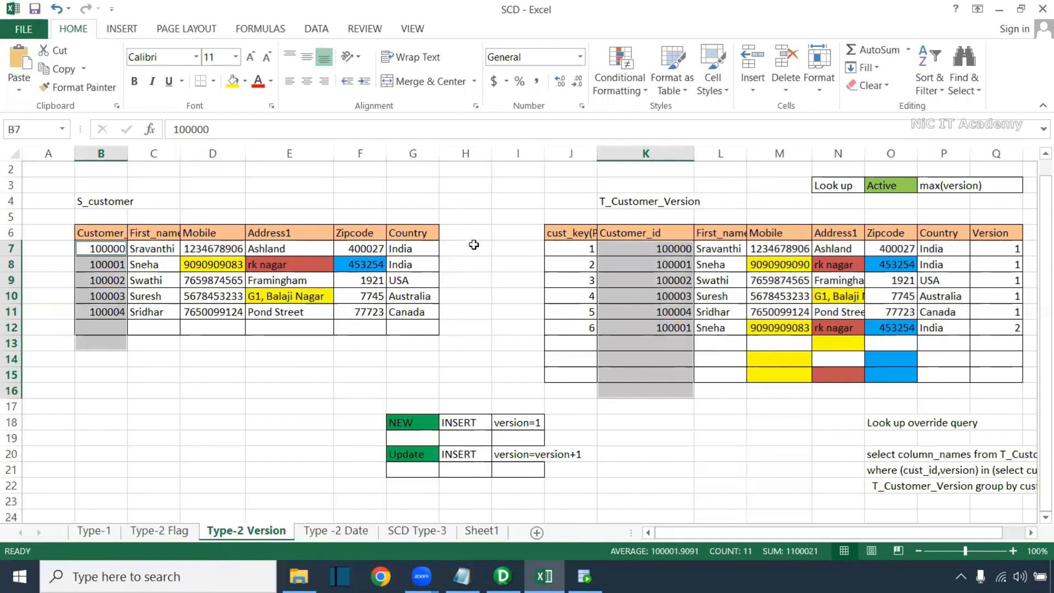
key("alt+Tab")
left_click_drag(470, 441, 548, 442)
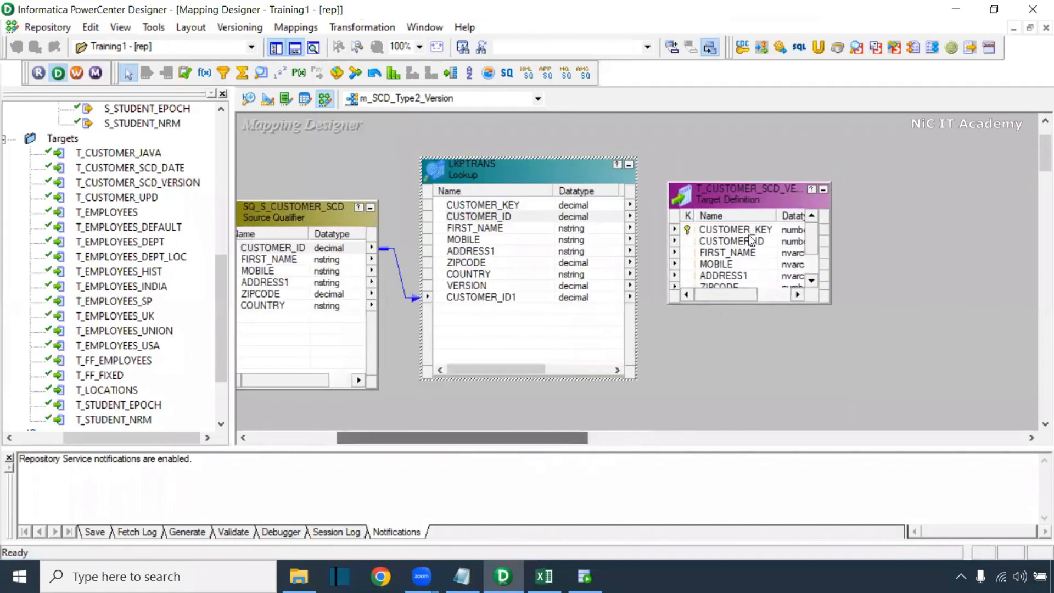
Create expression EXPTRANS and link all six source qualifier ports into it
left_click_drag(722, 188, 960, 199)
left_click(204, 73)
left_click_drag(682, 149, 864, 418)
right_click(290, 256)
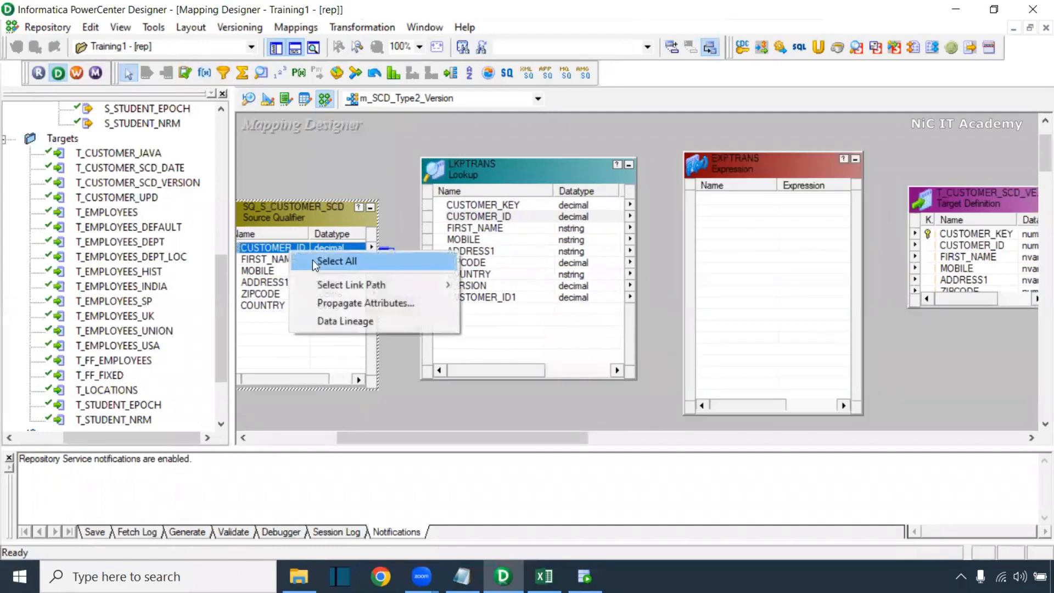
left_click(319, 266)
left_click_drag(320, 278, 725, 229)
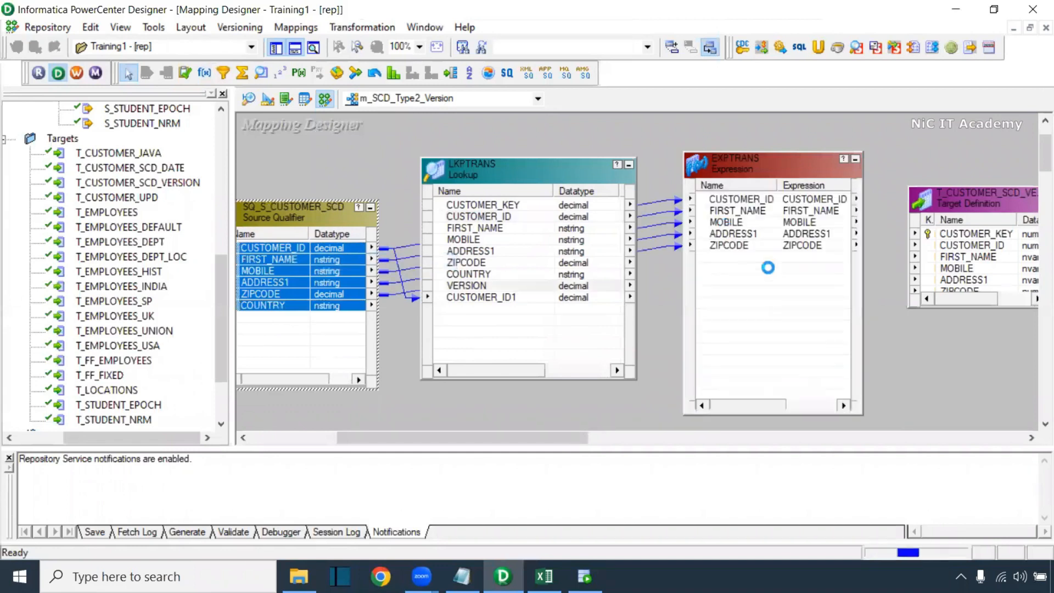
left_click(779, 183)
double_click(779, 183)
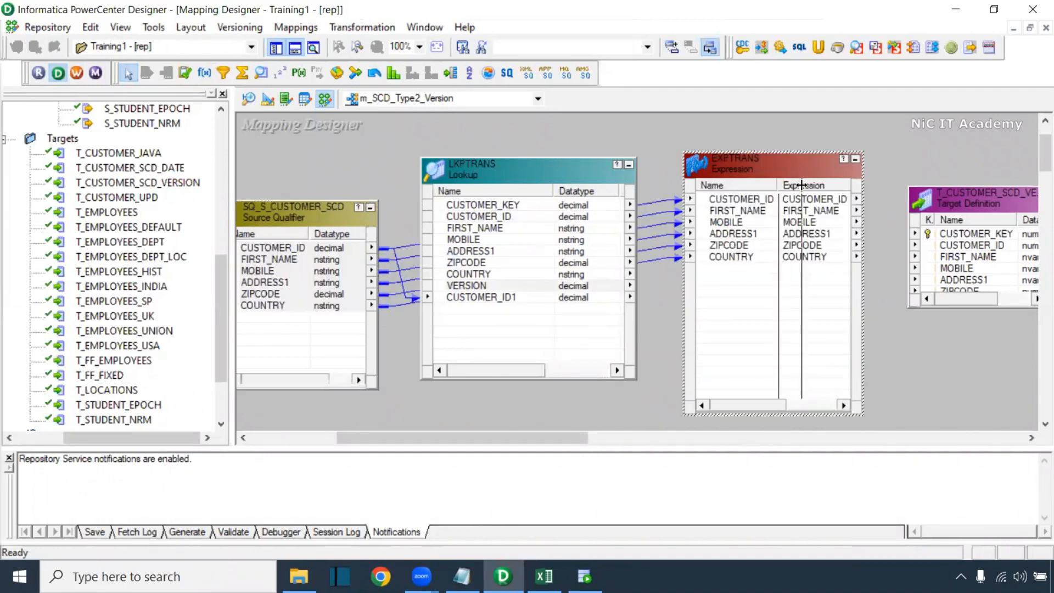
Link the lookup's CUSTOMER_KEY through VERSION ports into EXPTRANS and tidy the layout
left_click(491, 206)
left_click(476, 286, "shift")
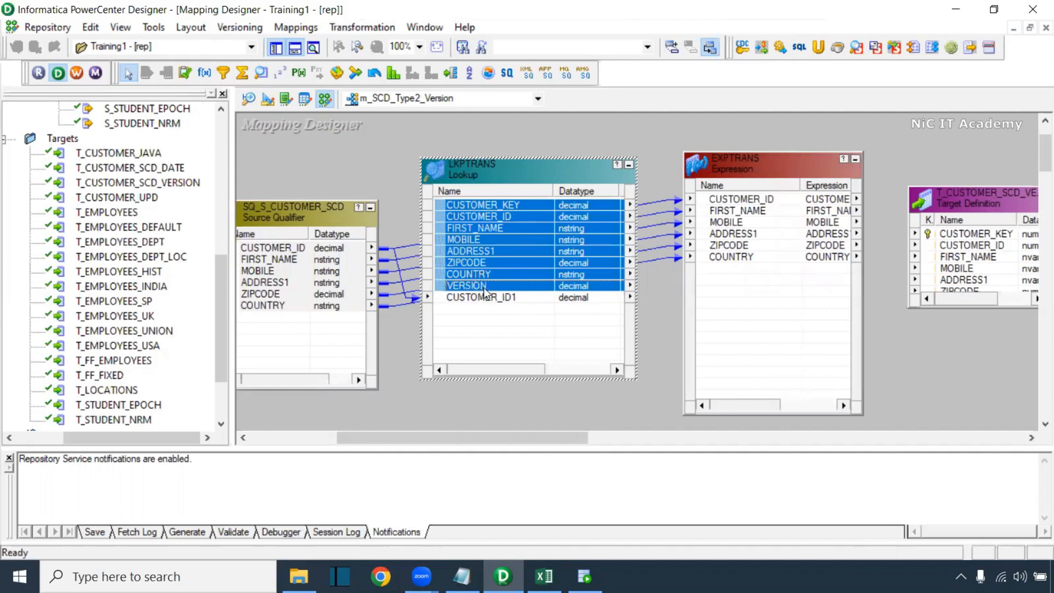
left_click_drag(489, 205, 712, 301)
left_click_drag(670, 262, 659, 352)
left_click_drag(460, 441, 547, 439)
left_click_drag(701, 203, 914, 193)
left_click_drag(589, 166, 660, 157)
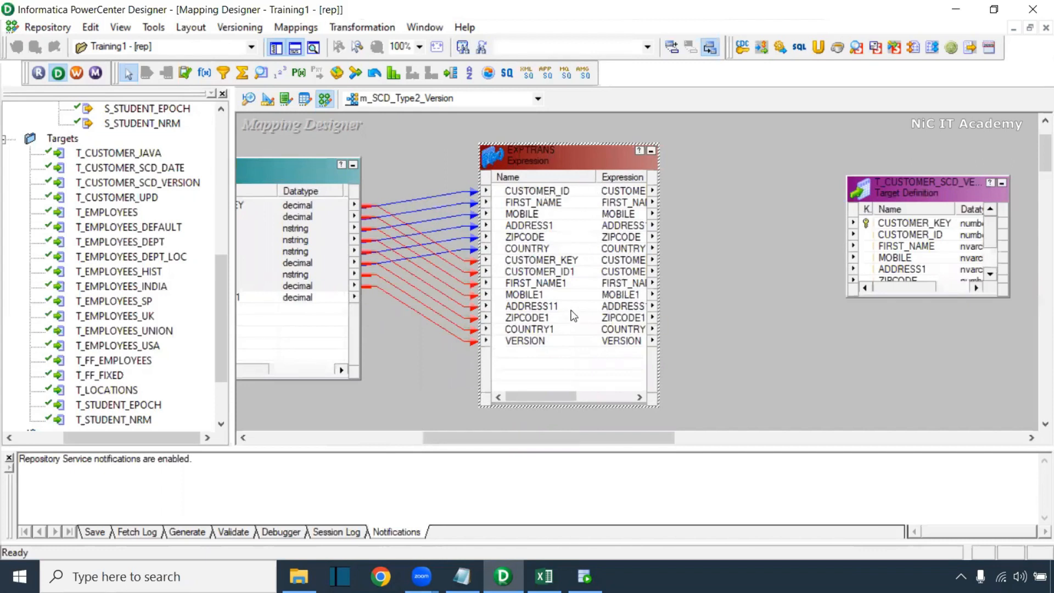
left_click(542, 343)
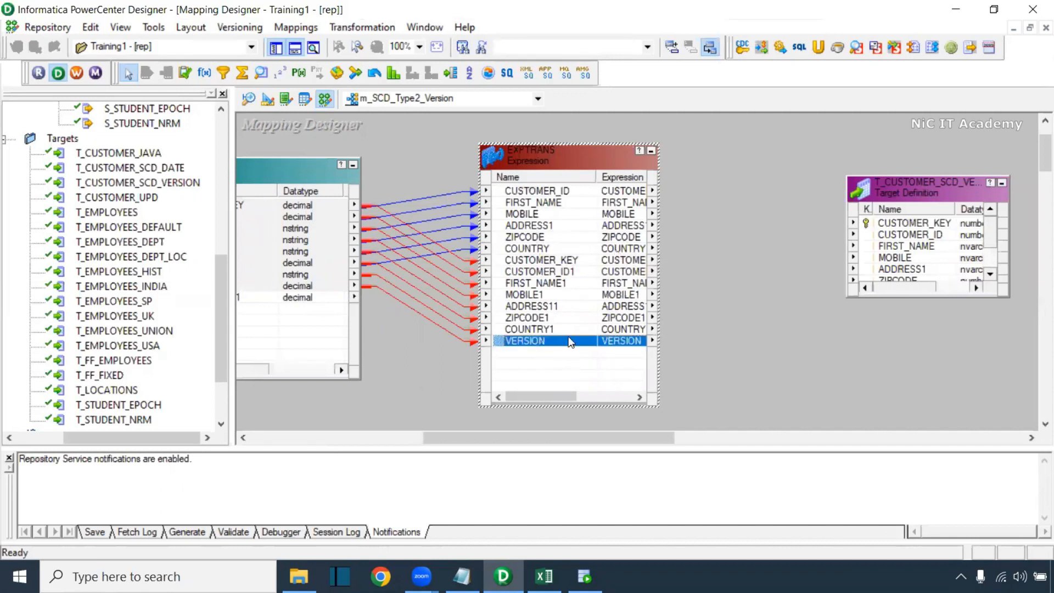
Rename EXPTRANS port CUSTOMER_KEY to lkp_CUSTOMER_KEY and copy the lkp_ prefix
double_click(533, 342)
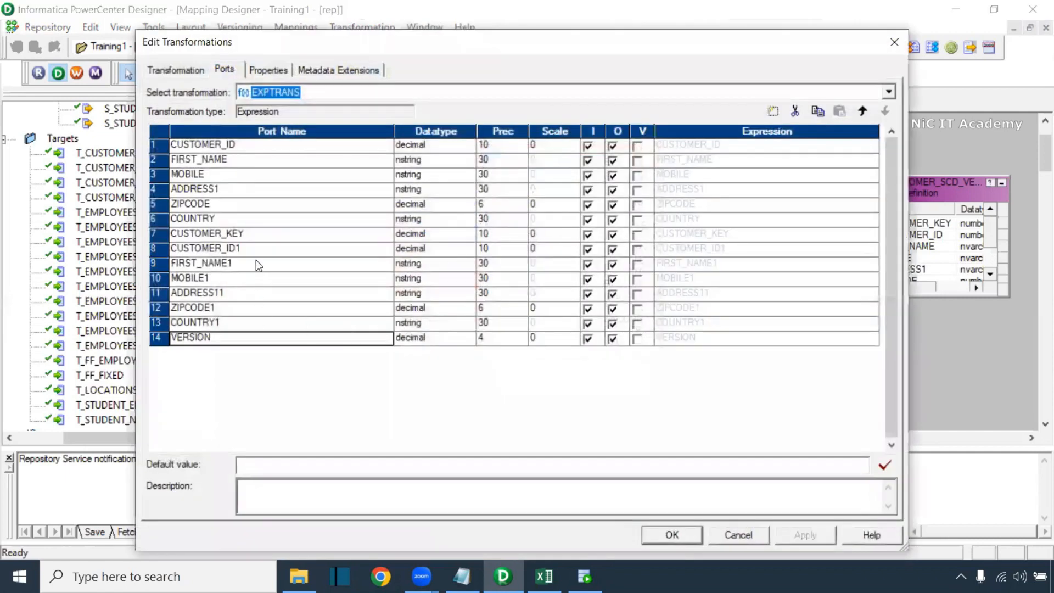
left_click(186, 232)
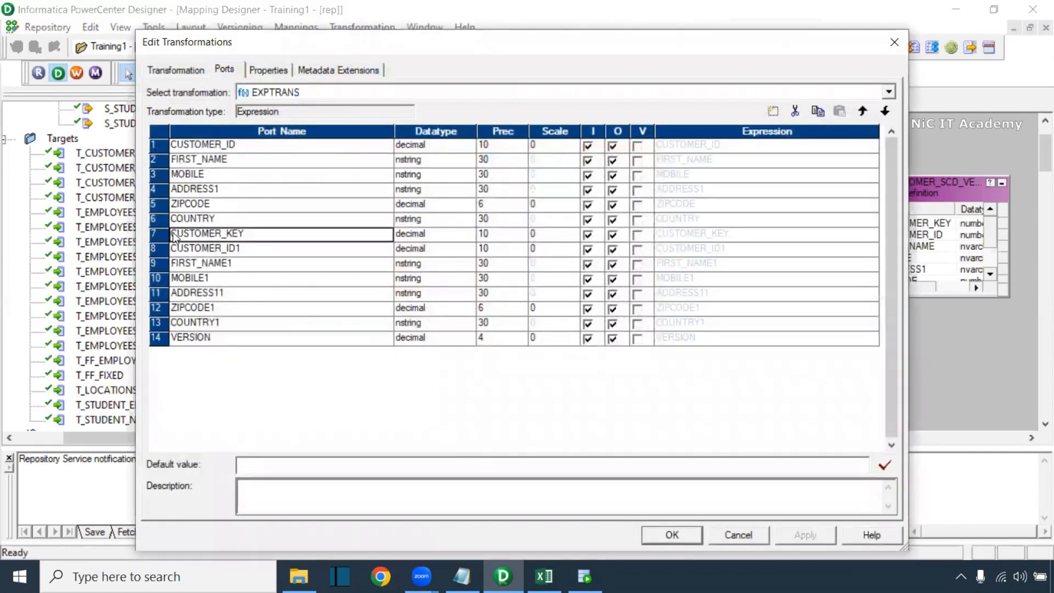
type("lkp_")
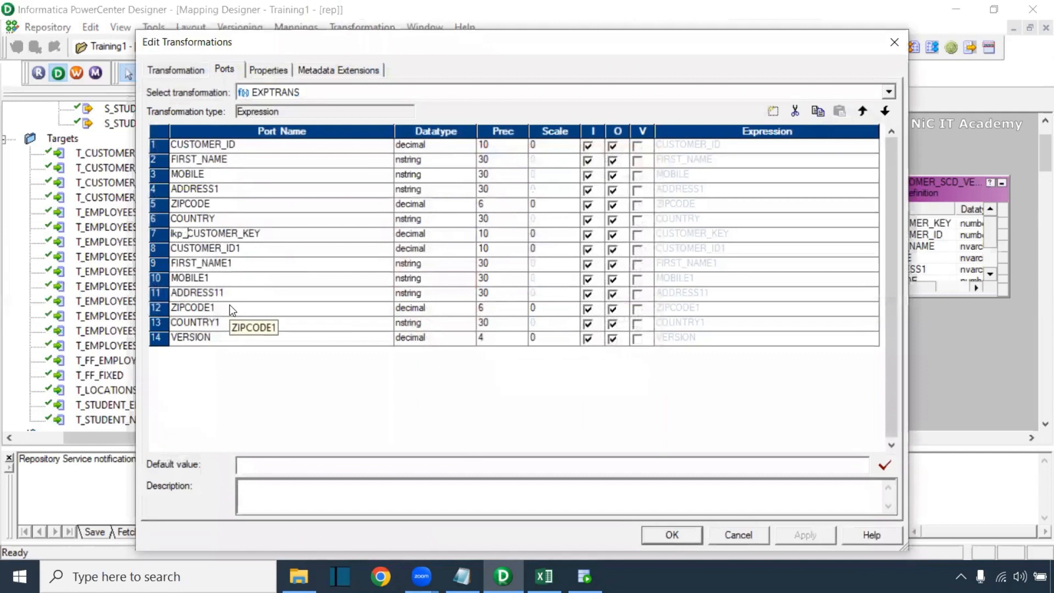
key("shift+Left")
key("shift+Left")
key("ctrl+c")
Prefix CUSTOMER_ID1, FIRST_NAME1, MOBILE1, ADDRESS11, ZIPCODE1, COUNTRY1 and VERSION with lkp_
left_click(171, 248)
key("ctrl+v")
left_click(172, 265)
key("ctrl+v")
left_click(172, 279)
key("ctrl+v")
left_click(172, 294)
key("ctrl+v")
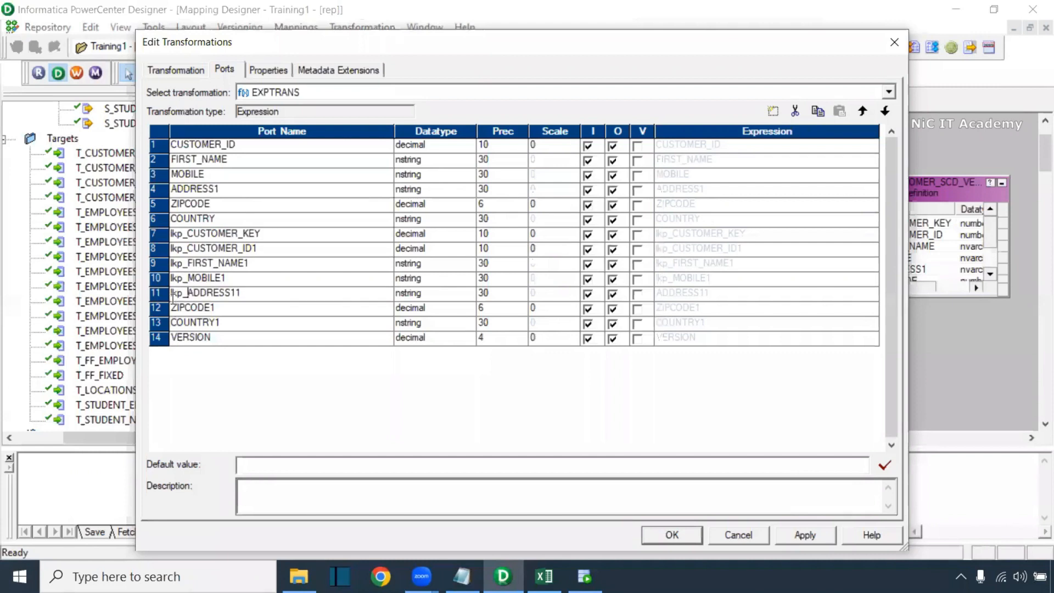
left_click(172, 309)
key("ctrl+v")
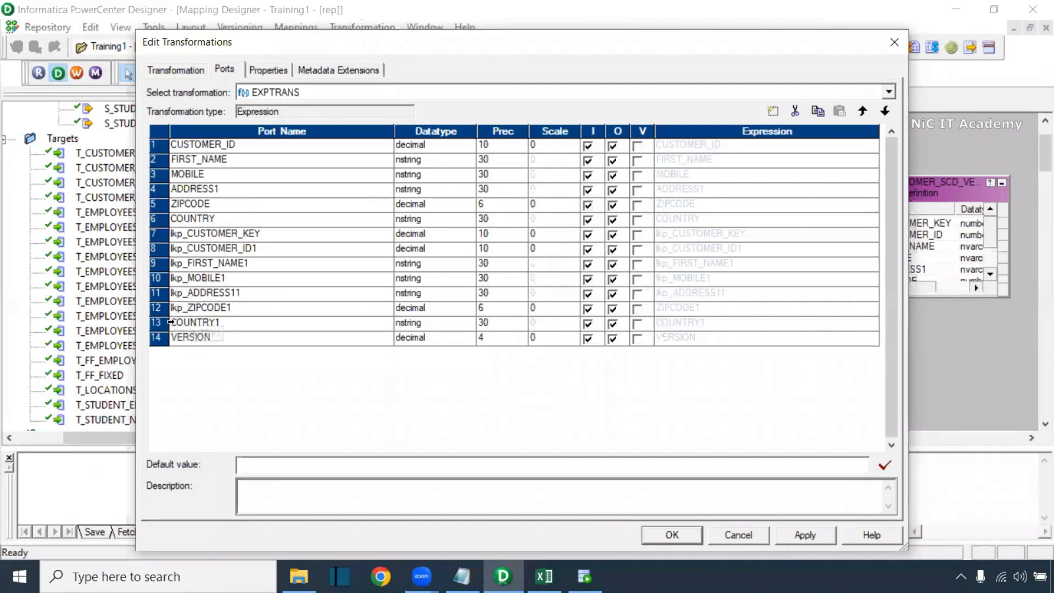
left_click(171, 323)
key("ctrl+v")
left_click(172, 338)
key("ctrl+v")
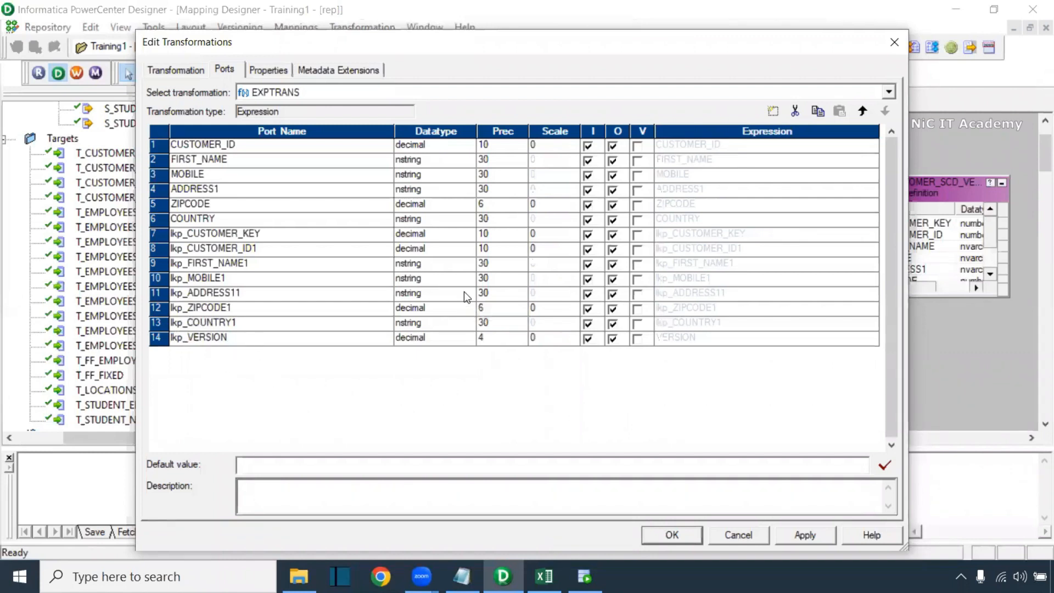
Add two EXPTRANS ports named new_record_flag and update_record_flag
left_click(779, 111)
left_click(779, 111)
left_click(212, 354)
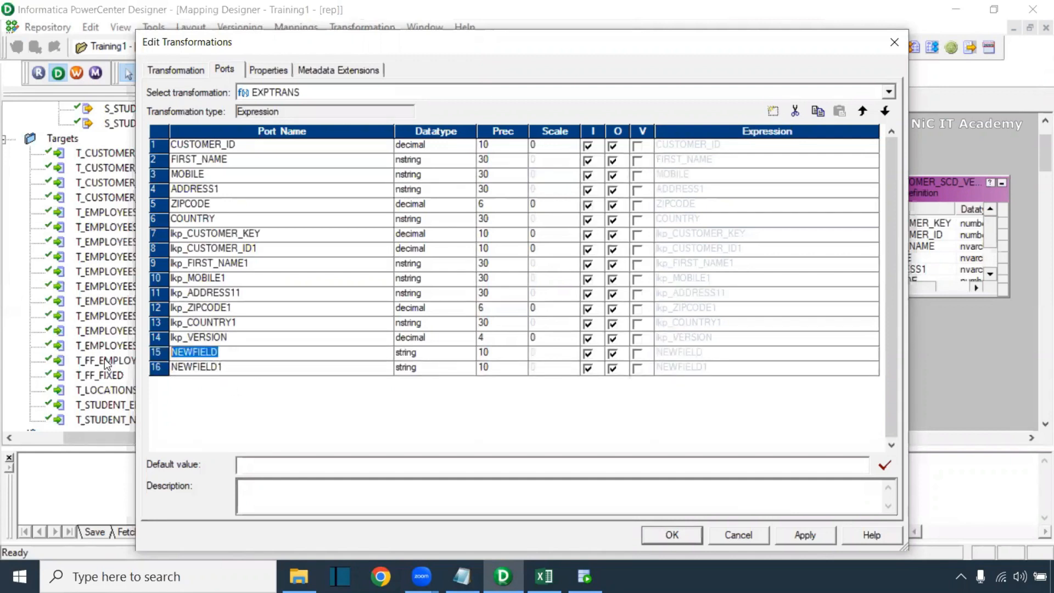
type("new_r")
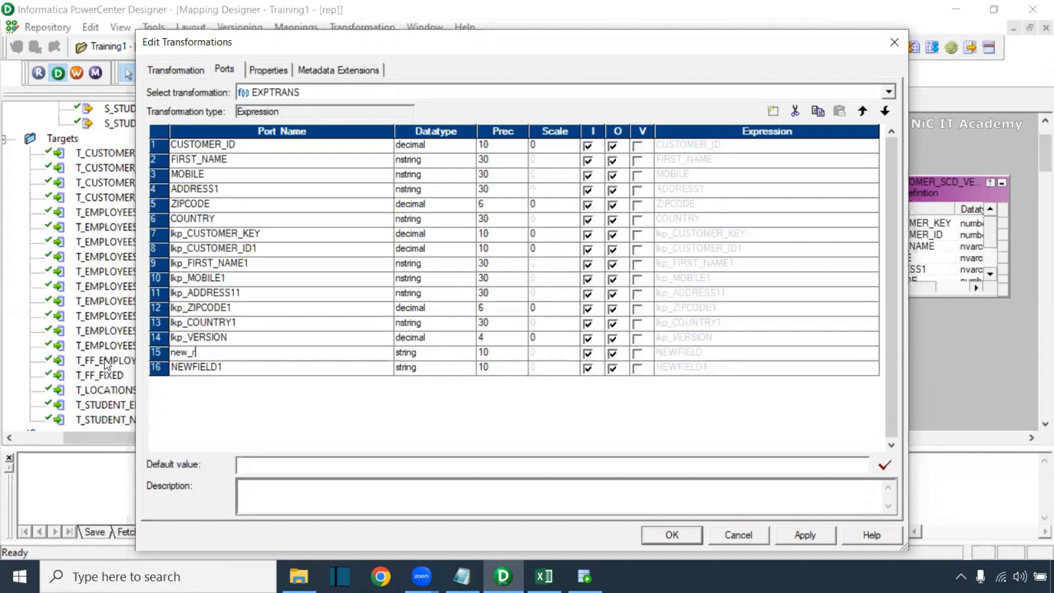
type("ecord_flag")
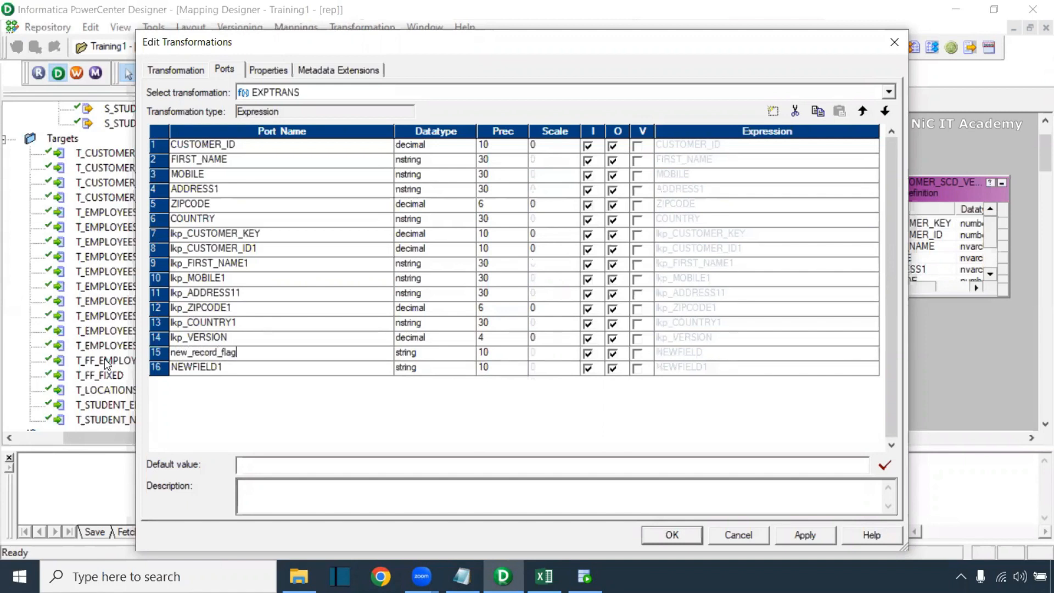
left_click(225, 368)
left_click(226, 368)
type("update_record_fla")
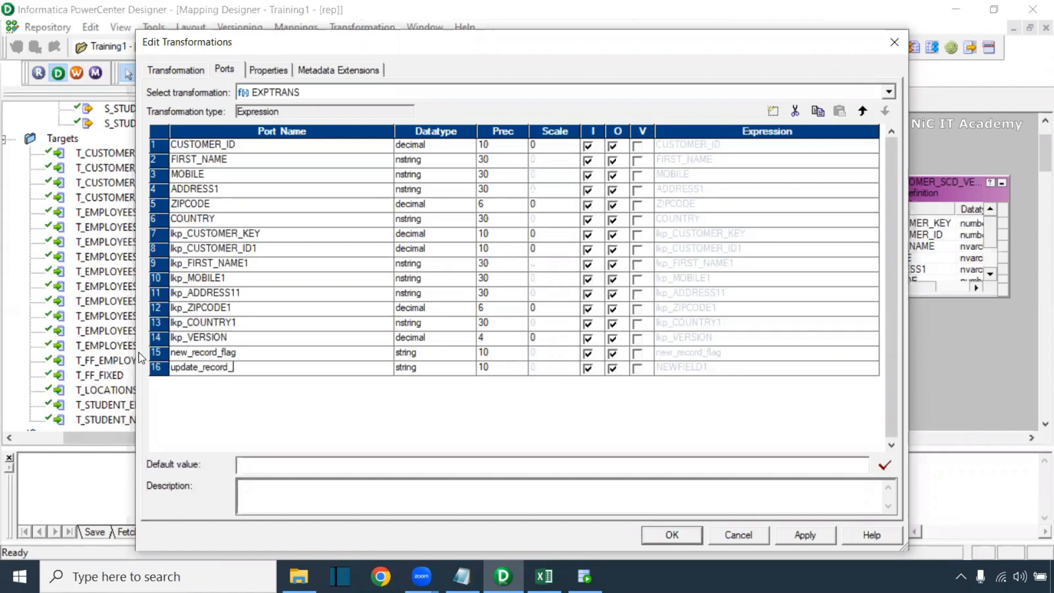
type("g")
Make both flag ports output-only and edit new_record_flag's expression
left_click(588, 354)
left_click(588, 369)
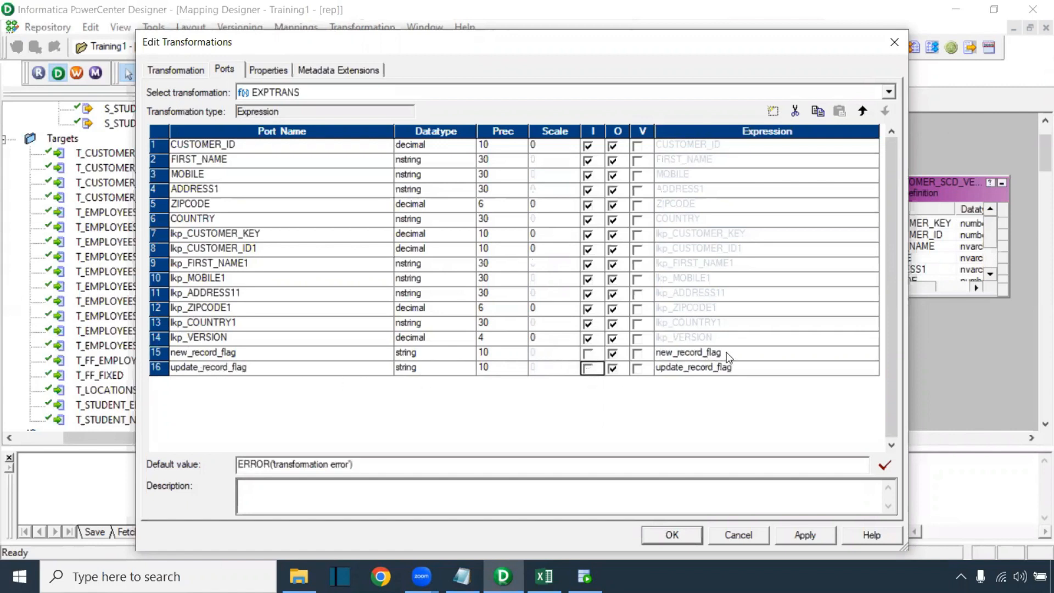
left_click(872, 353)
left_click_drag(409, 120, 308, 121)
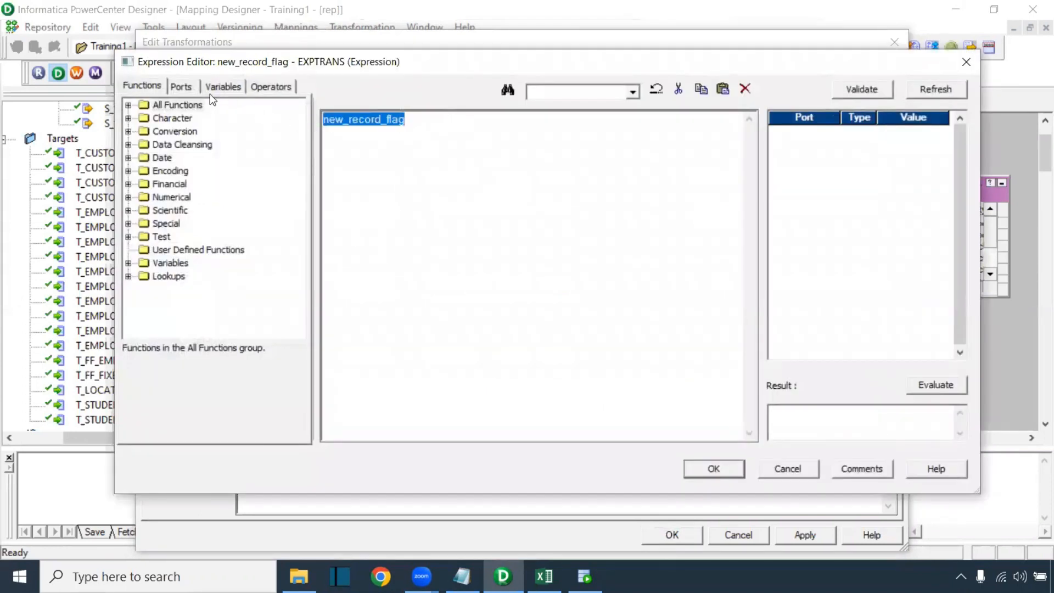
Reopen new_record_flag's Expression Editor, clear the placeholder and list the EXPTRANS ports
left_click(967, 63)
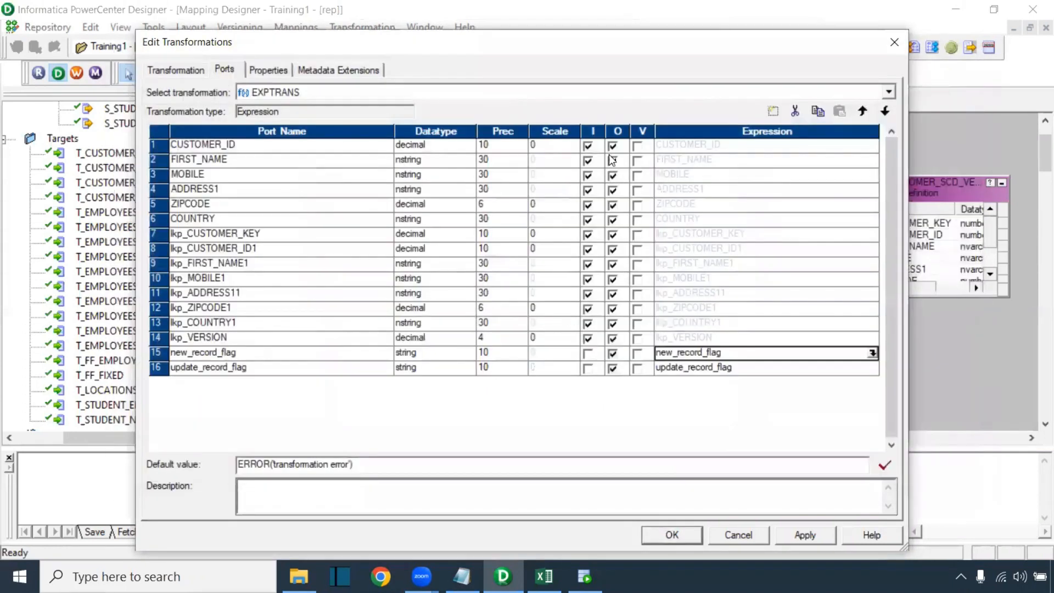
left_click(708, 354)
left_click(873, 353)
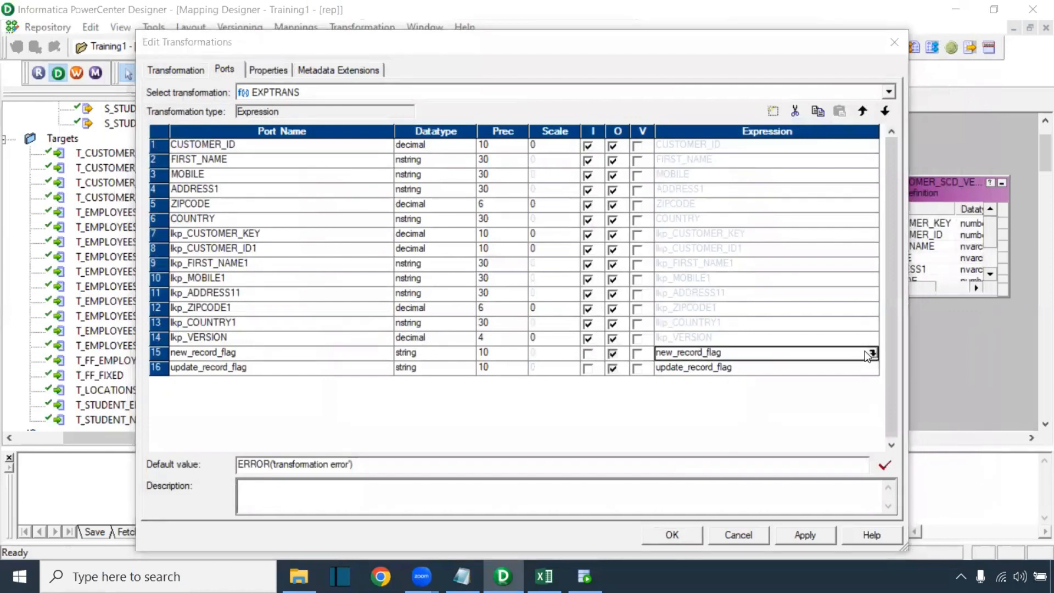
left_click_drag(419, 124, 272, 113)
scroll(438, 236, "up", 11)
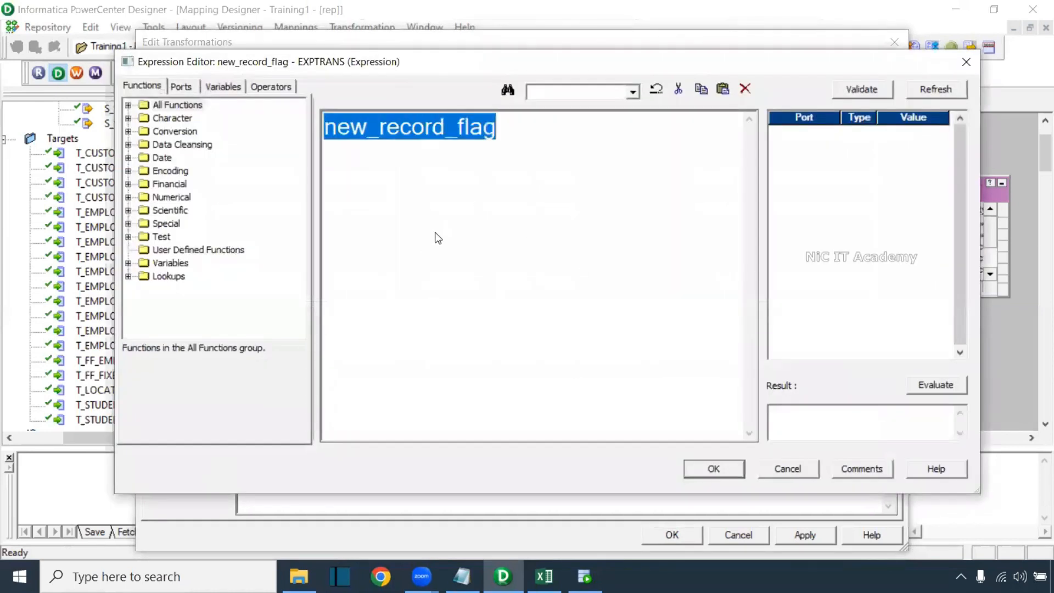
left_click(190, 88)
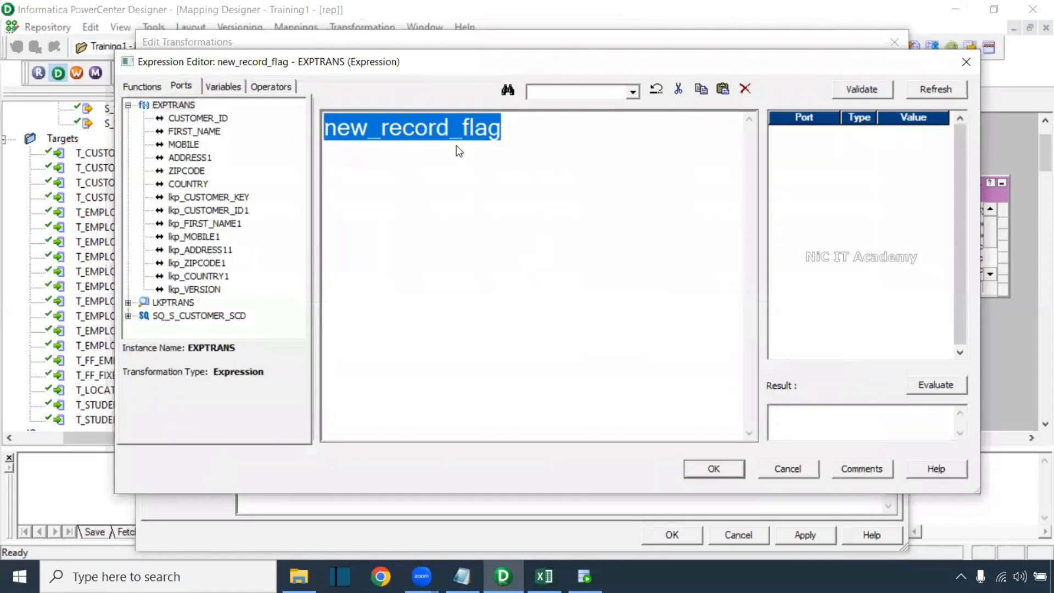
Enter IIF(ISNULL(lkp_CUSTOMER_ID1),true,false) and validate that it parses
type("IIF(ISNULL(")
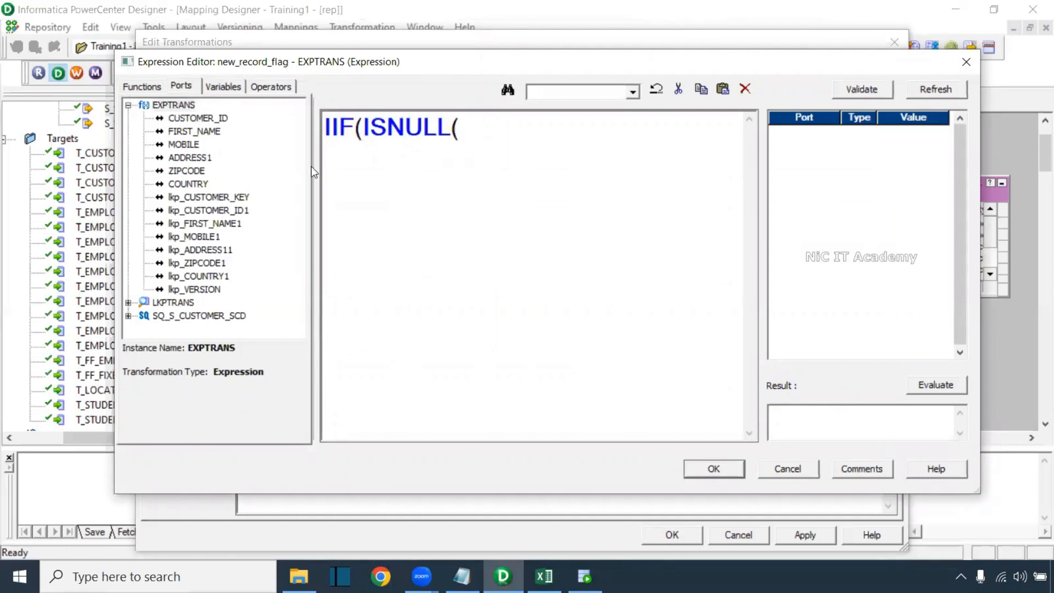
double_click(241, 211)
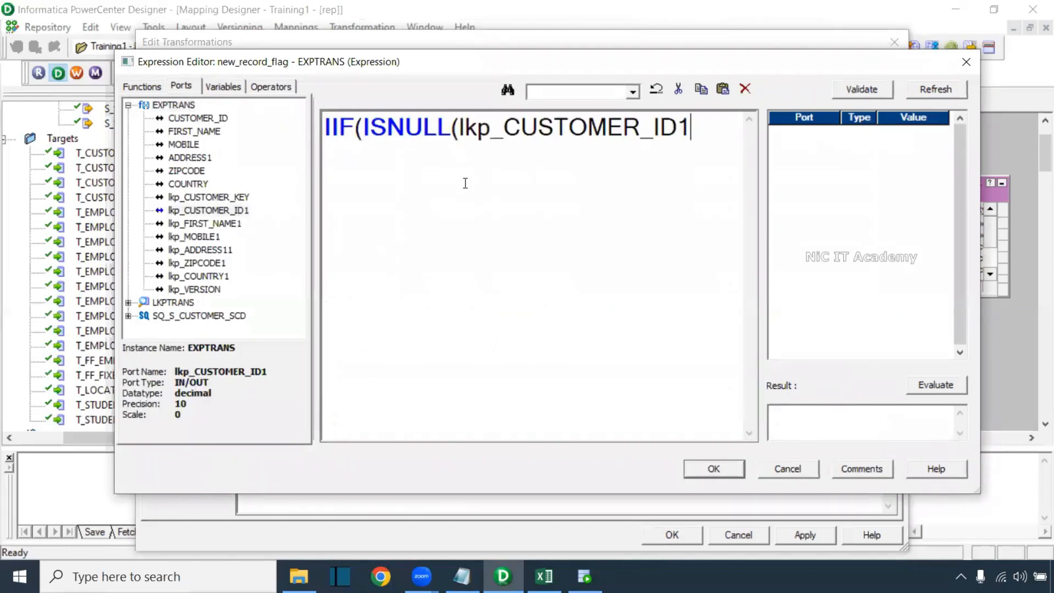
type("),tru")
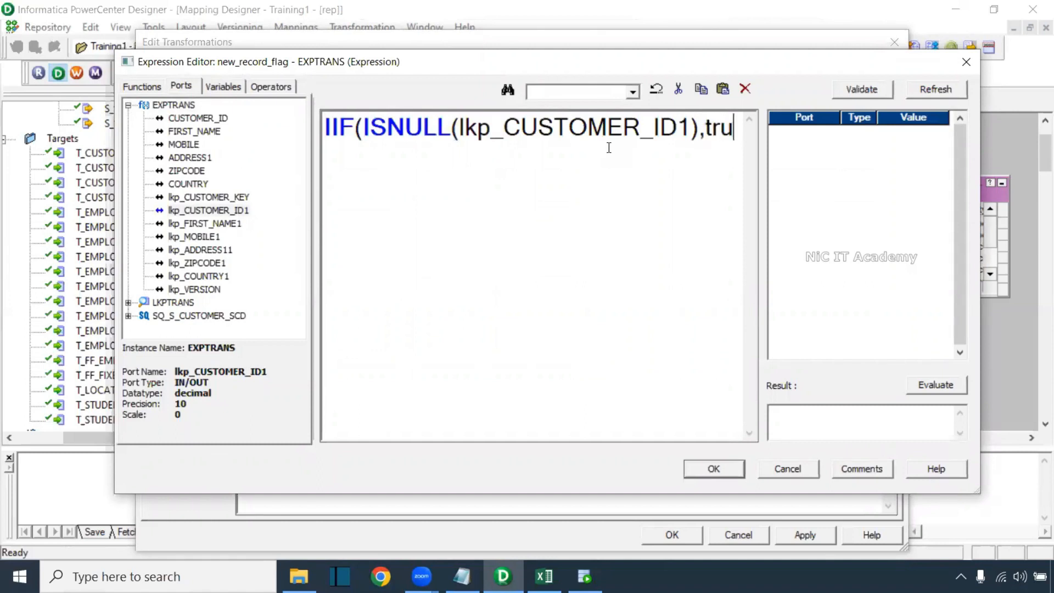
type("e,")
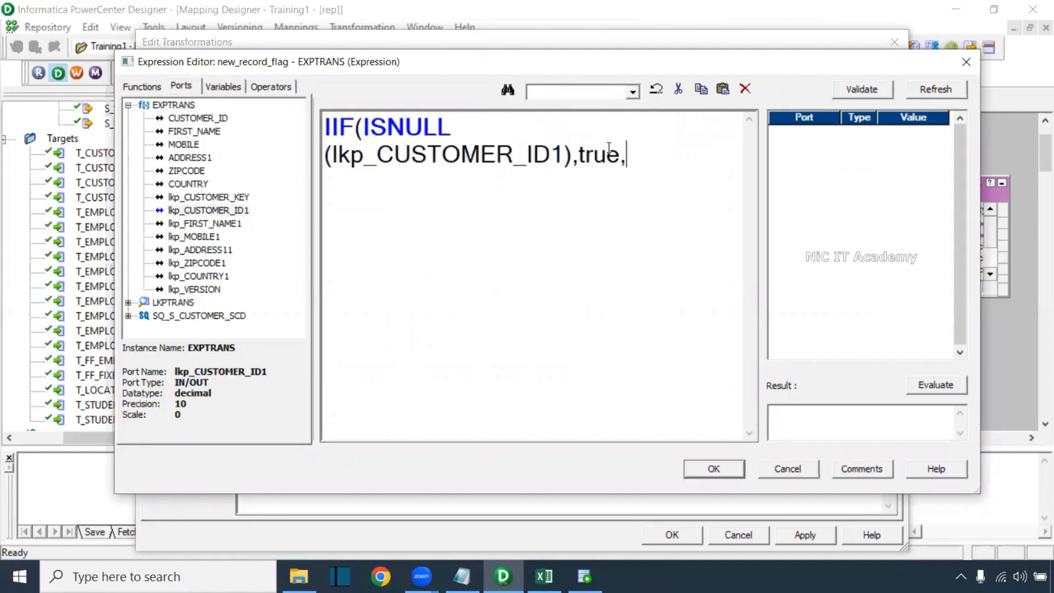
type("false)")
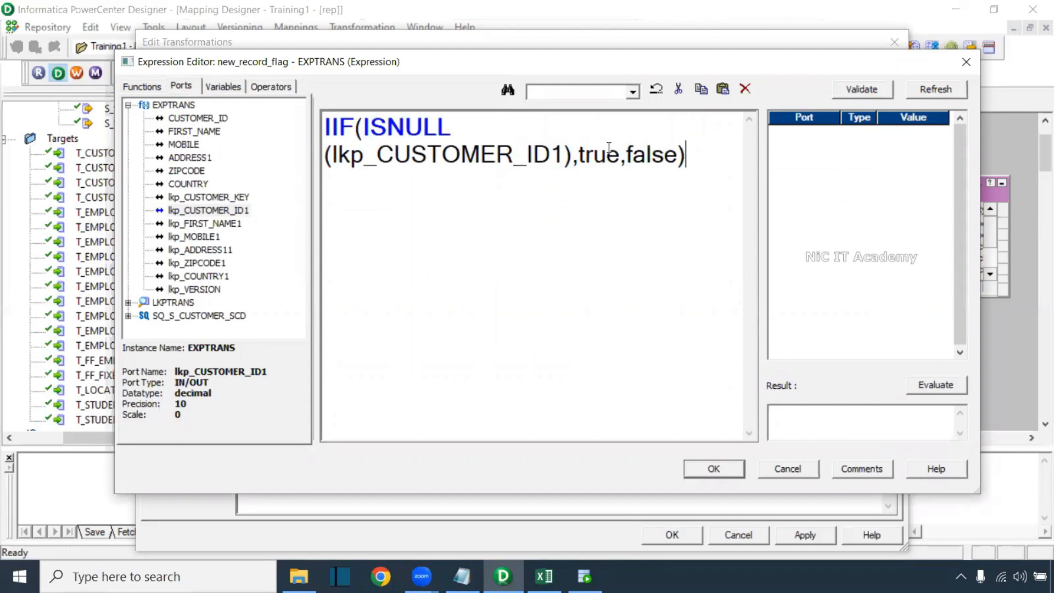
left_click(861, 89)
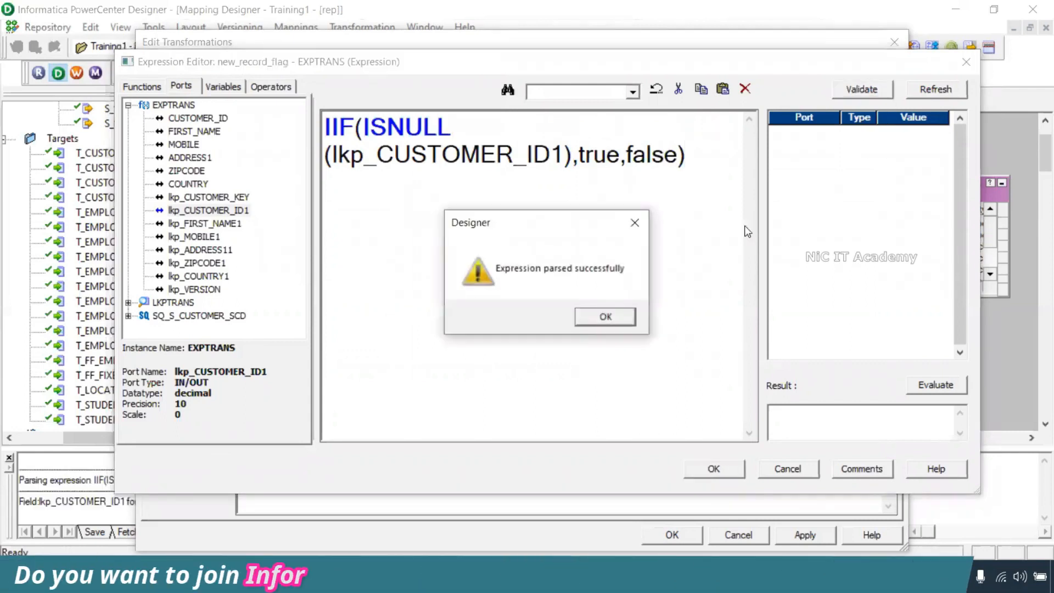
left_click(606, 316)
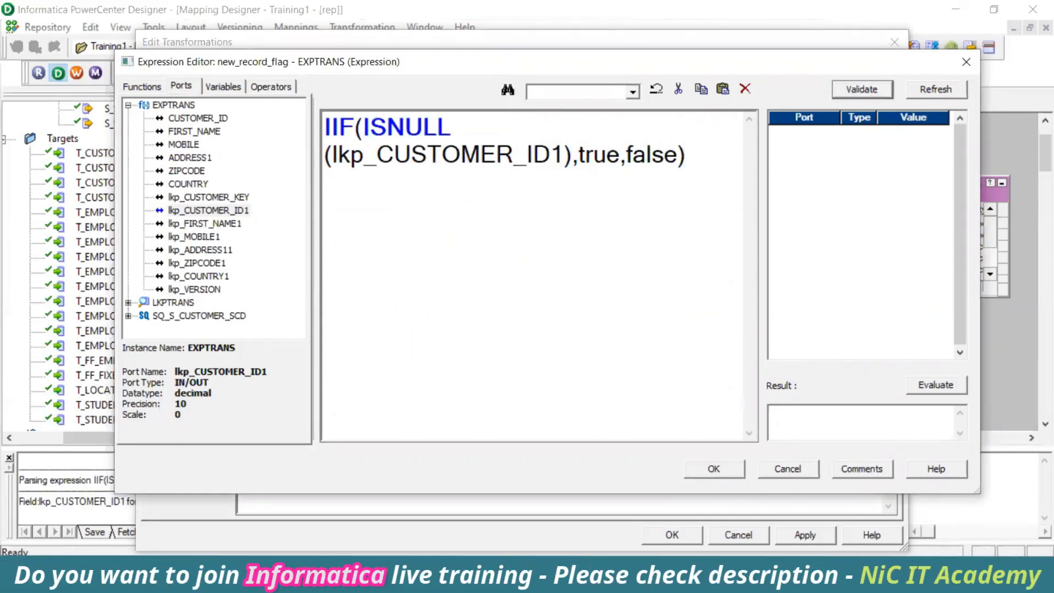
key("alt+Tab")
Compare the S_customer and T_Customer_Version customer ID ranges in Excel, then accept new_record_flag's expression
left_click(587, 248)
left_click_drag(640, 264, 1016, 330)
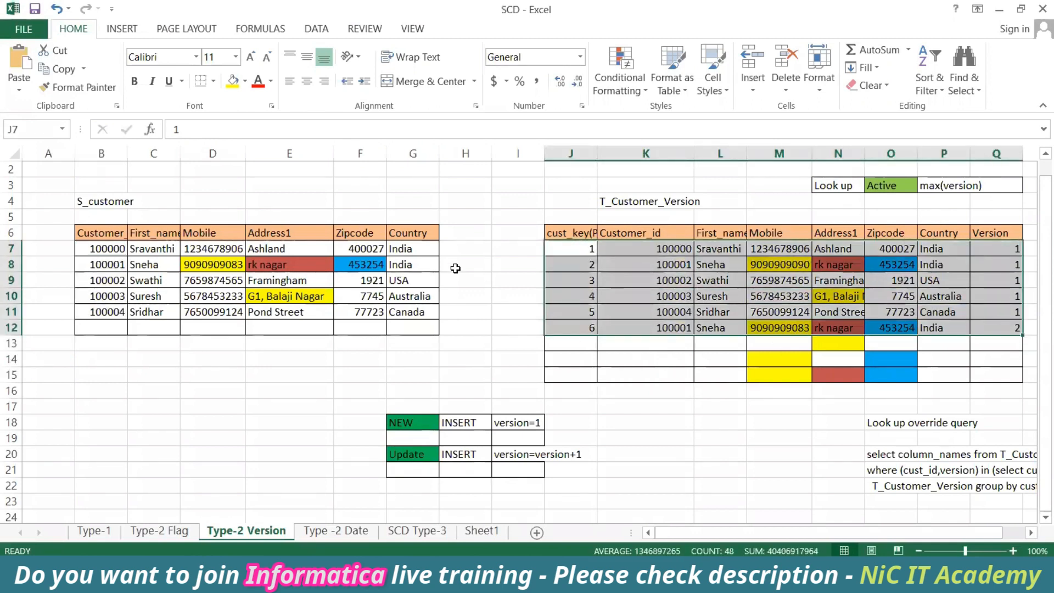
left_click_drag(455, 248, 451, 320)
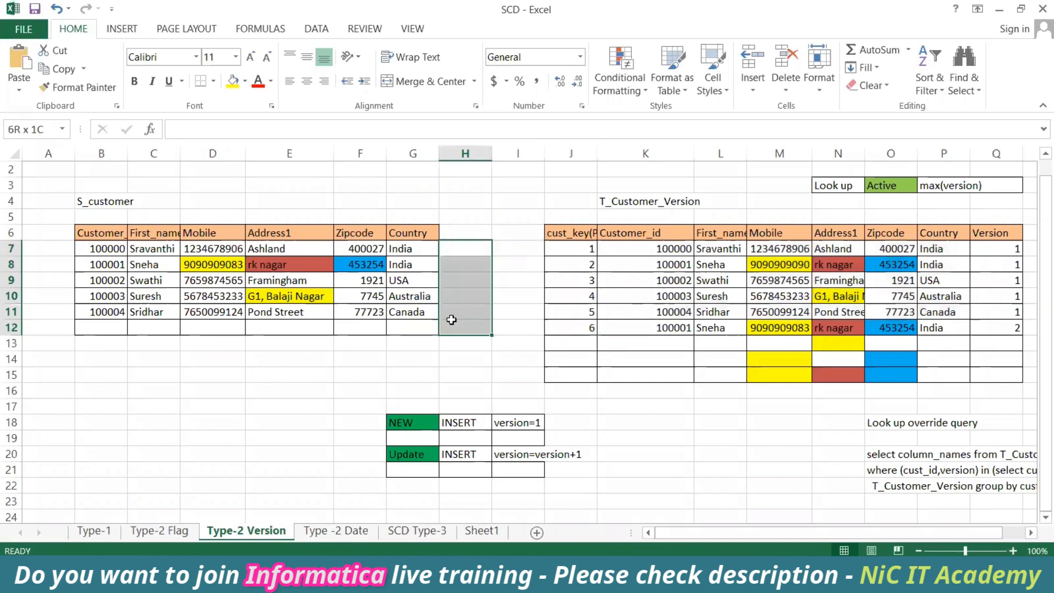
left_click_drag(76, 237, 99, 375)
left_click_drag(645, 248, 641, 357)
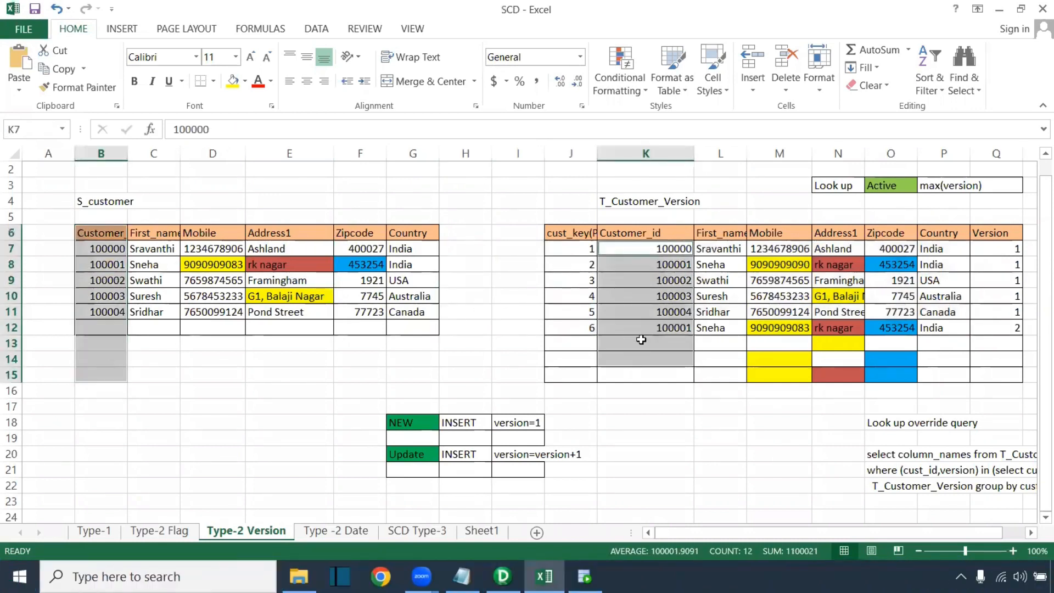
key("alt+Tab")
left_click(723, 468)
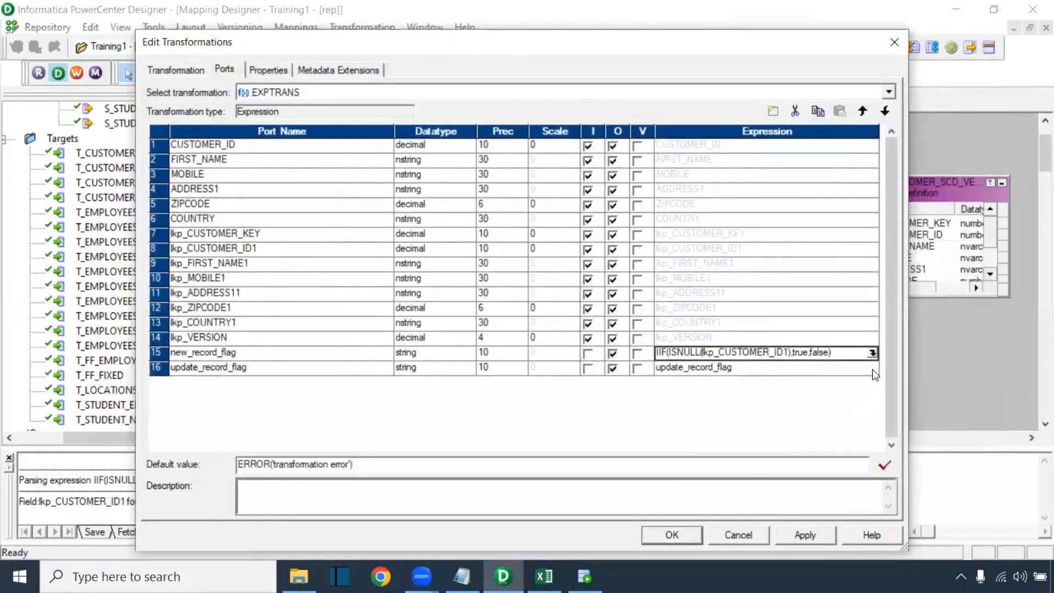
Start update_record_flag's expression with IIF(CUSTOMER_ID=lkp_CUSTOMER_ID1
left_click(872, 368)
left_click(872, 367)
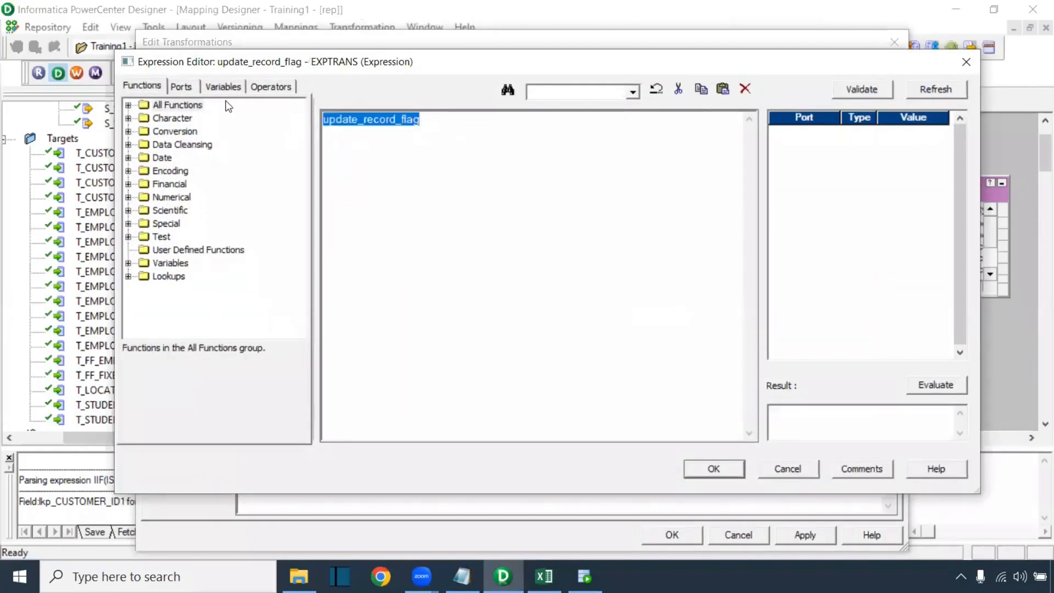
left_click(181, 86)
scroll(455, 156, "up", 1)
type("IIF(")
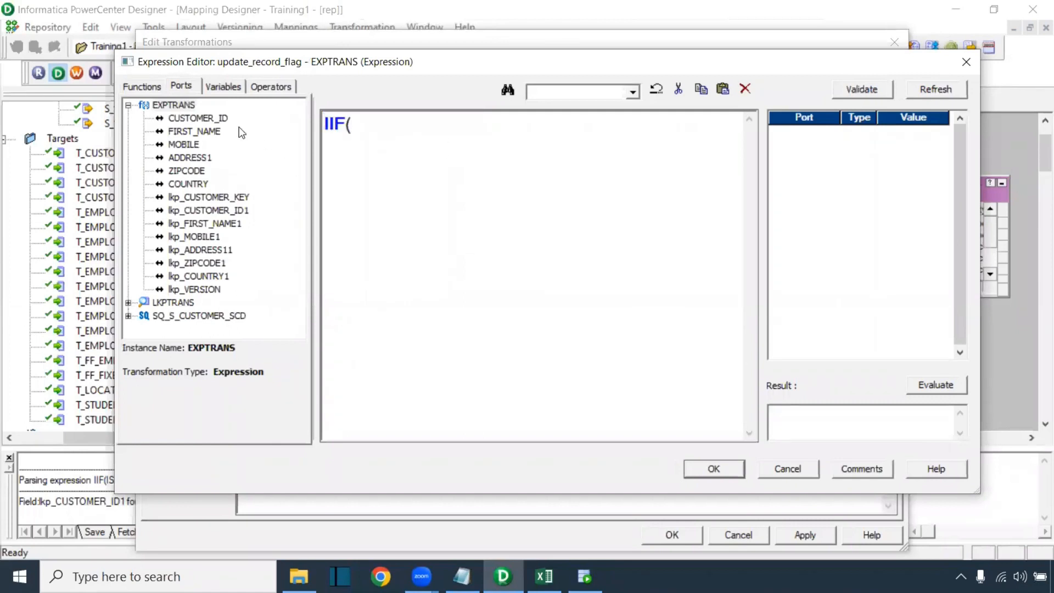
double_click(207, 118)
type("=")
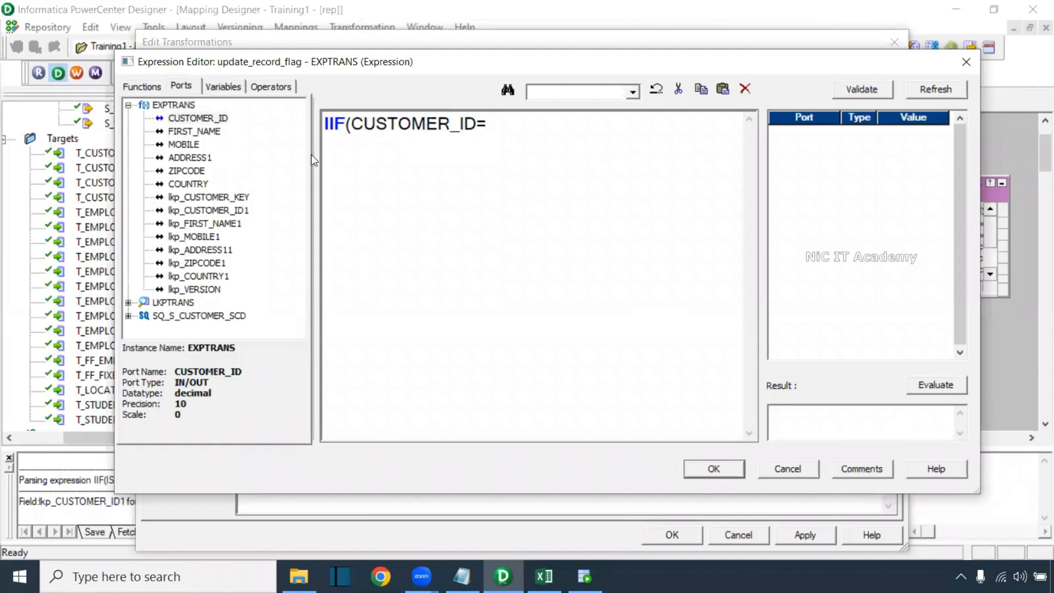
double_click(241, 211)
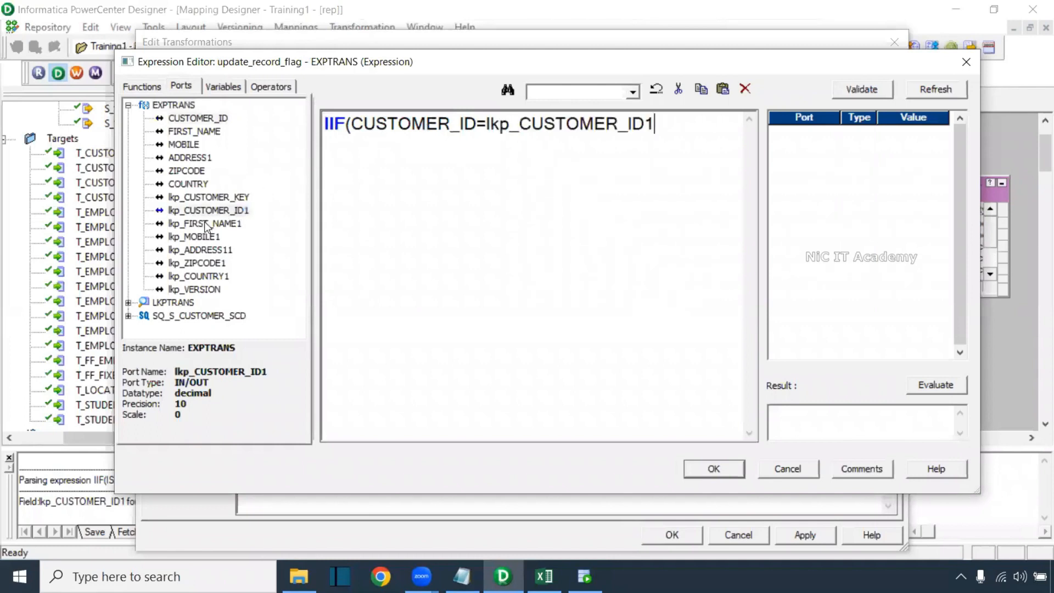
Add AND FIRST_NAME != lkp_FIRST_NAME1 to the expression
type("AND")
double_click(209, 132)
type("!=")
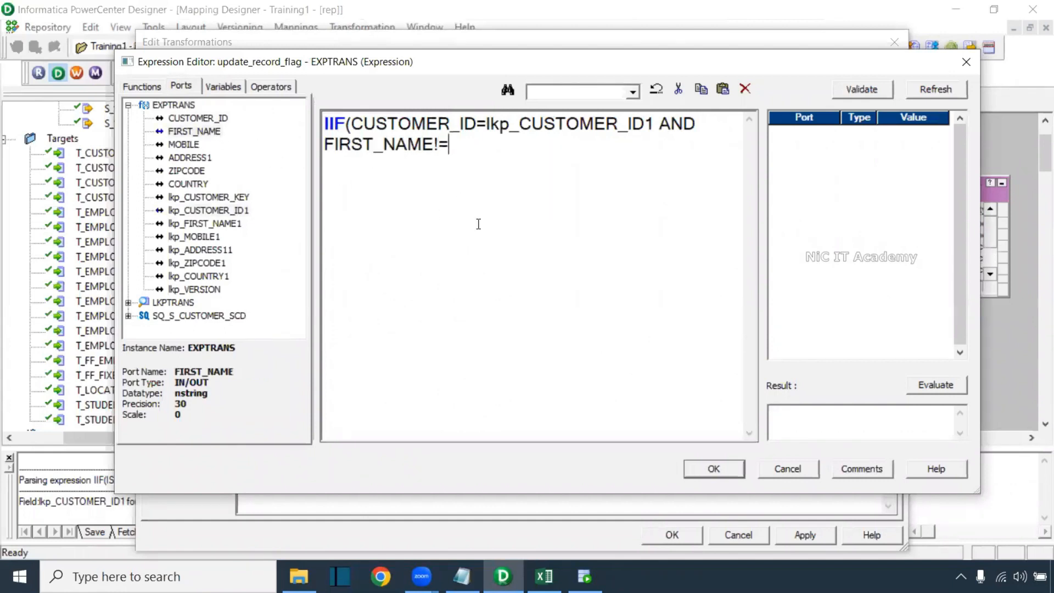
double_click(237, 224)
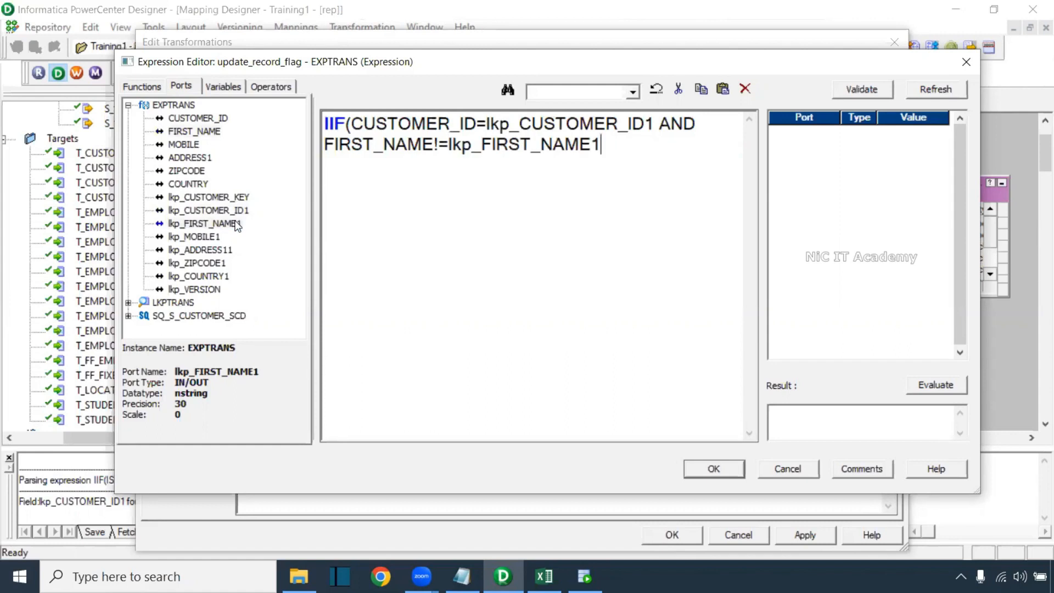
Append OR MOBILE != lkp_MOBILE1 to the expression
type("OR")
left_click(179, 135)
double_click(184, 144)
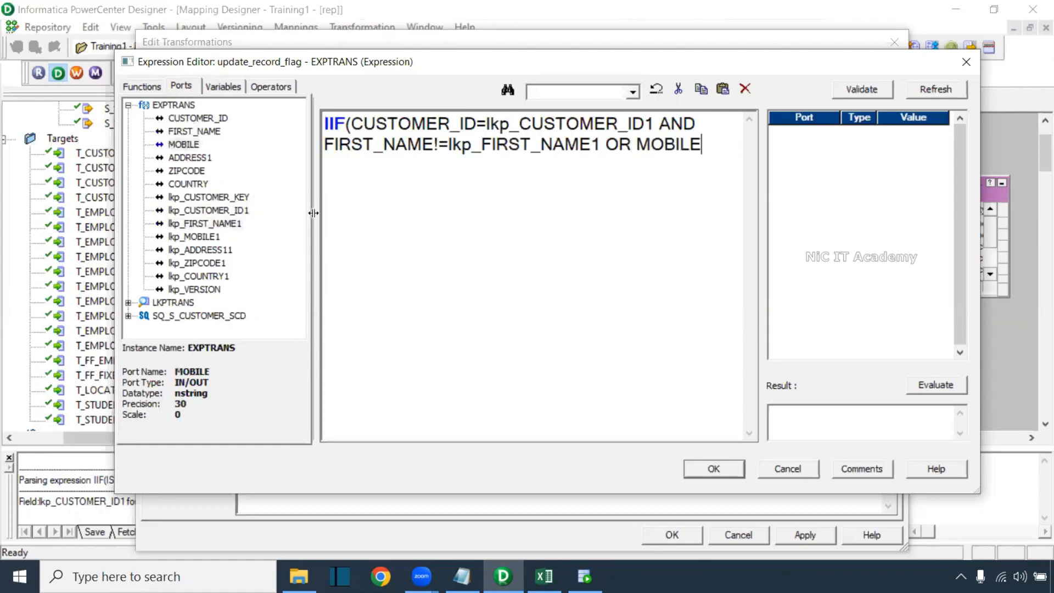
type("!=")
left_click_drag(655, 123, 351, 124)
left_click(686, 124)
left_click(724, 150)
double_click(213, 236)
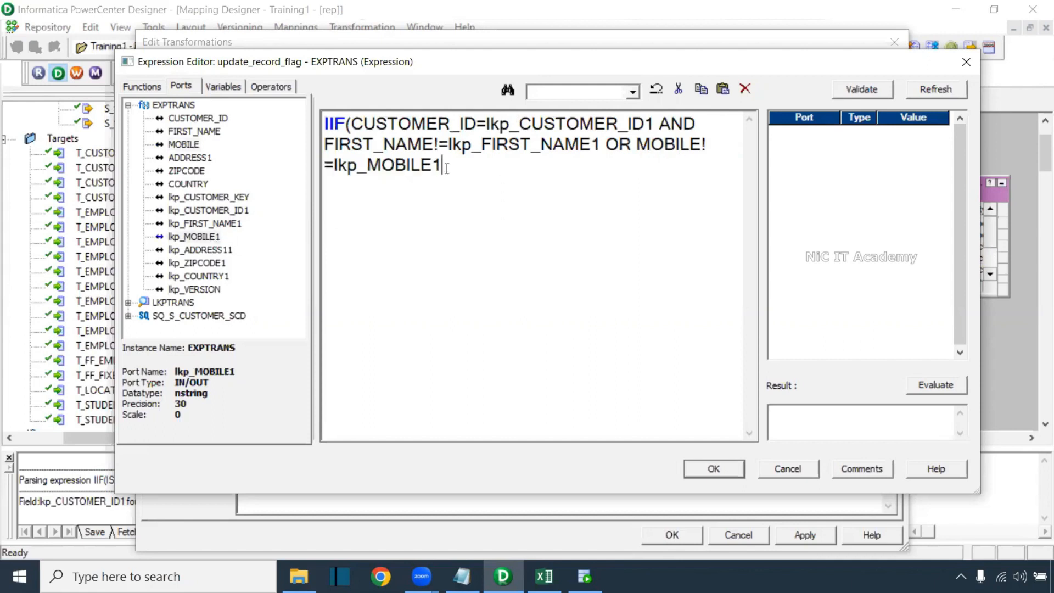
Append OR ADDRESS1 != lkp_ADDRESS11 OR ZIPCODE != lkp_ZIPCODE1
type("OR")
double_click(190, 158)
type("!=")
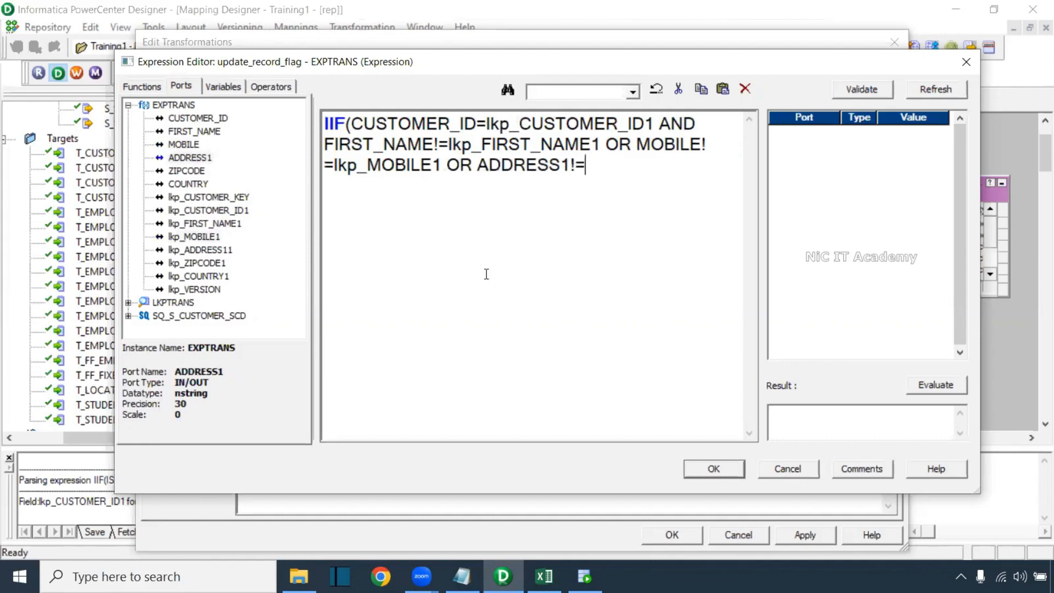
double_click(217, 251)
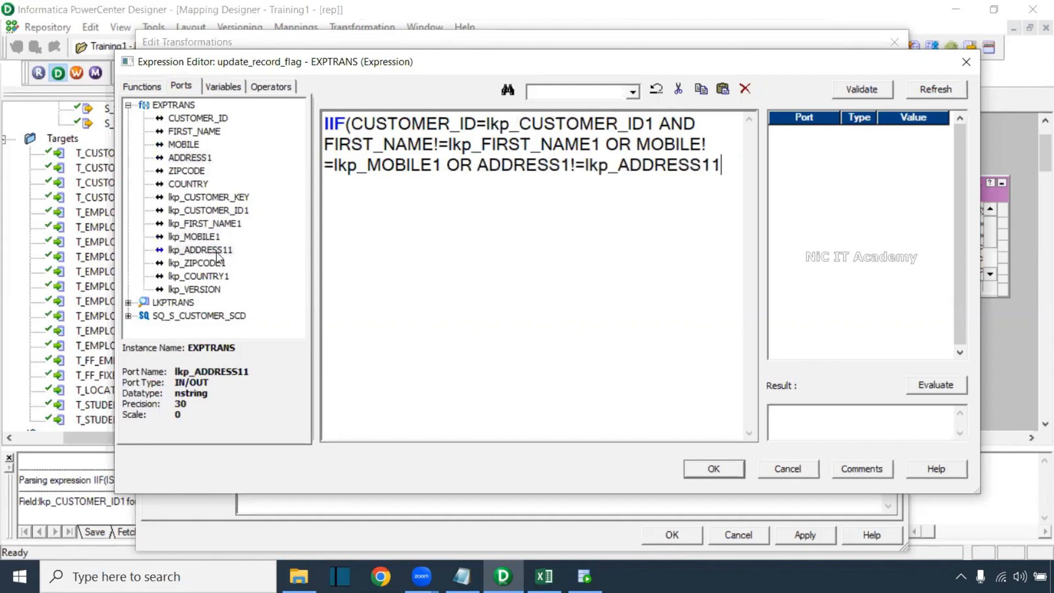
type("OR")
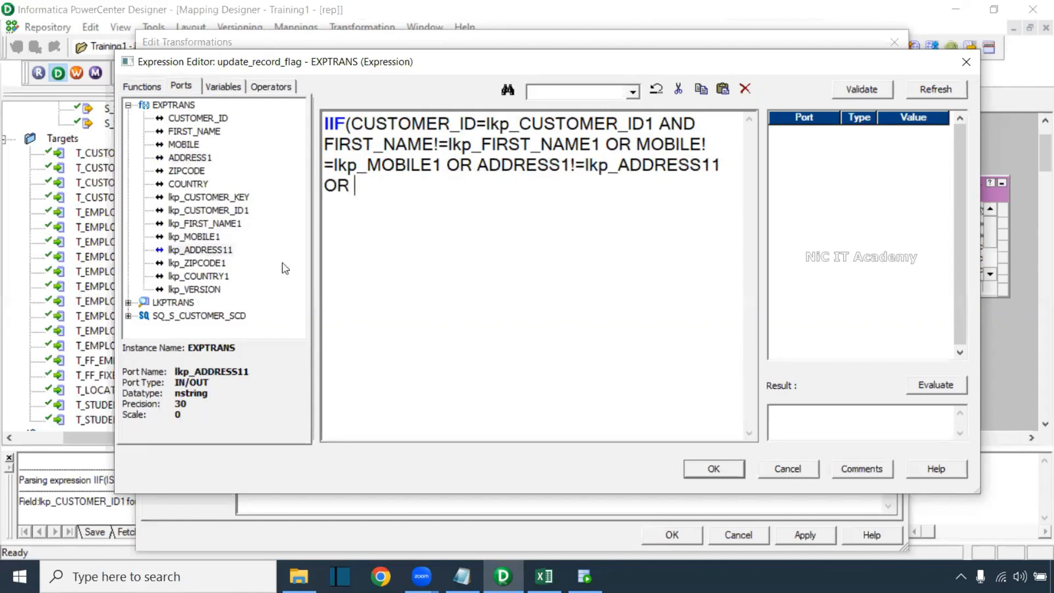
double_click(184, 171)
type("!=")
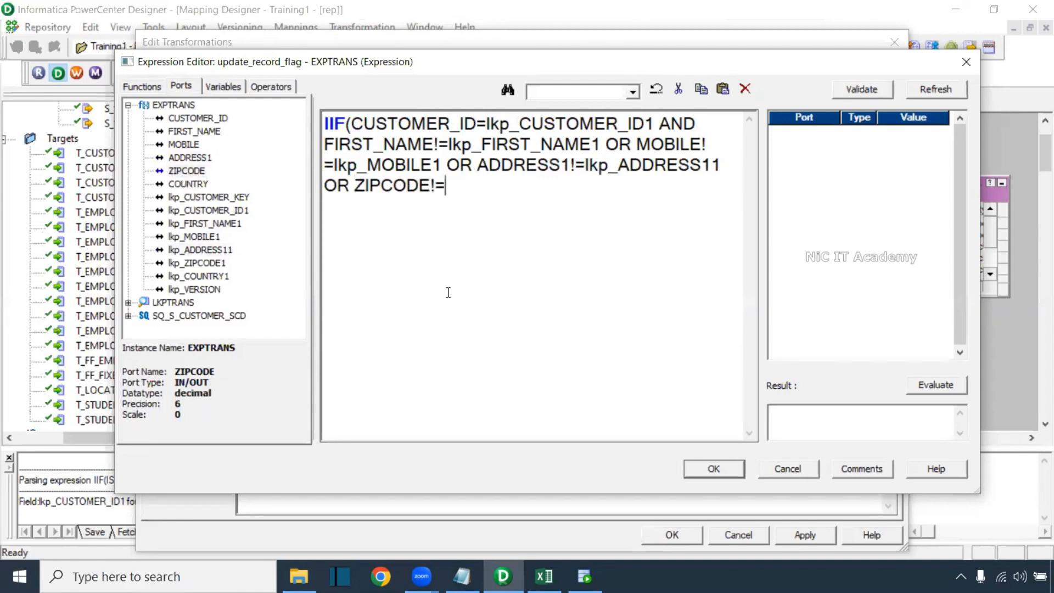
double_click(222, 264)
Finish with OR COUNTRY != lkp_COUNTRY1,true,false), validate it and accept the expression
type("O R")
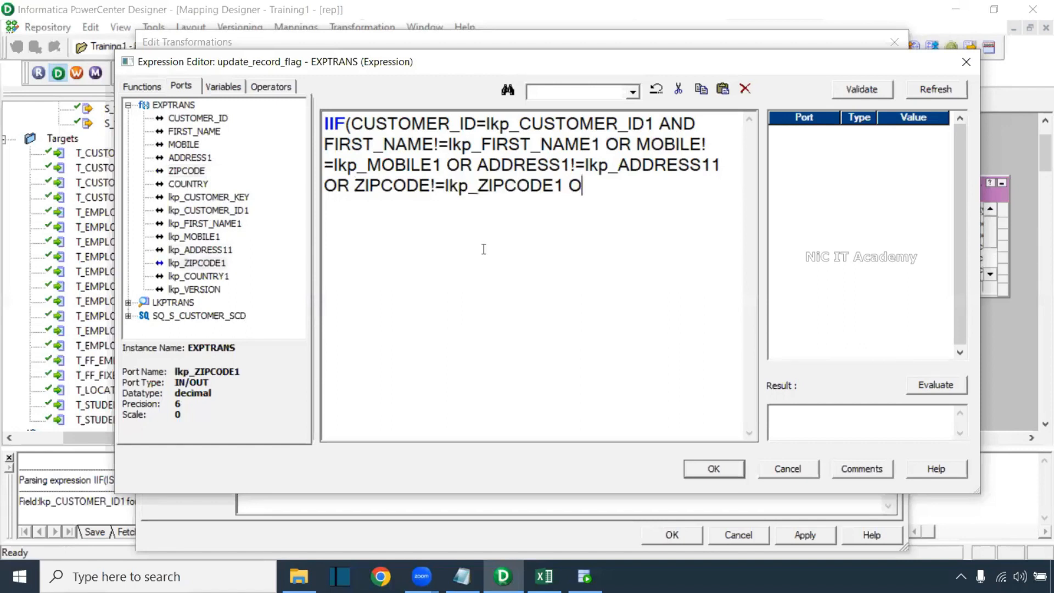
key("BackSpace")
key("BackSpace")
type("R")
left_click(204, 183)
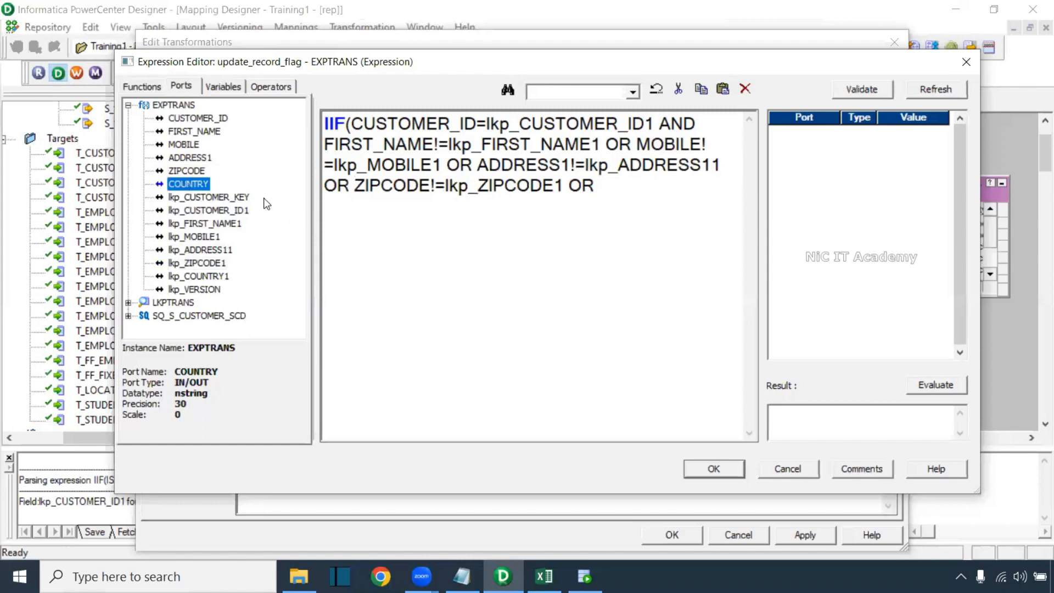
double_click(198, 184)
type("!=")
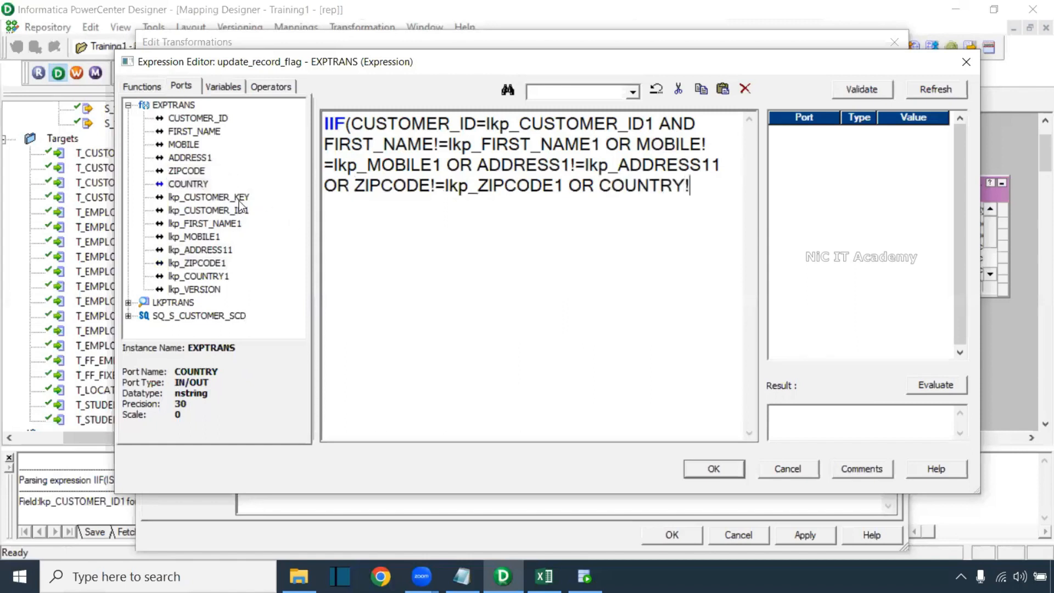
double_click(201, 276)
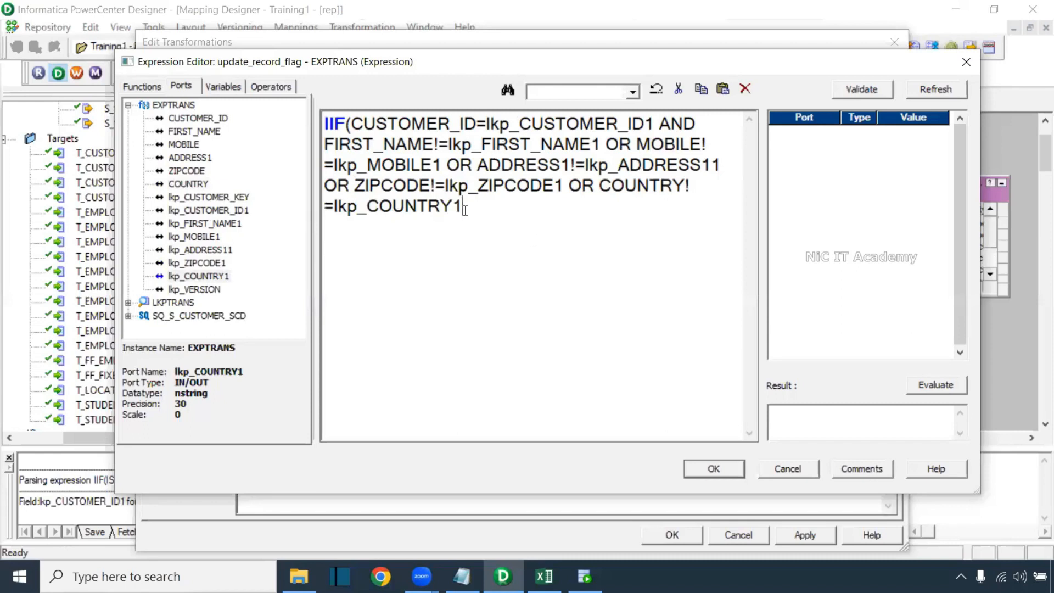
type(",true,false)")
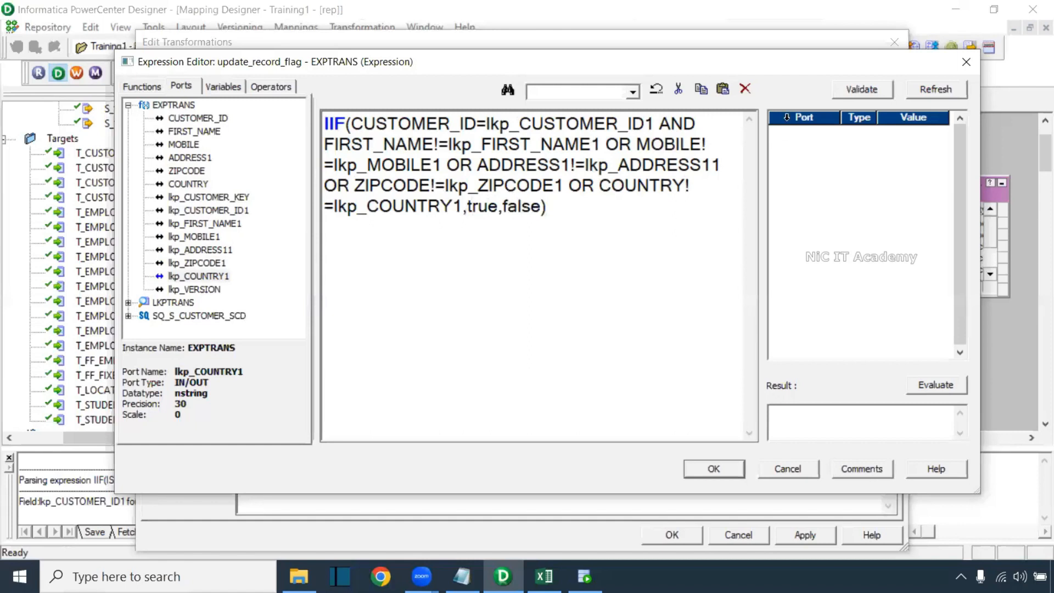
left_click(867, 88)
left_click(606, 315)
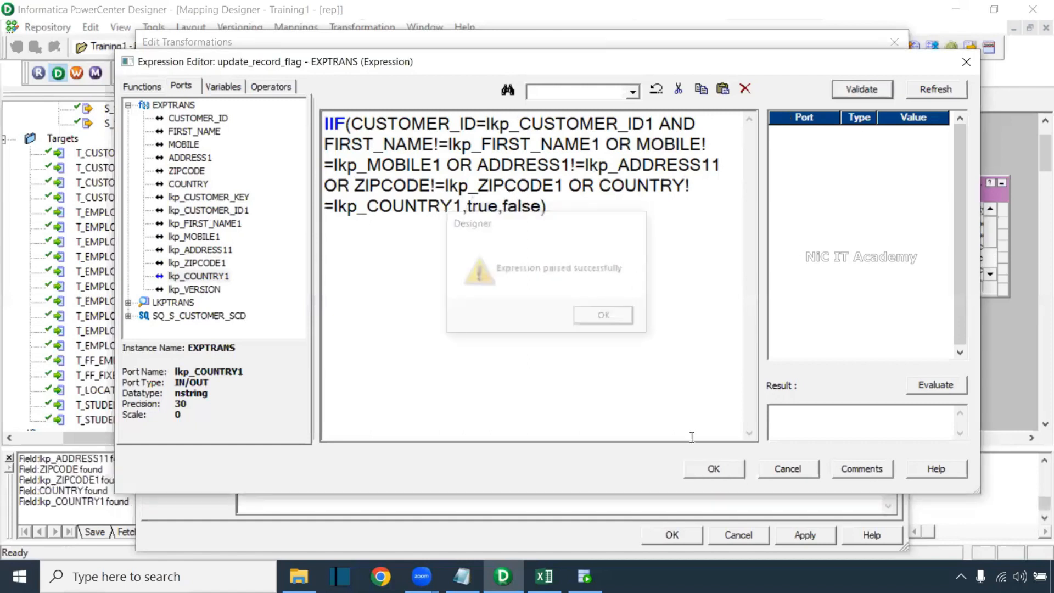
left_click(716, 470)
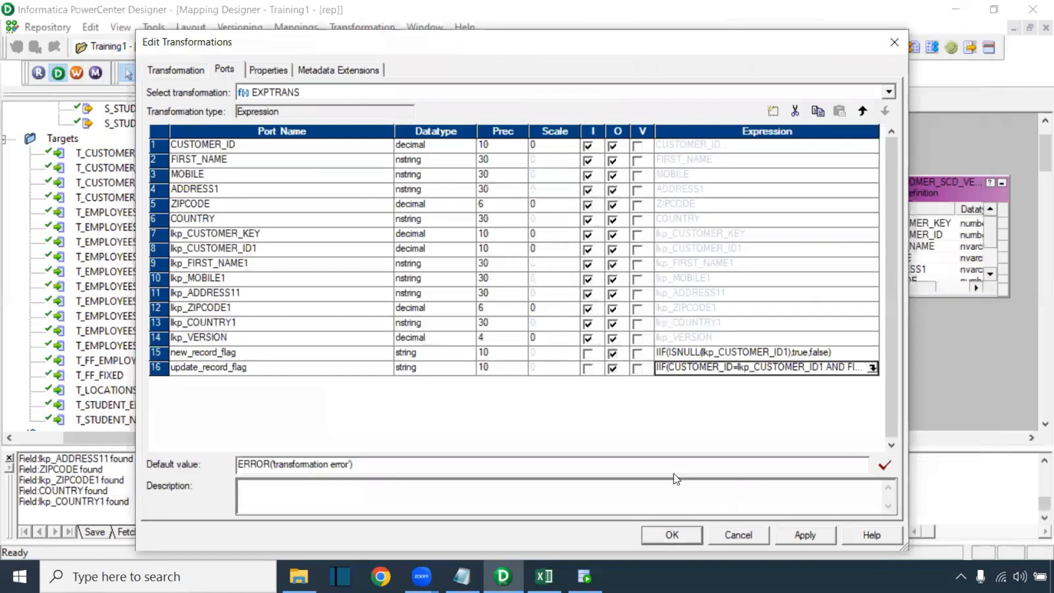
left_click(544, 576)
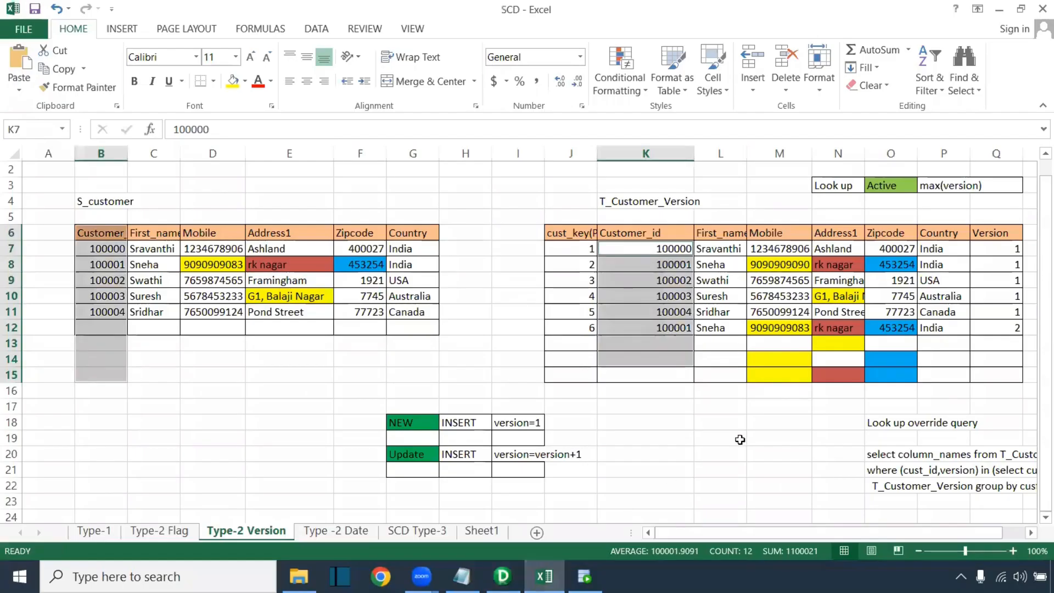
left_click(994, 252)
left_click_drag(993, 252, 995, 311)
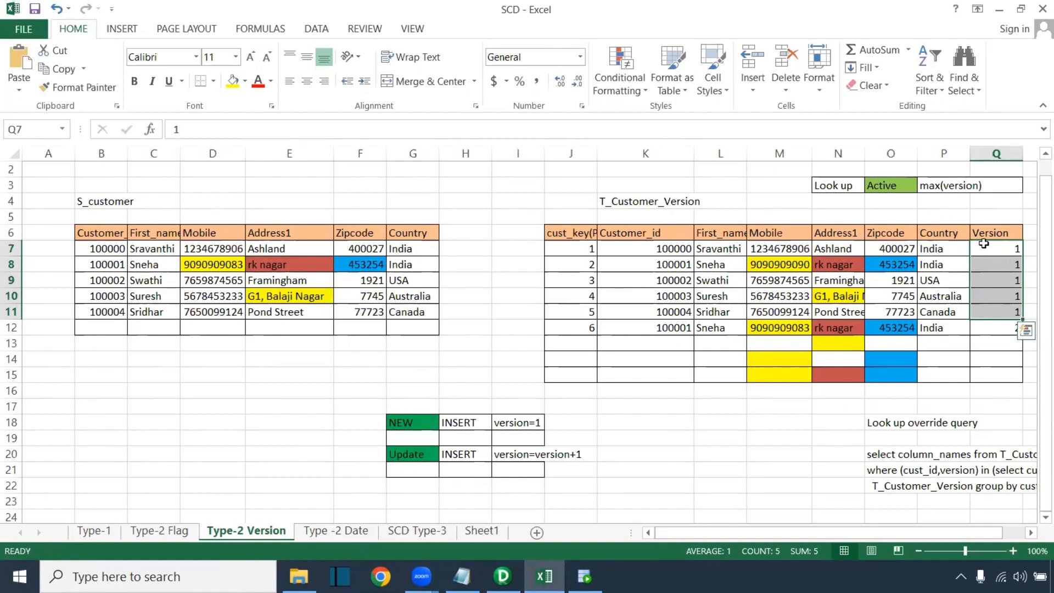
left_click(503, 576)
Add a port named new_version below update_record_flag
left_click(266, 368)
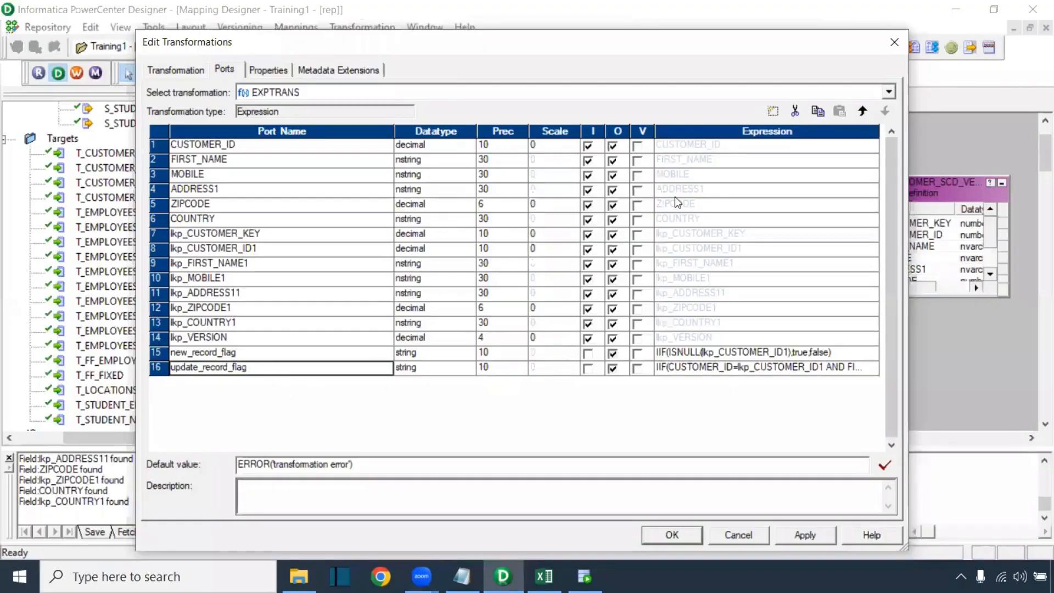
left_click(773, 111)
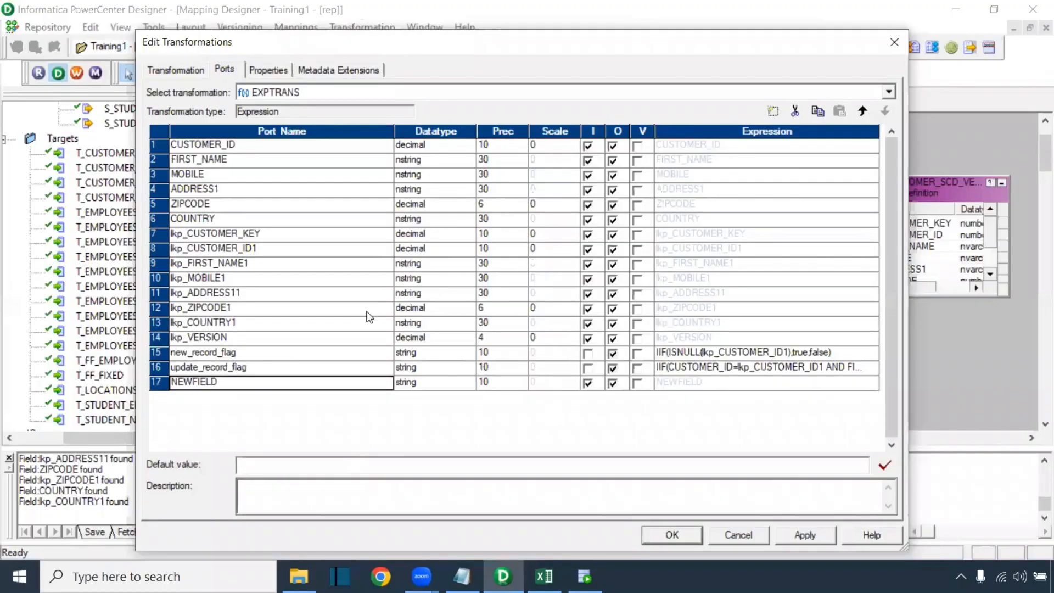
double_click(222, 382)
type("n")
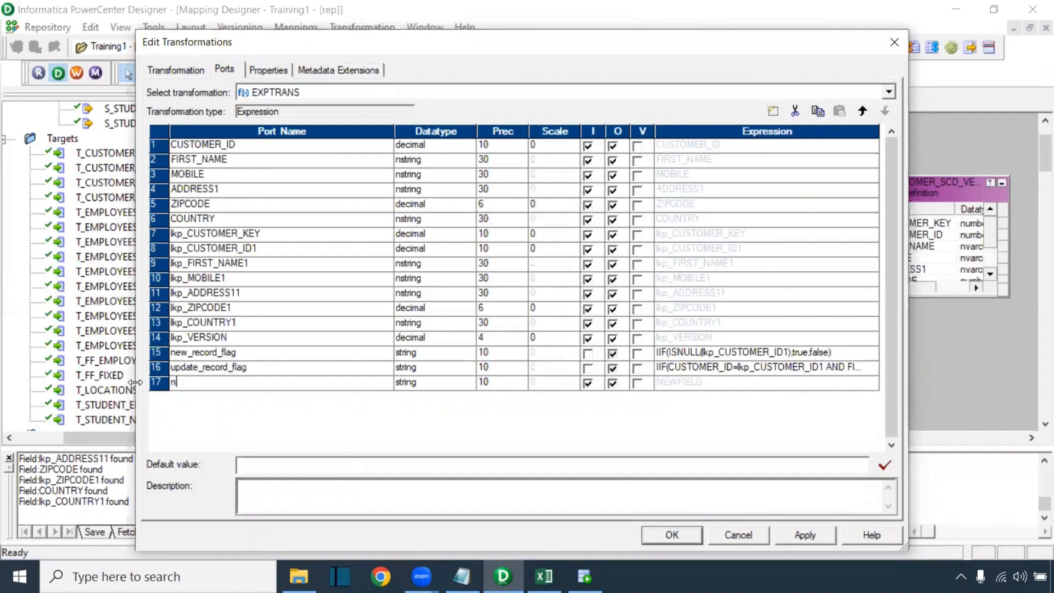
type("ew_version")
left_click(403, 368)
Make new_version an output-only decimal port with expression 1 and apply
left_click(407, 383)
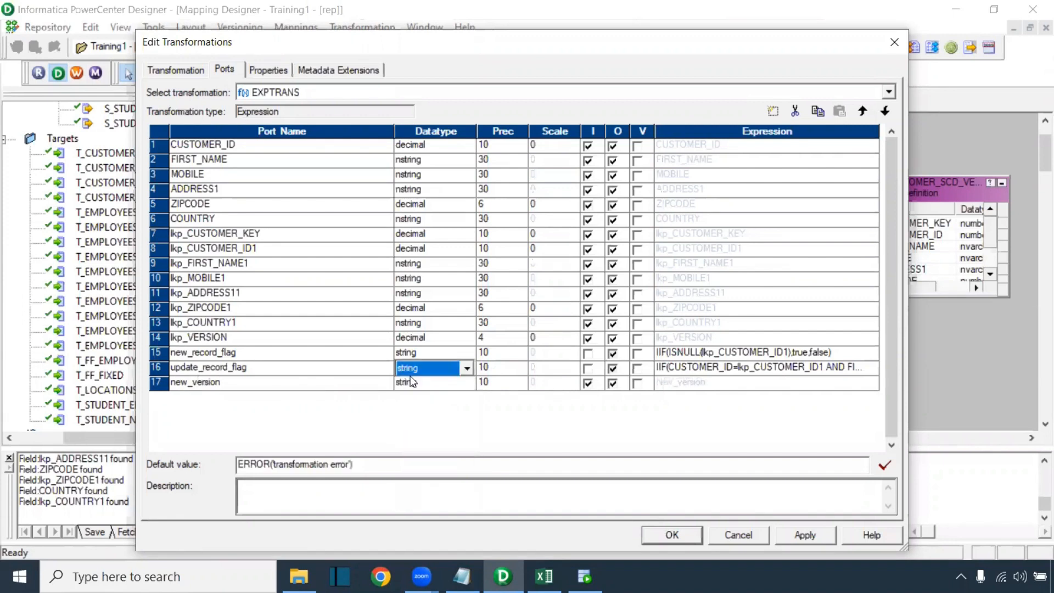
left_click(408, 383)
left_click(416, 430)
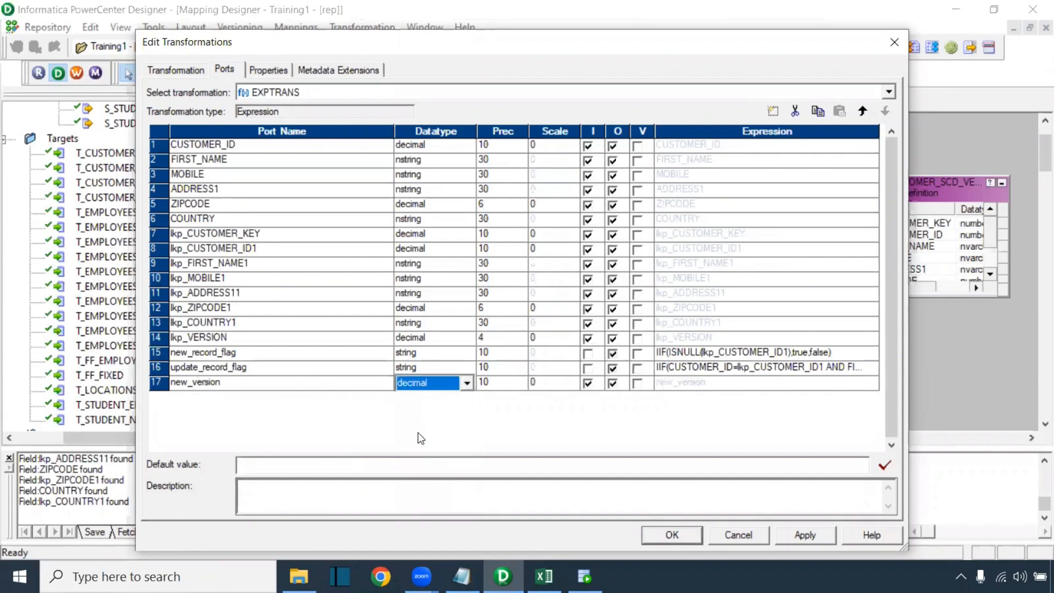
left_click(589, 383)
left_click(682, 387)
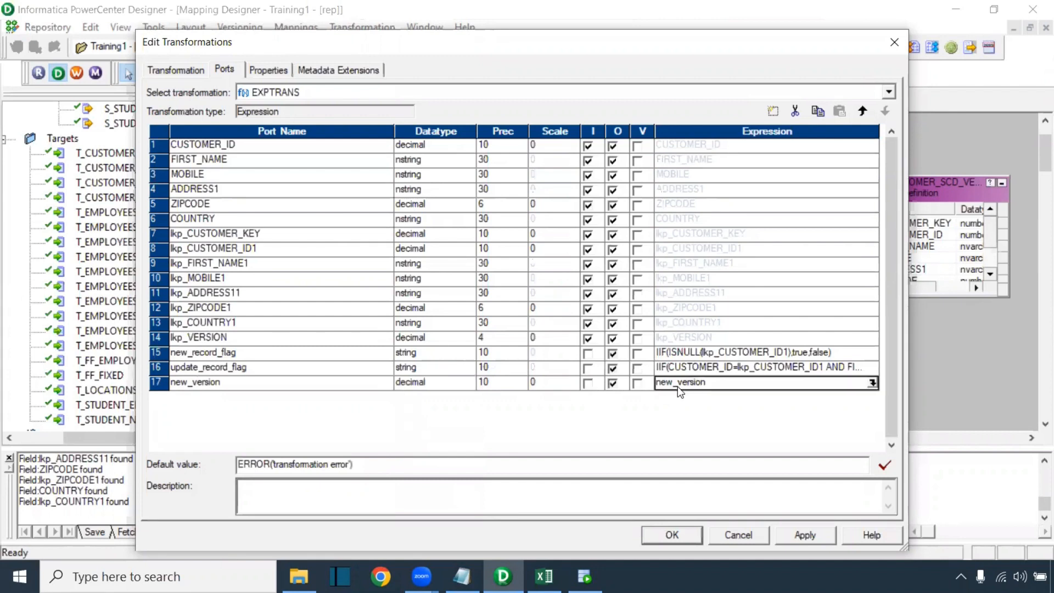
left_click(706, 383)
left_click_drag(708, 383, 649, 375)
type("1")
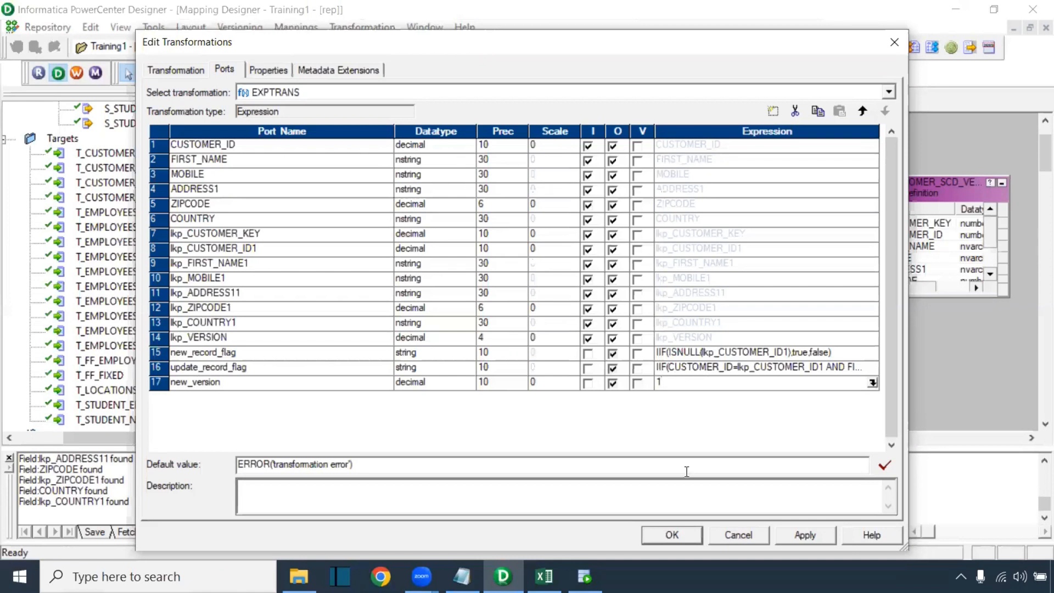
left_click(801, 532)
Close the editor, enlarge T_CUSTOMER_SCD_VERSION, and draw Router RTRTRANS between EXPTRANS and the target
left_click(672, 535)
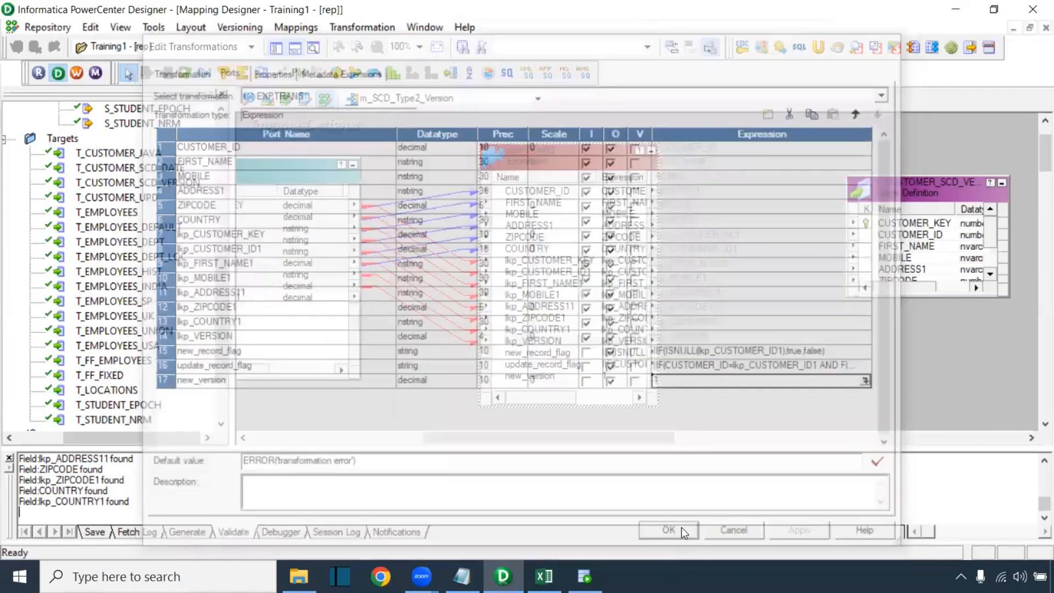
left_click_drag(942, 199, 985, 205)
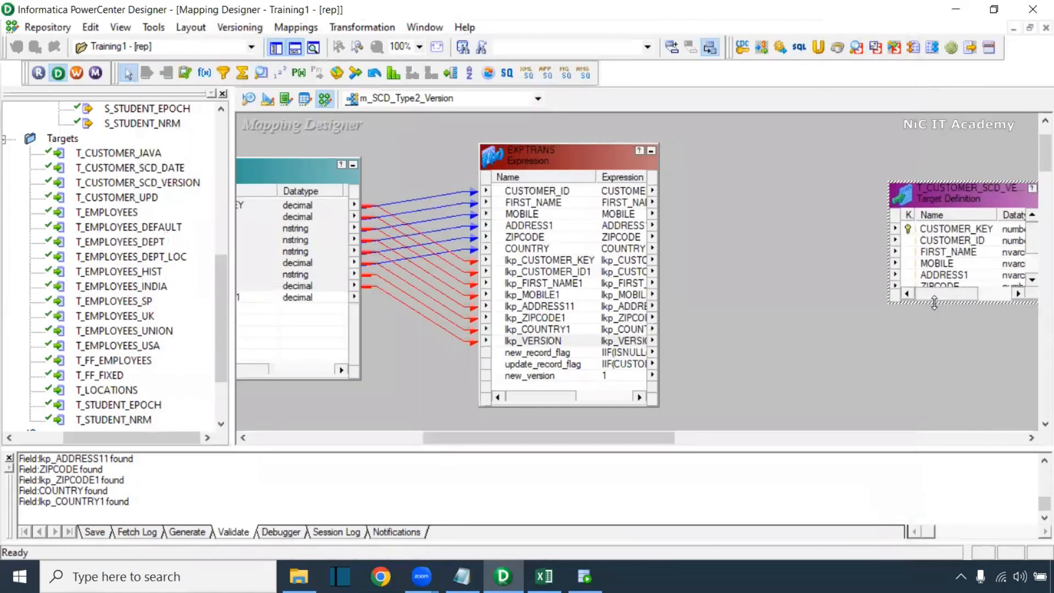
left_click_drag(934, 302, 935, 393)
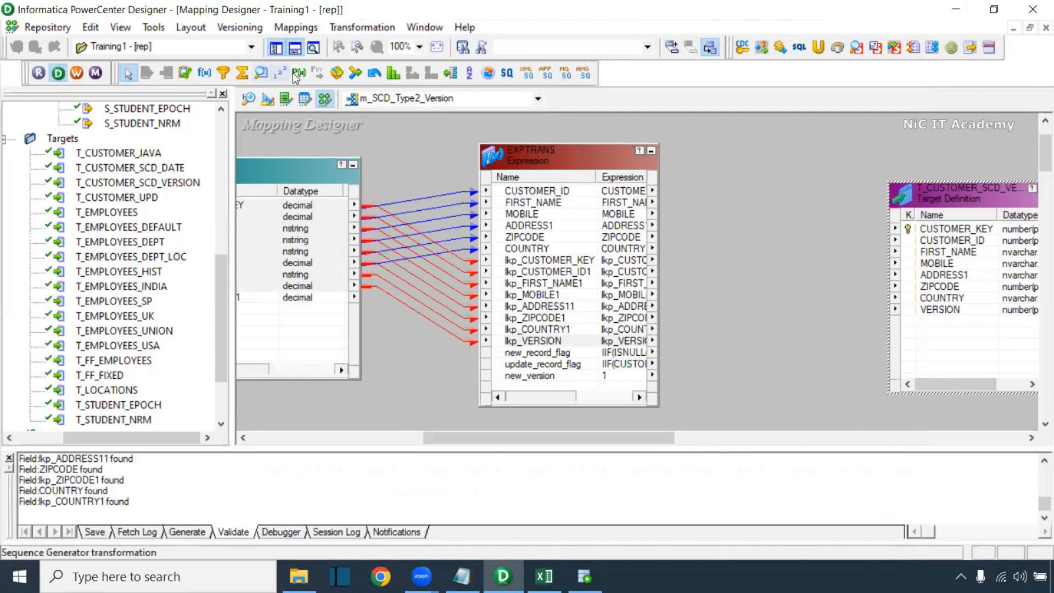
left_click(451, 72)
left_click_drag(697, 154, 843, 422)
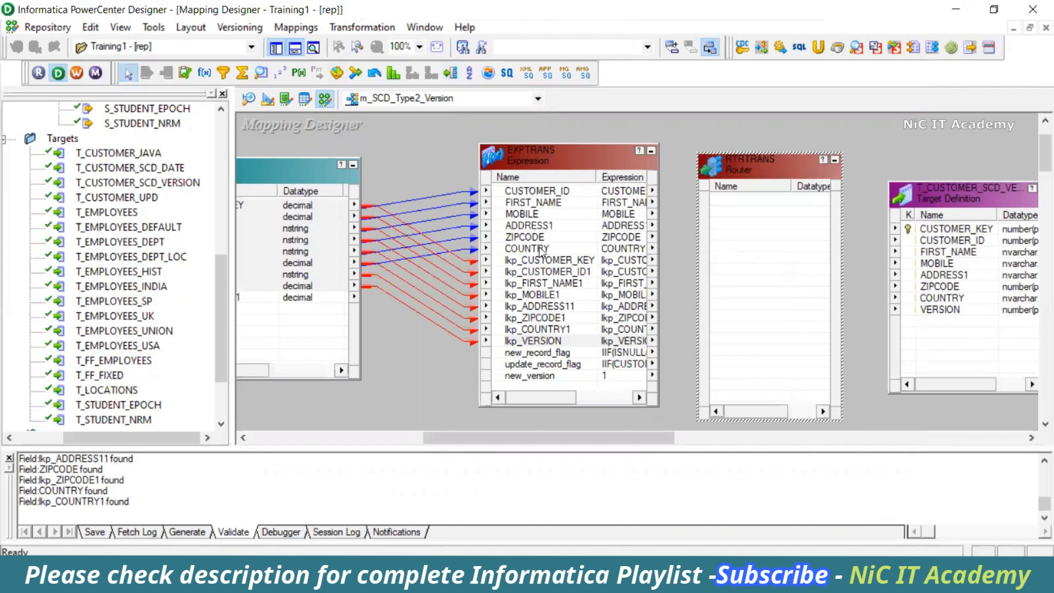
Link EXPTRANS ports CUSTOMER_ID through COUNTRY into RTRTRANS
left_click(533, 195)
left_click(532, 252, "shift")
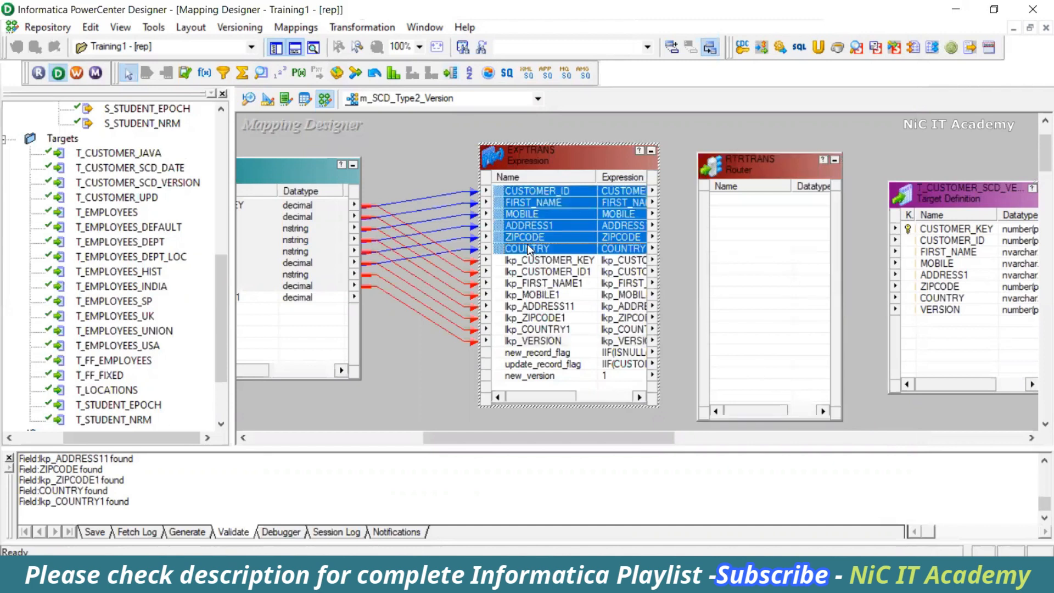
left_click_drag(538, 200, 753, 220)
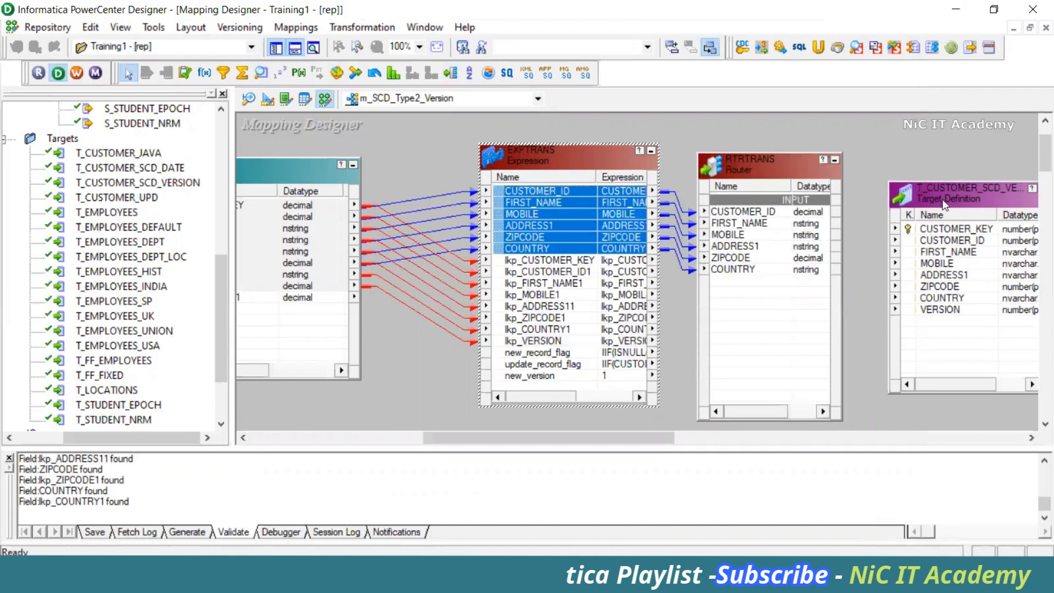
Move the target and Router boxes further right on the canvas
left_click_drag(933, 242, 987, 234)
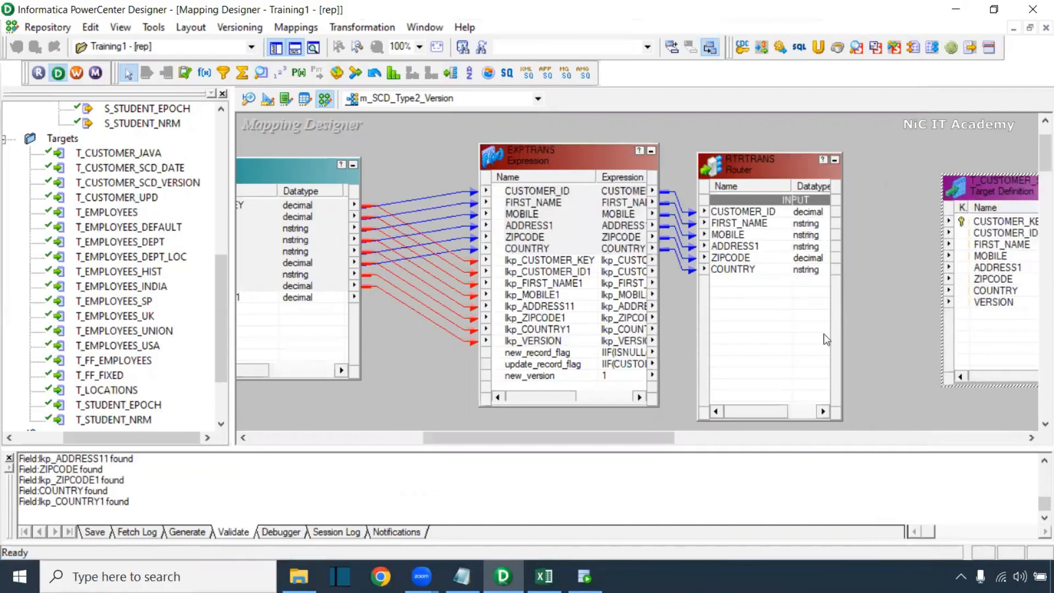
left_click_drag(678, 441, 724, 391)
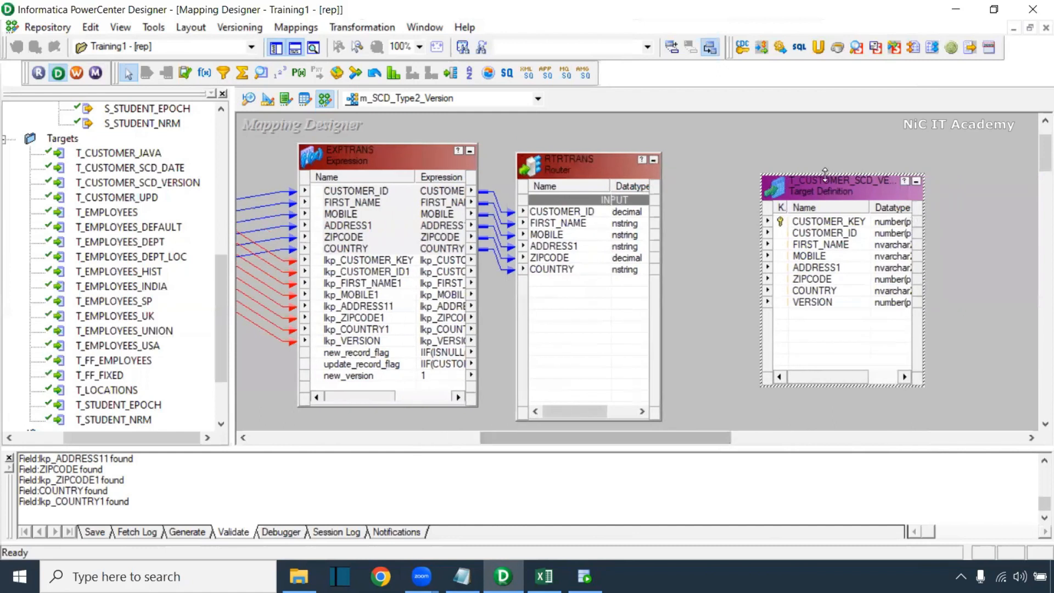
left_click_drag(835, 186, 922, 185)
left_click_drag(562, 179, 615, 178)
left_click(895, 234)
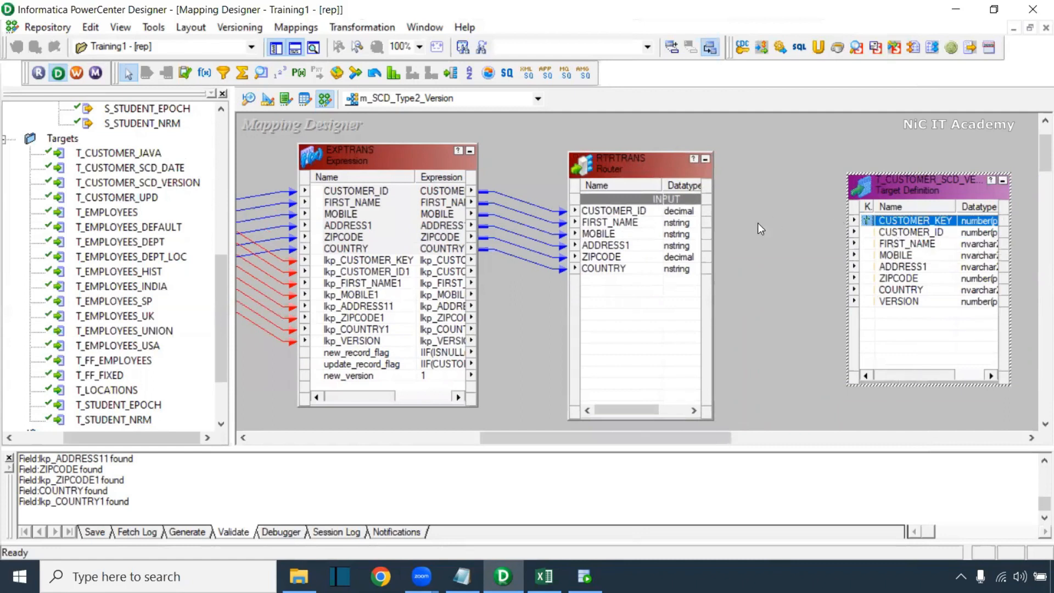
left_click(601, 269)
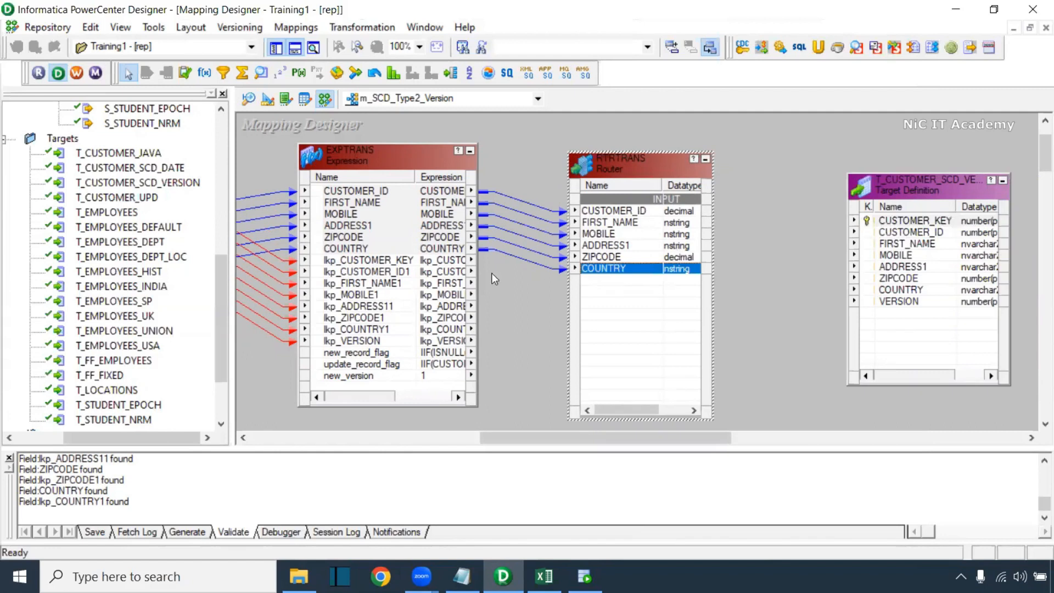
left_click(921, 236)
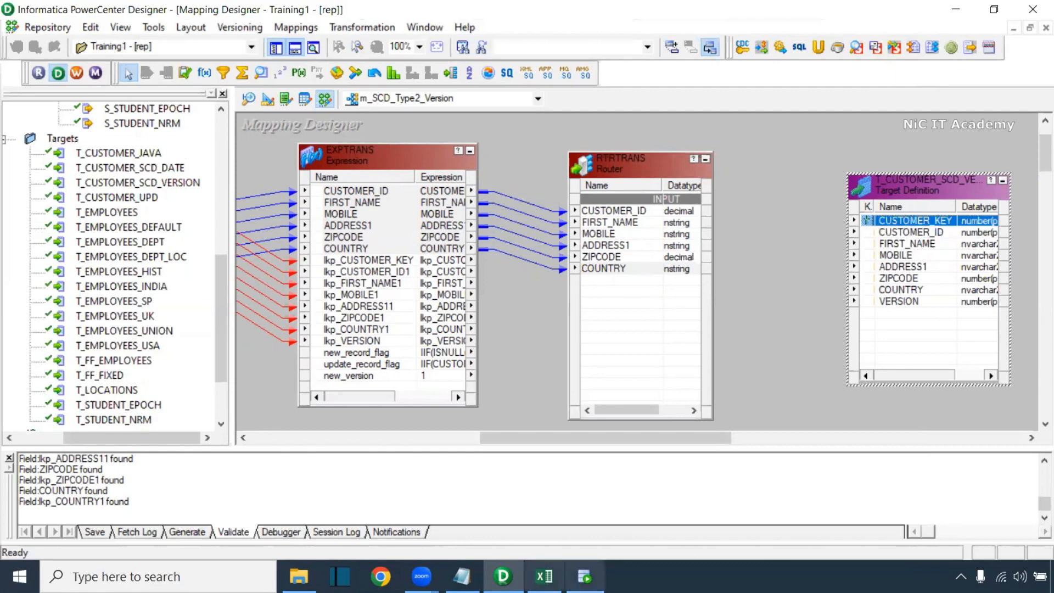
Review the cust_key values in the SCD workbook's version table
key("alt+Tab")
left_click_drag(575, 233, 552, 376)
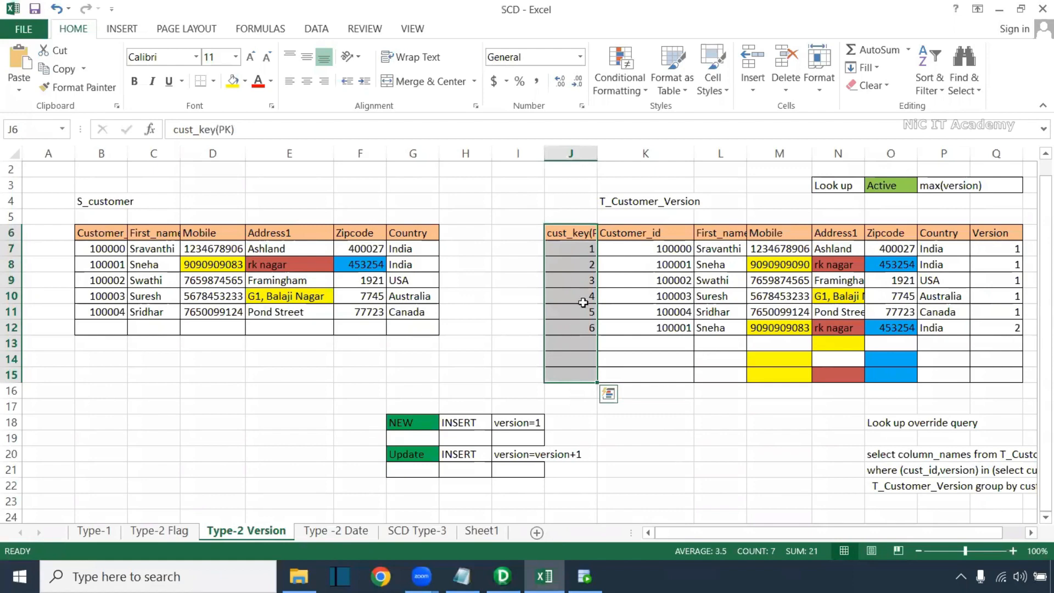
key("alt+Tab")
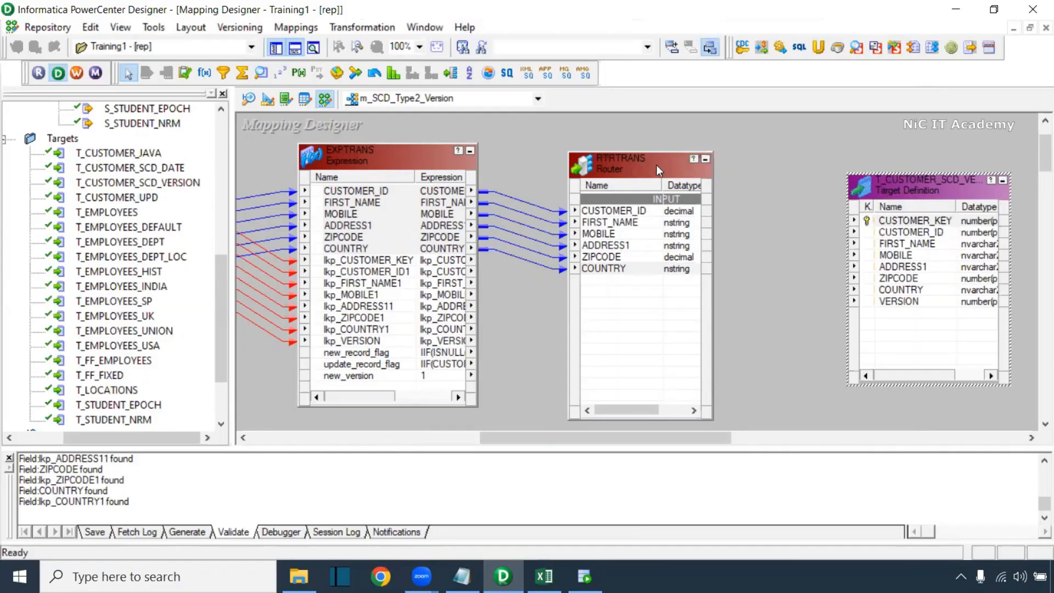
Enlarge RTRTRANS and check the Version values Q7:Q12 in the SCD workbook
left_click(739, 160)
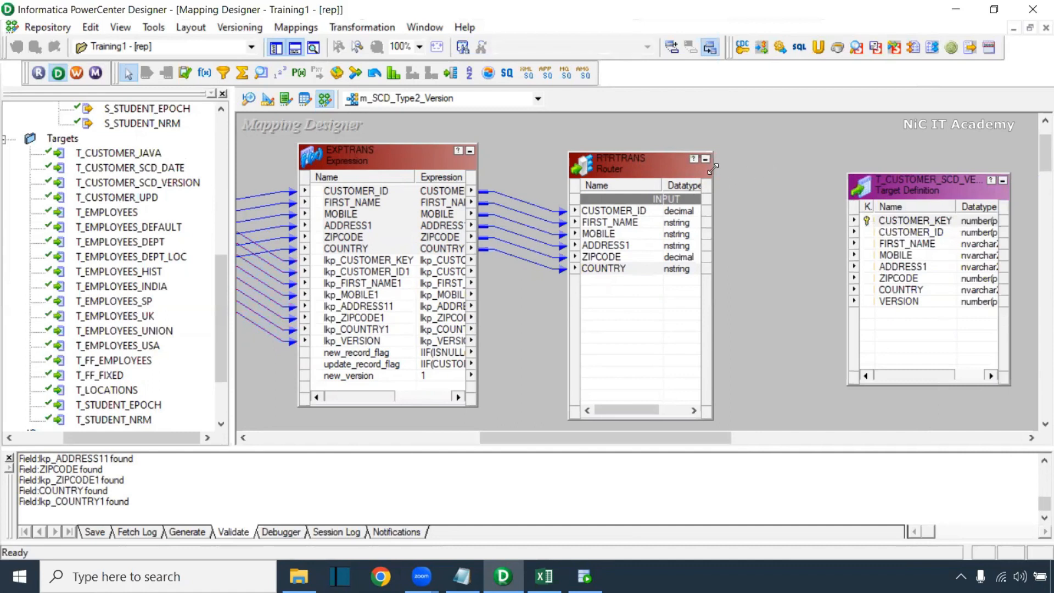
left_click_drag(712, 169, 747, 163)
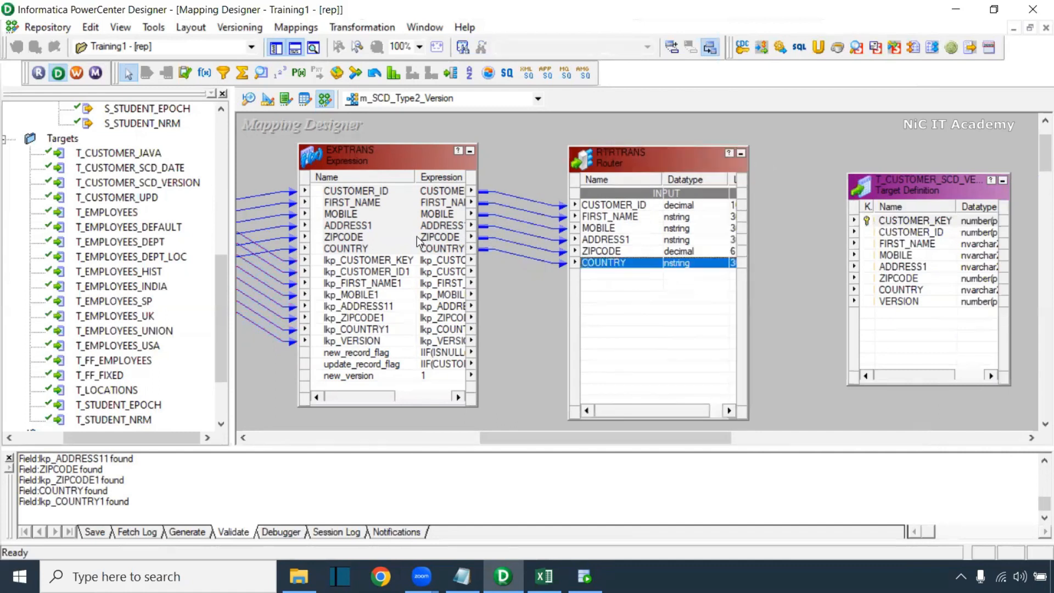
left_click(400, 261)
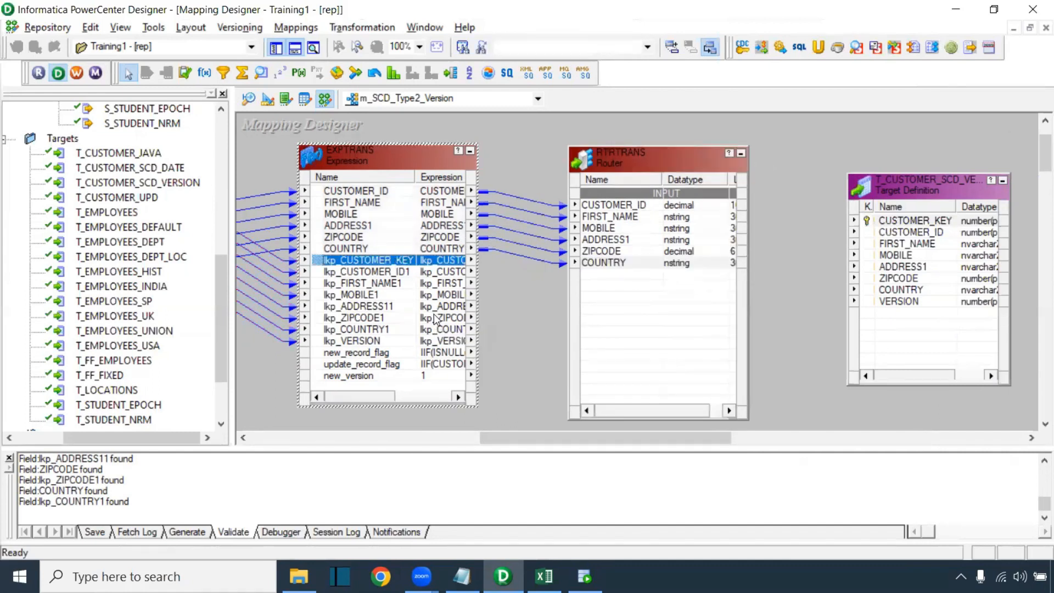
key("alt+Tab")
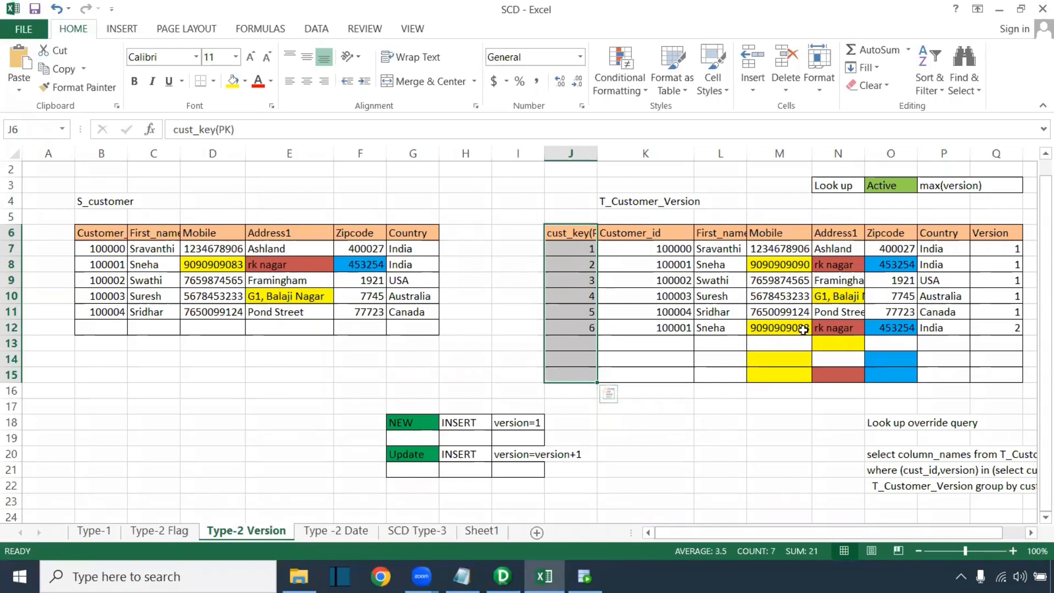
left_click_drag(1008, 248, 1010, 324)
key("alt+Tab")
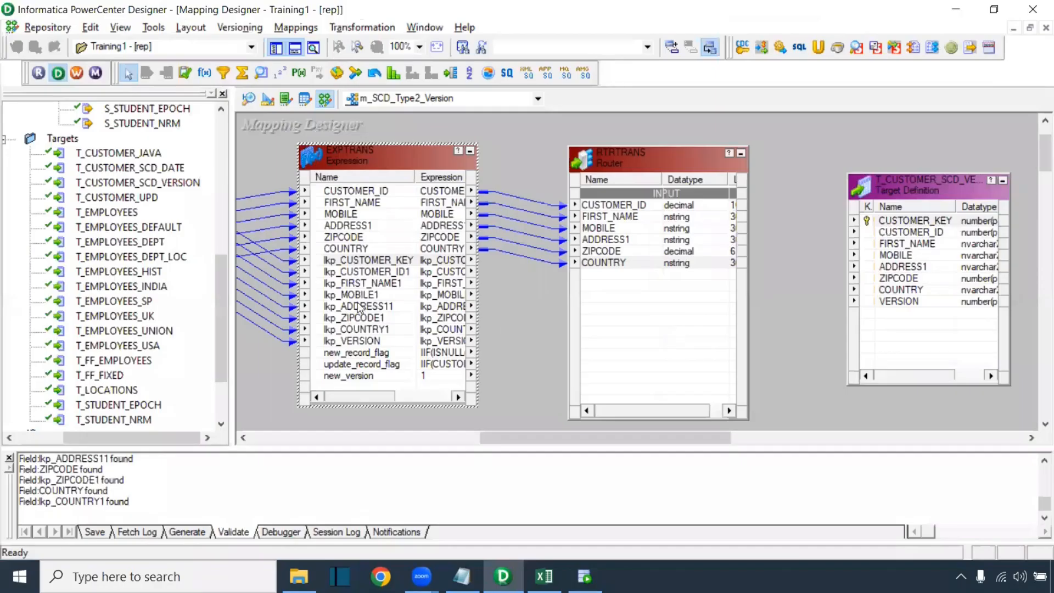
Link lkp_VERSION, new_record_flag, update_record_flag and new_version from EXPTRANS into RTRTRANS
left_click(365, 340)
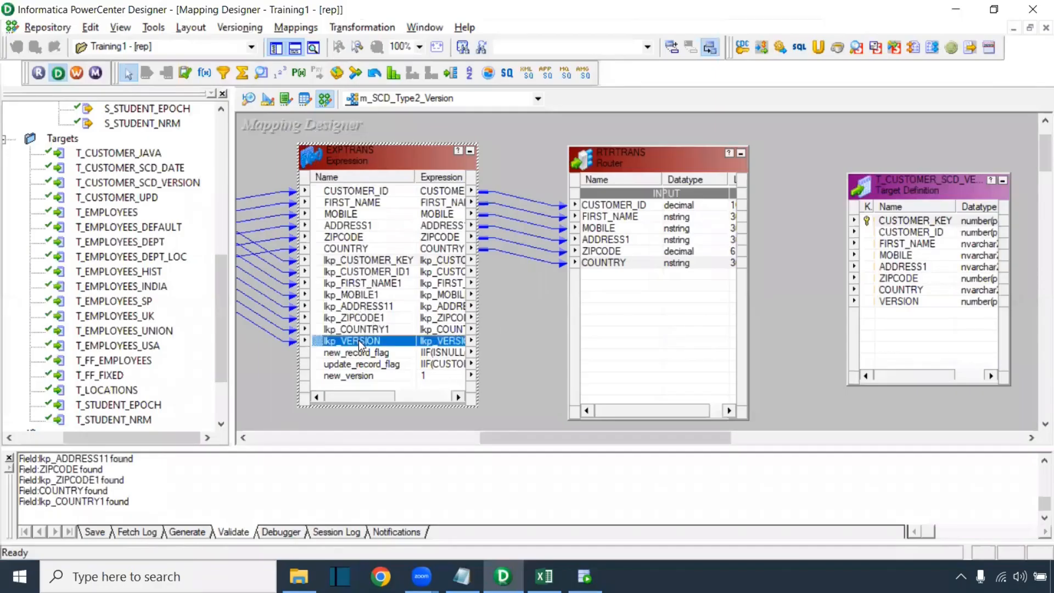
left_click_drag(363, 346, 602, 302)
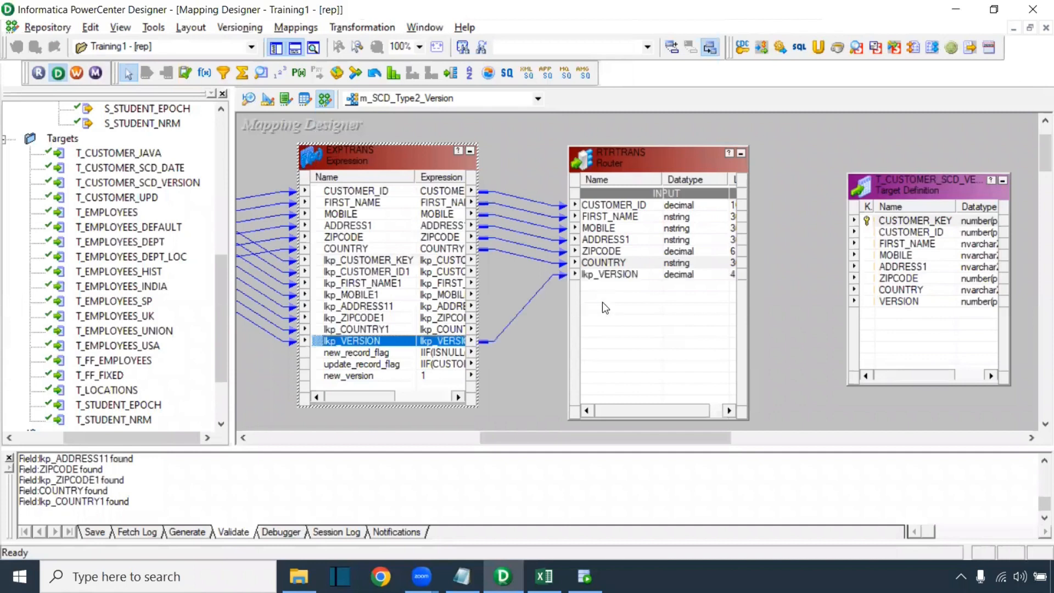
left_click(368, 353)
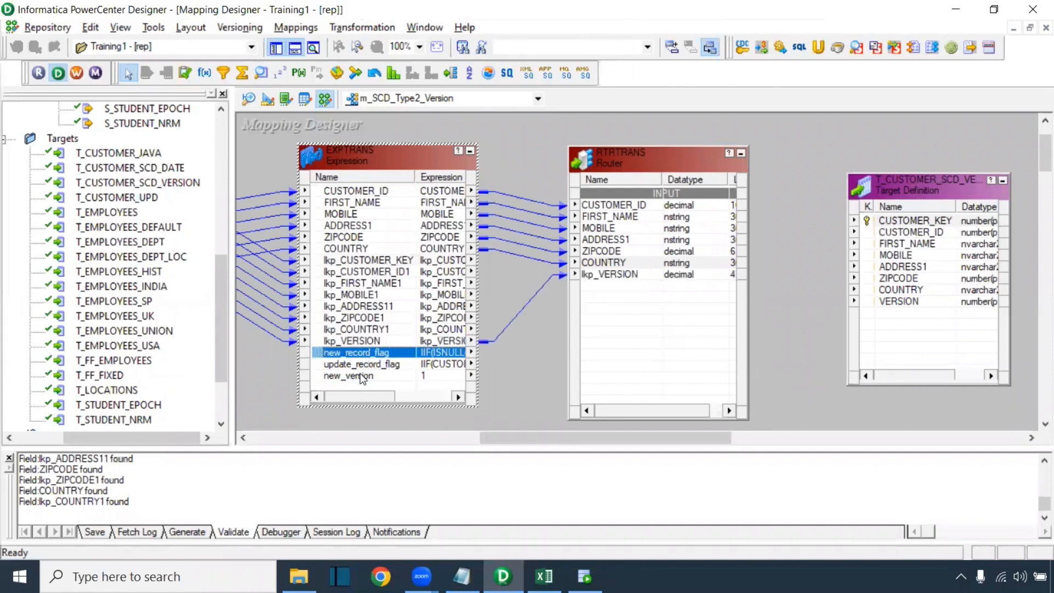
left_click(364, 377, "shift")
left_click_drag(364, 361, 638, 314)
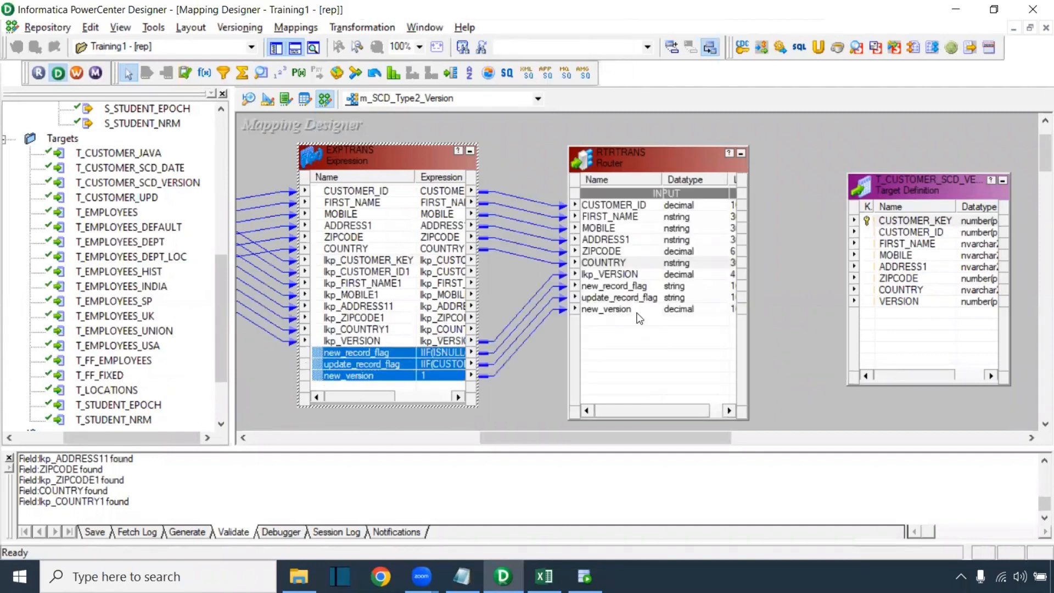
left_click(553, 350)
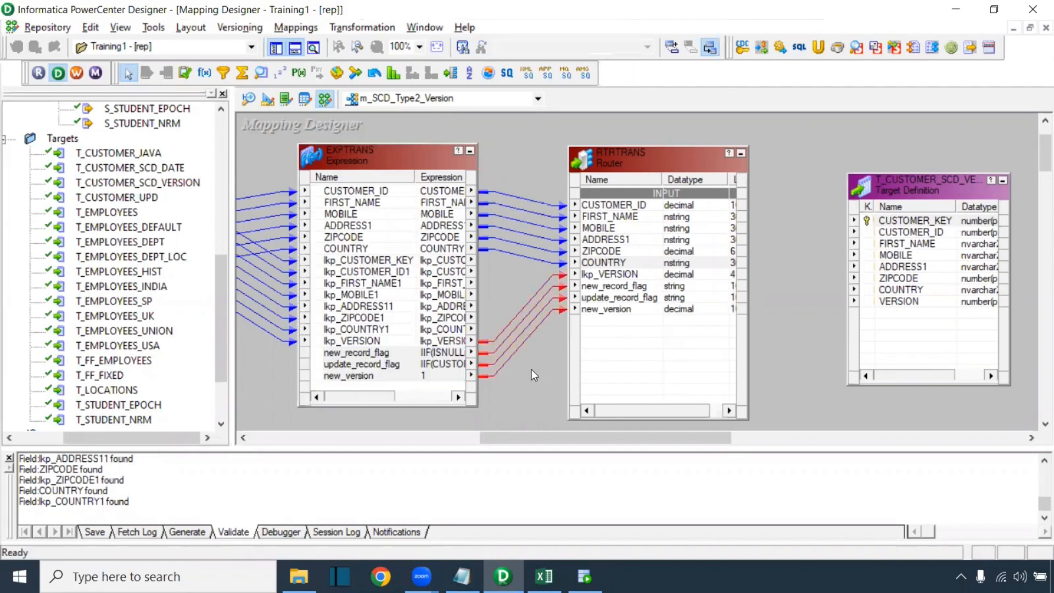
left_click(369, 340)
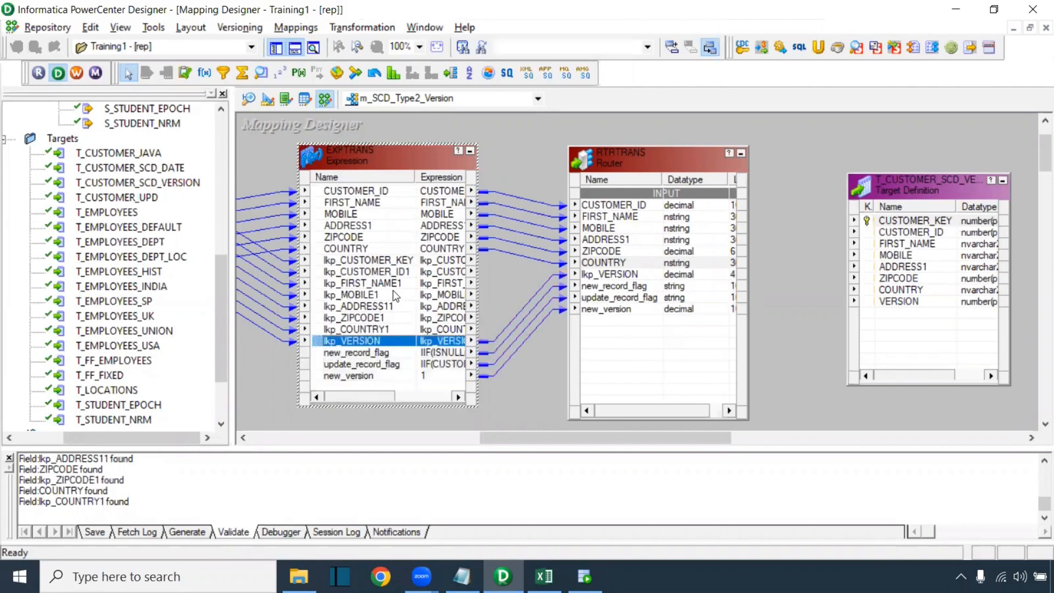
Add two groups to RTRTRANS and name them NEW_RECORD and UPDATE_RECORD
double_click(623, 158)
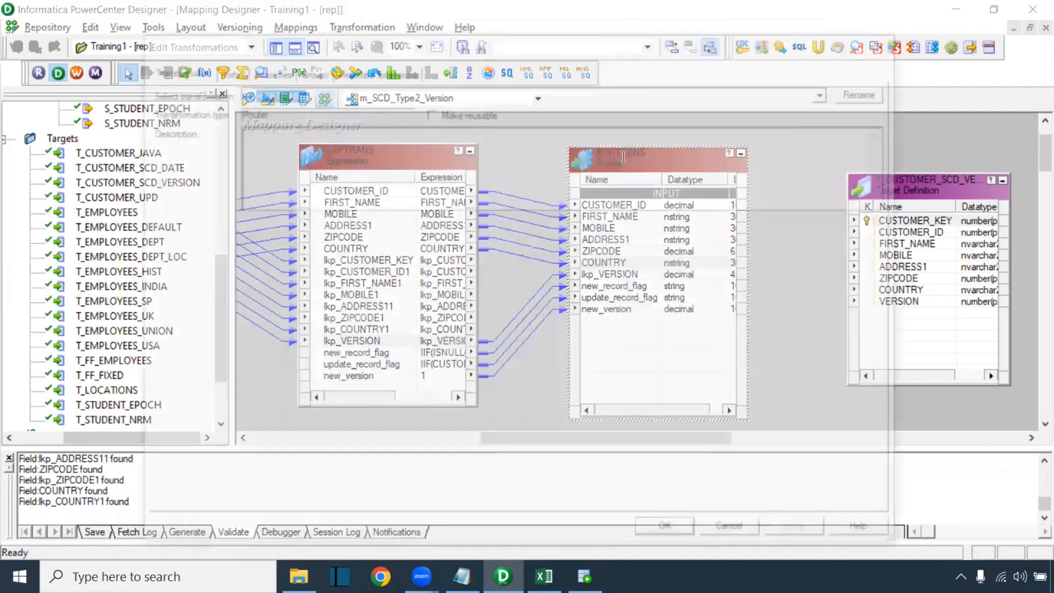
left_click(323, 72)
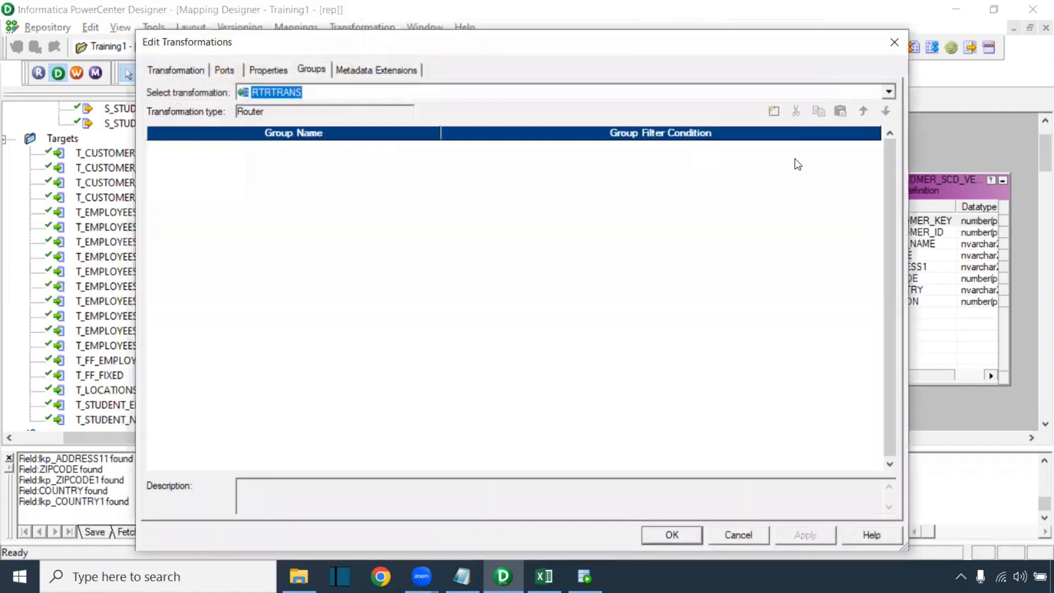
left_click(775, 114)
left_click(773, 114)
left_click(199, 147)
type("N")
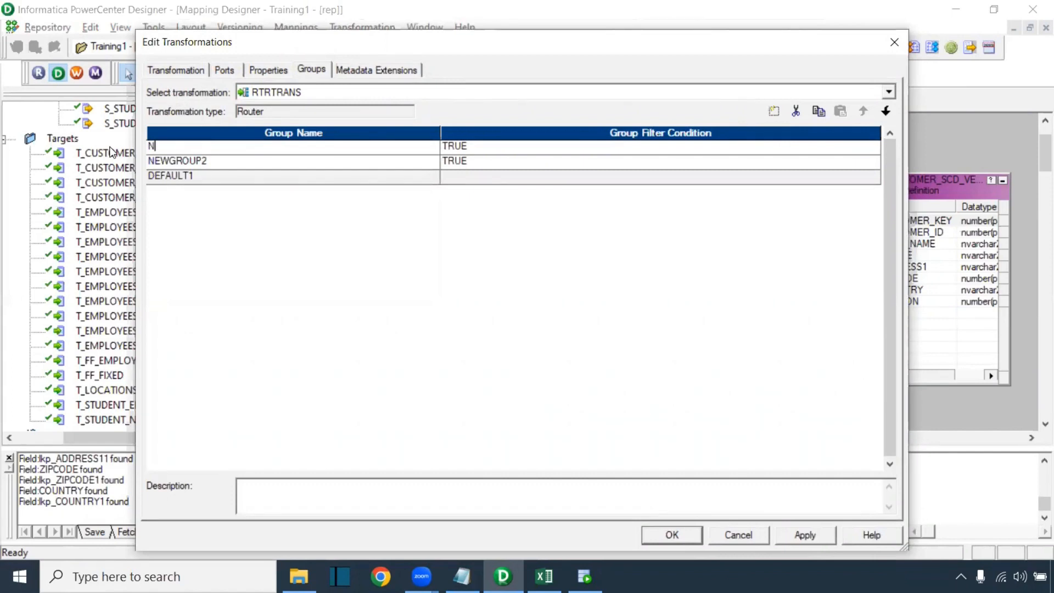
type("EW_RECORD")
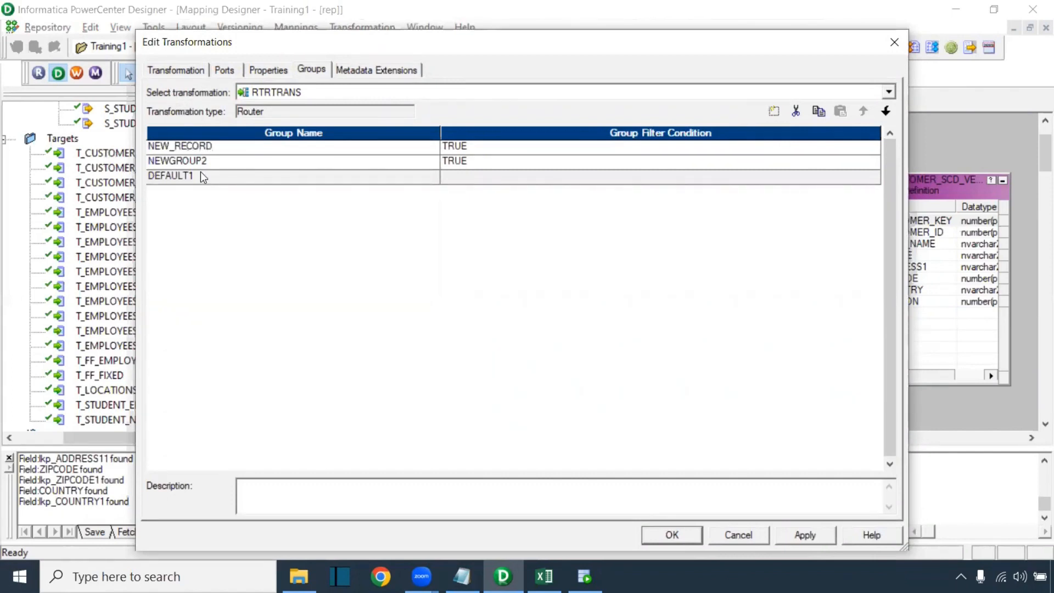
left_click(203, 161)
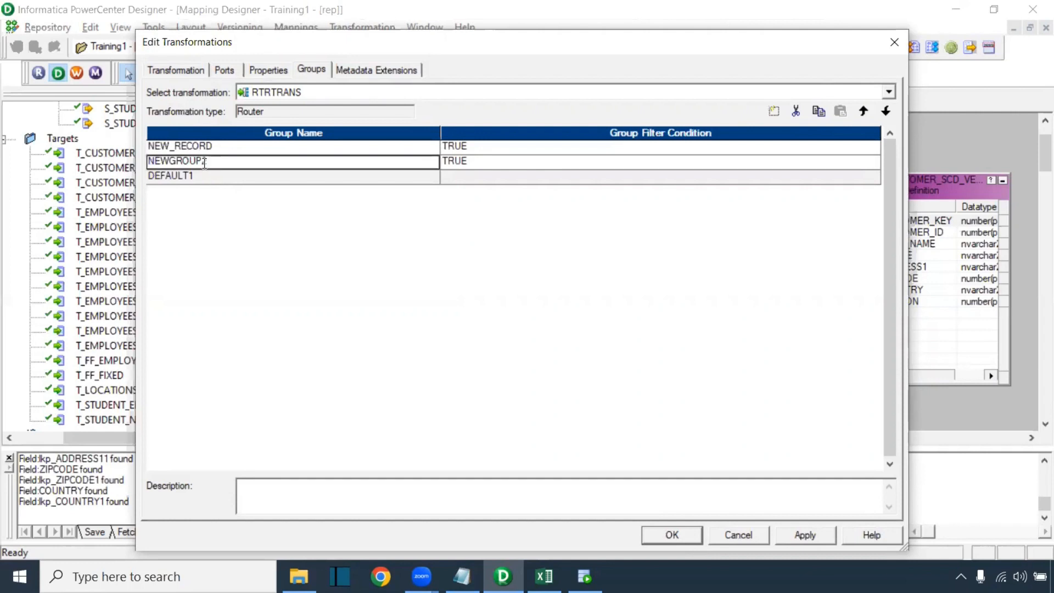
type("UPDATE")
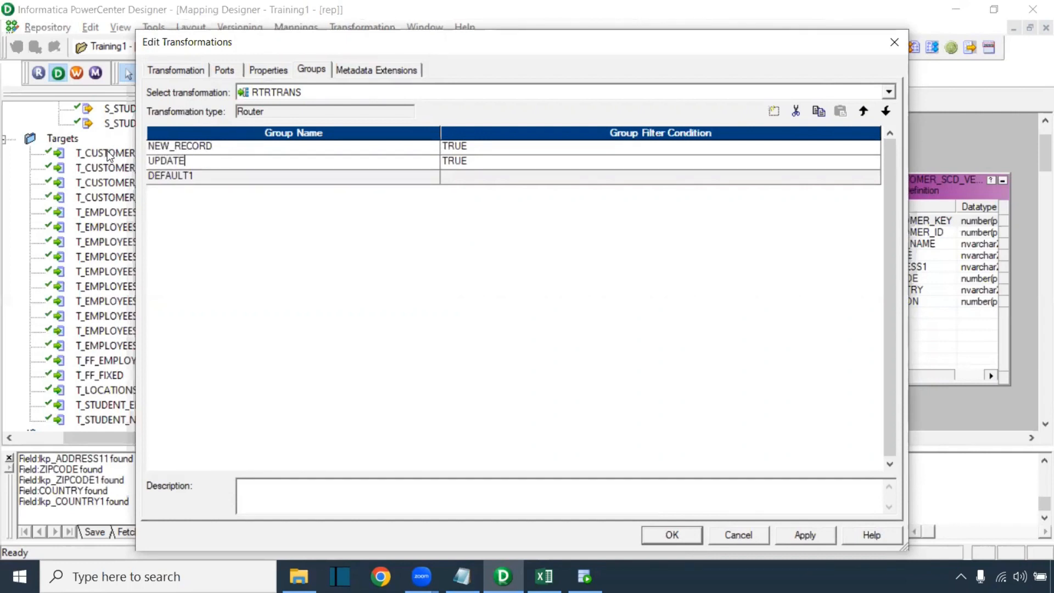
type("_RECORD")
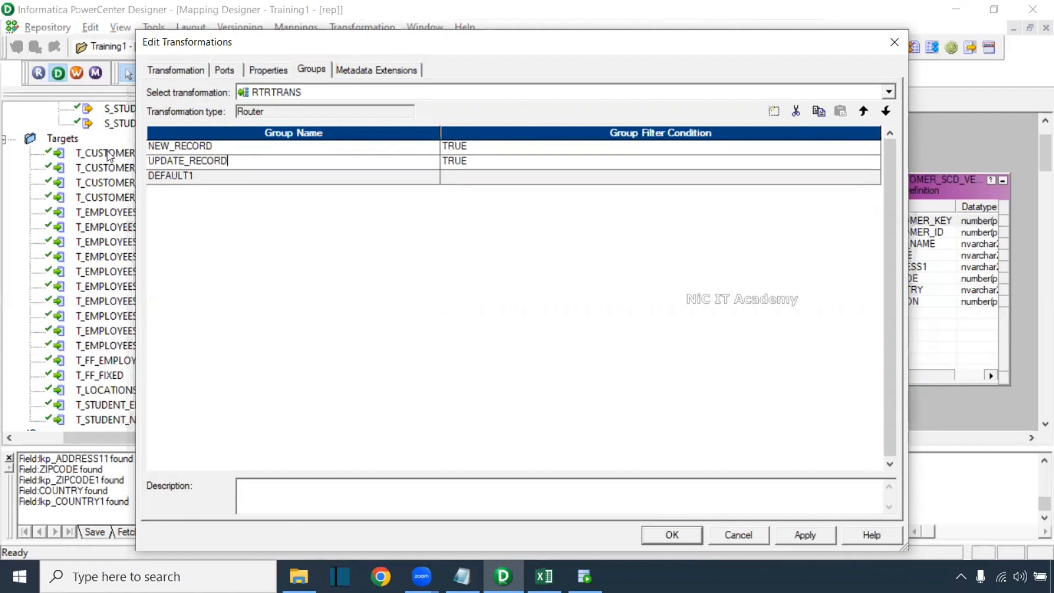
left_click(504, 151)
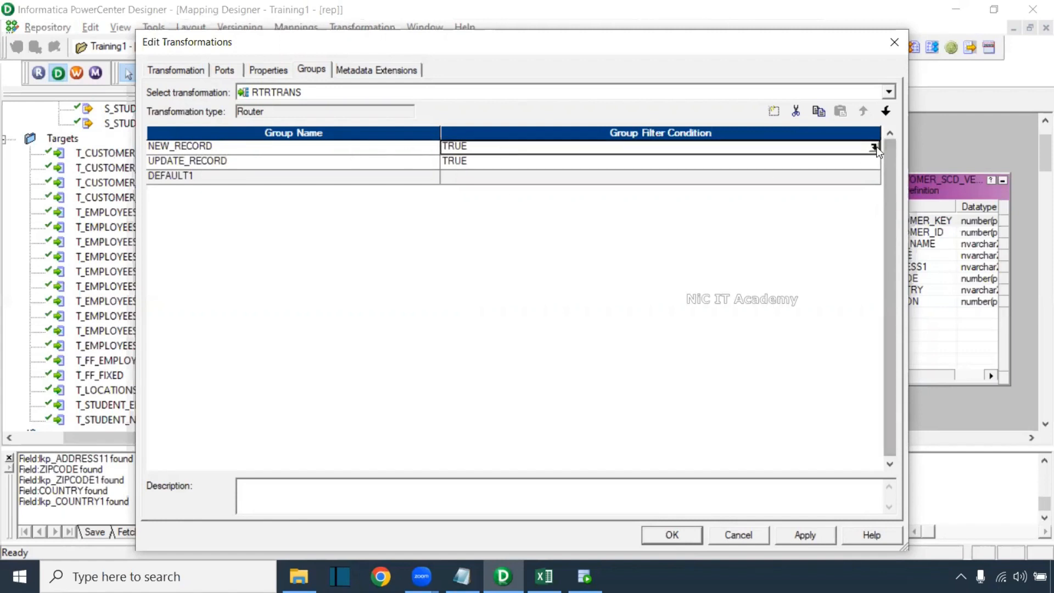
Set NEW_RECORD's filter condition to new_record_flag
left_click(875, 147)
left_click_drag(355, 120, 321, 118)
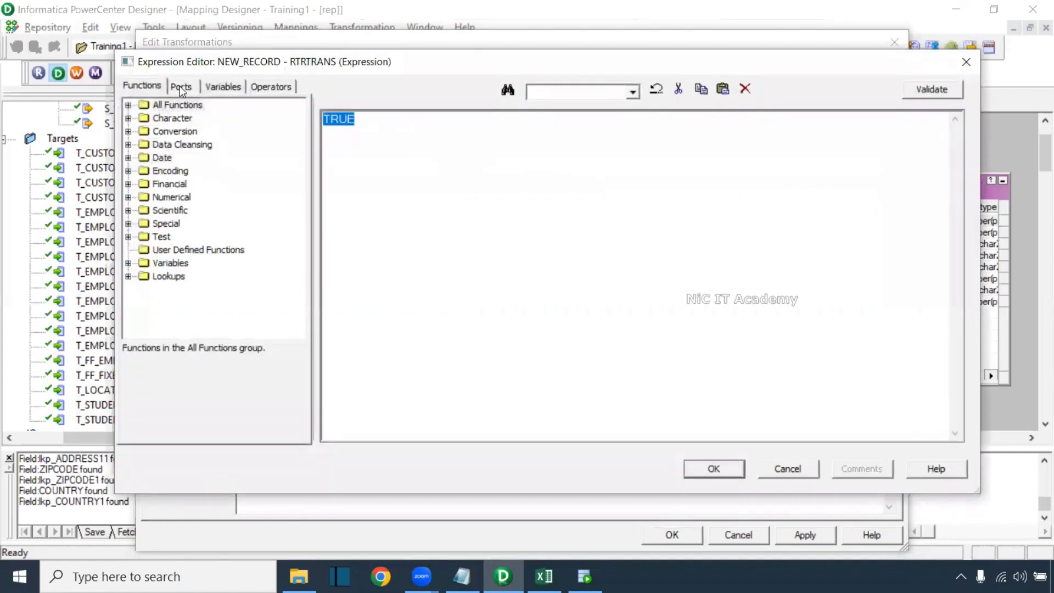
left_click(181, 86)
double_click(202, 237)
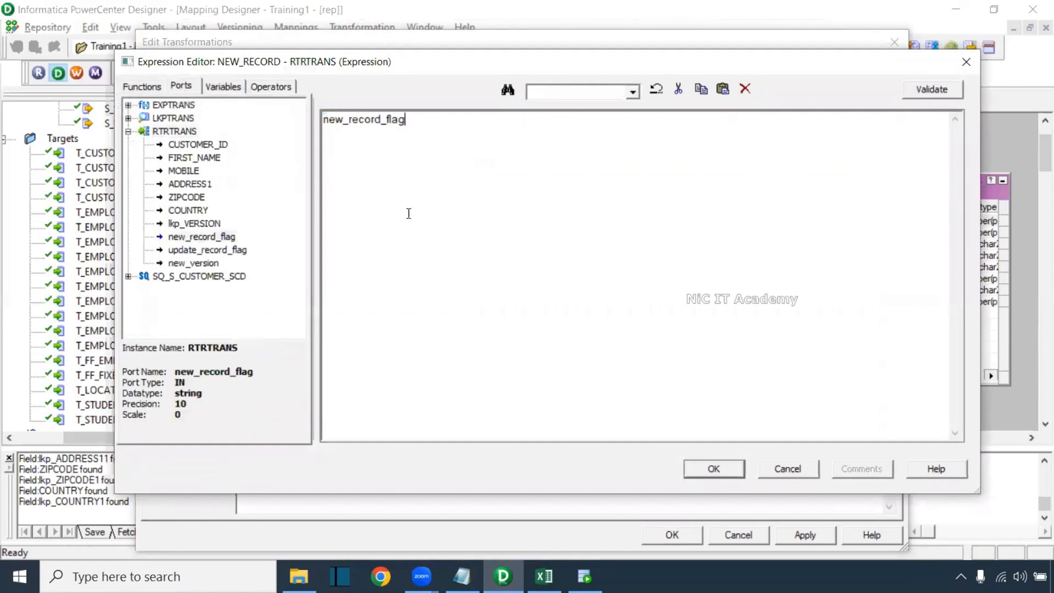
scroll(511, 241, "up", 3)
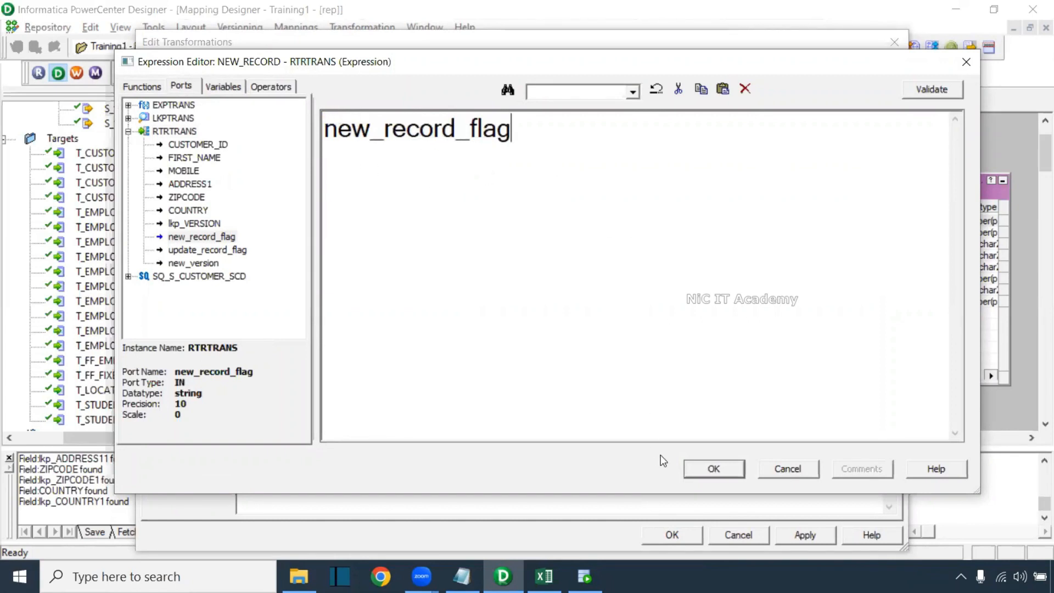
left_click(708, 468)
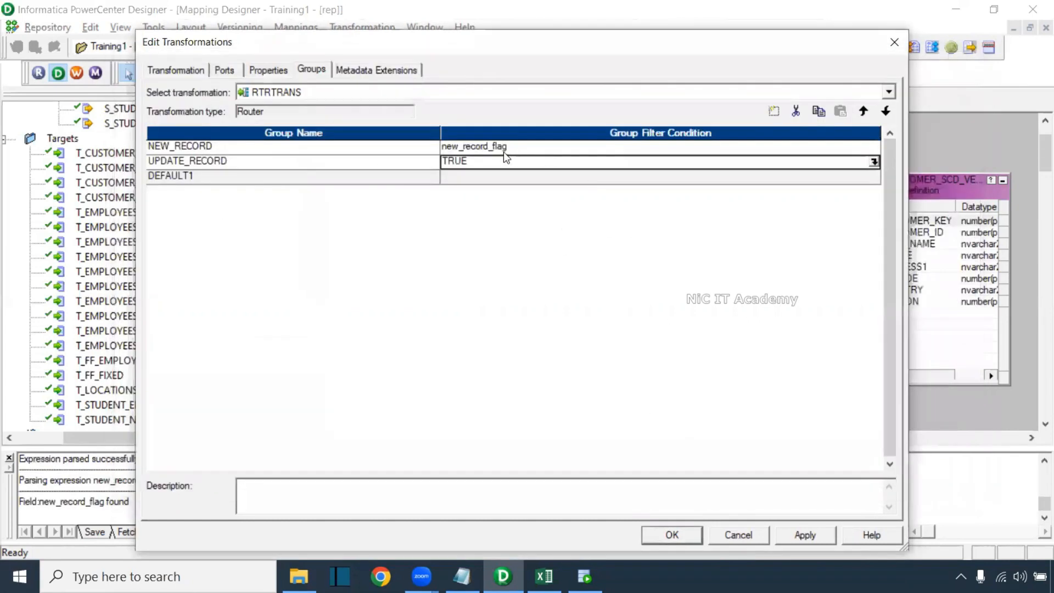
Set UPDATE_RECORD's filter condition to update_record_flag and apply the router changes
left_click(874, 162)
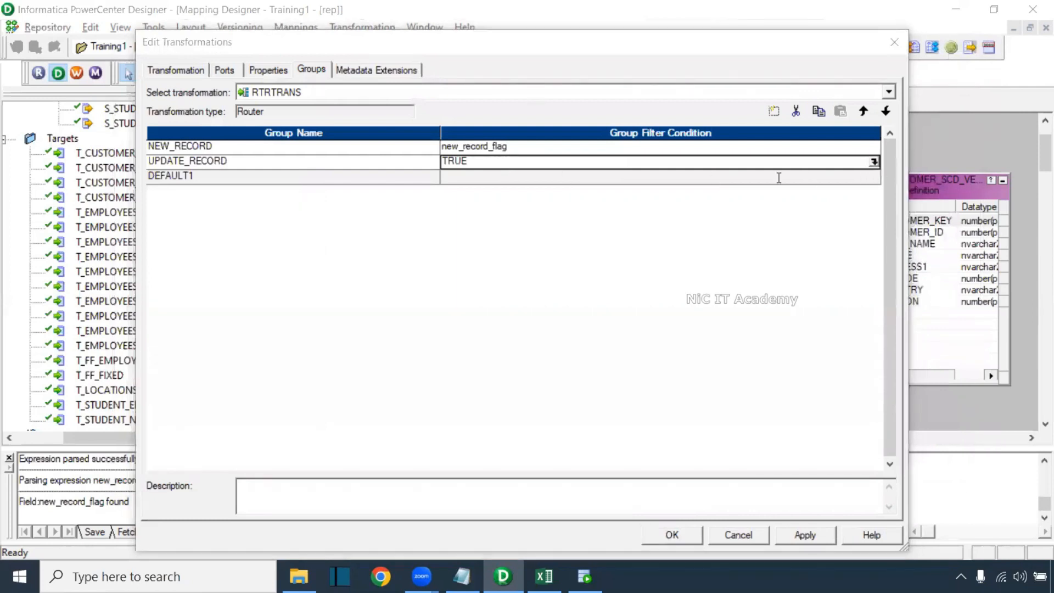
left_click(181, 85)
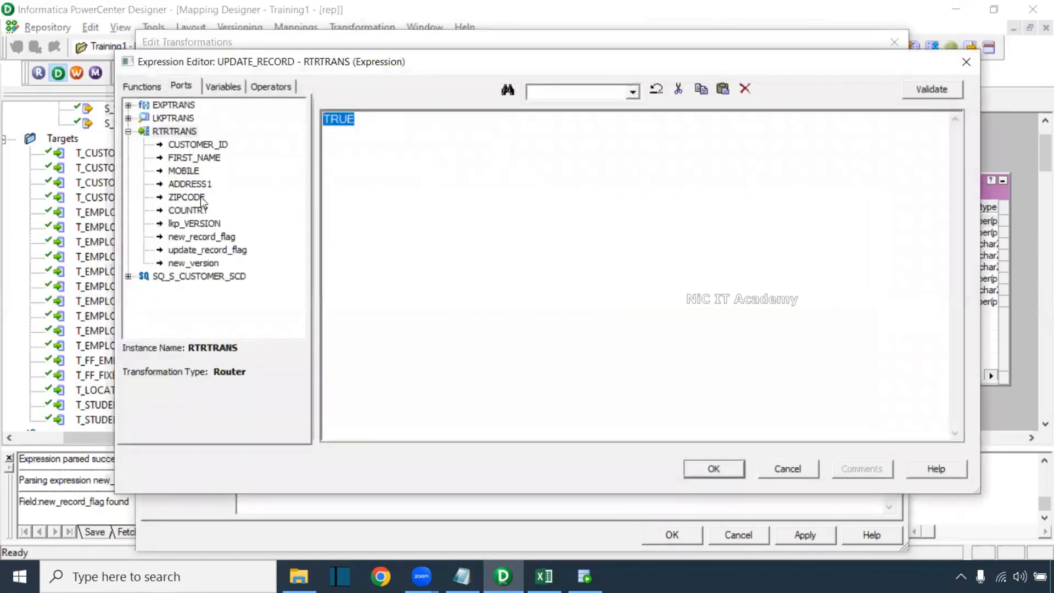
double_click(205, 250)
scroll(705, 352, "up", 10)
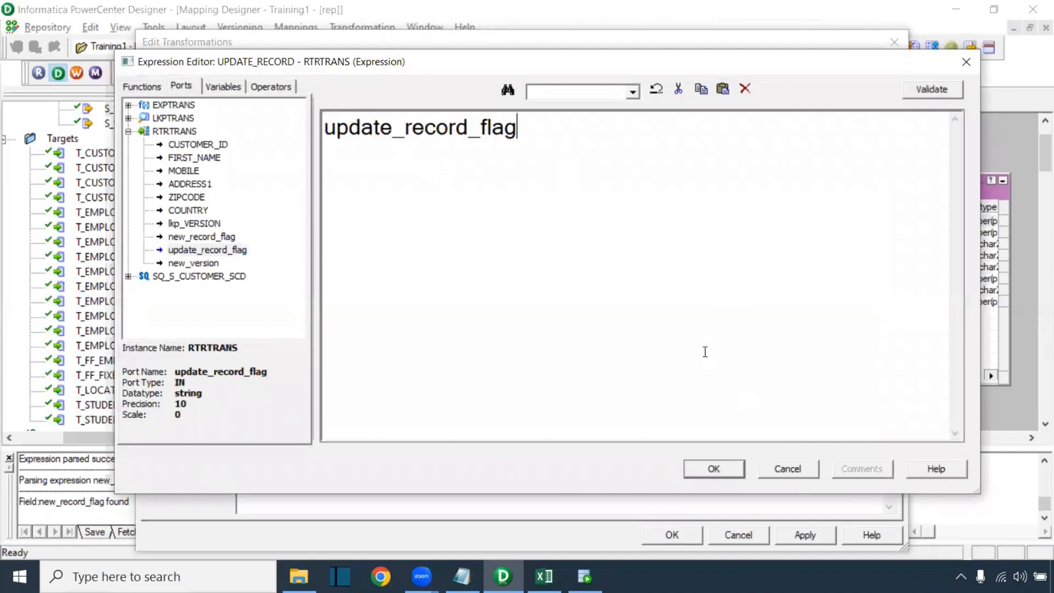
left_click(726, 470)
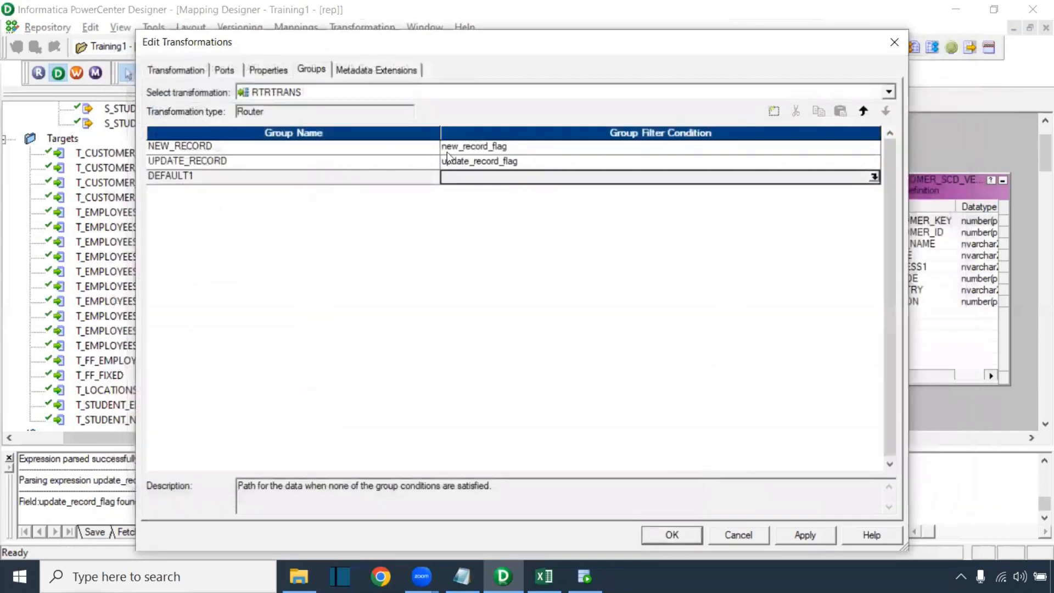
left_click(800, 533)
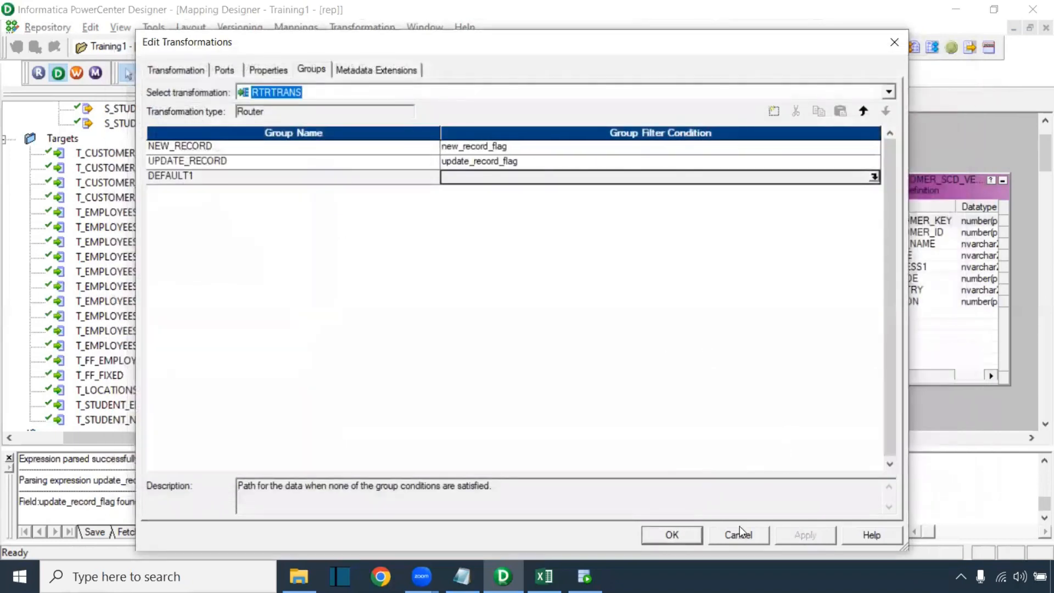
left_click(672, 534)
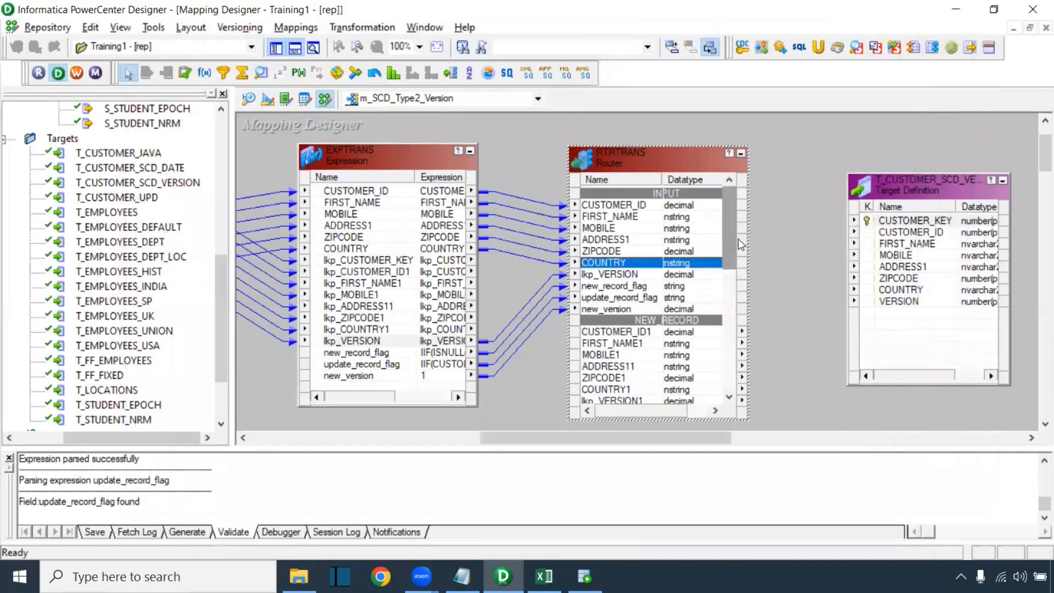
Link NEW_RECORD's CUSTOMER_ID1 through COUNTRY1 to the T_CUSTOMER_SCD_VERSION target columns
left_click_drag(936, 184, 970, 180)
left_click_drag(732, 230, 724, 266)
left_click(614, 243)
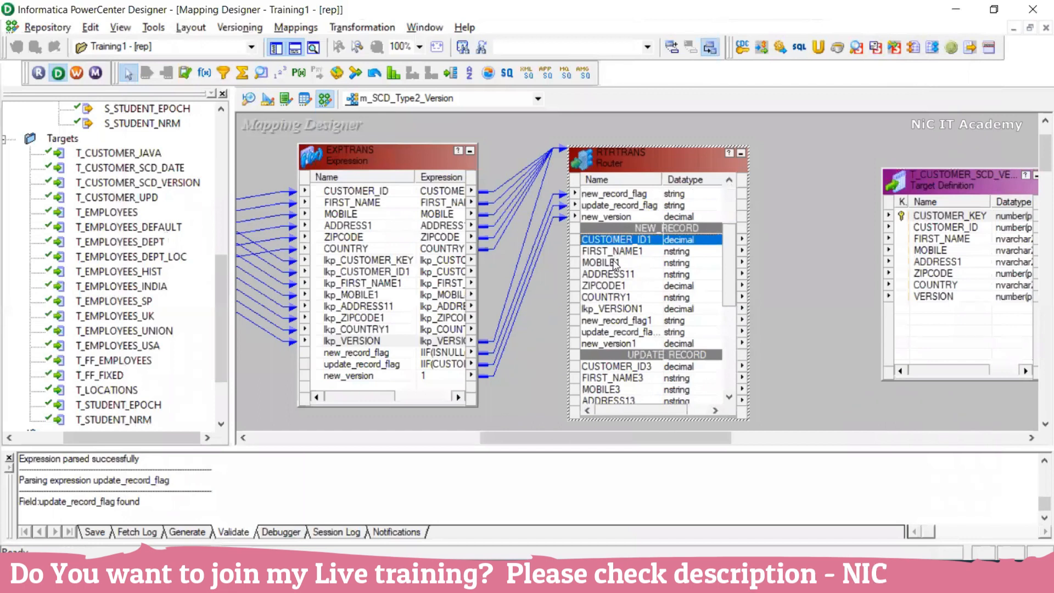
left_click(608, 299, "shift")
left_click_drag(626, 248, 934, 228)
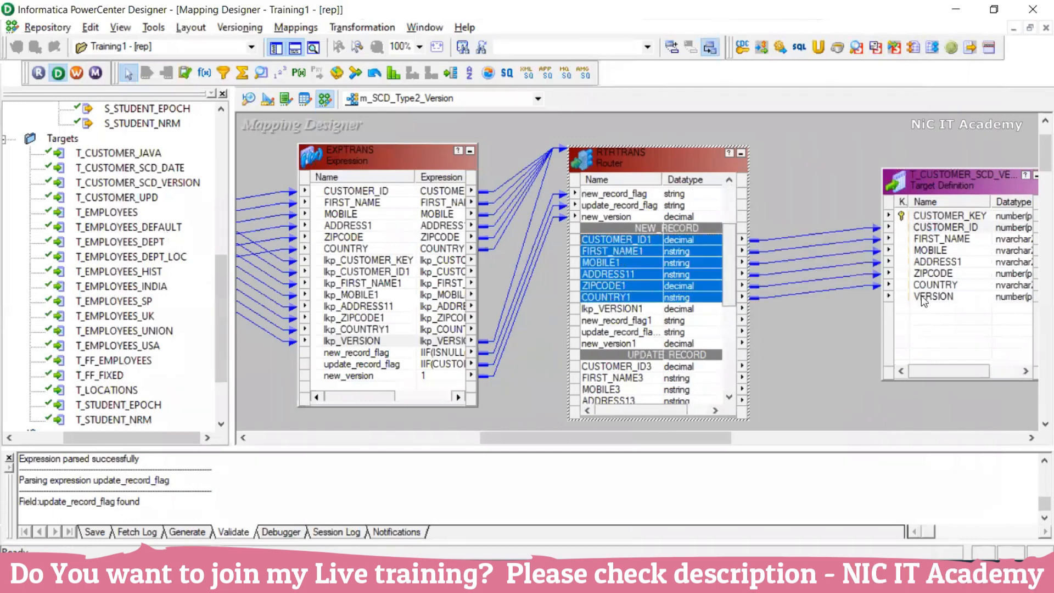
left_click(925, 299)
Link new_version1 to the target's VERSION column and shift the target further right
left_click(615, 343)
left_click_drag(620, 344, 941, 298)
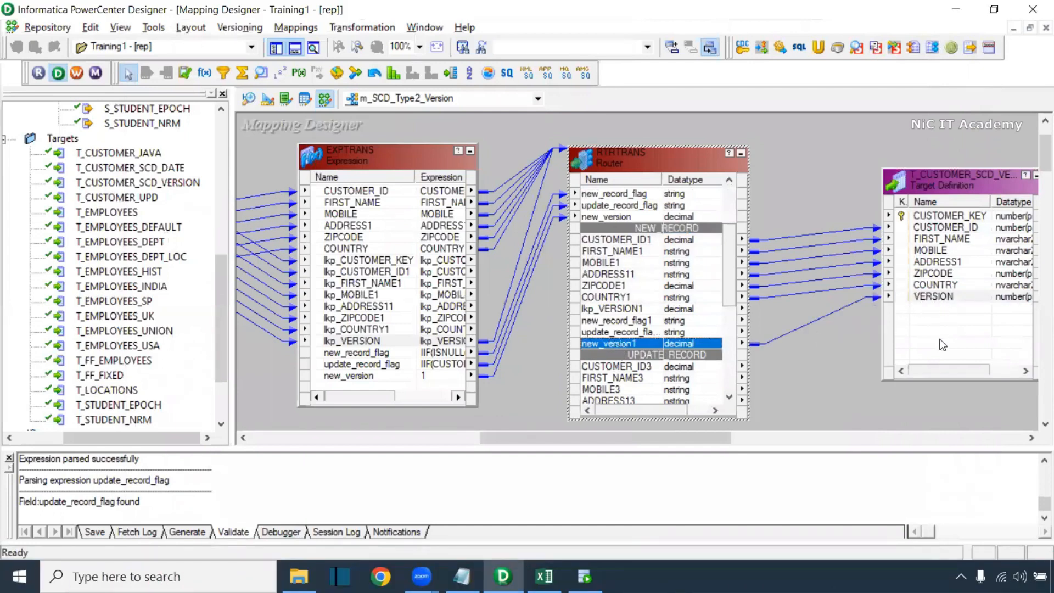
left_click_drag(705, 437, 761, 439)
left_click_drag(785, 186, 861, 170)
left_click(627, 145)
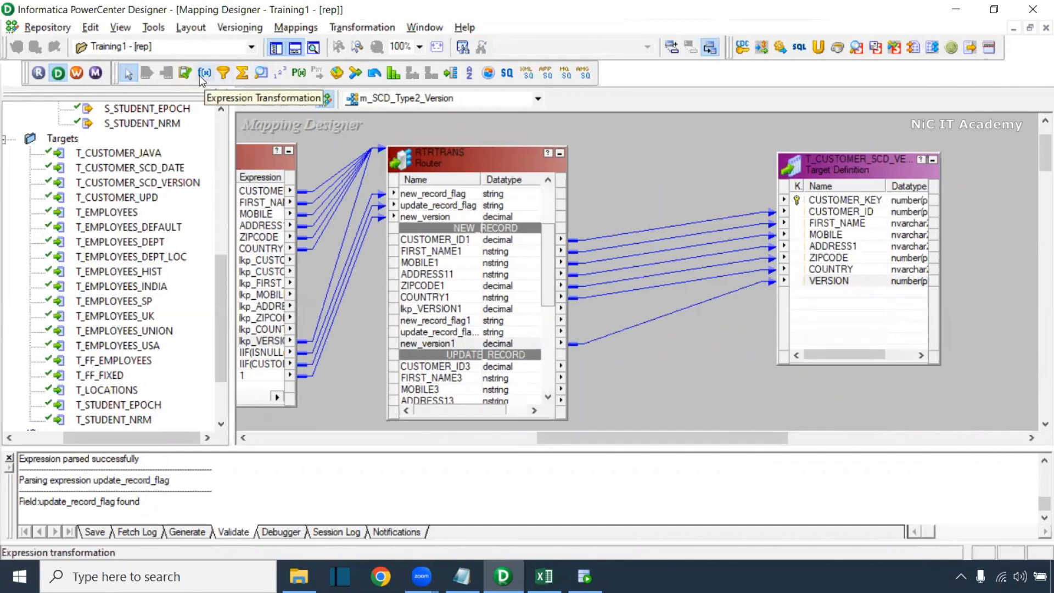
Add a SEQTRANS sequence generator beside the target and link its NEXTVAL to CUSTOMER_KEY
left_click(281, 80)
left_click(624, 137)
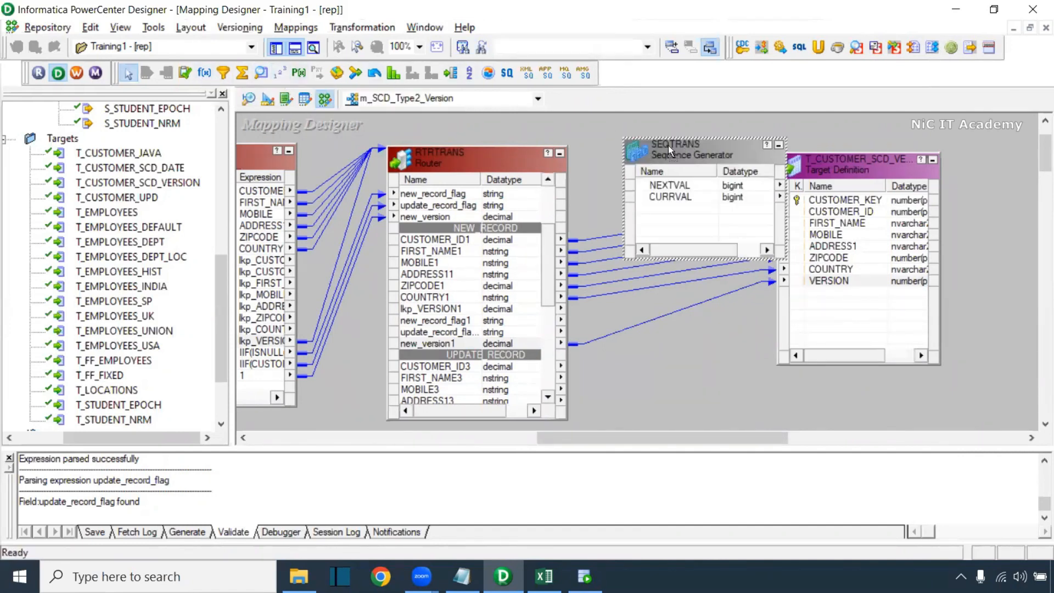
left_click_drag(669, 148, 628, 143)
left_click(640, 181)
left_click_drag(608, 182, 833, 201)
Set the SEQTRANS Start Value to 1
double_click(672, 150)
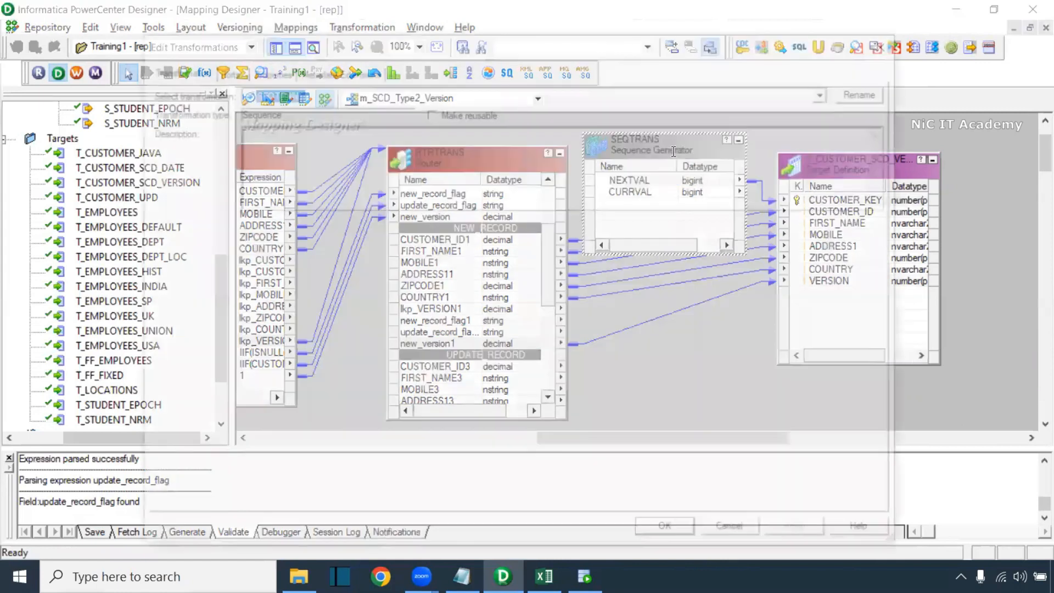
left_click(259, 69)
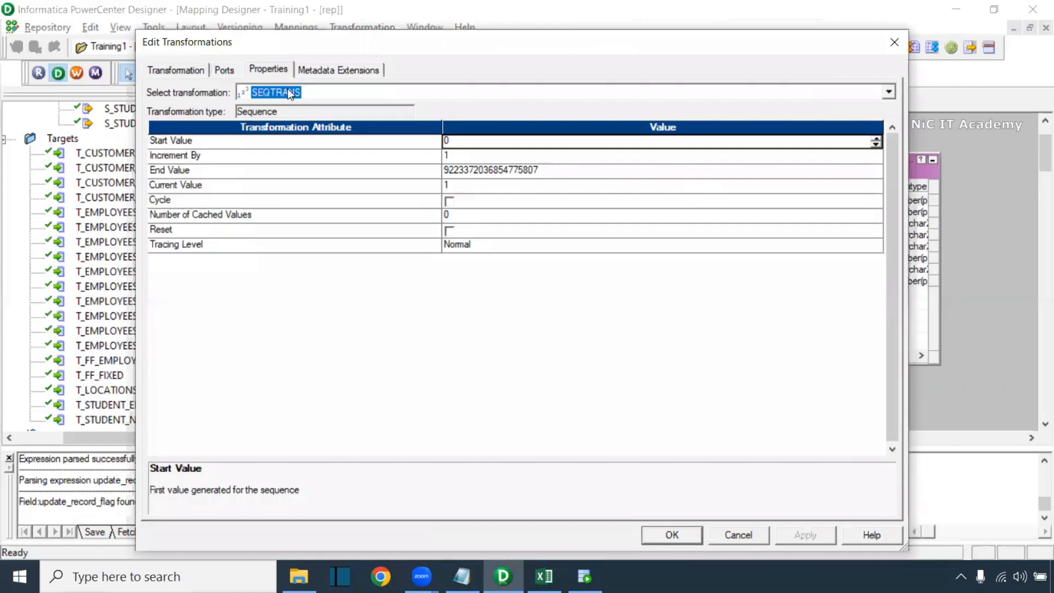
left_click(450, 141)
left_click_drag(450, 141, 425, 138)
type("1")
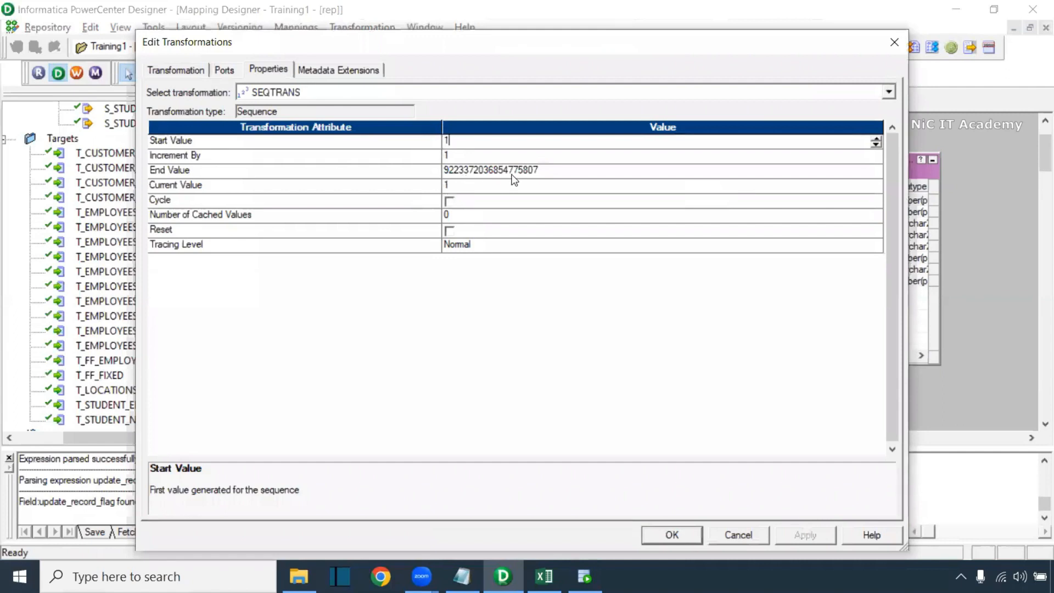
left_click(671, 536)
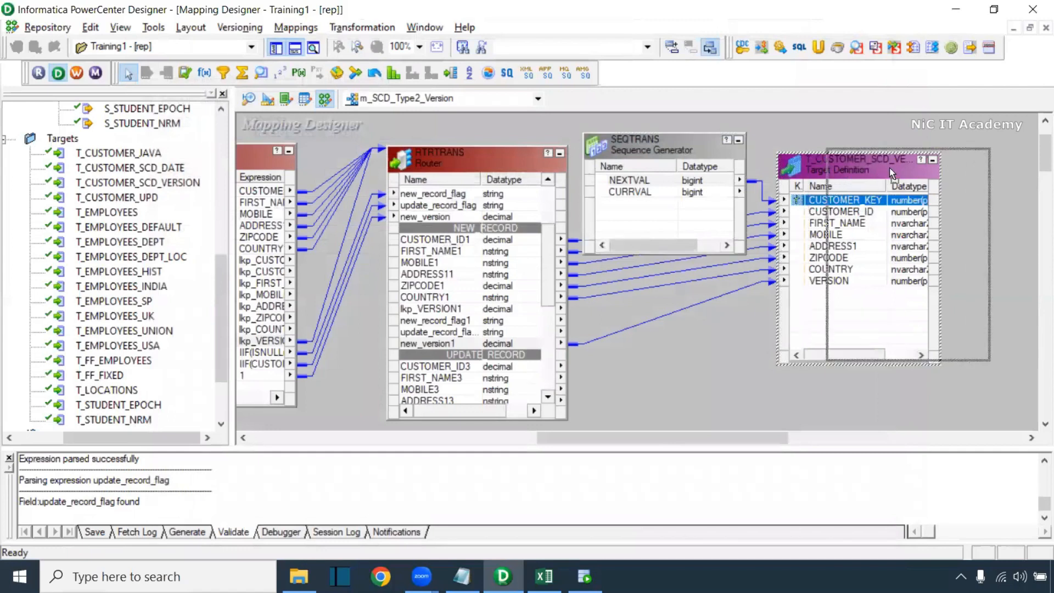
Rearrange the version target and mapping canvas, then bring the SCD workbook in Excel forward
left_click_drag(890, 167, 944, 162)
left_click_drag(756, 451, 753, 516)
left_click_drag(552, 291, 549, 314)
left_click(470, 264)
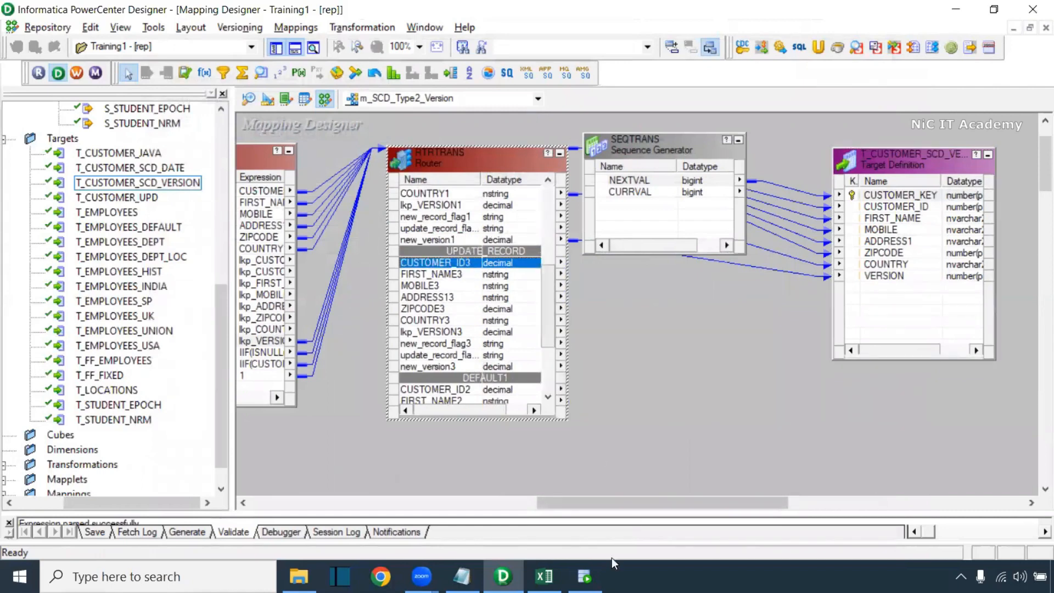
left_click(544, 576)
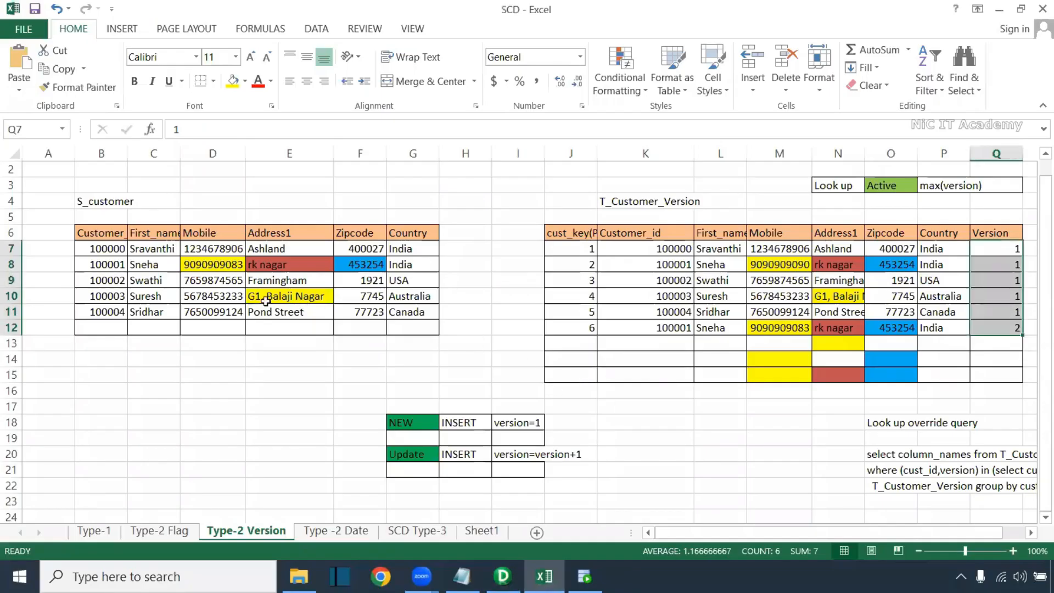
Select the Version values Q7:Q12 in Excel, then return to the version target in Designer
left_click(744, 334)
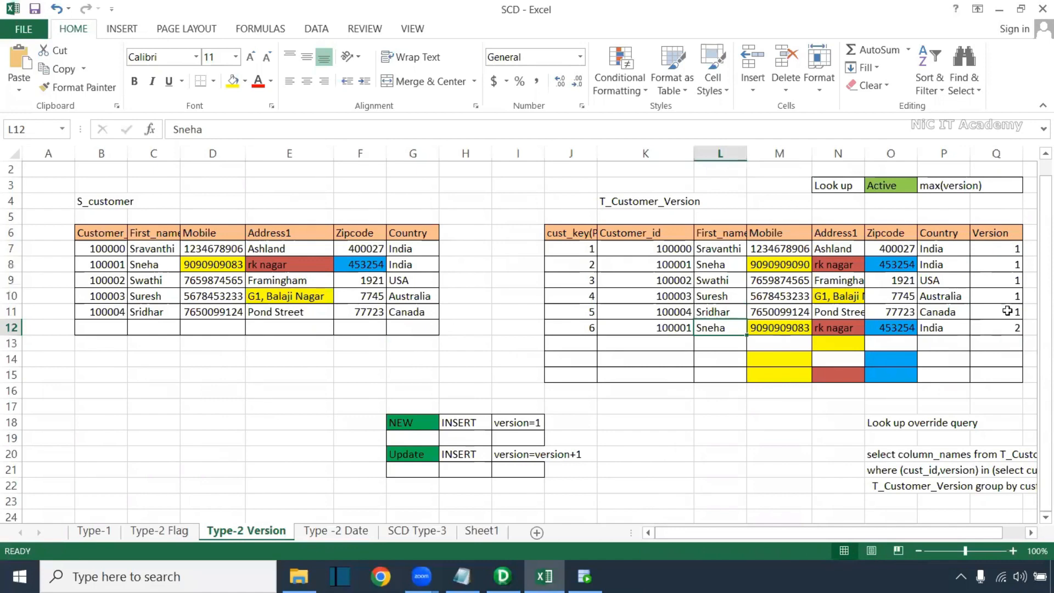
left_click_drag(1009, 253, 1005, 330)
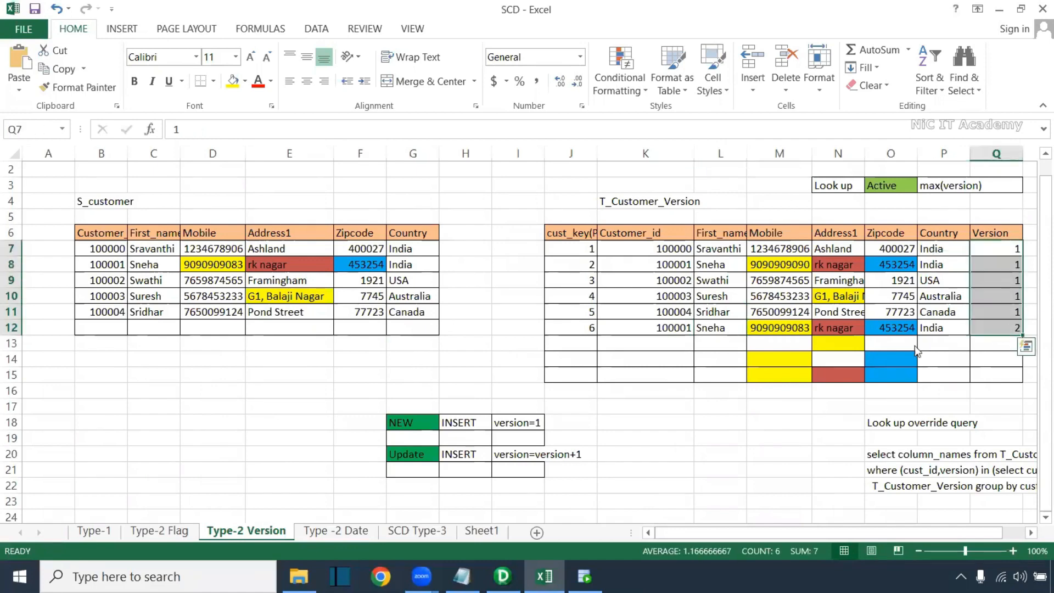
key("alt+Tab")
left_click(959, 196)
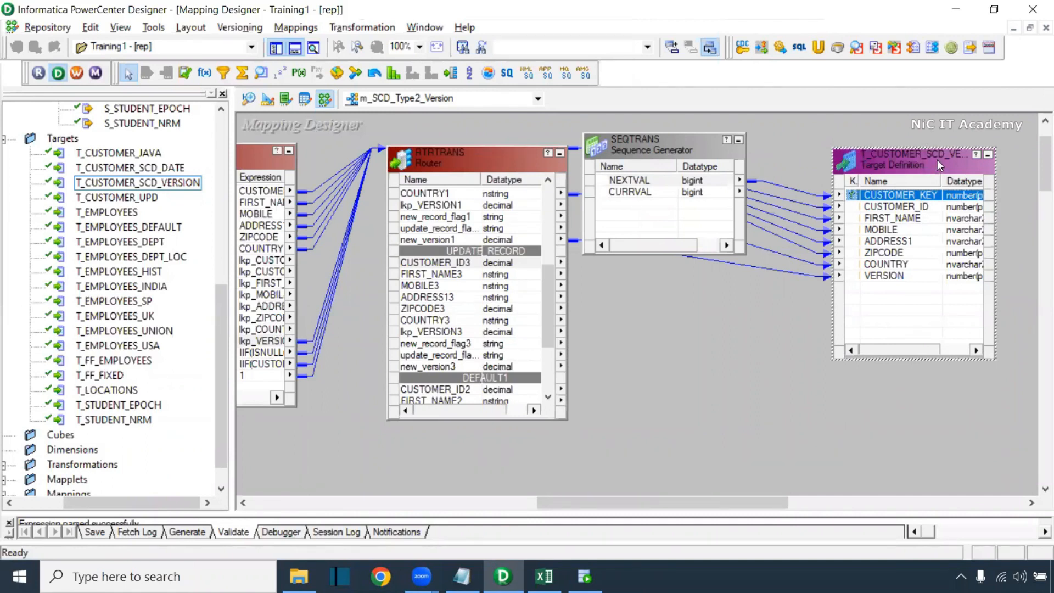
Paste a copy of the version target below the original and resize both boxes
key("ctrl+v")
left_click_drag(708, 149, 899, 406)
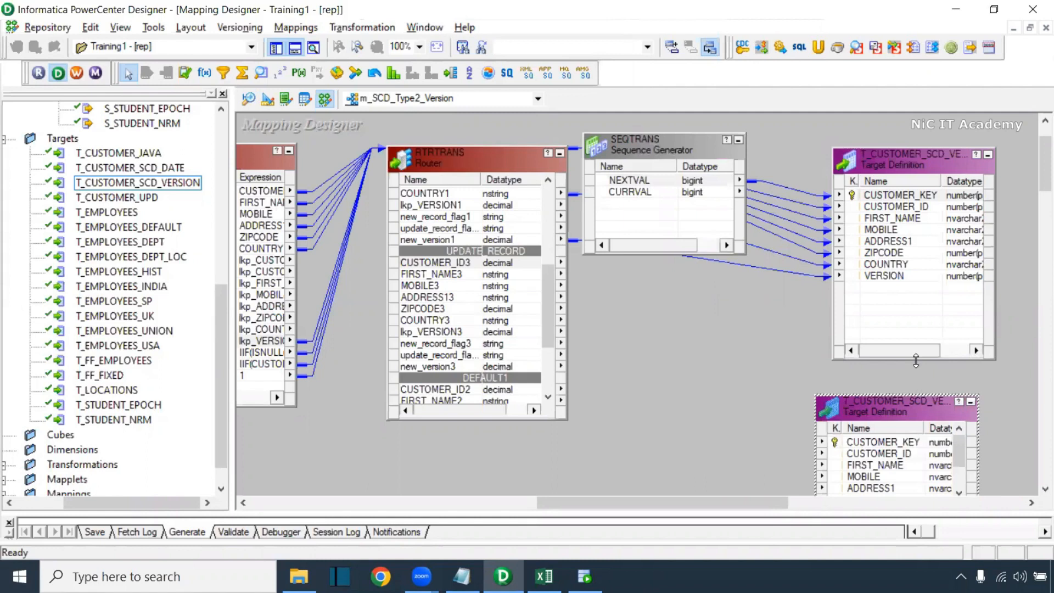
left_click_drag(916, 360, 916, 307)
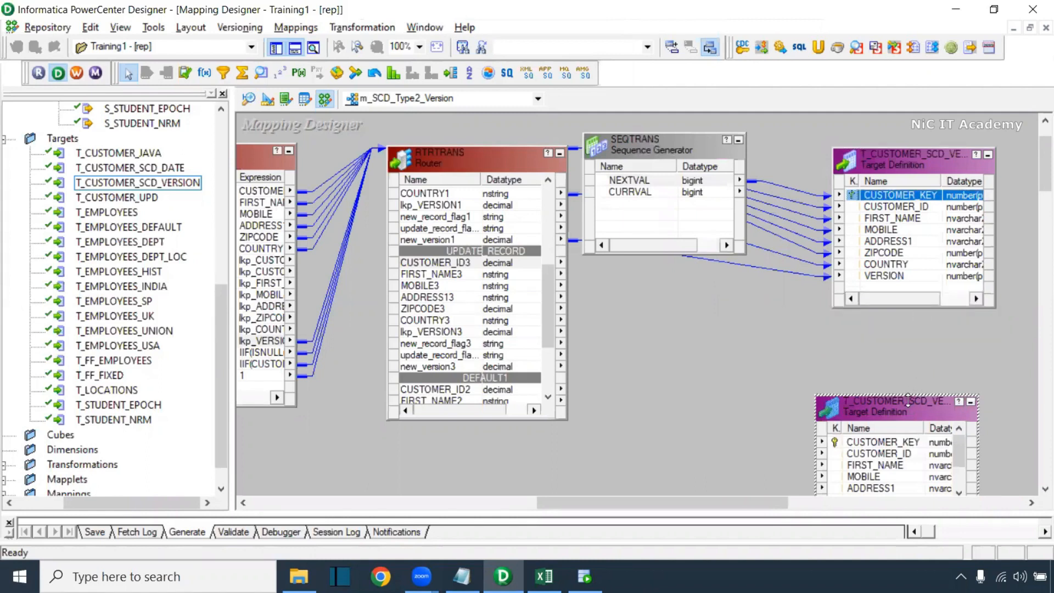
left_click_drag(908, 399, 1035, 354)
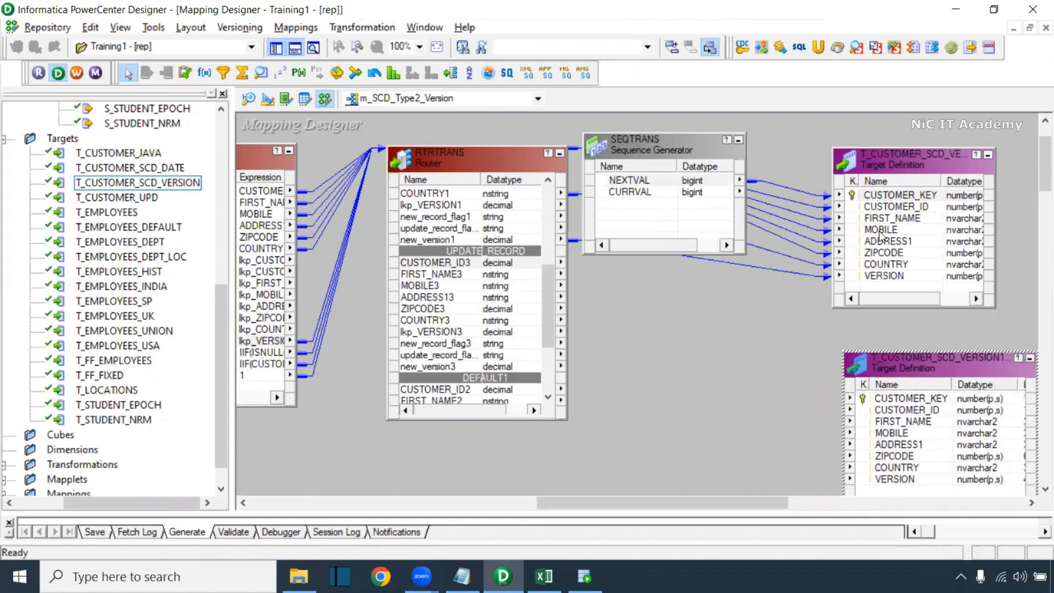
Inspect the original target's and T_CUSTOMER_SCD_VERSION1's settings, closing both unchanged
double_click(909, 160)
double_click(387, 181)
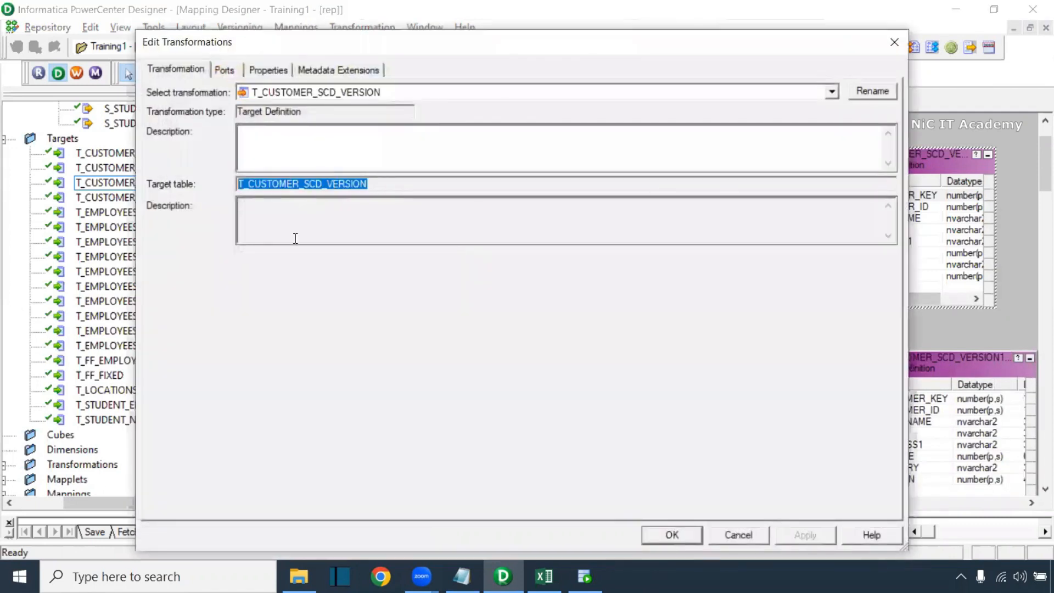
left_click(743, 533)
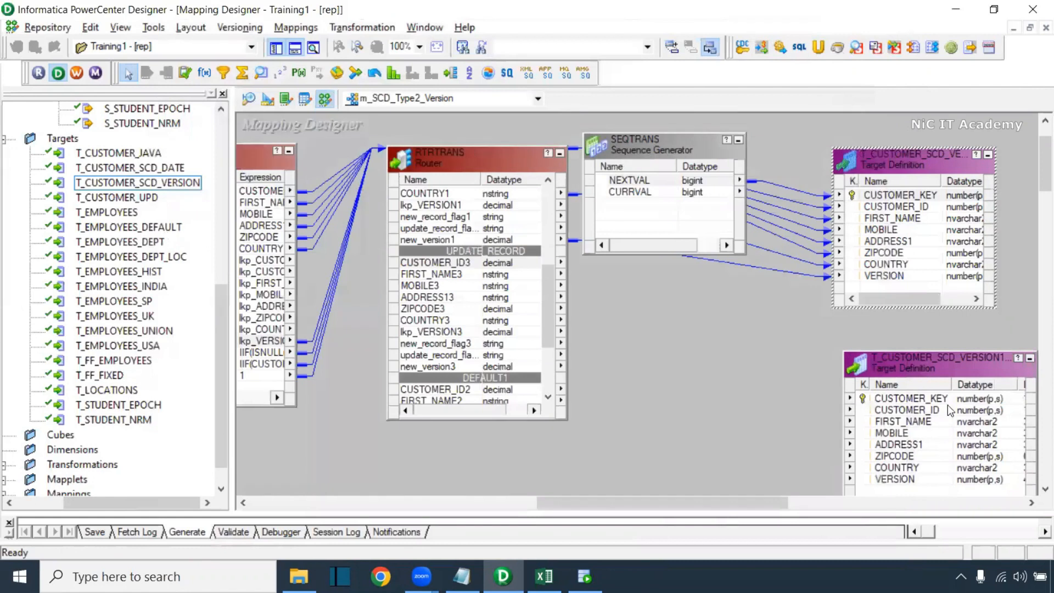
double_click(936, 367)
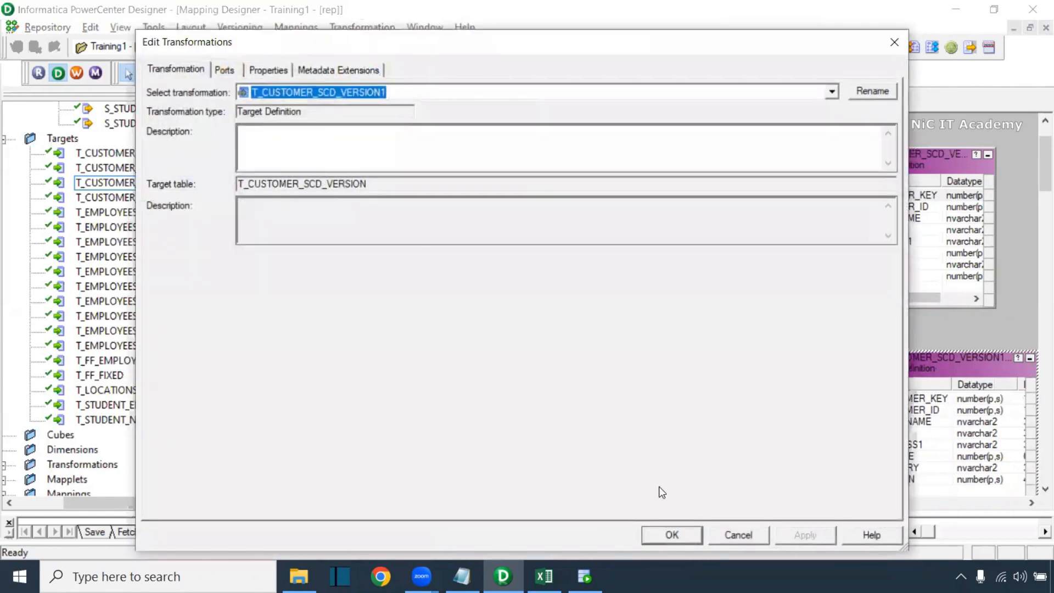
left_click(746, 534)
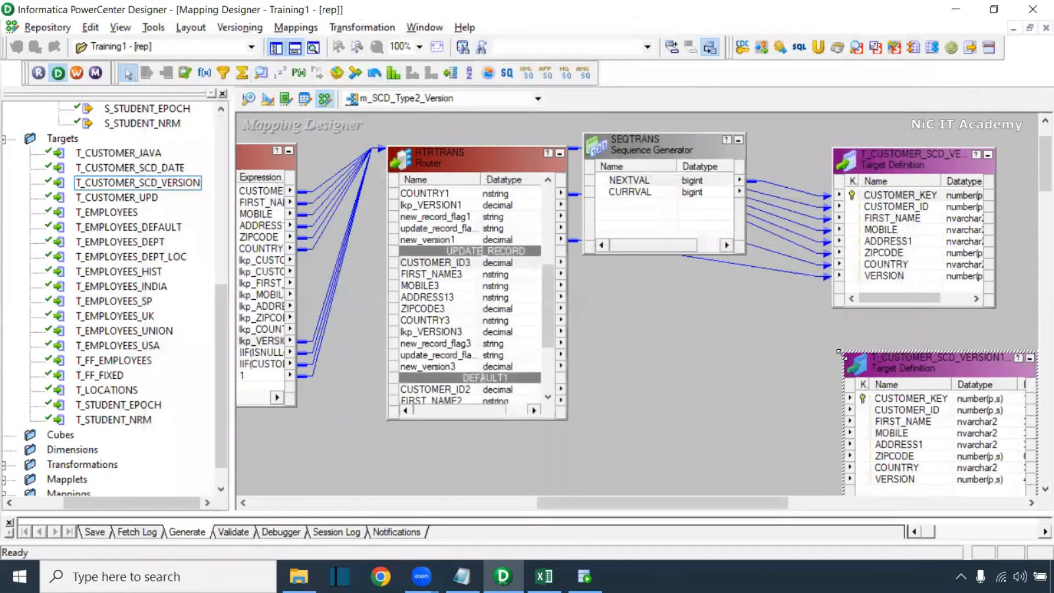
Link SEQTRANS NEXTVAL to CUSTOMER_KEY of T_CUSTOMER_SCD_VERSION1
left_click_drag(841, 352, 814, 328)
left_click(643, 180)
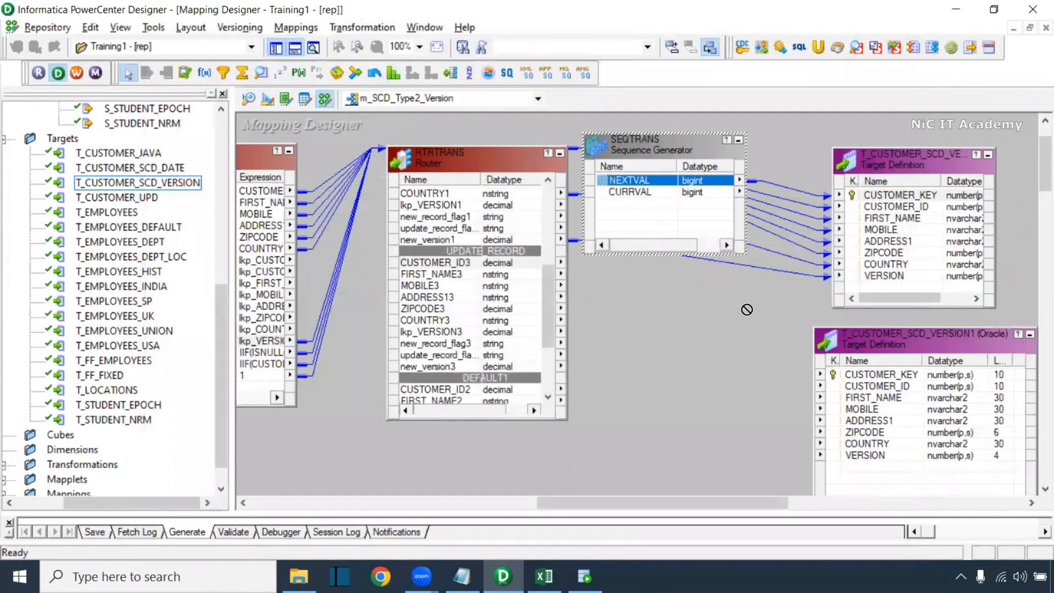
left_click_drag(863, 380, 864, 377)
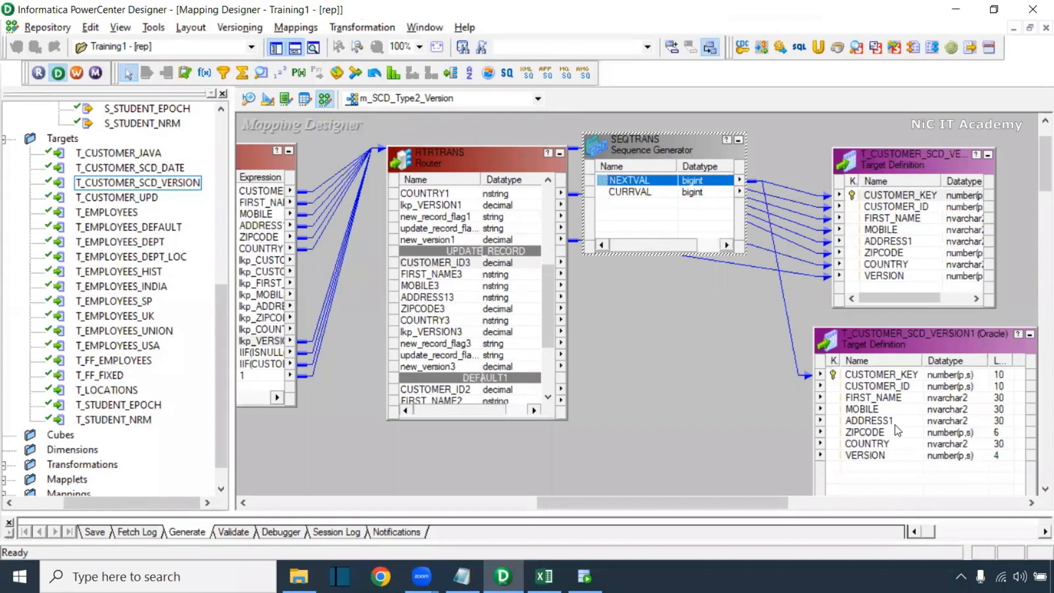
left_click_drag(924, 343, 943, 344)
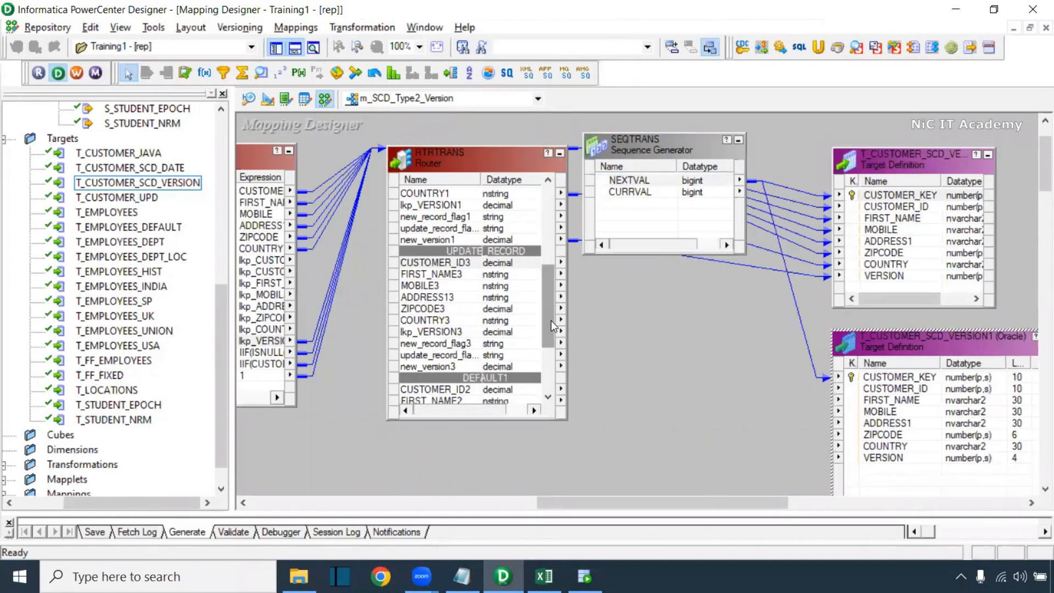
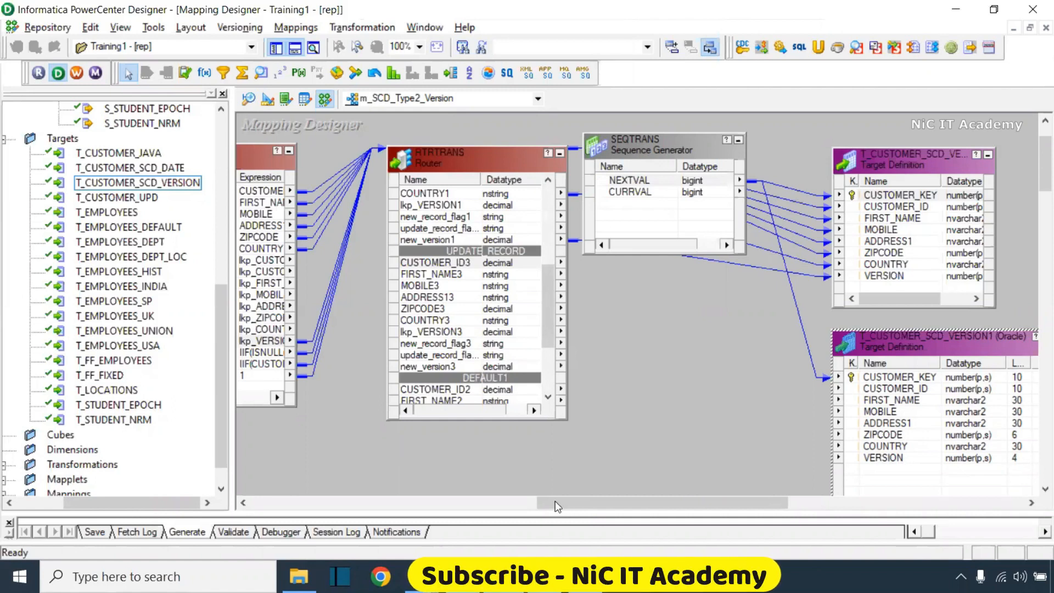
Trace where EXPTRANS's lkp_VERSION and update_record_flag ports get their values from the lookup's VERSION
left_click_drag(555, 501, 482, 501)
left_click(412, 347)
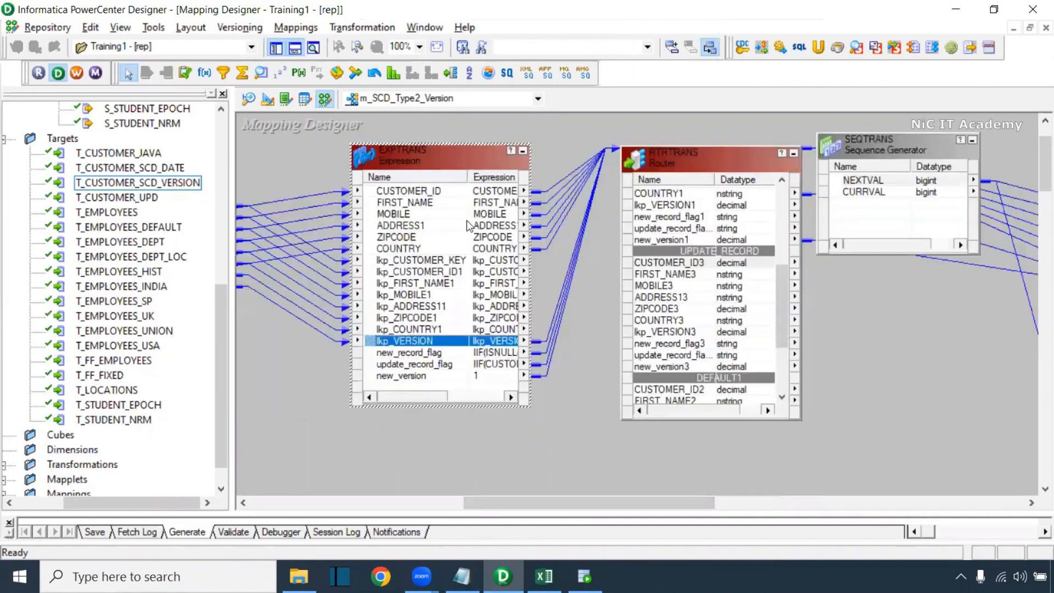
key("alt+Tab")
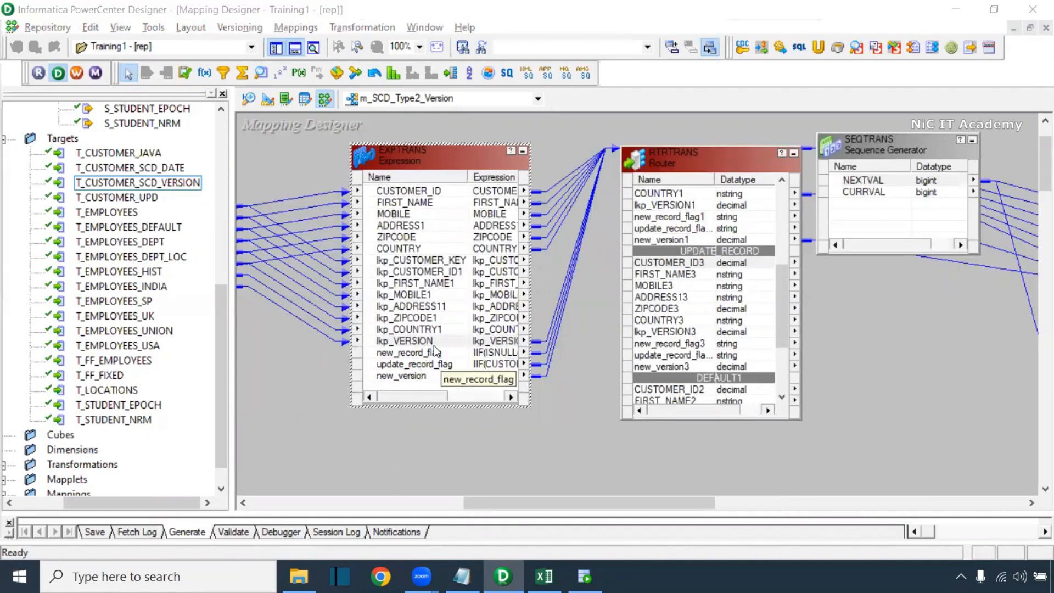
left_click(408, 364)
left_click_drag(543, 504, 433, 500)
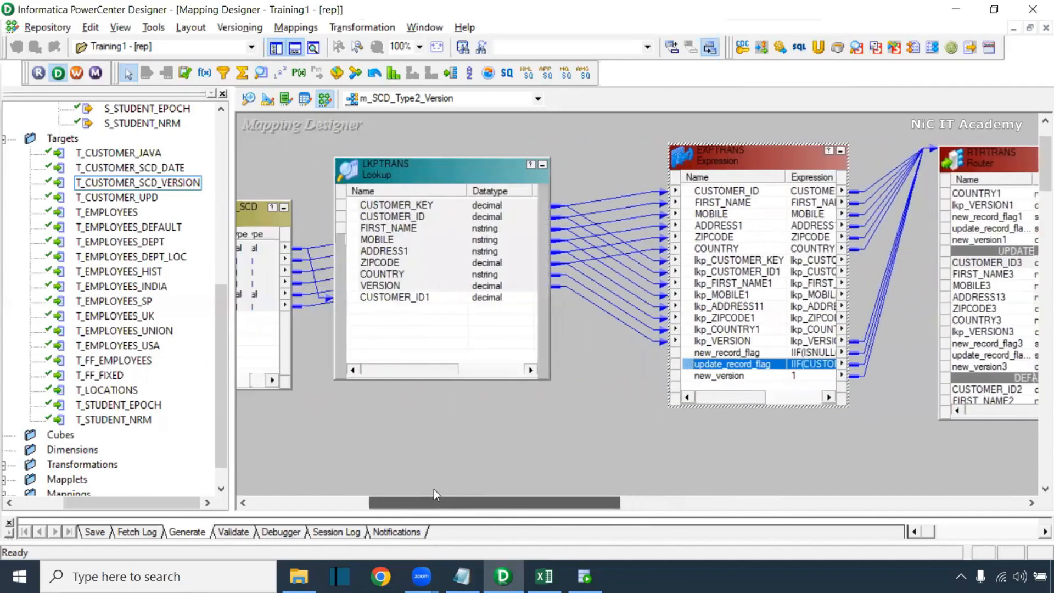
left_click(387, 286)
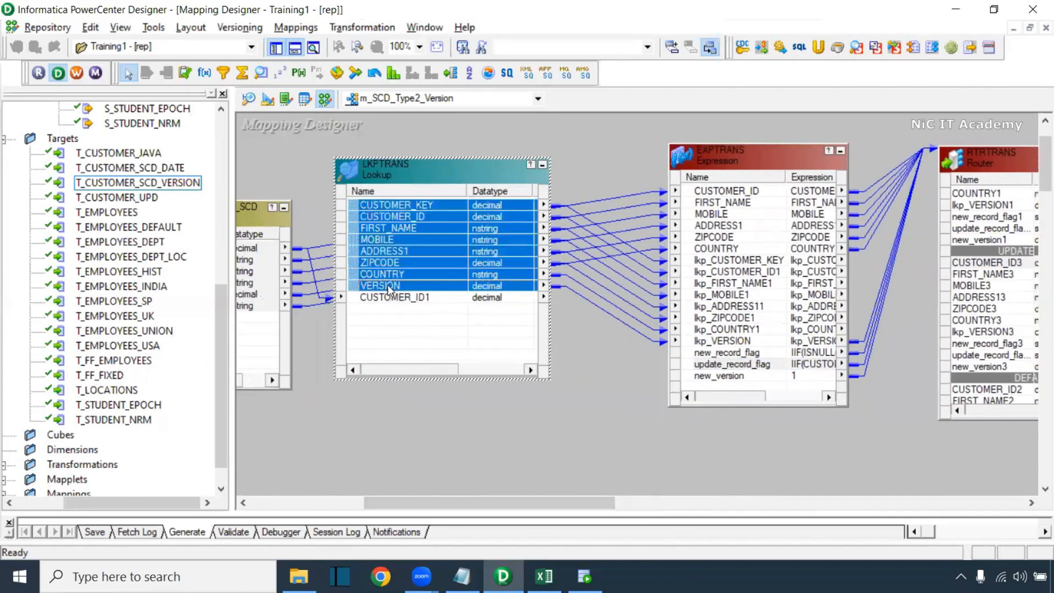
left_click(578, 295)
left_click(757, 342)
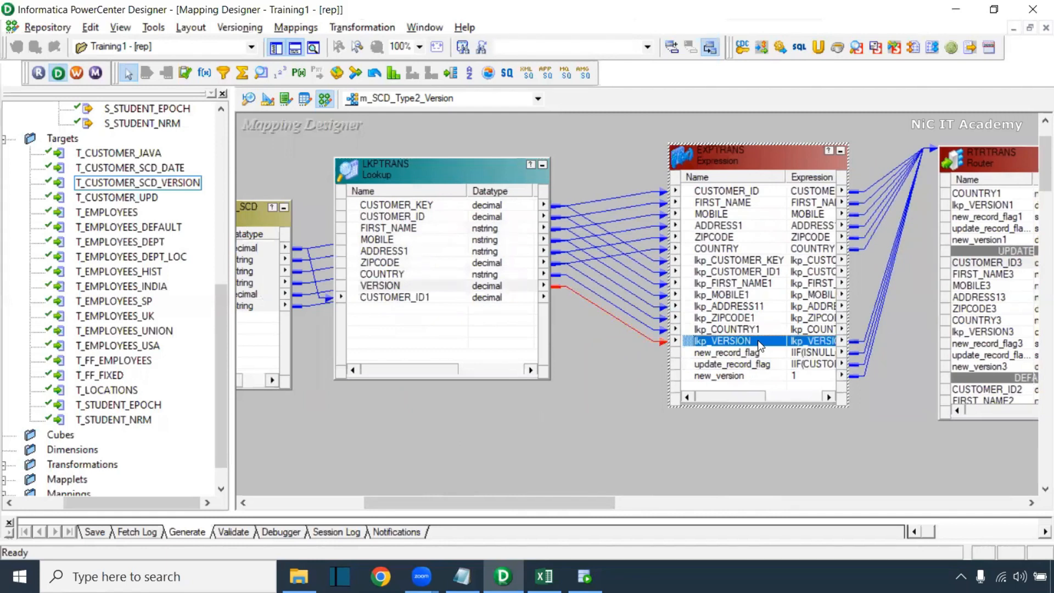
Review EXPTRANS's port list unchanged, then nudge T_CUSTOMER_SCD_VERSION1 right and EXPTRANS up
double_click(760, 161)
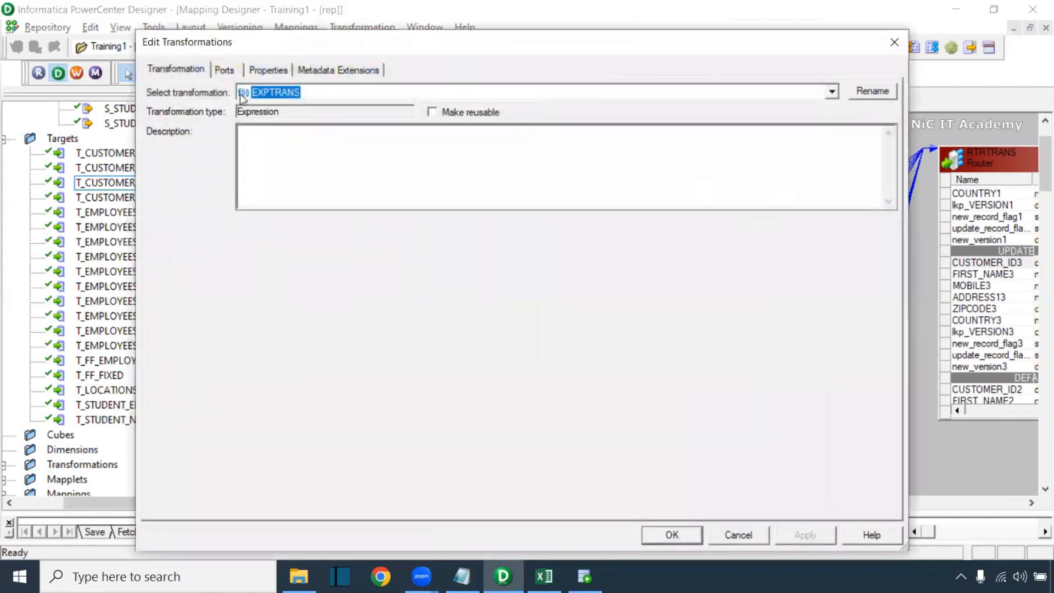
left_click(224, 71)
left_click(895, 42)
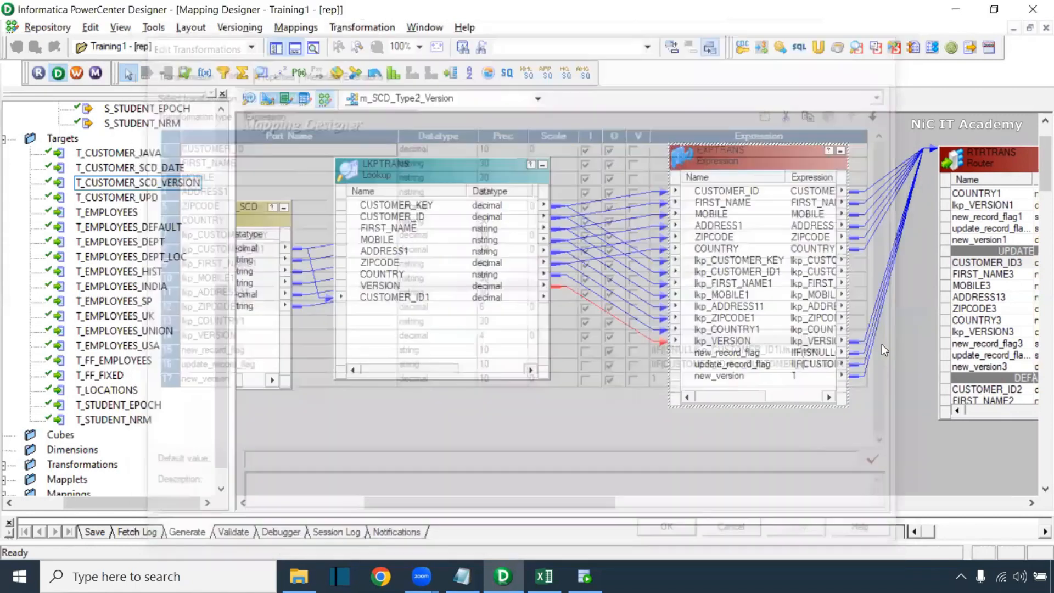
left_click(743, 506)
left_click(744, 506)
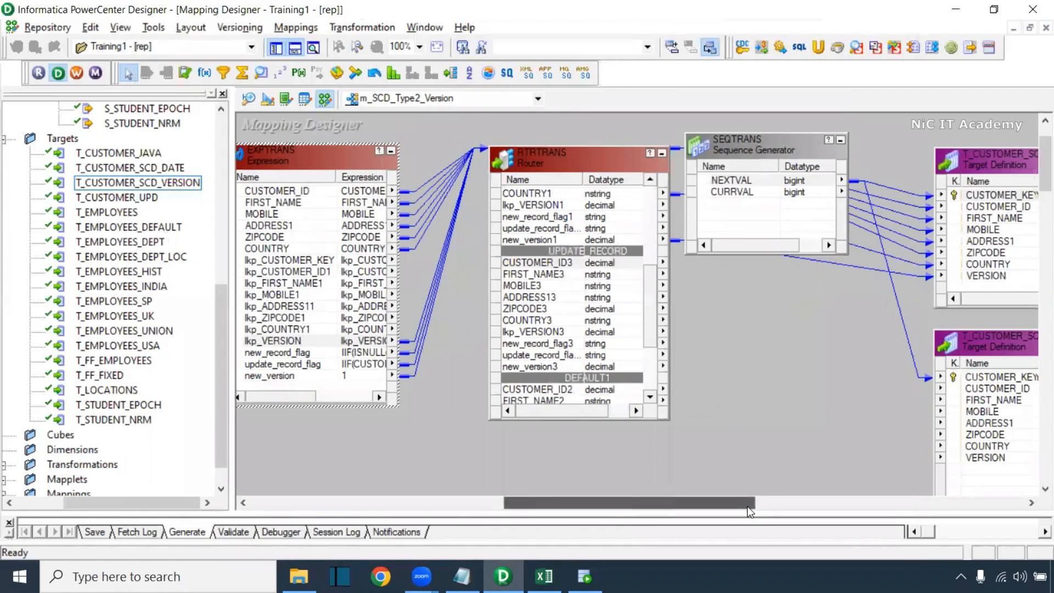
left_click(747, 506)
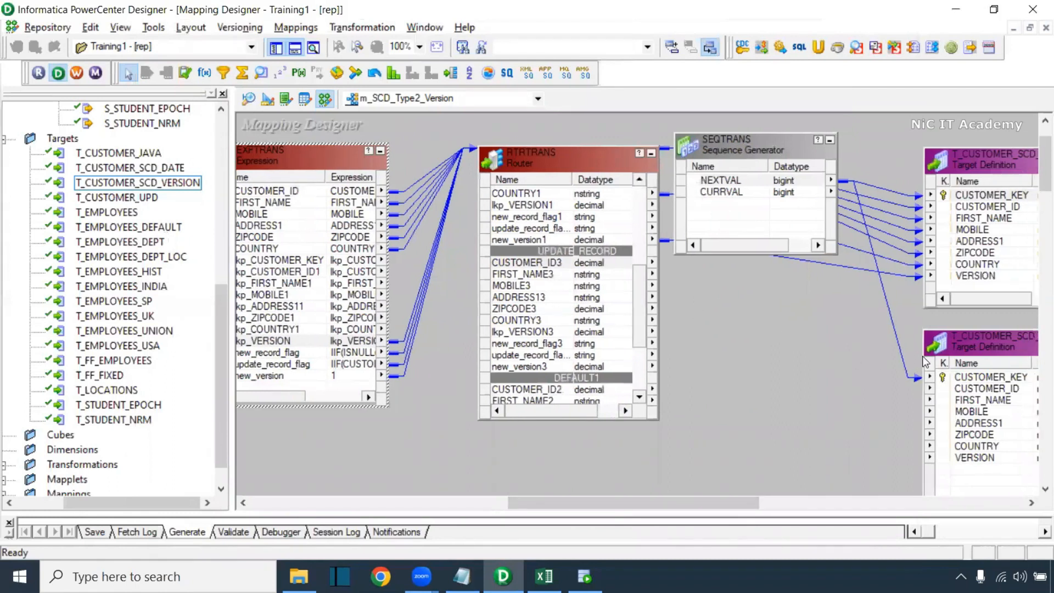
left_click_drag(955, 345, 961, 345)
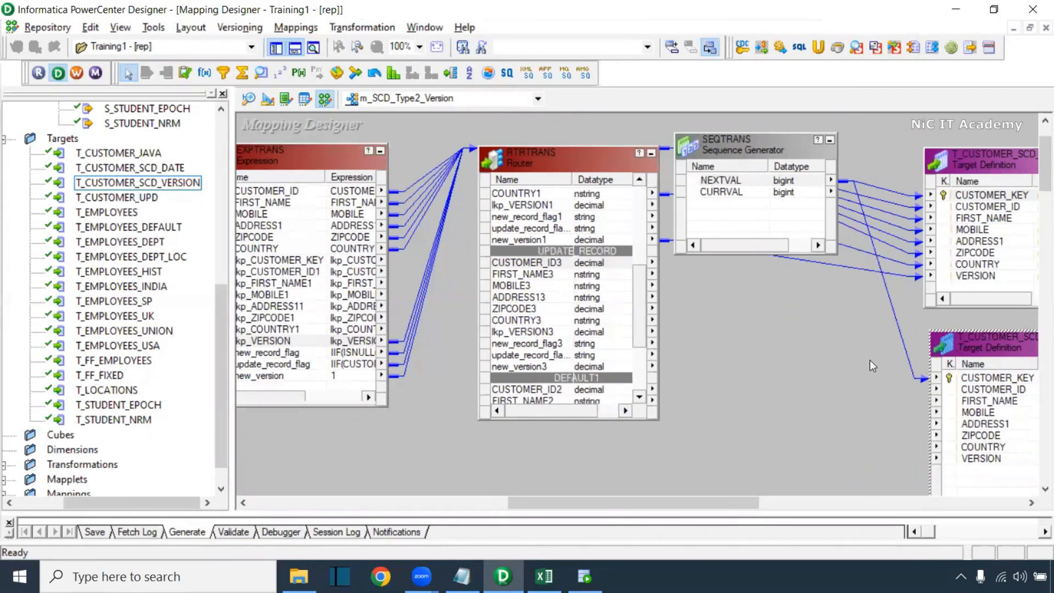
left_click_drag(685, 503, 571, 501)
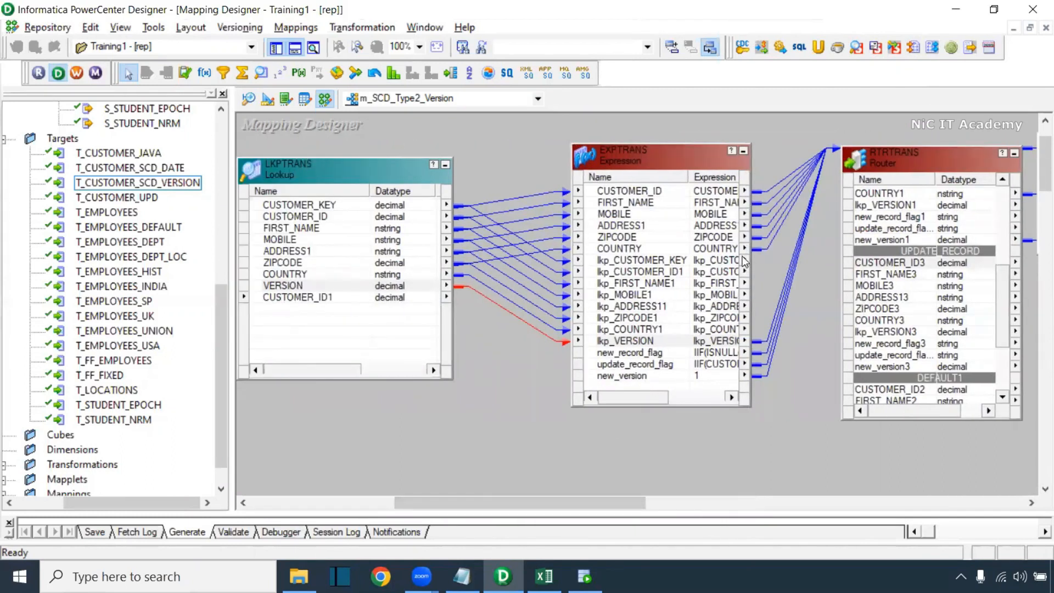
left_click_drag(656, 146, 656, 128)
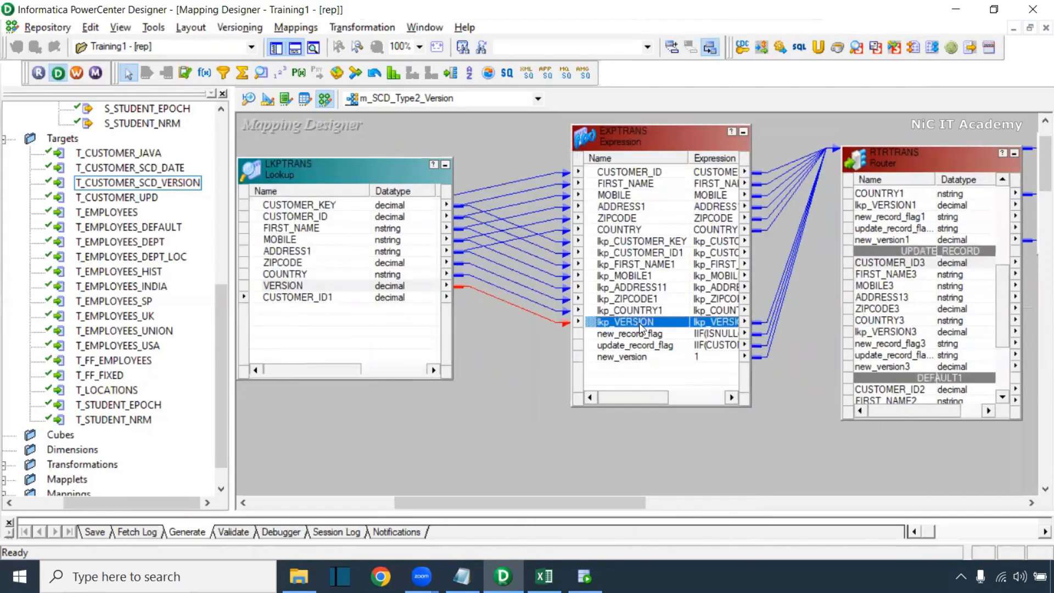
Add an output-only decimal port named upd_version to EXPTRANS
double_click(621, 356)
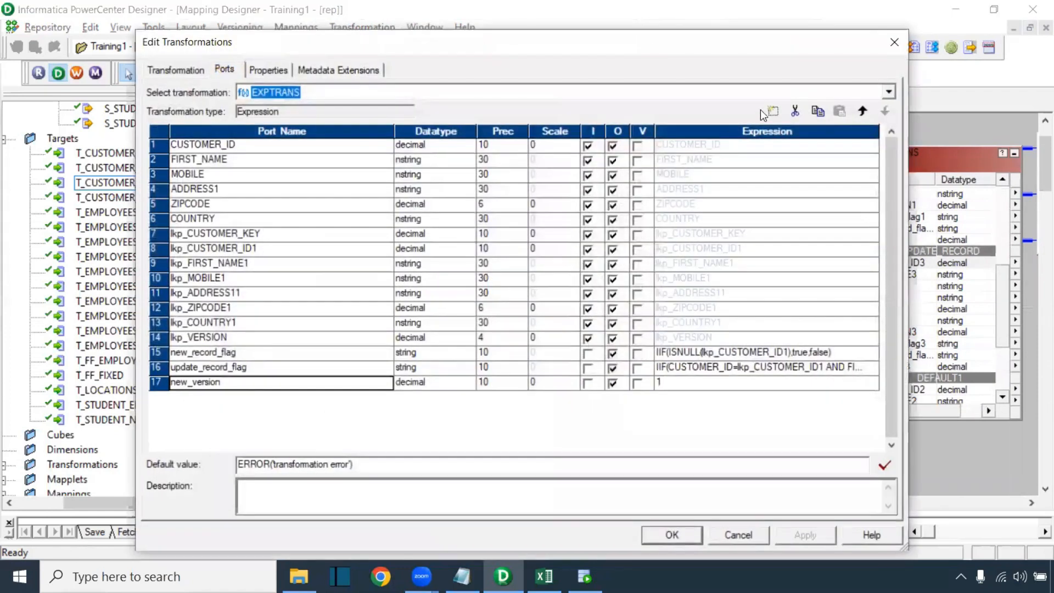
left_click(766, 111)
left_click(221, 398)
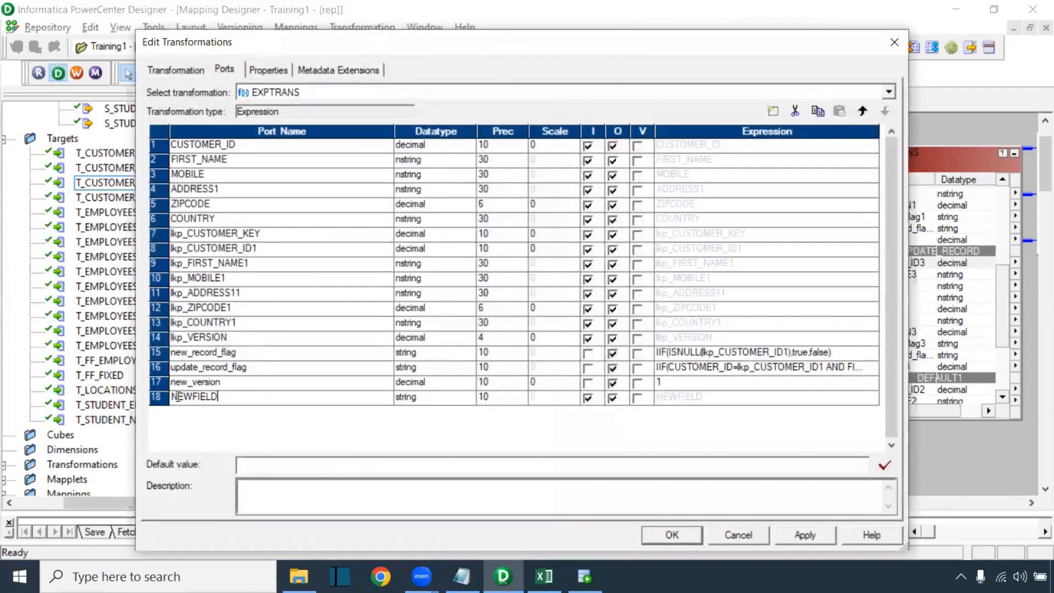
type("upd_version")
left_click(417, 398)
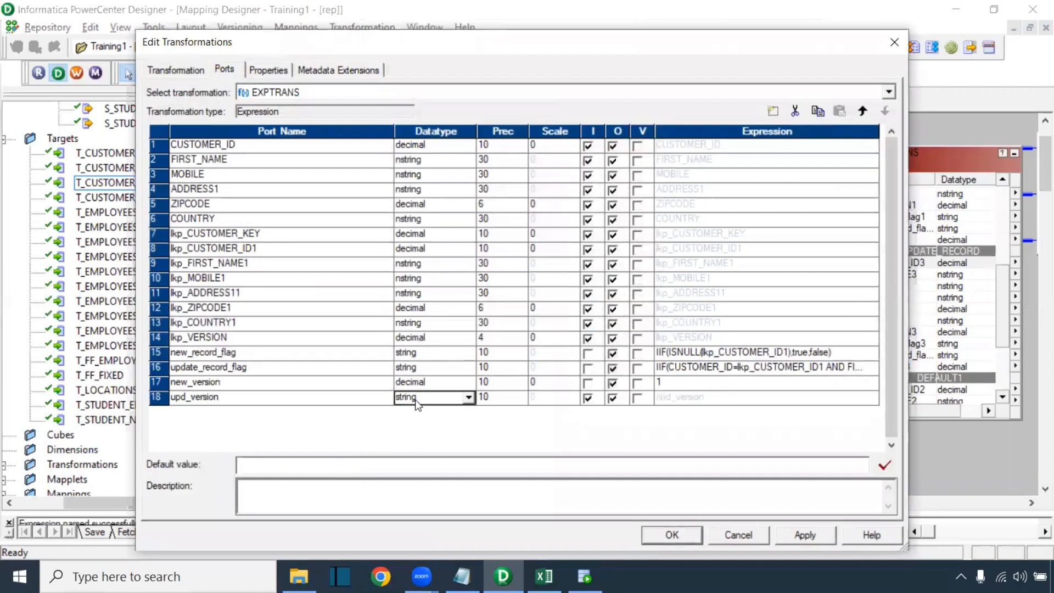
left_click(418, 398)
left_click(417, 447)
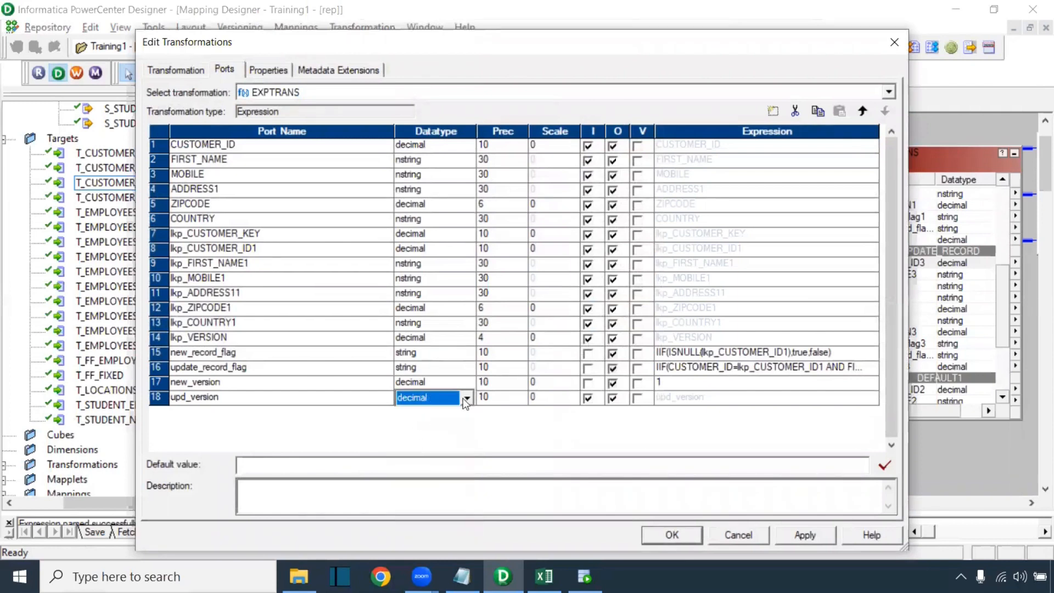
left_click(586, 399)
left_click(718, 400)
left_click(872, 397)
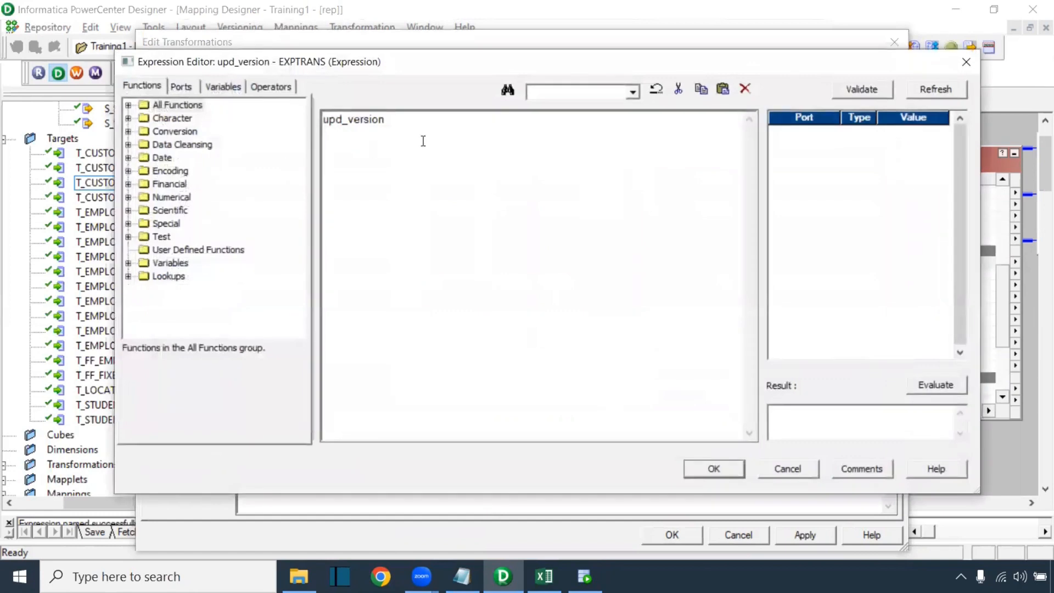
Set upd_version's expression to lkp_VERSION+1, validate it and apply the port changes
left_click_drag(424, 141, 292, 121)
left_click(175, 85)
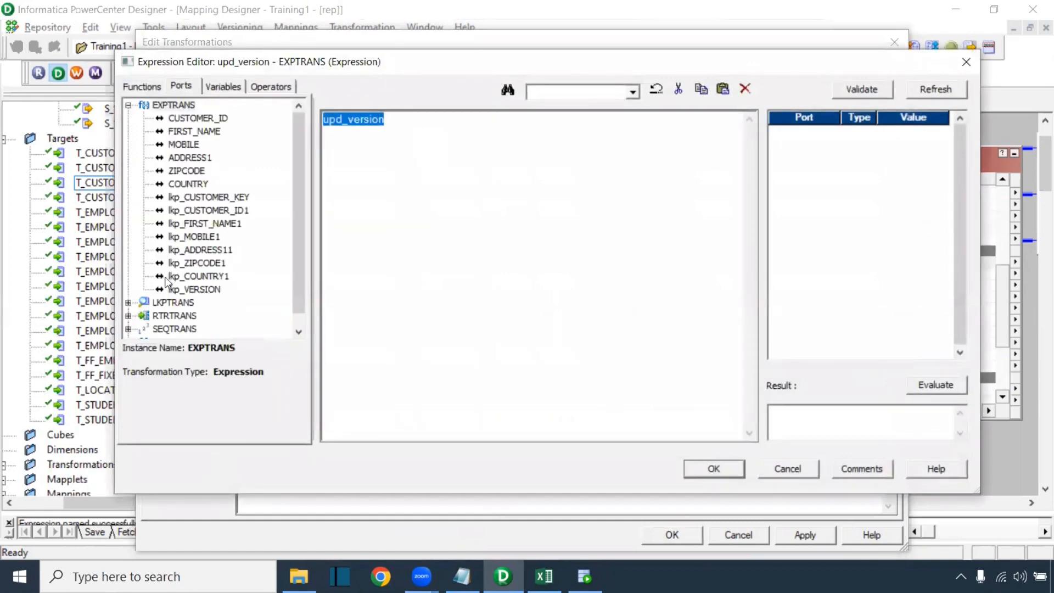
left_click(213, 291)
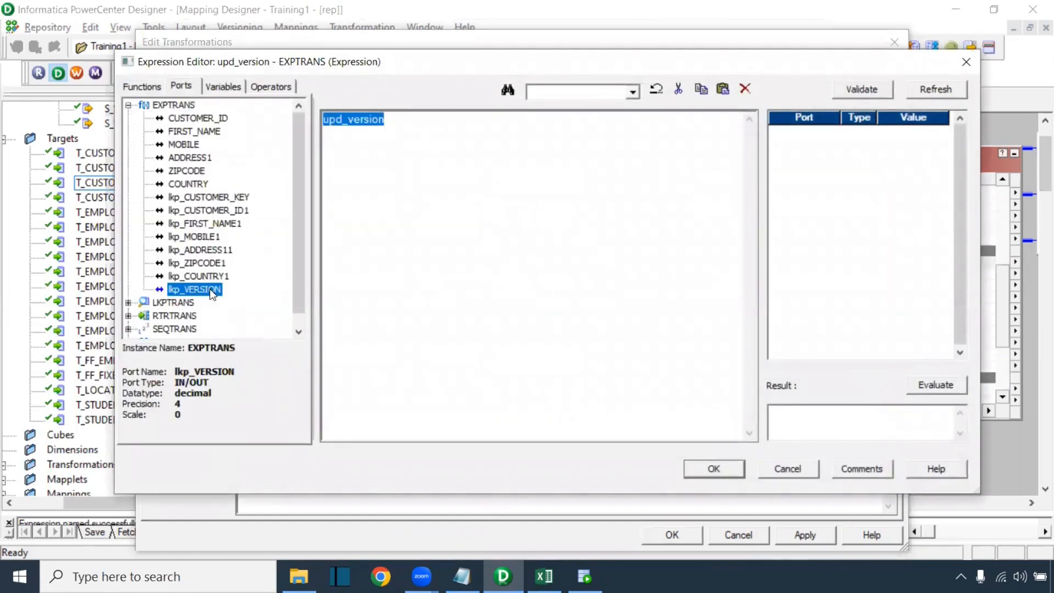
double_click(197, 288)
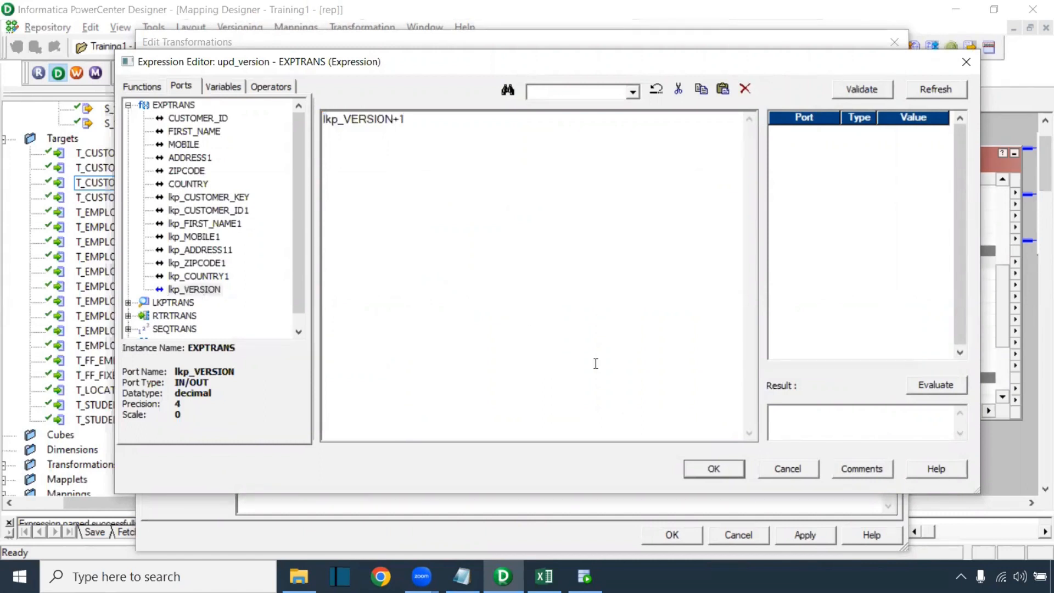
left_click(865, 91)
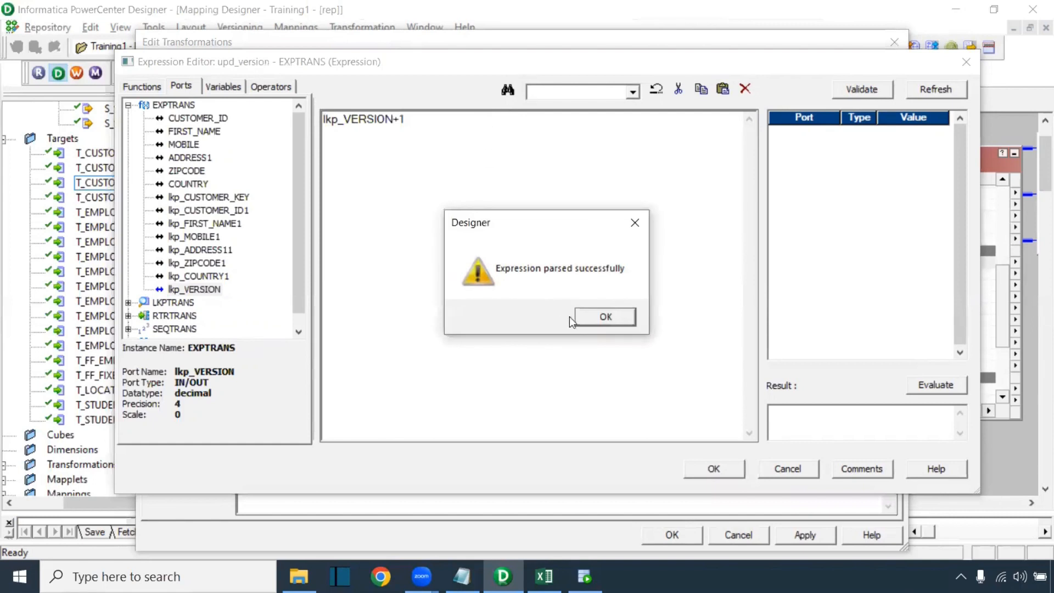
left_click(601, 316)
left_click(712, 470)
left_click(807, 537)
left_click(222, 397)
left_click_drag(222, 397, 168, 417)
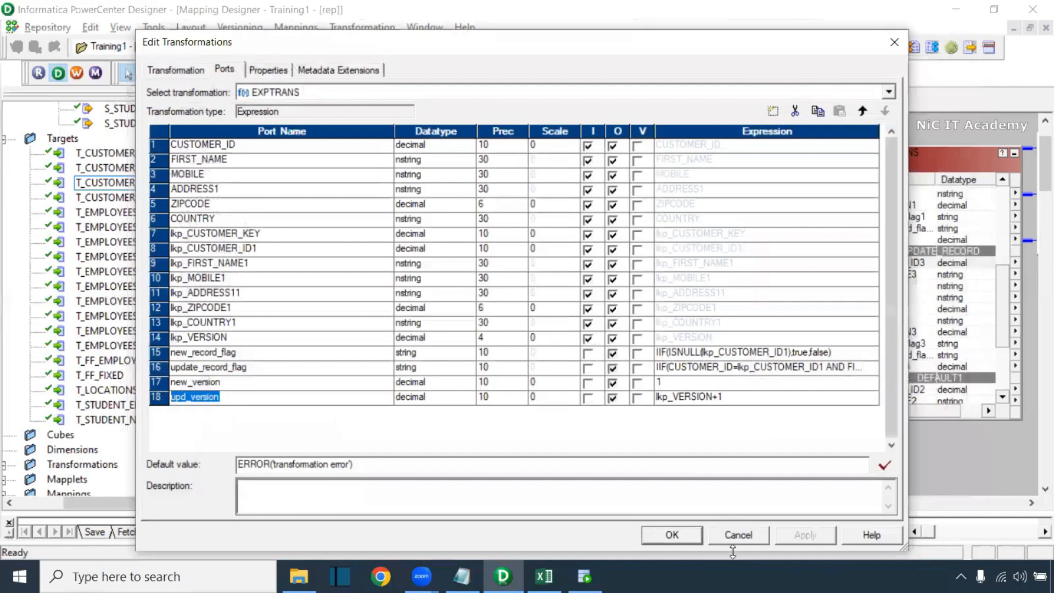
left_click(673, 535)
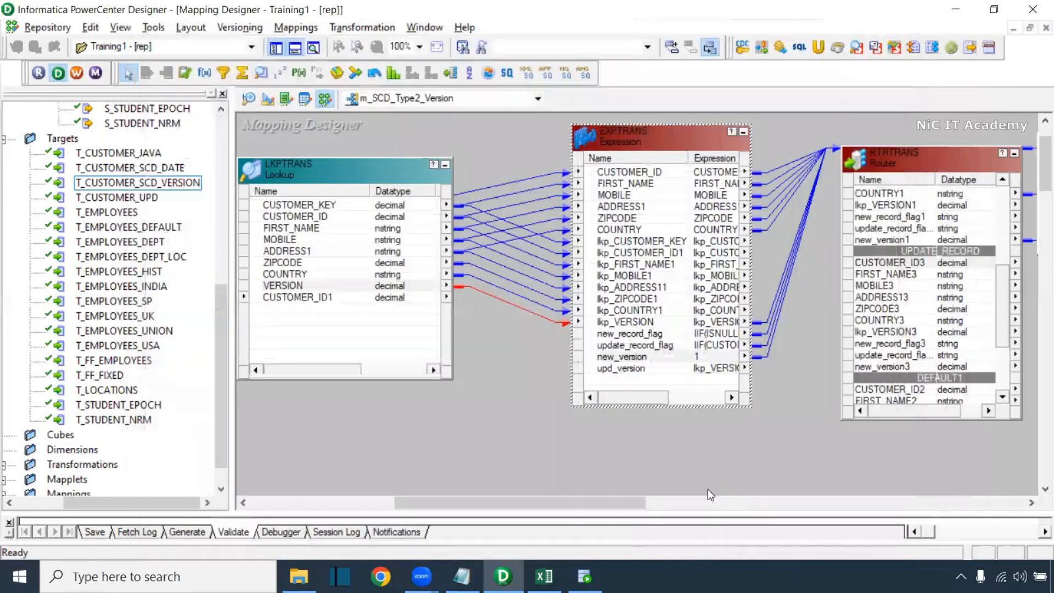
Compare the new_version ports in EXPTRANS and the router, then drag upd_version toward the router
left_click(650, 369)
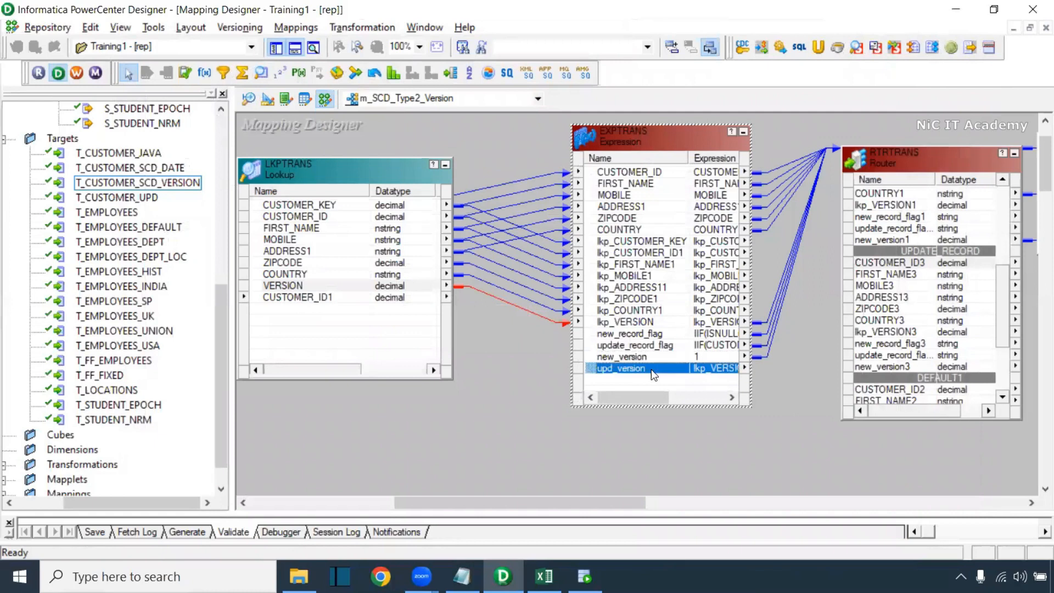
left_click_drag(1001, 308, 1000, 194)
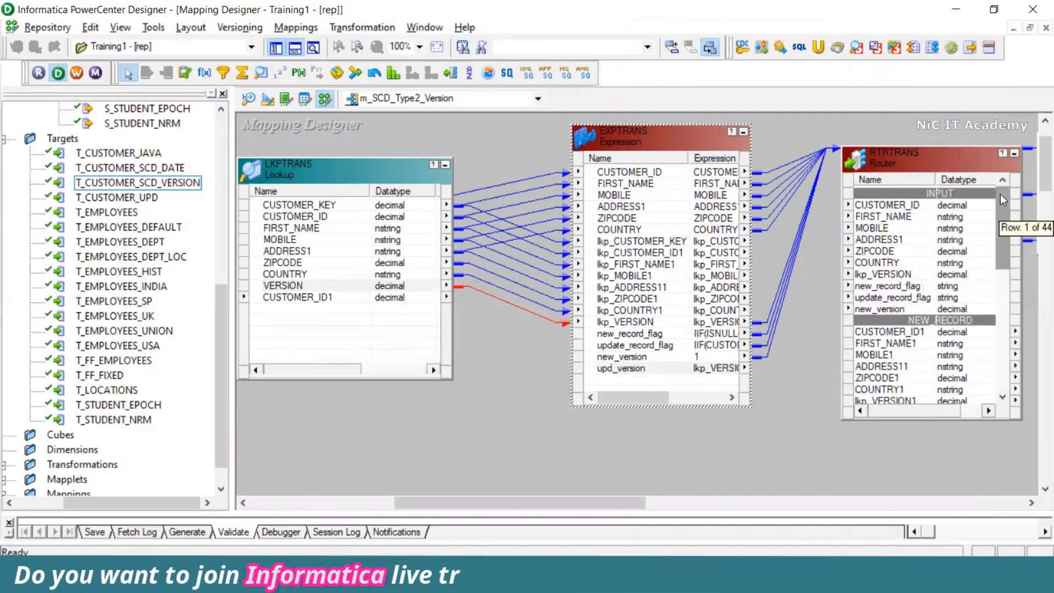
left_click(922, 307)
left_click_drag(622, 503, 701, 508)
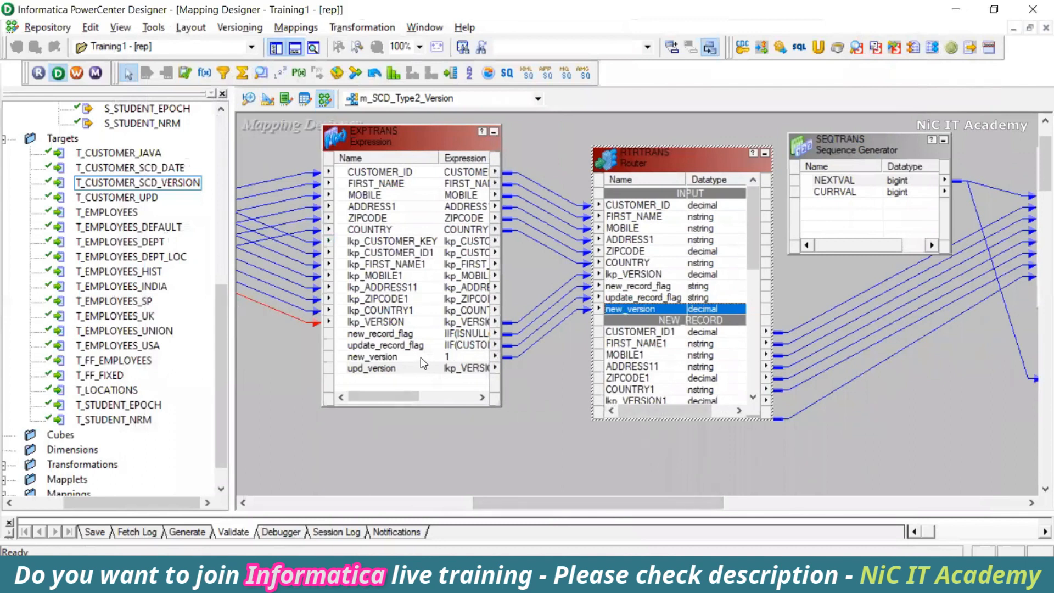
left_click(421, 357)
left_click(393, 369)
left_click_drag(372, 370, 607, 345)
Add a decimal port named upd_version to RTRTRANS and close its editor
double_click(632, 308)
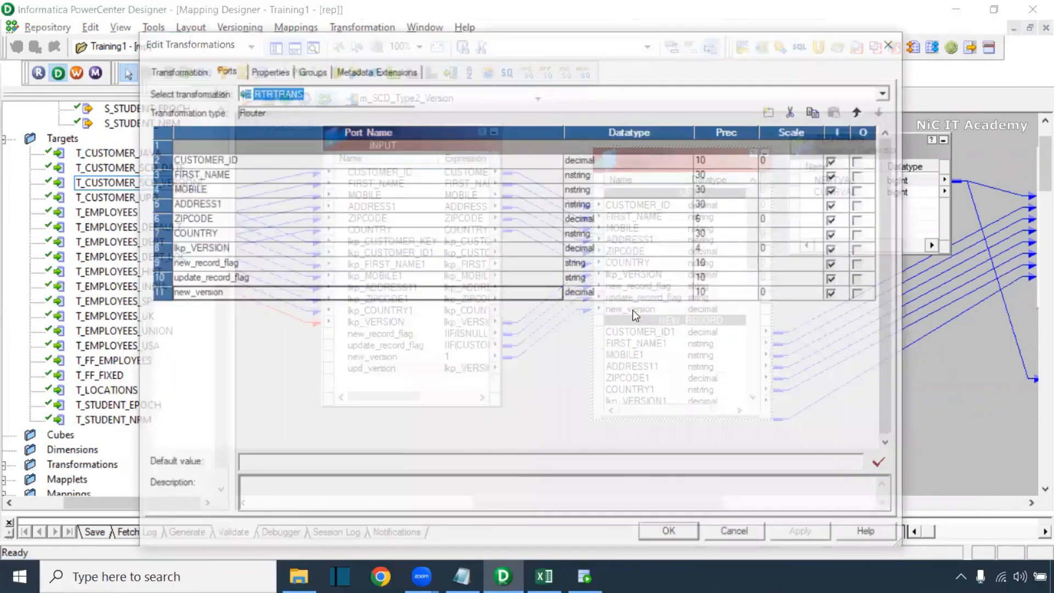
left_click(774, 111)
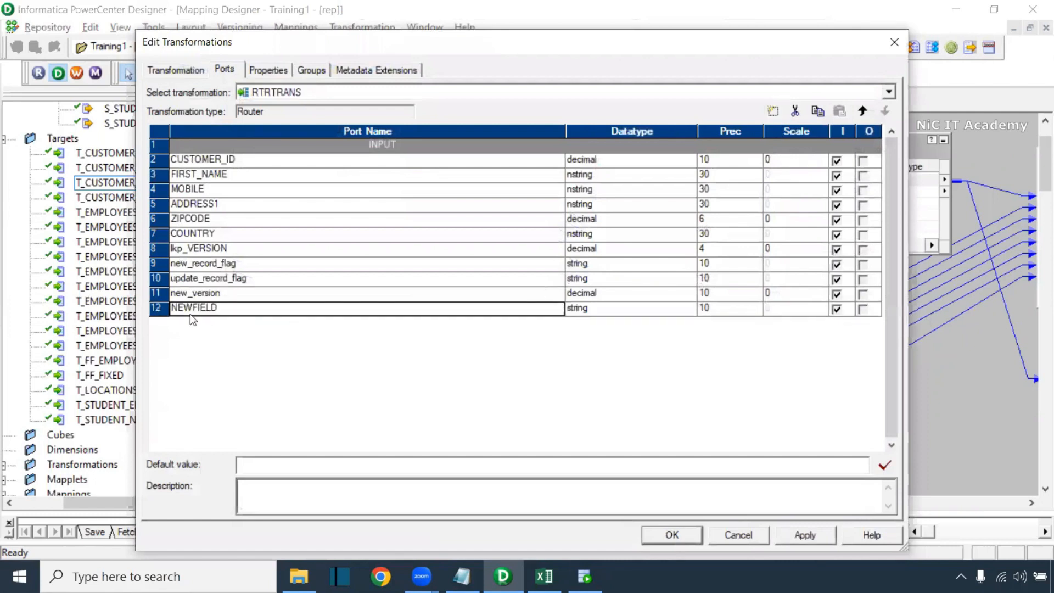
type("upd_version")
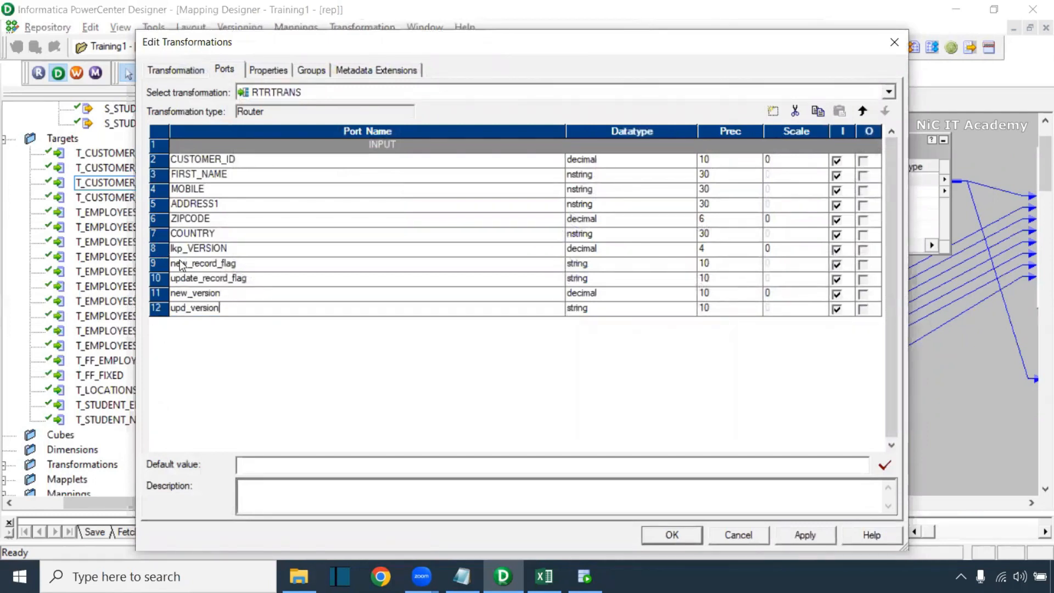
left_click(592, 314)
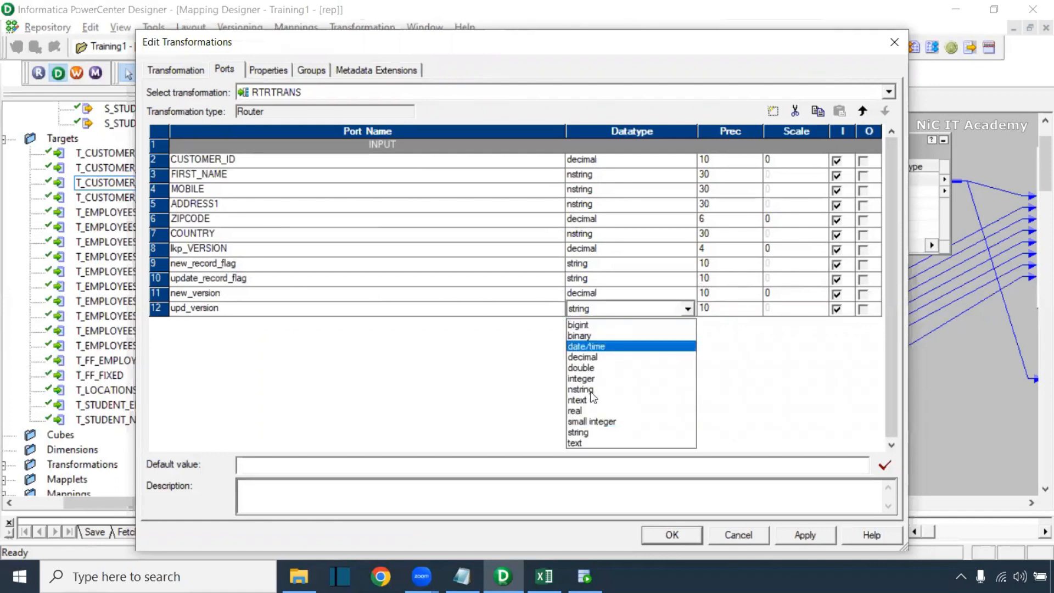
left_click(599, 358)
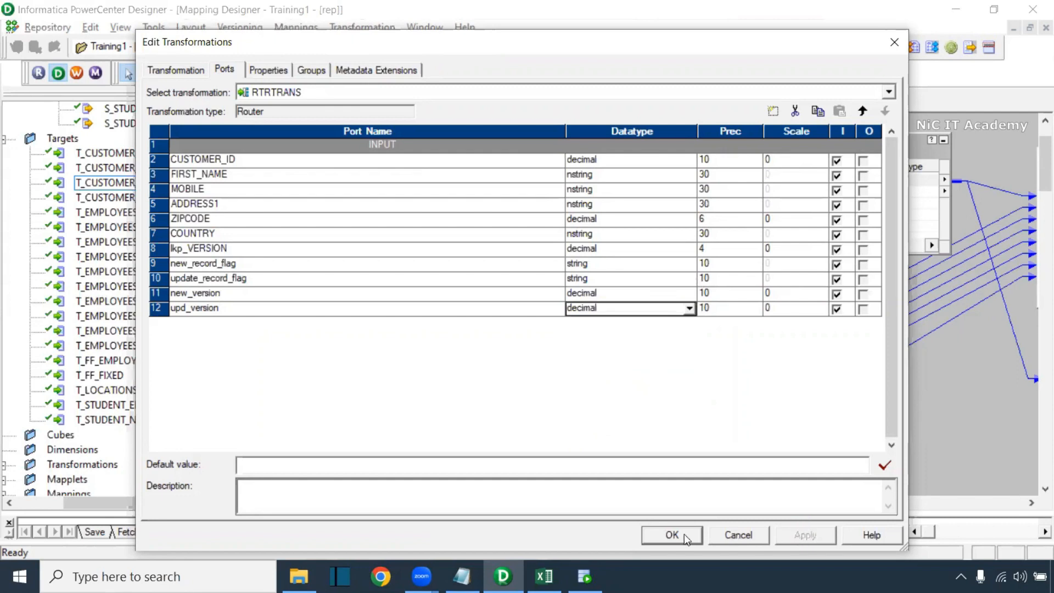
left_click(676, 535)
left_click(631, 320)
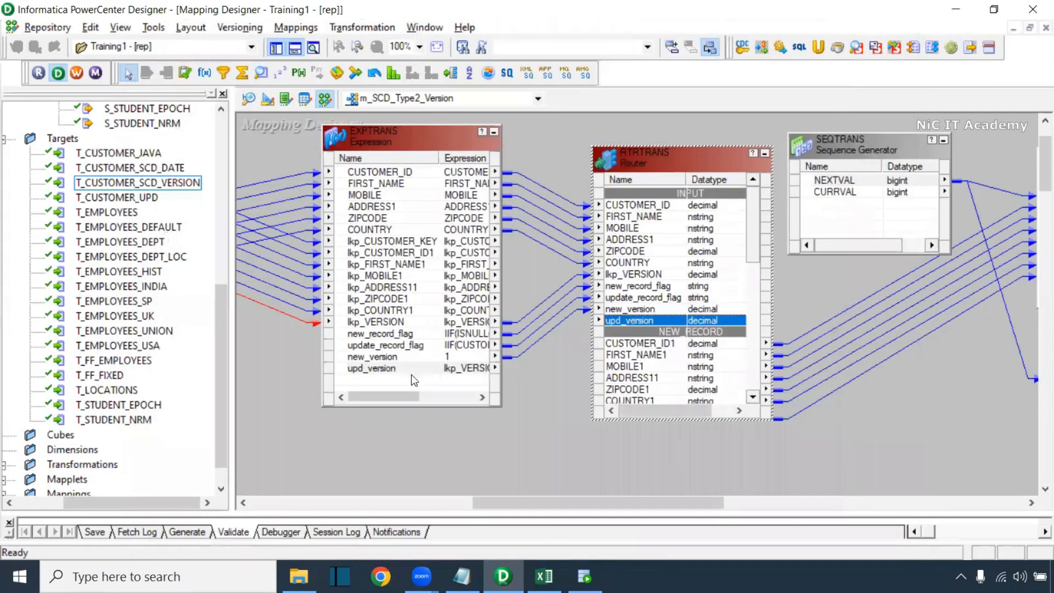
Link upd_version from EXPTRANS to the router's upd_version port
left_click(366, 370)
left_click_drag(362, 369, 627, 325)
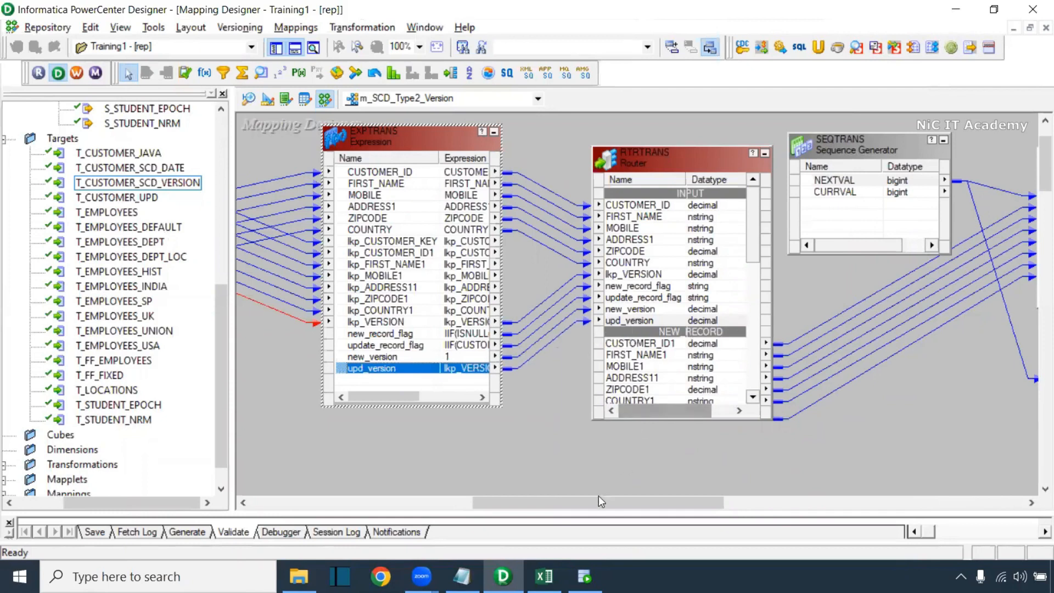
left_click_drag(513, 503, 617, 482)
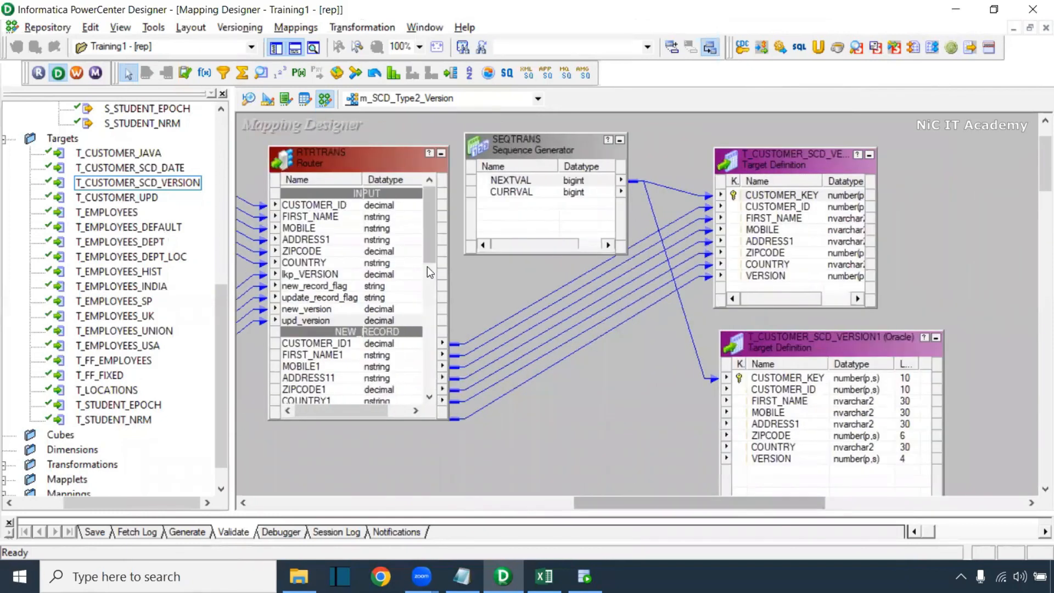
left_click_drag(428, 259, 431, 330)
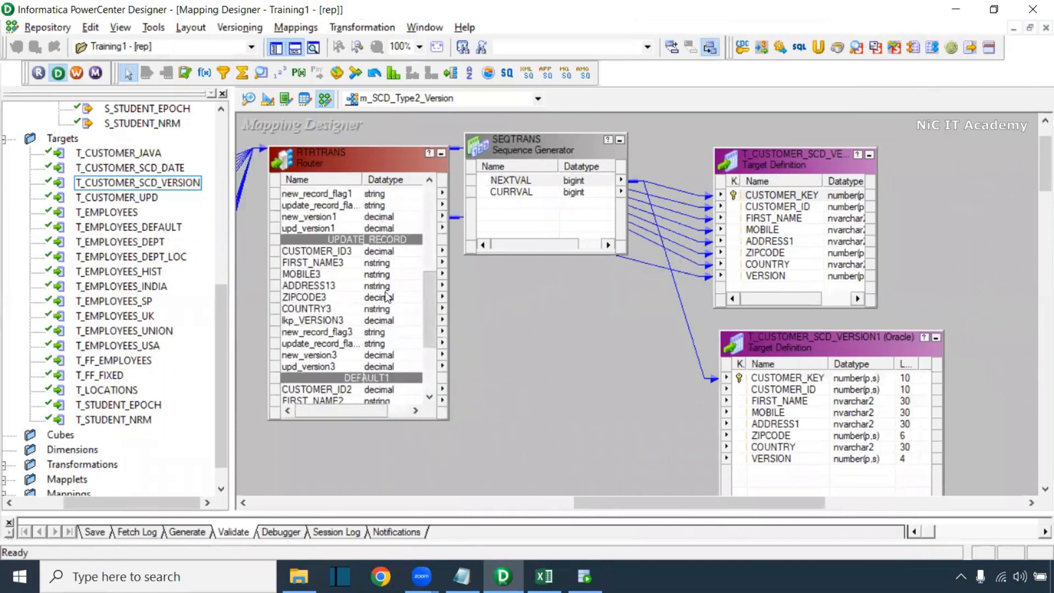
Link UPDATE_RECORD ports CUSTOMER_ID3 to COUNTRY3 and upd_version3 to T_CUSTOMER_SCD_VERSION1's matching columns and VERSION
left_click(331, 253)
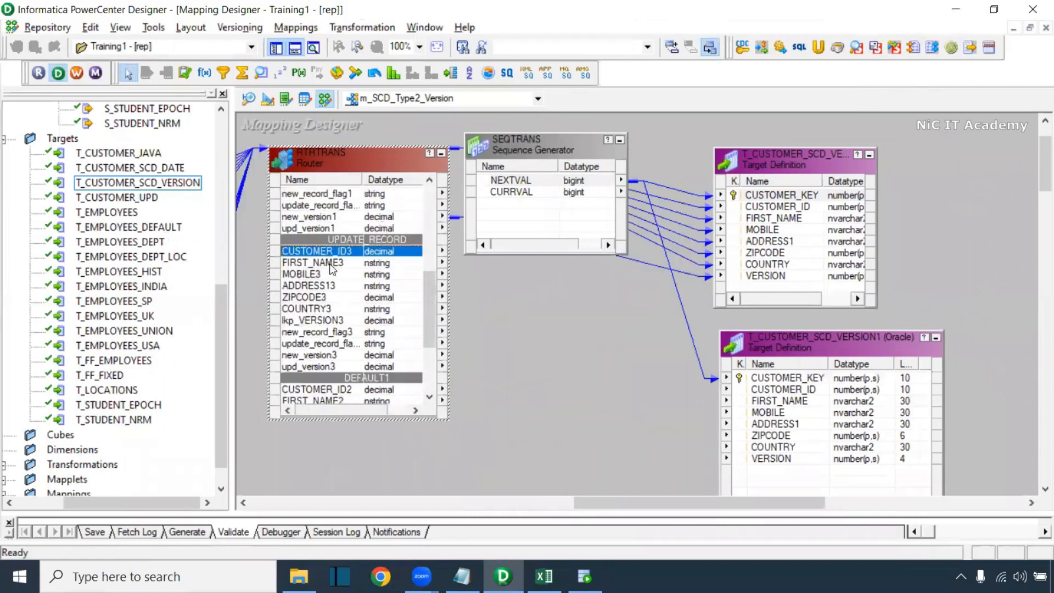
left_click(324, 310, "shift")
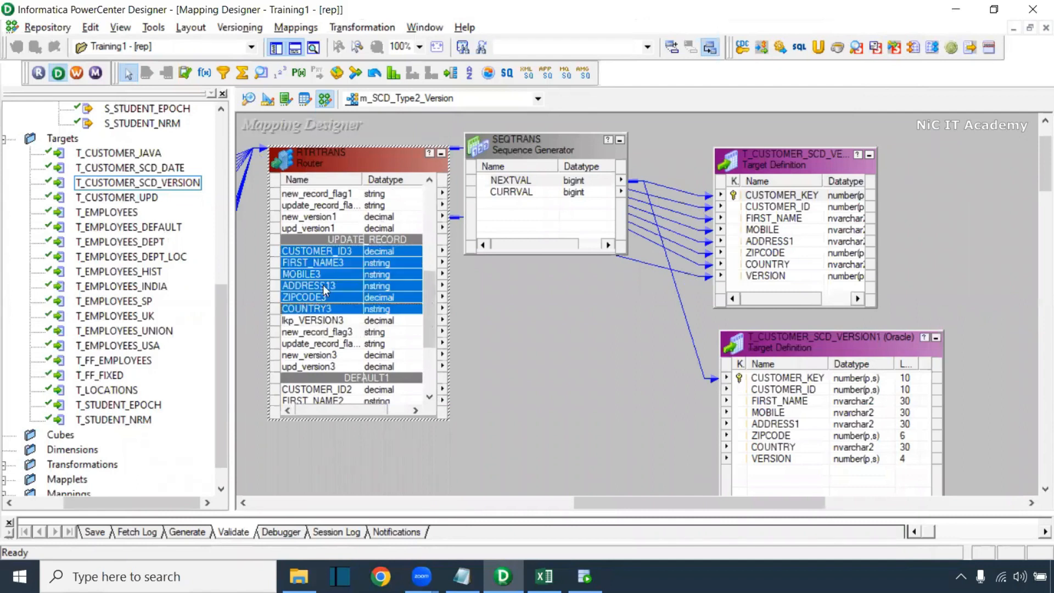
left_click_drag(331, 255, 763, 391)
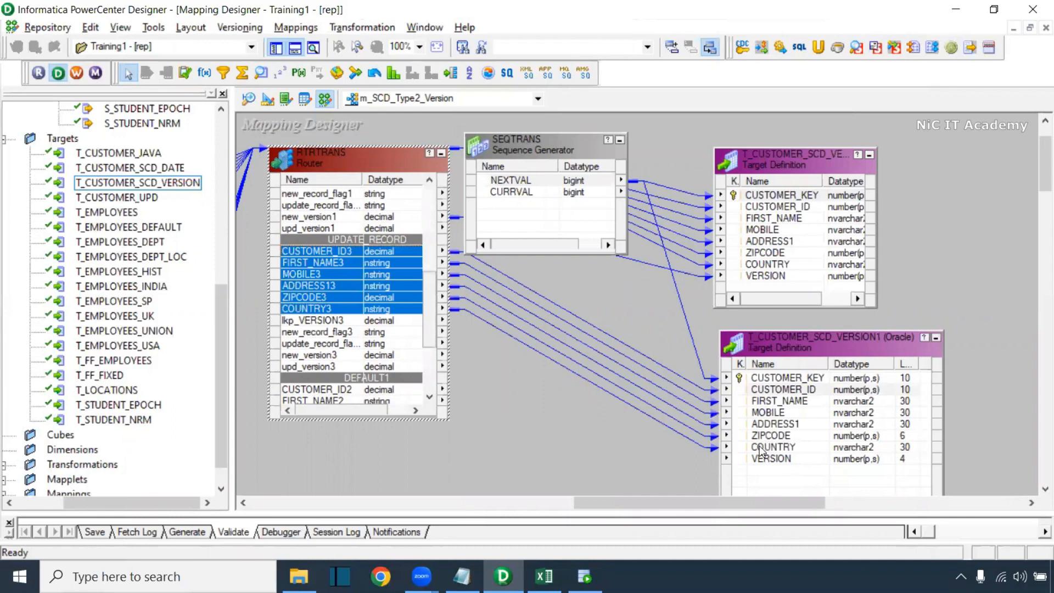
left_click_drag(324, 367, 769, 459)
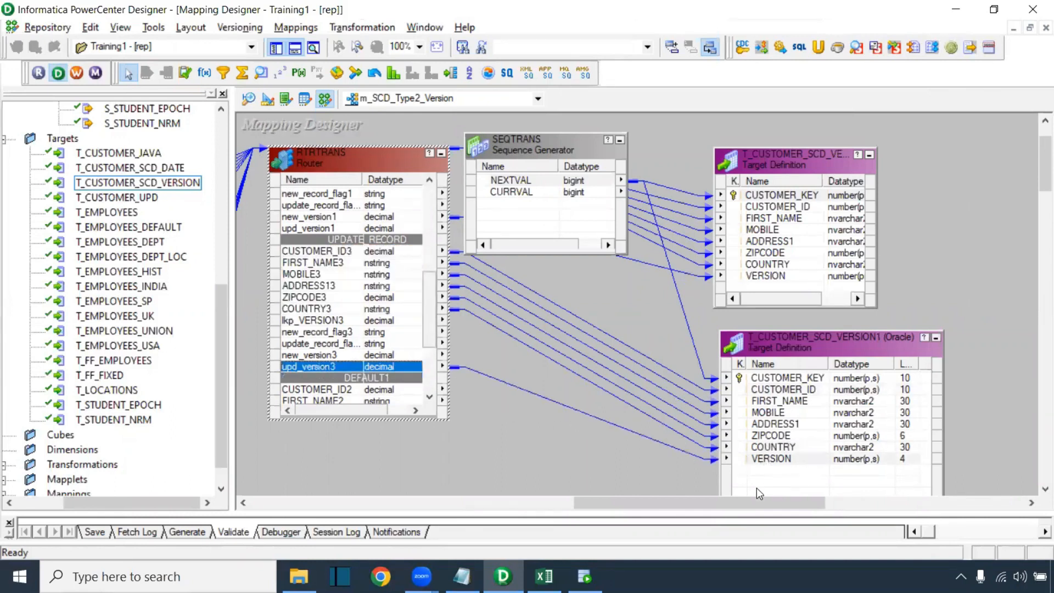
left_click_drag(633, 501, 413, 486)
Open LKPTRANS's Properties and check the Excel Type-2 Version notes on the max(version) lookup
left_click(533, 175)
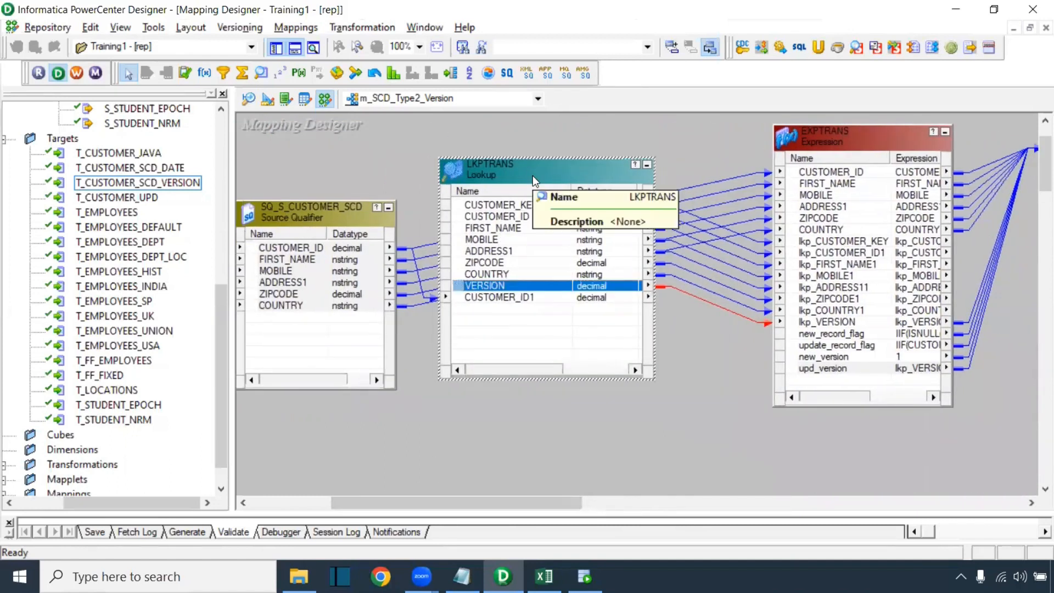
double_click(533, 175)
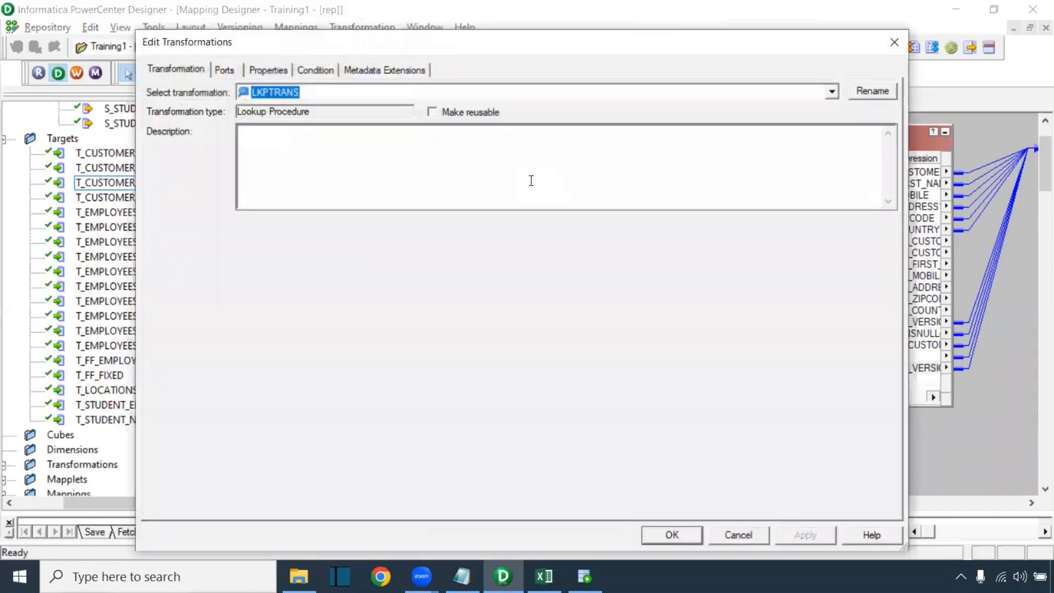
left_click(271, 70)
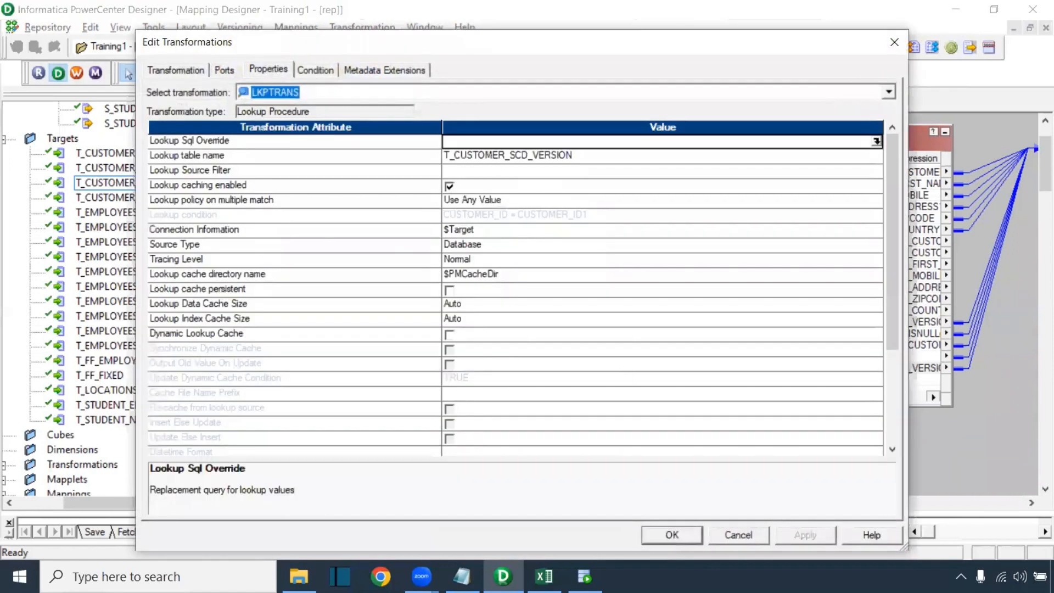
left_click(543, 577)
left_click_drag(995, 205, 1009, 402)
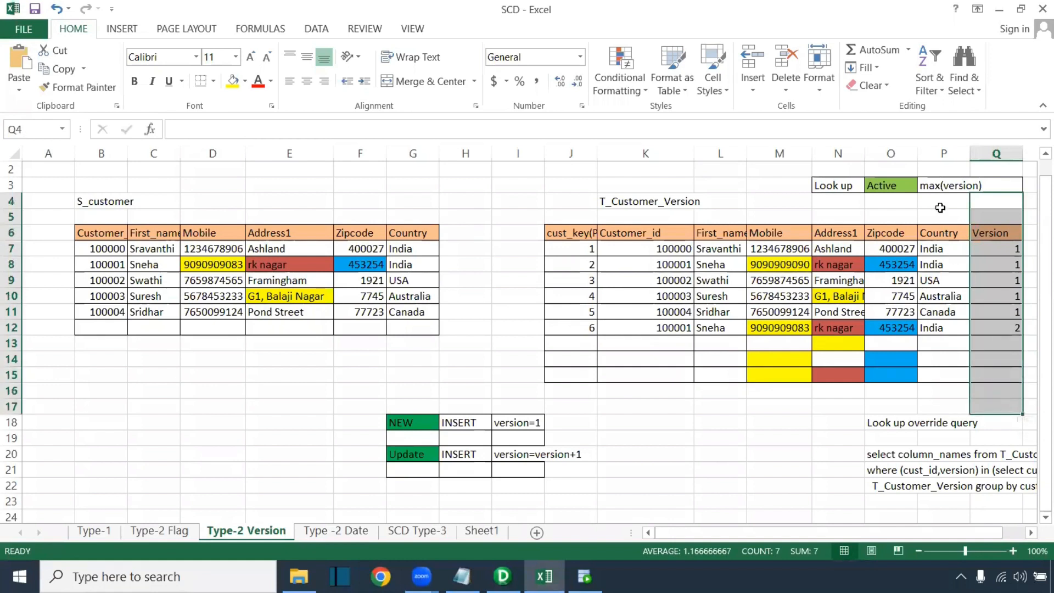
left_click(942, 185)
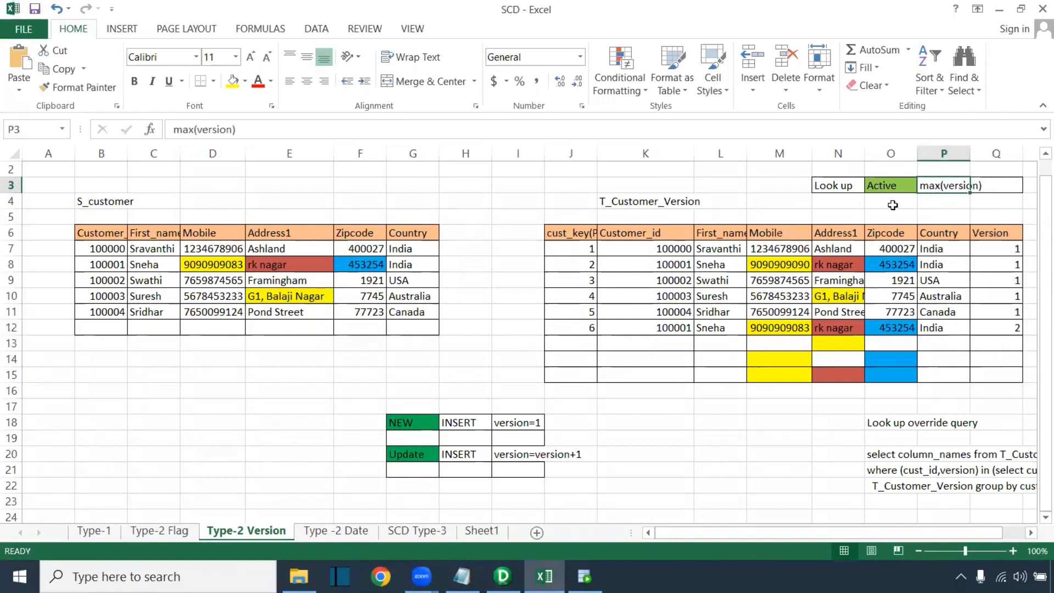
scroll(1026, 308, "up", 1)
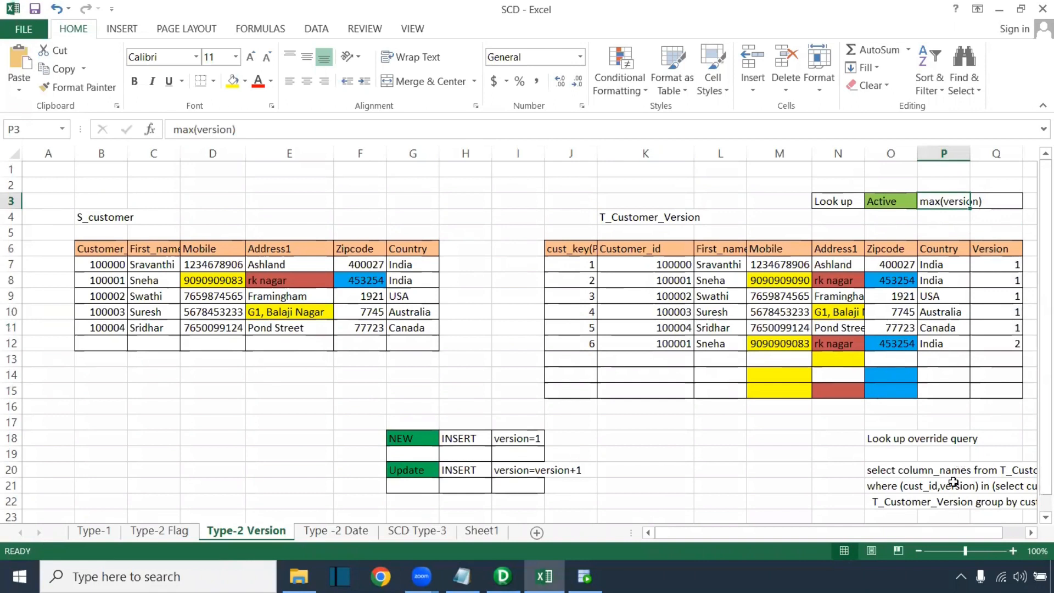
left_click(501, 536)
Generate the default SELECT in LKPTRANS's Lookup Sql Override editor and copy the entire statement
left_click(875, 142)
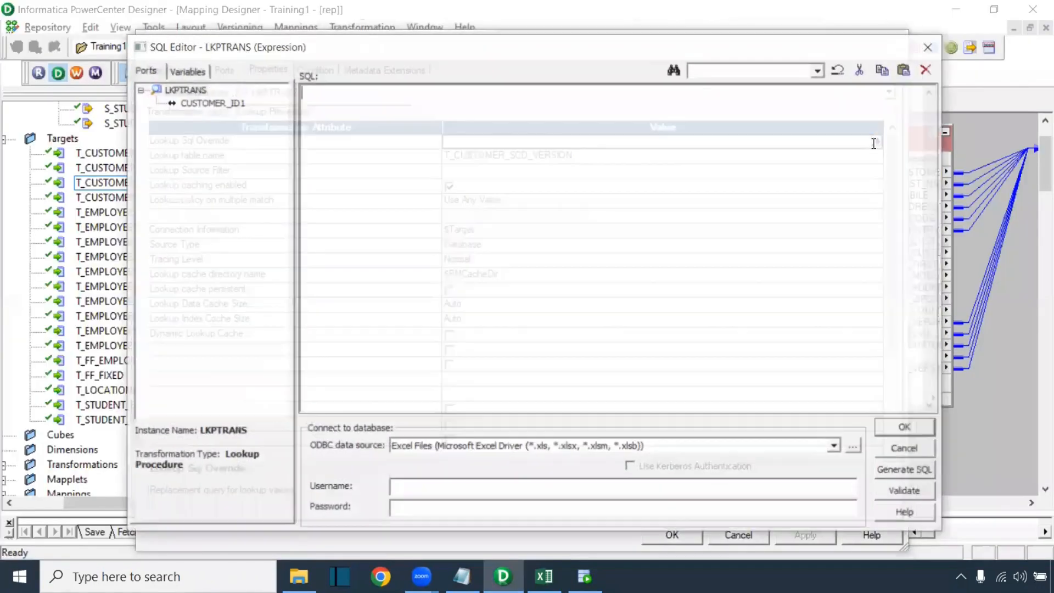
left_click(901, 476)
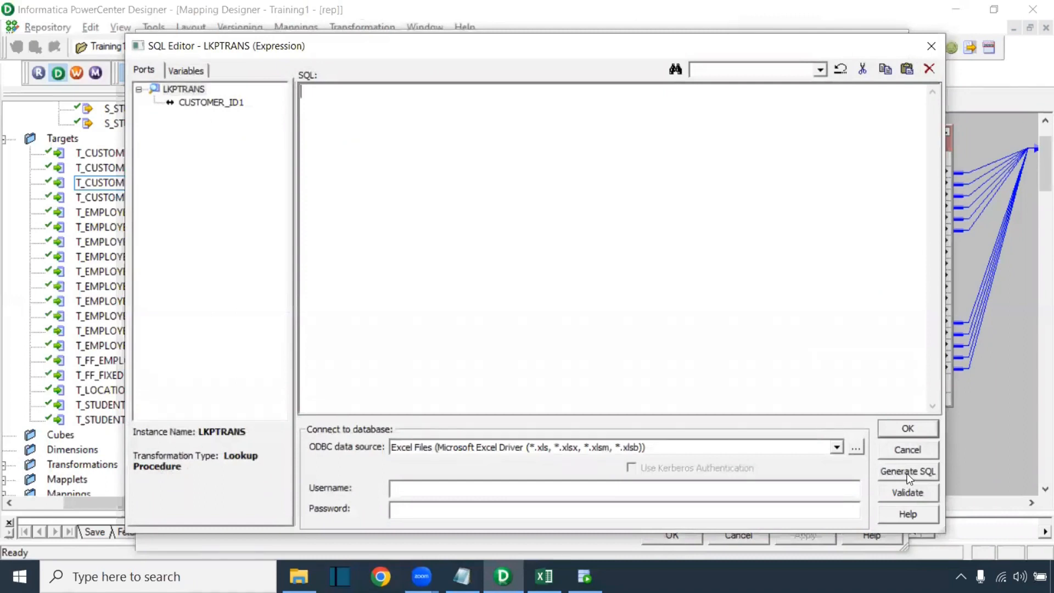
left_click_drag(851, 149, 304, 87)
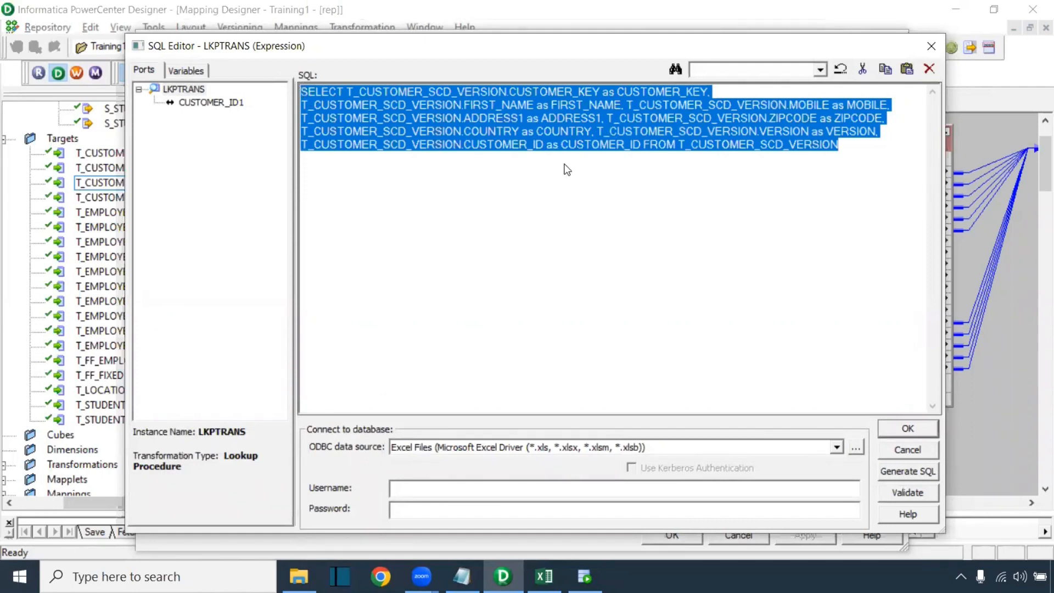
left_click(708, 162)
left_click_drag(830, 150, 308, 77)
Paste the generated lookup SELECT below the existing query in SQL Developer
left_click(584, 577)
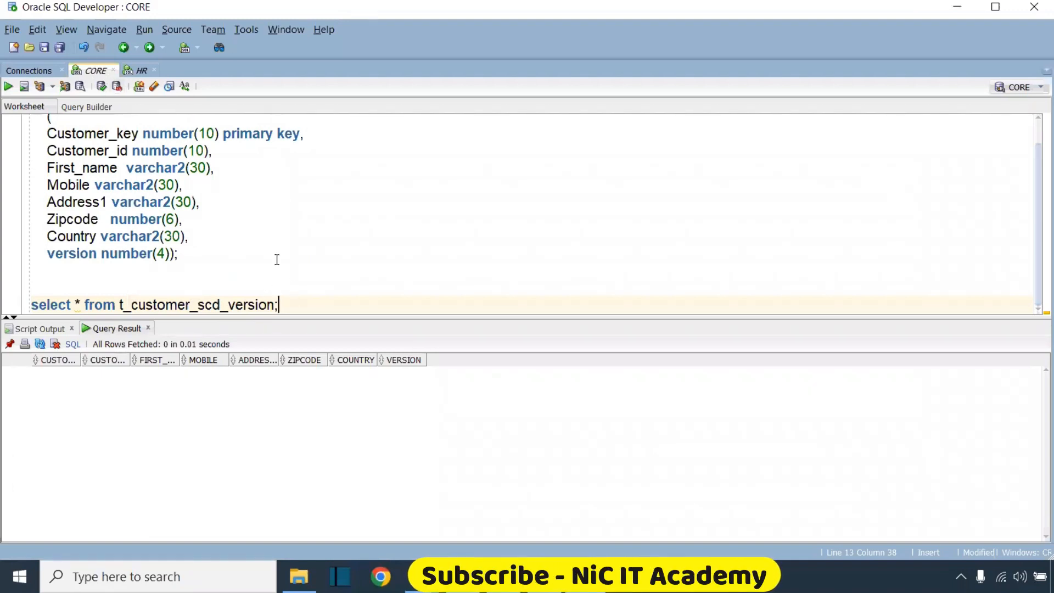
key("Return")
key("Return")
key("Return")
key("Return")
key("Return")
key("ctrl+v")
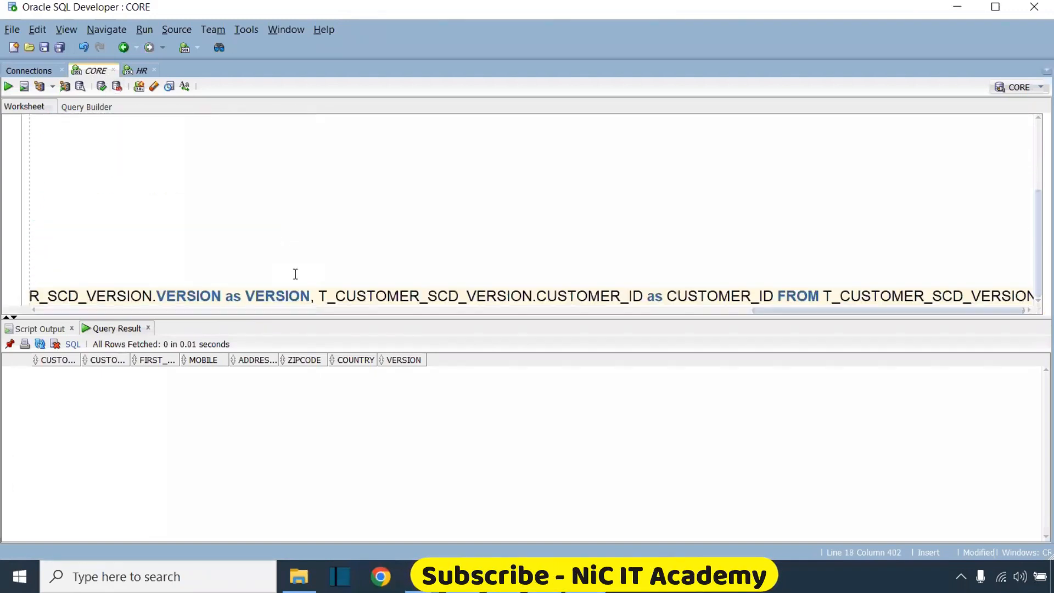
Break the SELECT into lines at CUSTOMER_ID, FIRST_NAME, ADDRESS1 and COUNTRY, adding an empty line after it
left_click(321, 297)
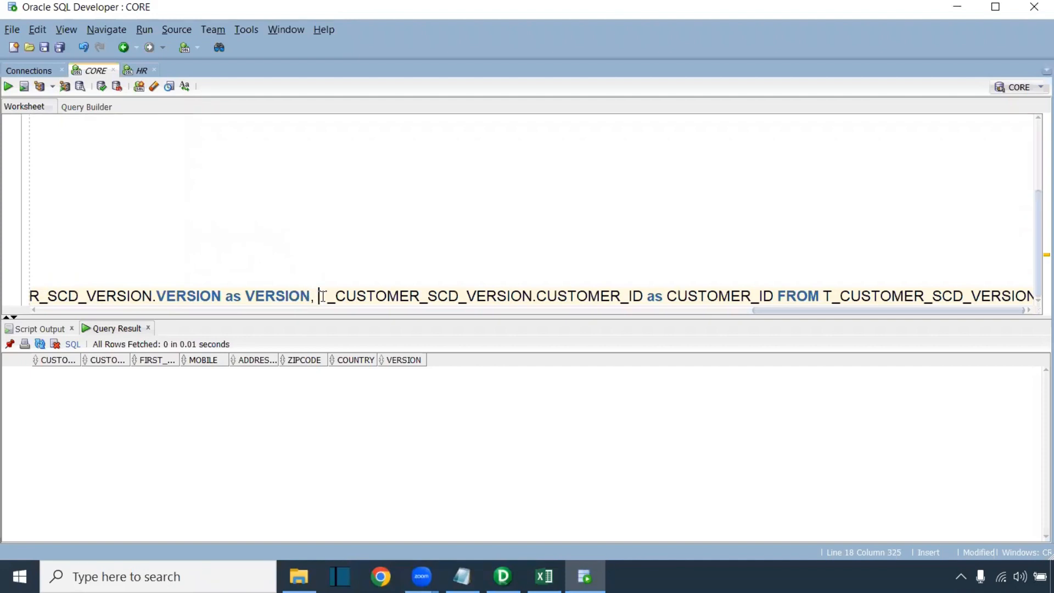
key("Return")
left_click(592, 273)
key("Return")
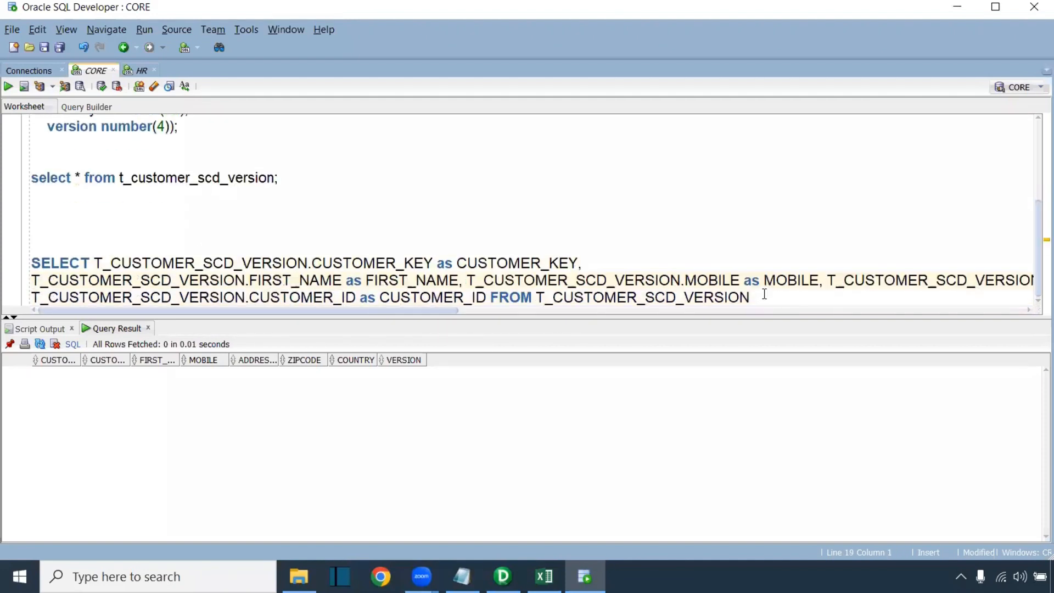
left_click(830, 279)
key("Return")
left_click(813, 280)
key("Return")
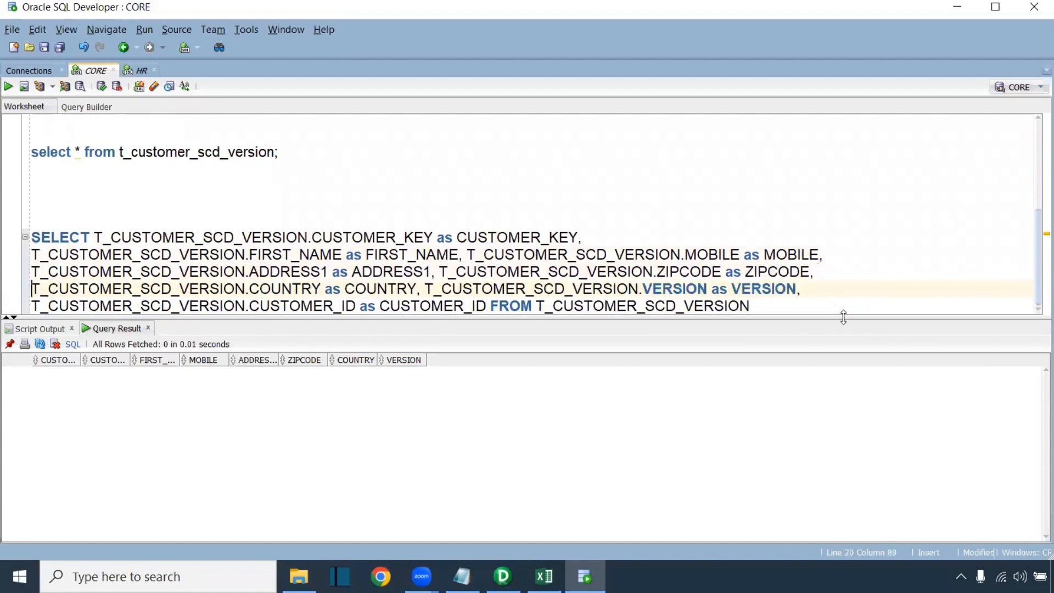
left_click(795, 314)
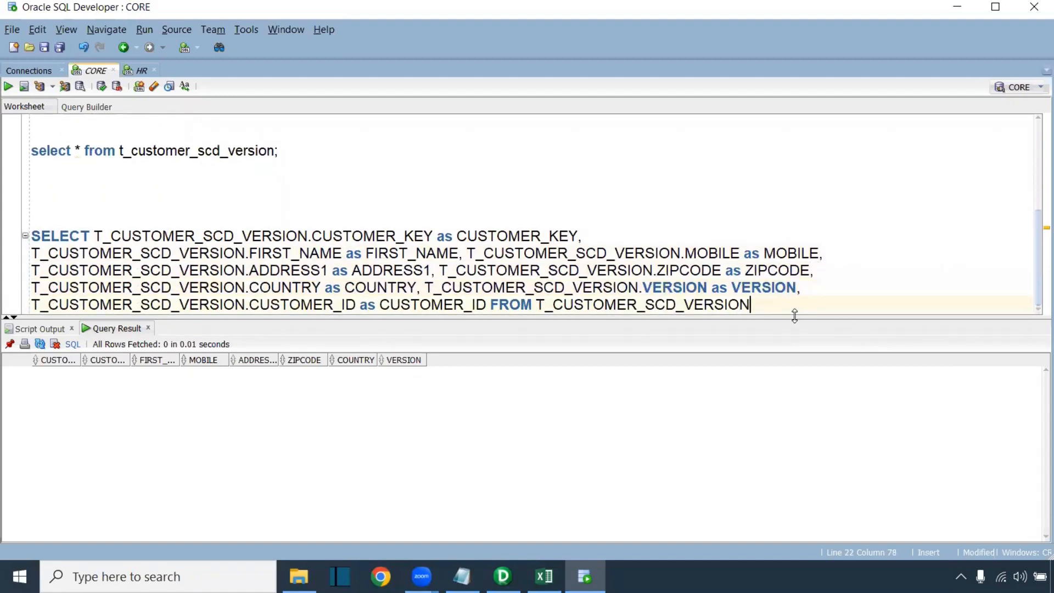
key("Return")
left_click_drag(752, 288, 32, 235)
left_click(73, 304)
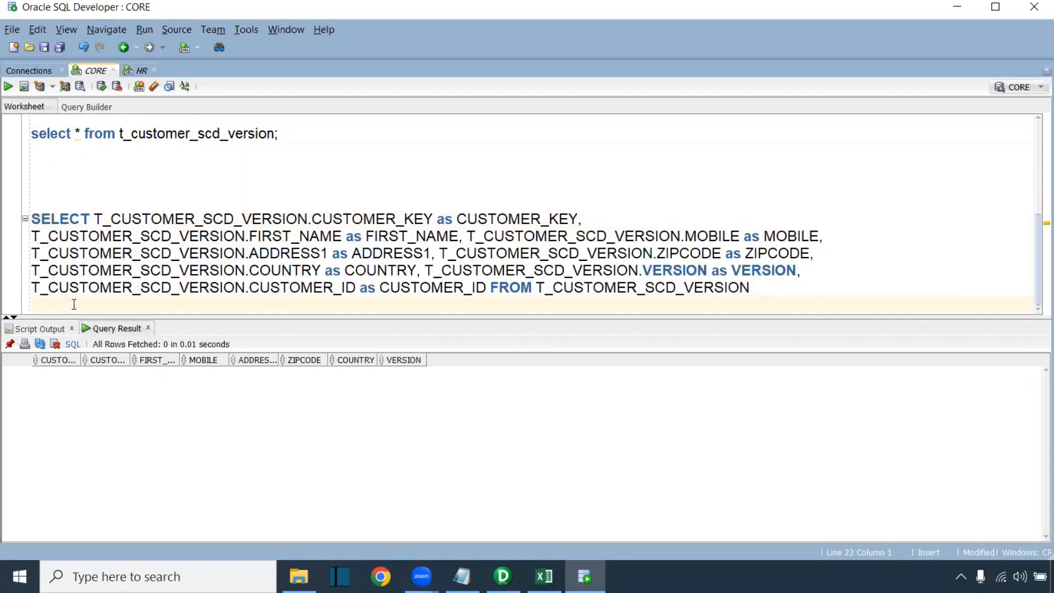
left_click(463, 577)
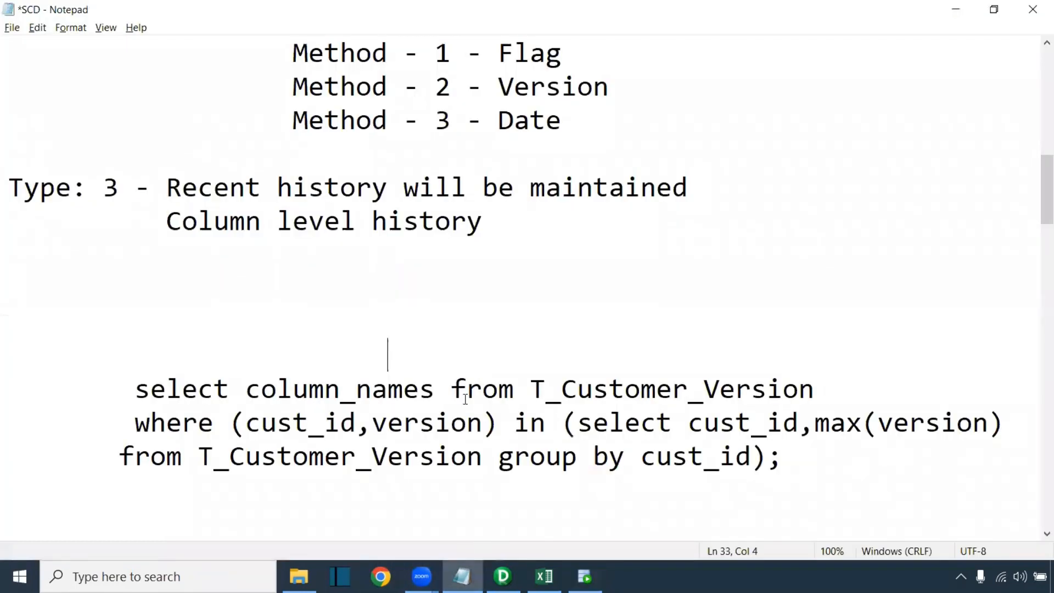
Select the where (cust_id,version) condition in Notepad, then type where beneath the SELECT
left_click_drag(137, 391, 819, 386)
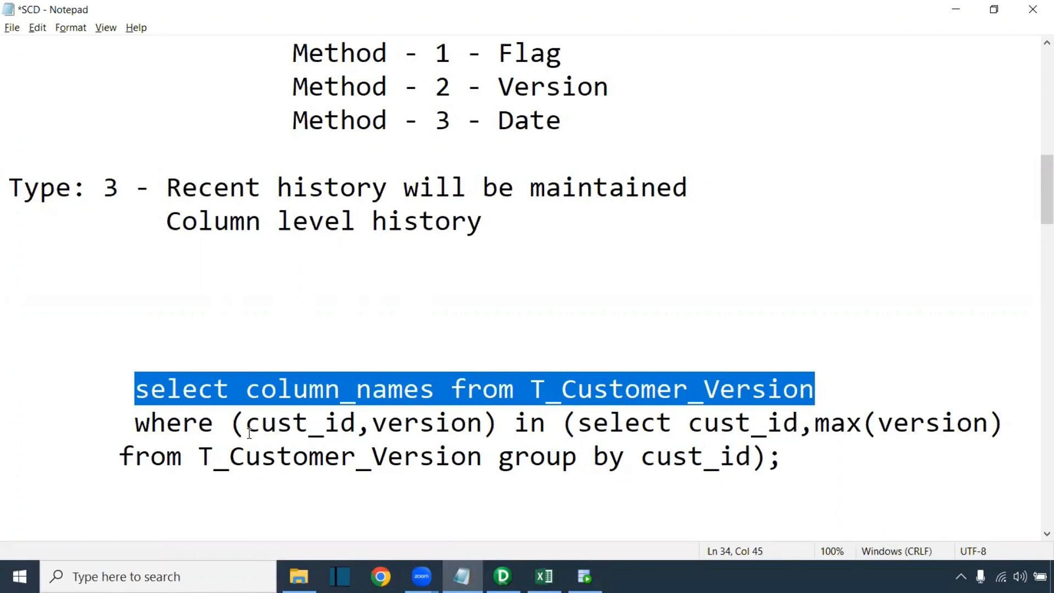
left_click(134, 420)
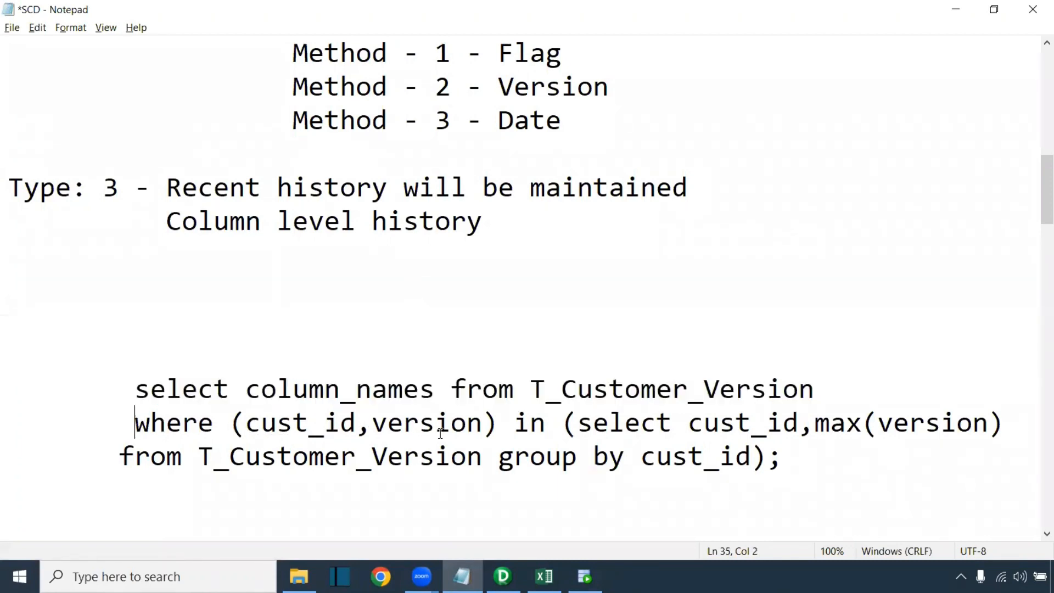
left_click_drag(498, 423, 136, 424)
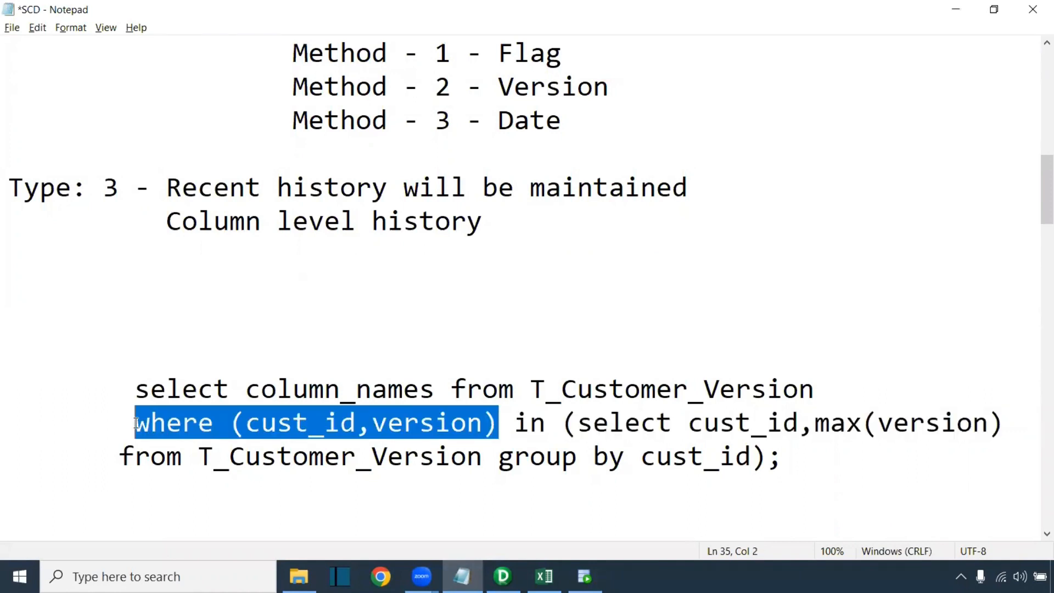
key("alt+Tab")
type("where")
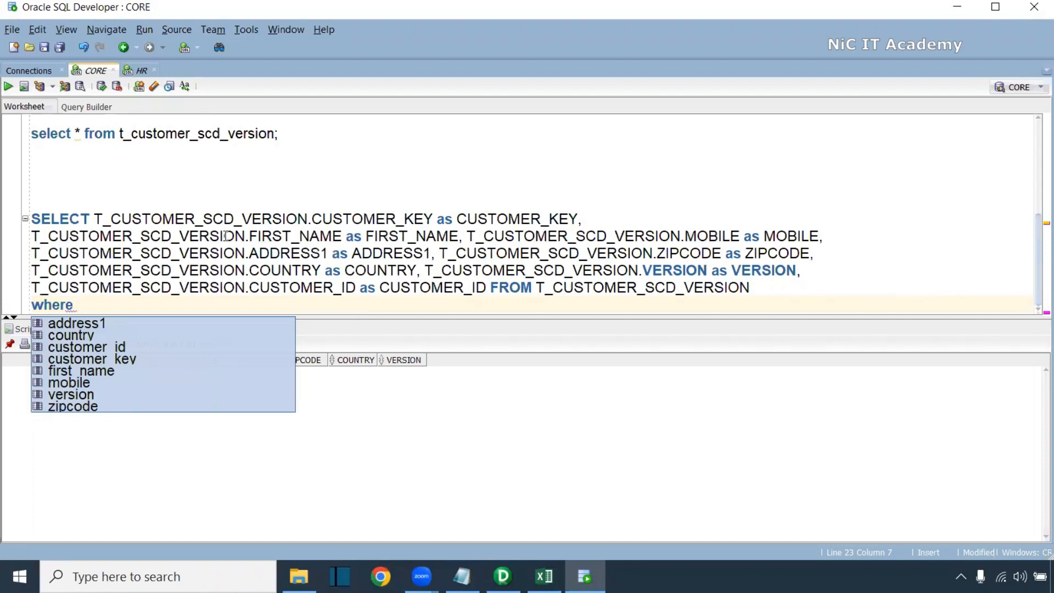
Place the T_CUSTOMER_SCD_VERSION CUSTOMER_ID and VERSION column references after where
left_click_drag(356, 286, 34, 288)
key("ctrl+c")
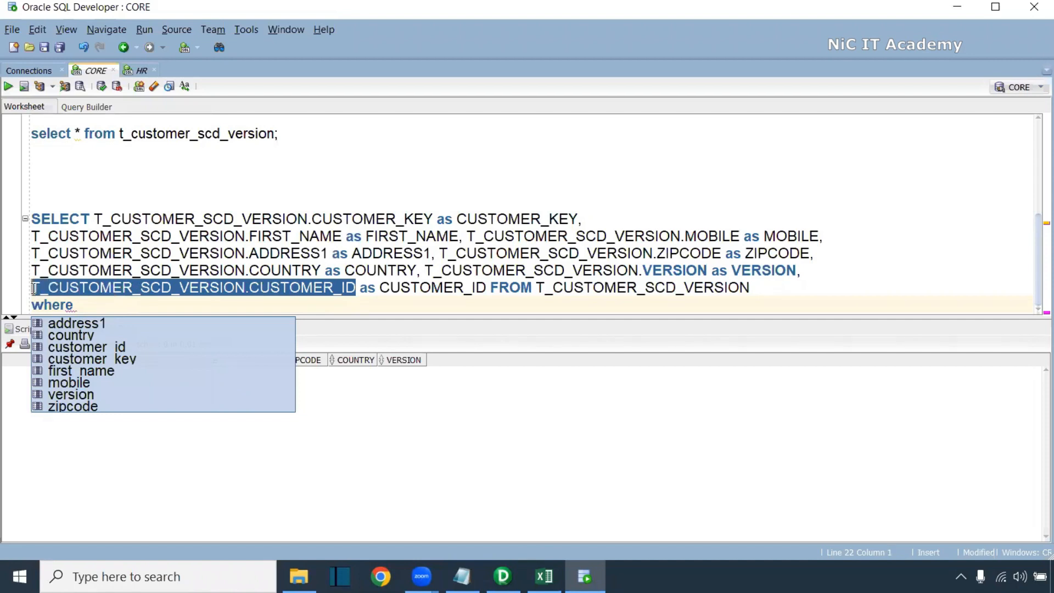
left_click(92, 311)
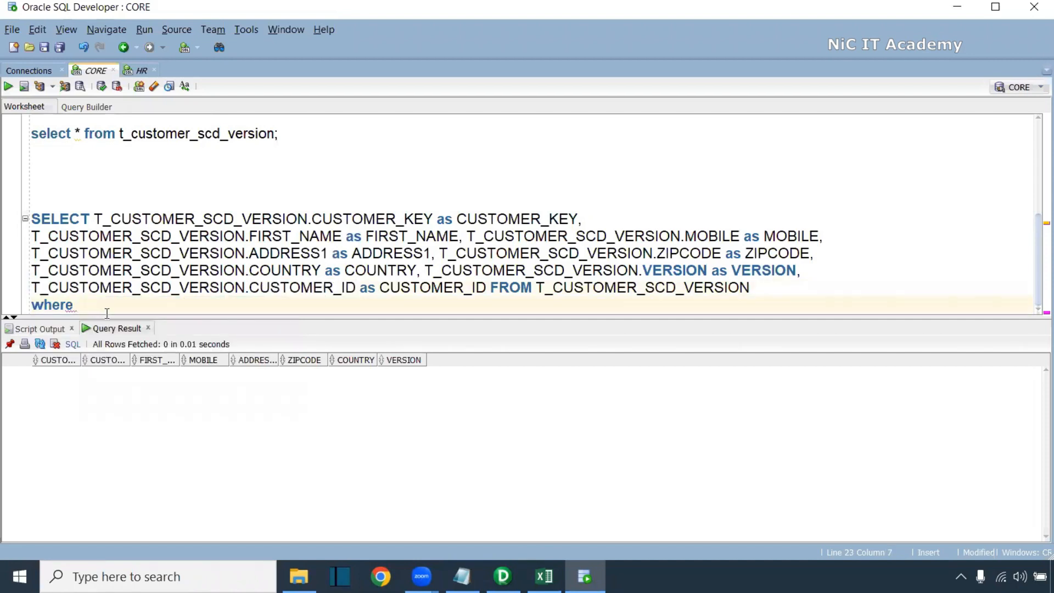
key("ctrl+v")
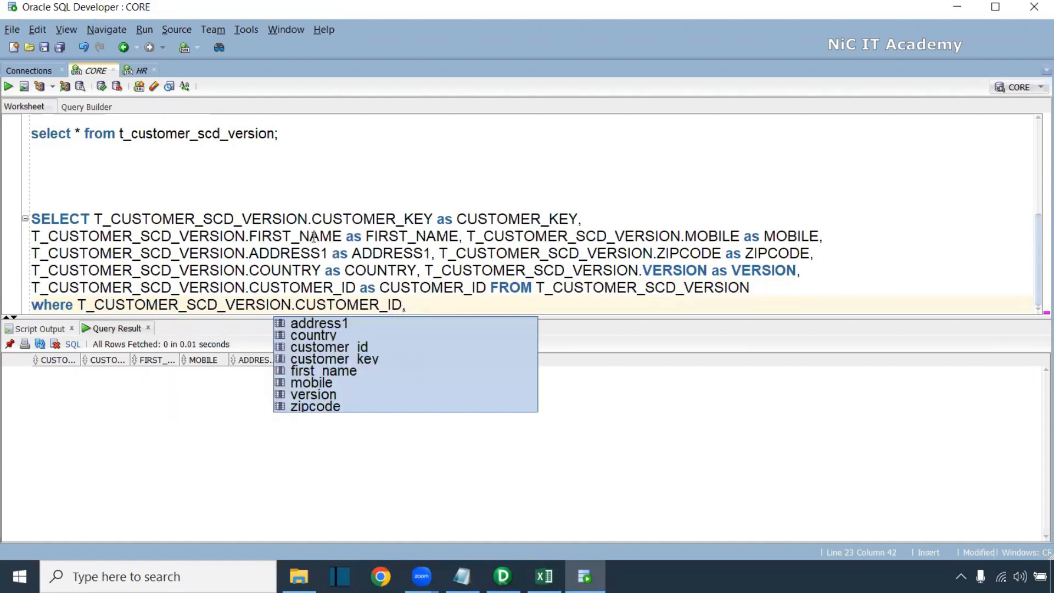
left_click_drag(637, 270, 454, 271)
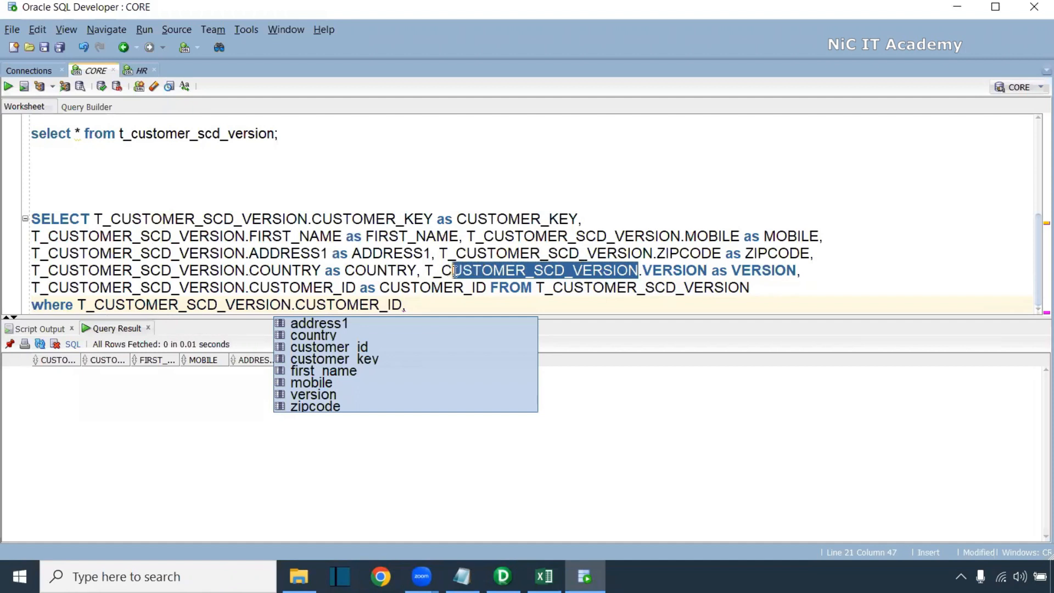
left_click_drag(708, 270, 445, 300)
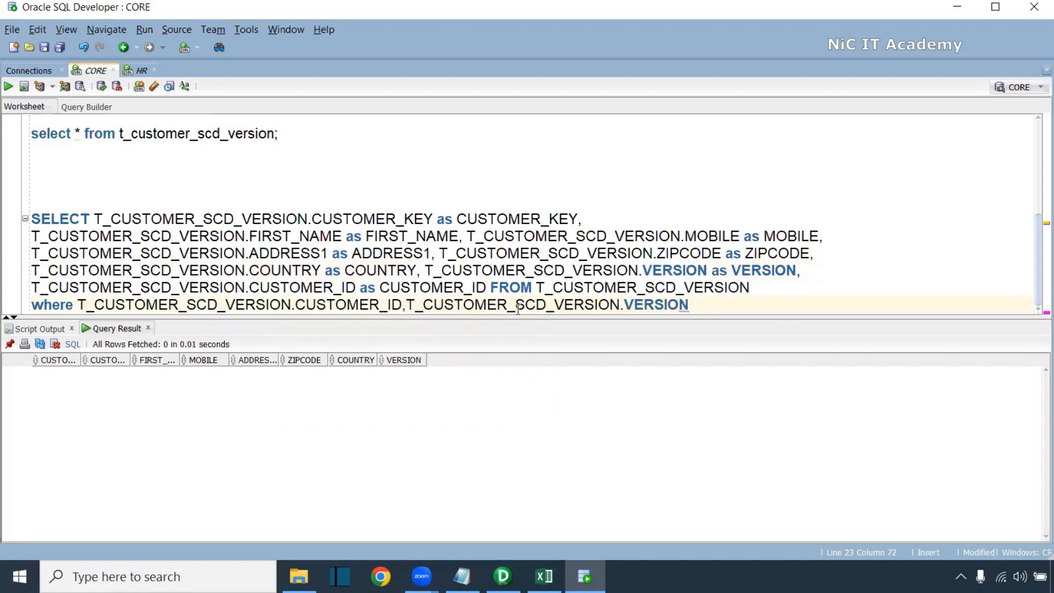
key("alt+Tab")
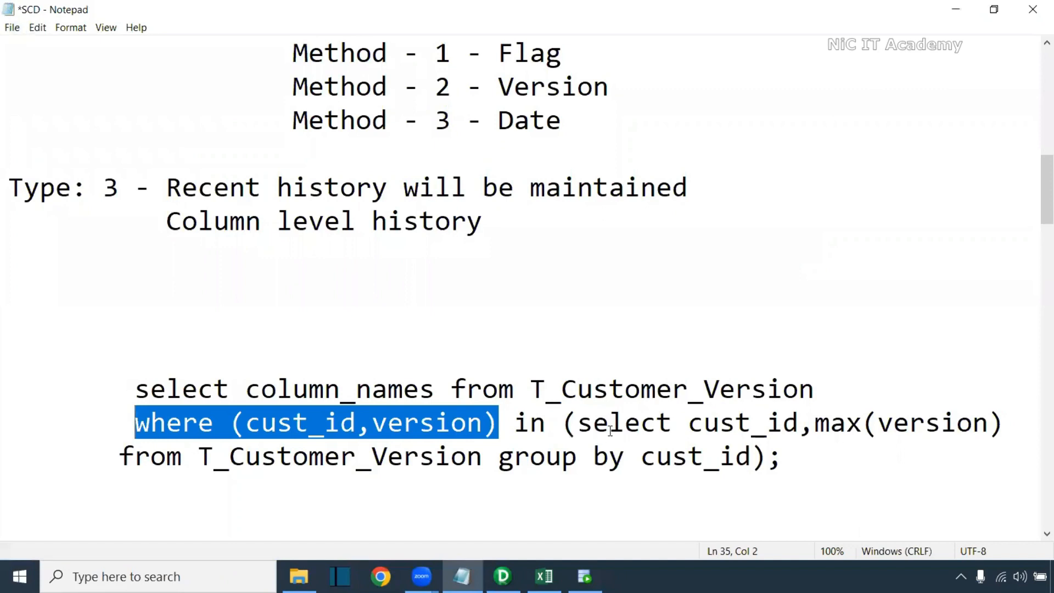
key("alt+Tab")
Wrap the column pair in parentheses and start an 'in select' line below it
key("Return")
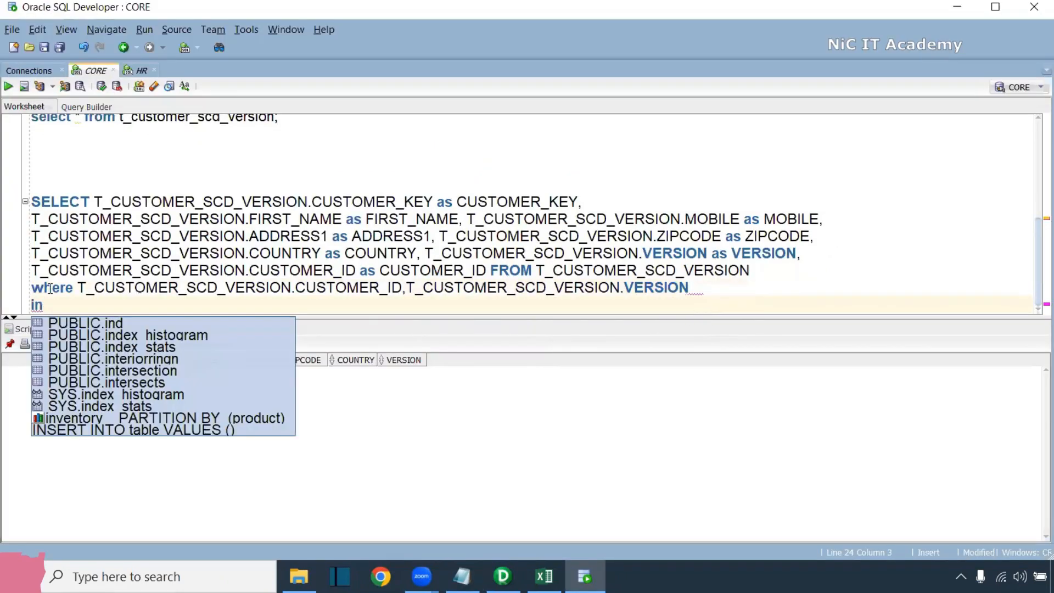
left_click(77, 288)
type("(")
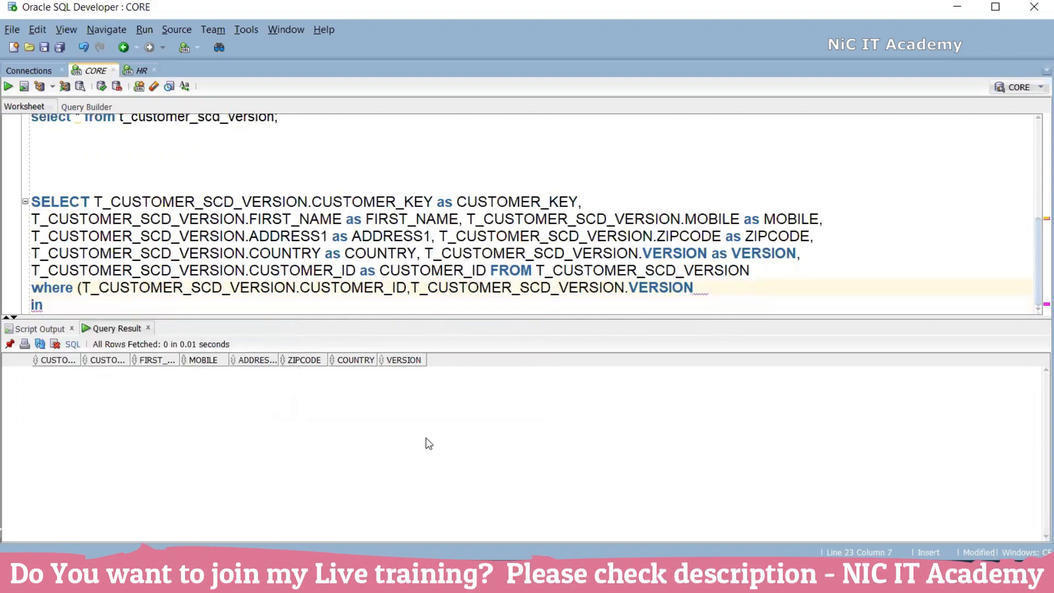
left_click(699, 288)
type(")")
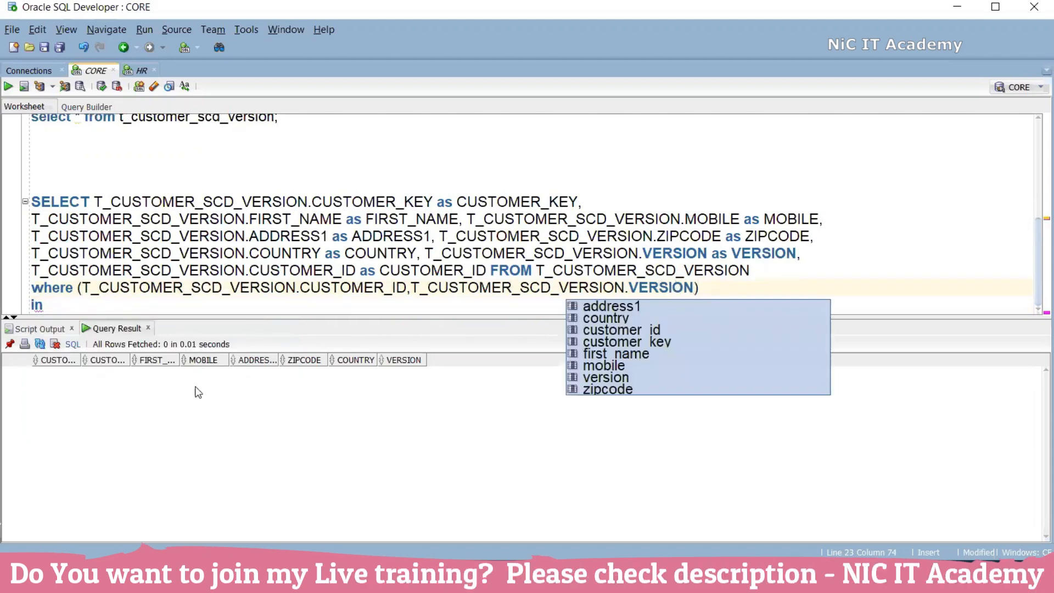
left_click(122, 306)
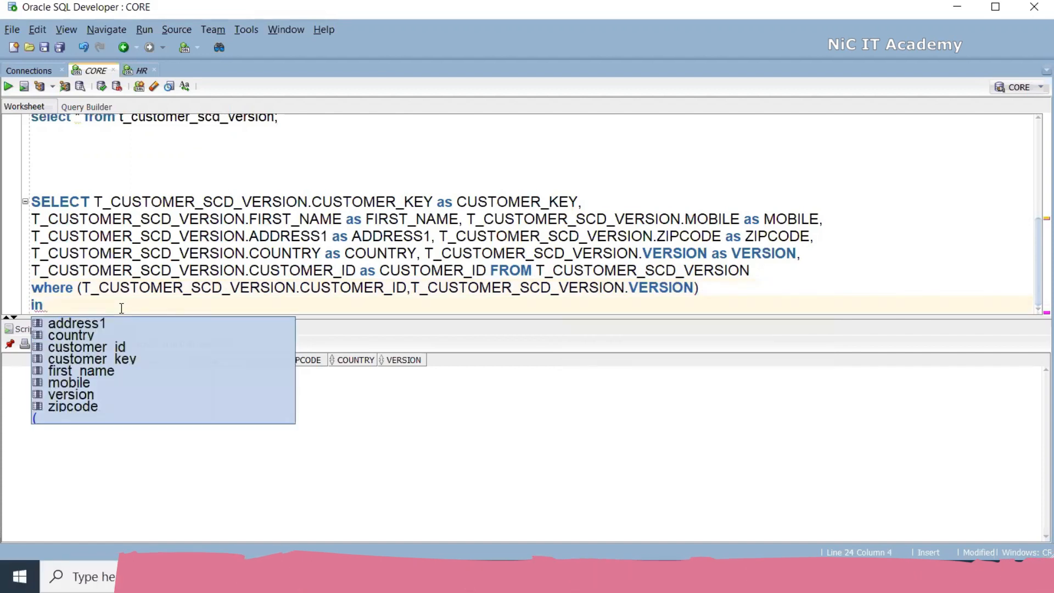
type("select")
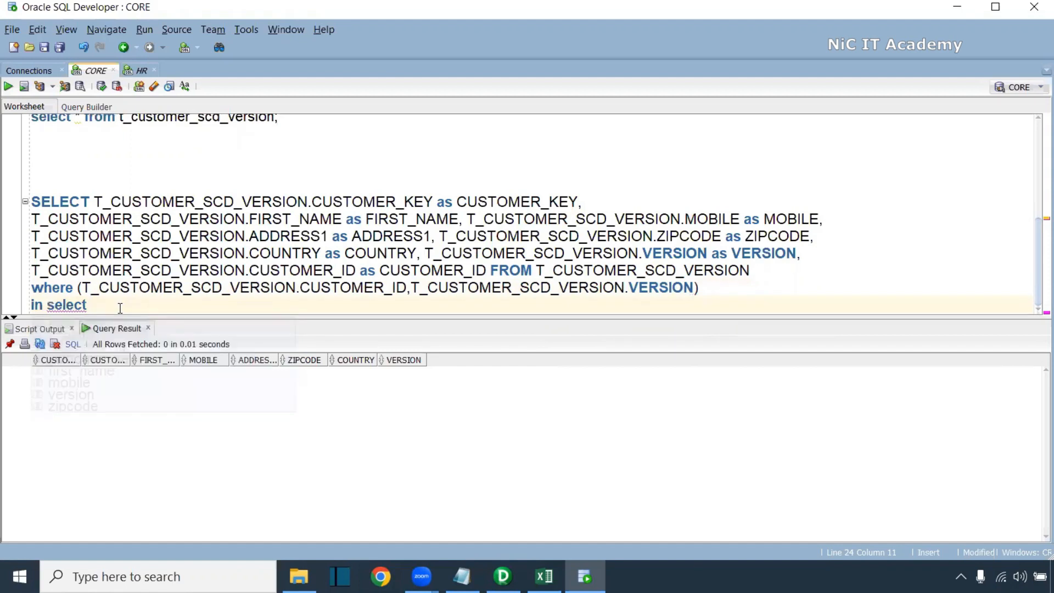
Make the subquery select CUSTOMER_ID and MAX(VERSION) using the copied column references
key("alt+Tab")
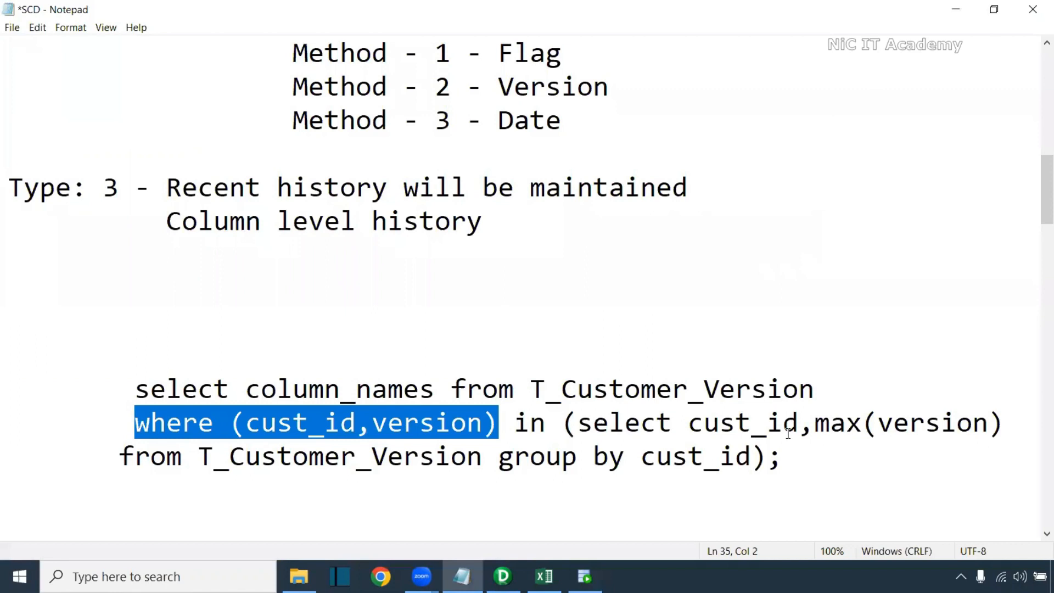
key("alt+Tab")
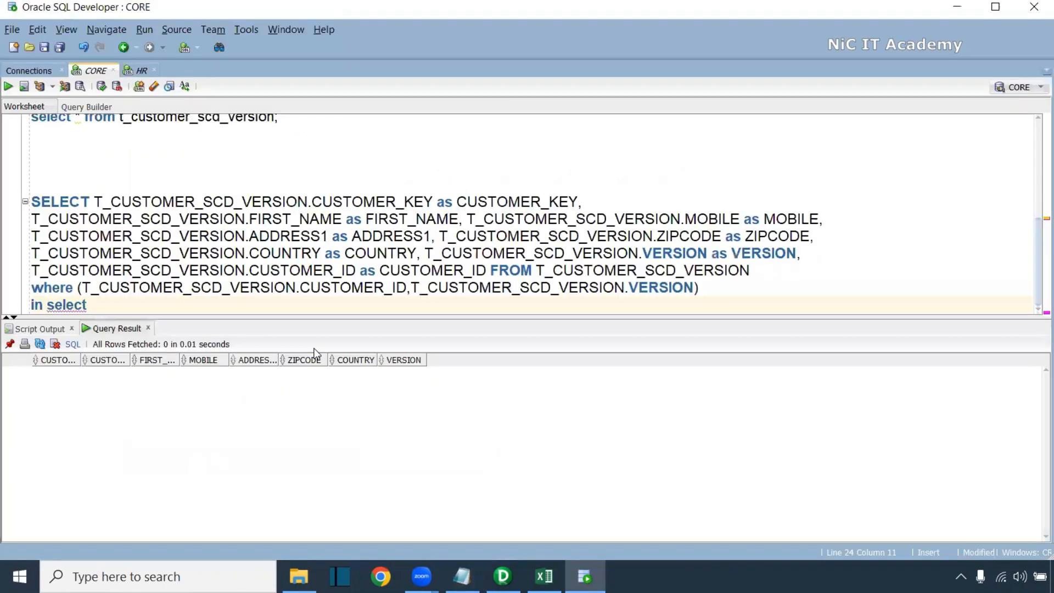
left_click_drag(407, 287, 82, 288)
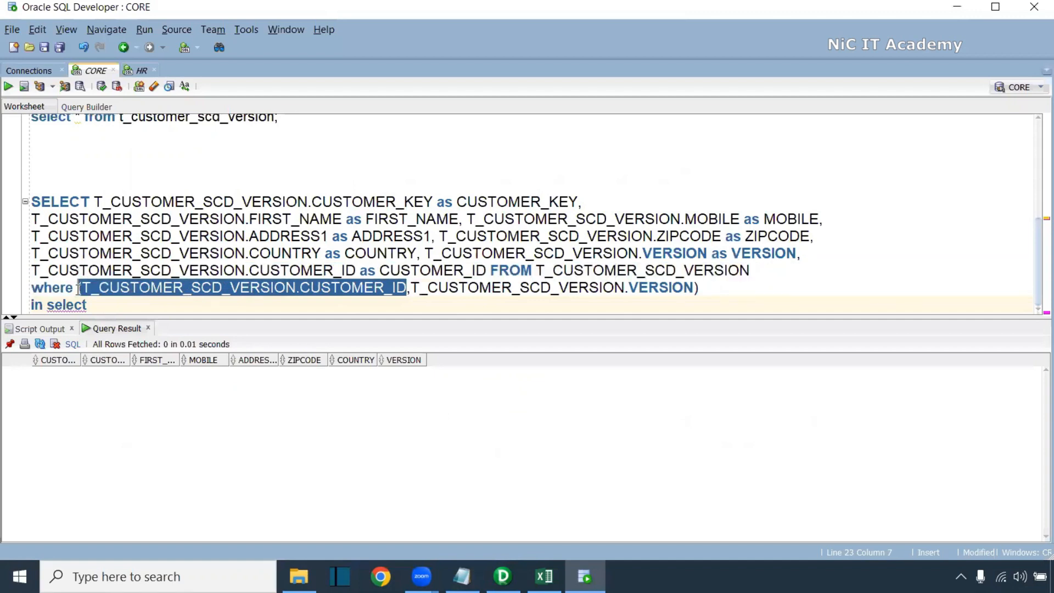
key("ctrl+c")
left_click(139, 305)
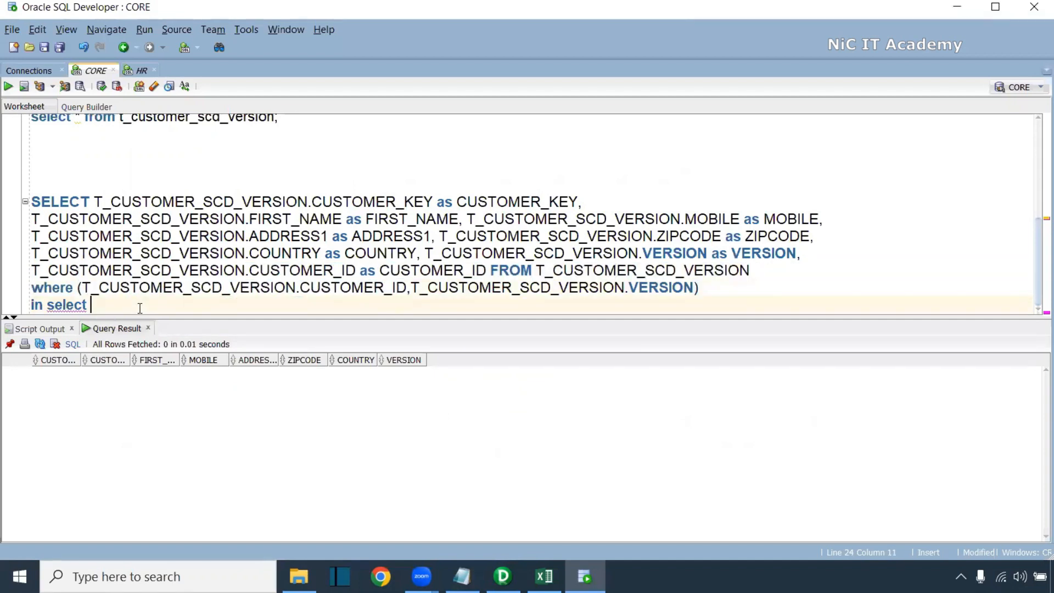
key("ctrl+v")
key("BackSpace")
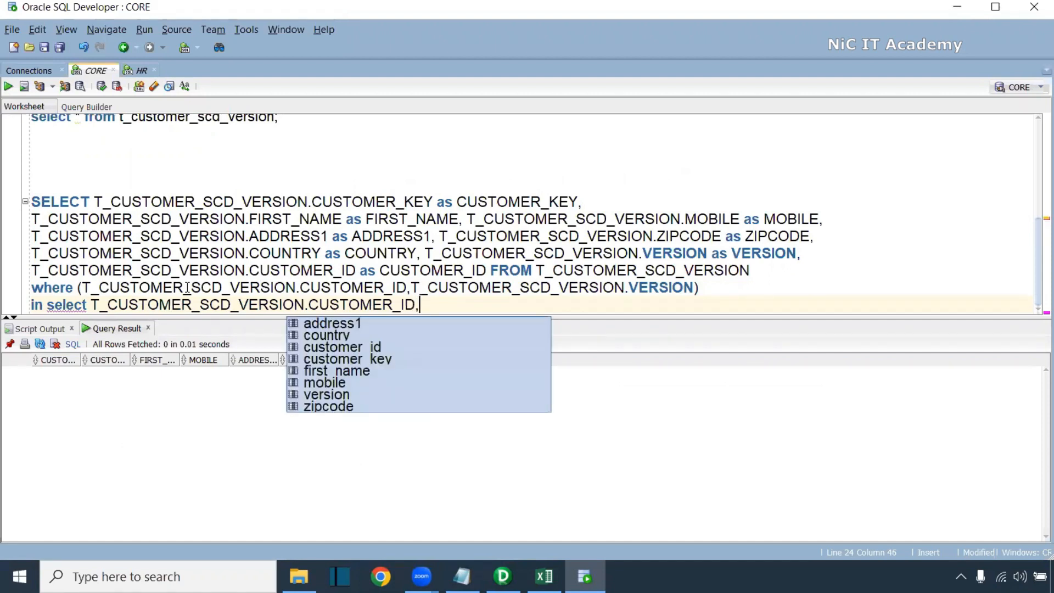
type("MAX(")
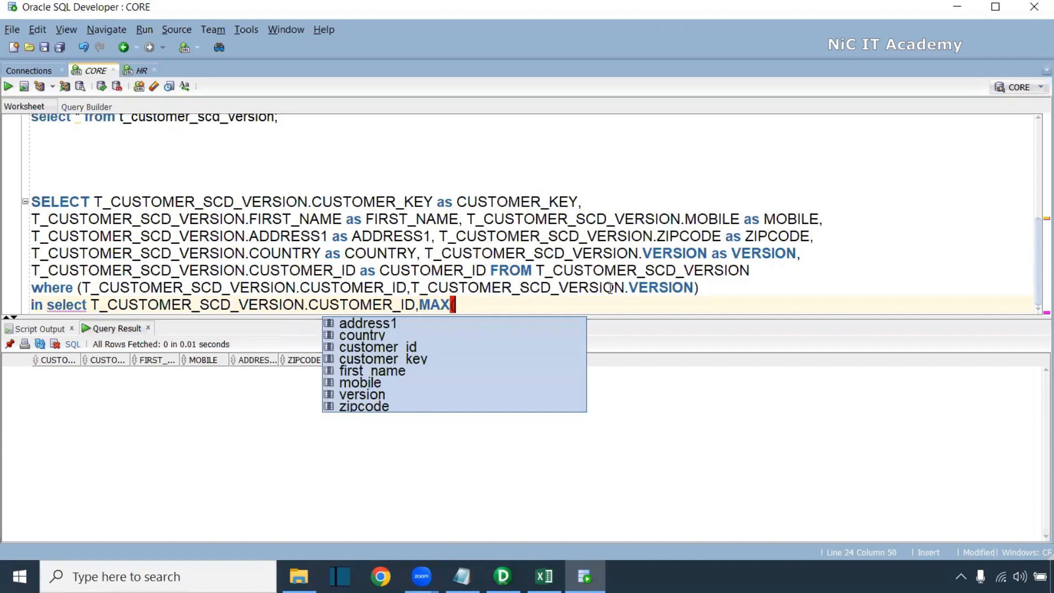
left_click_drag(696, 288, 414, 290)
key("ctrl+c")
left_click(478, 304)
key("ctrl+v")
Add a from clause naming the T_CUSTOMER_SCD_VERSION table
key("alt+Tab")
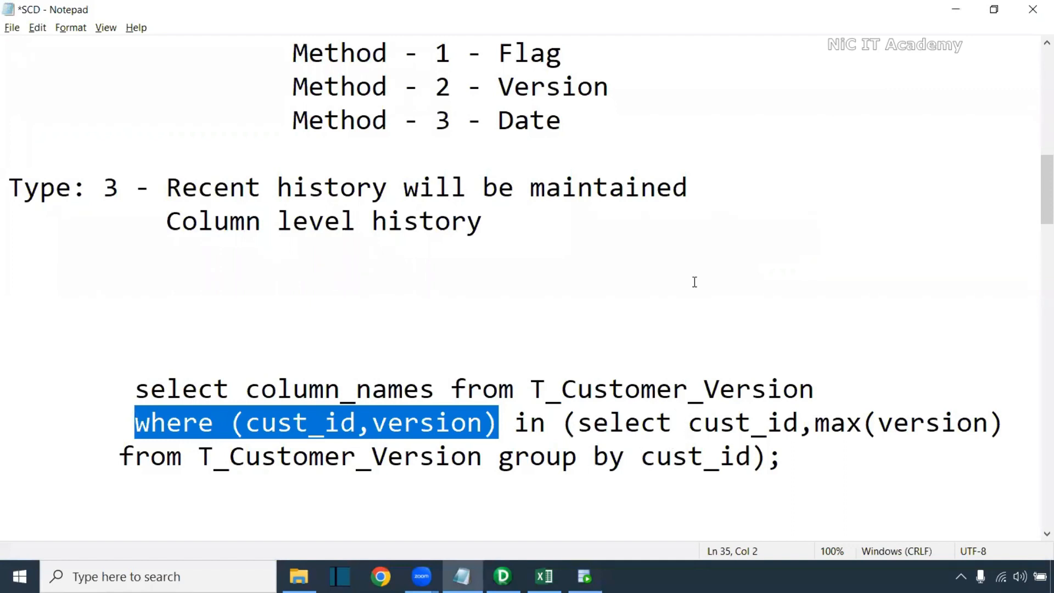
key("alt+Tab")
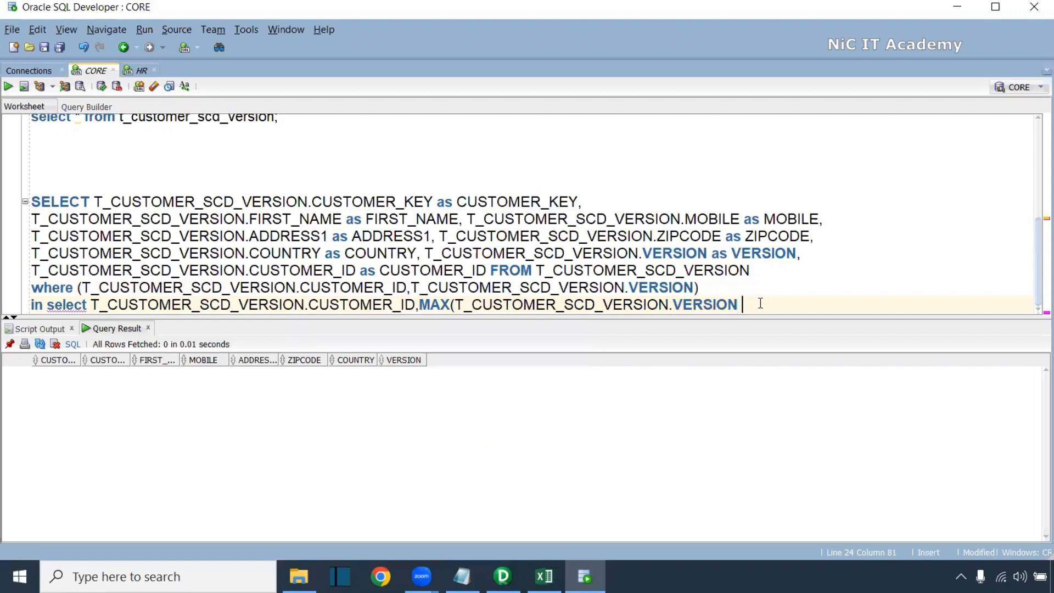
key("Return")
type("from")
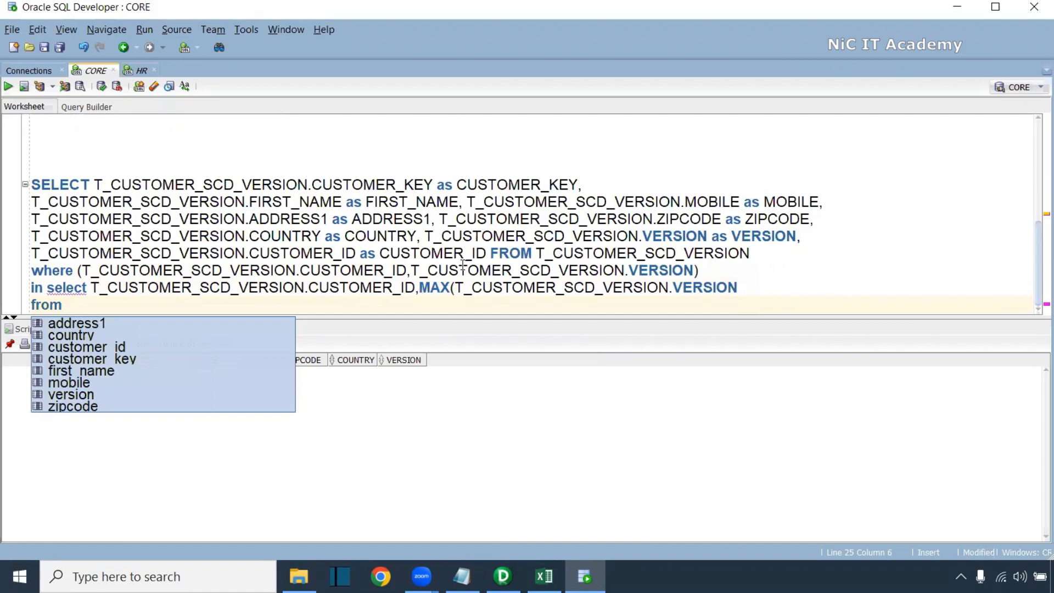
left_click_drag(539, 255, 742, 255)
key("ctrl+c")
left_click(122, 306)
key("ctrl+v")
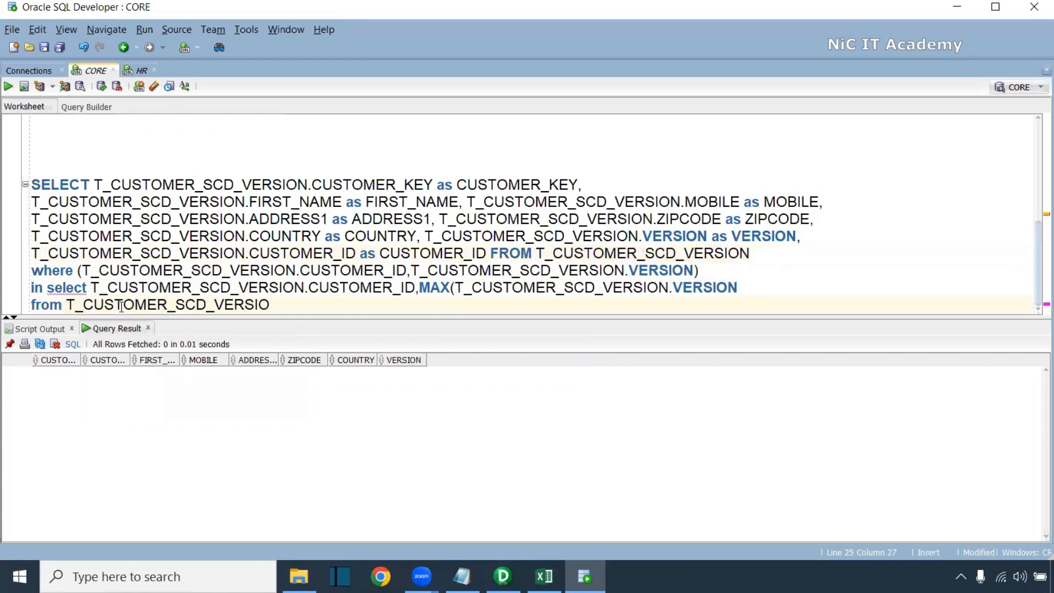
Add group by CUSTOMER_ID and close the subquery with a right parenthesis
type("group")
key("BackSpace")
key("BackSpace")
type("by")
left_click_drag(411, 287, 95, 287)
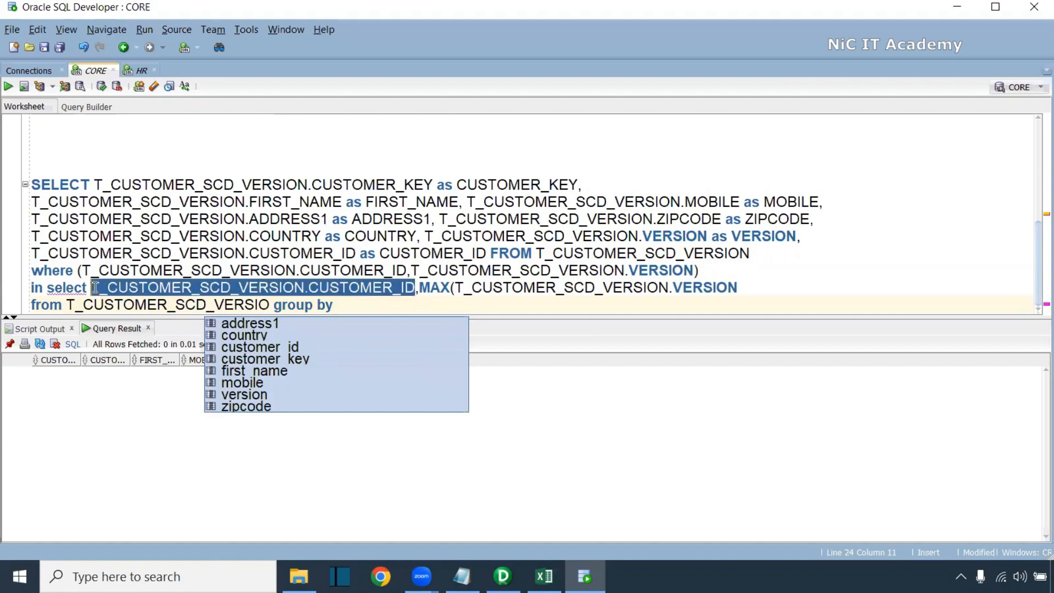
key("ctrl+c")
left_click(345, 305)
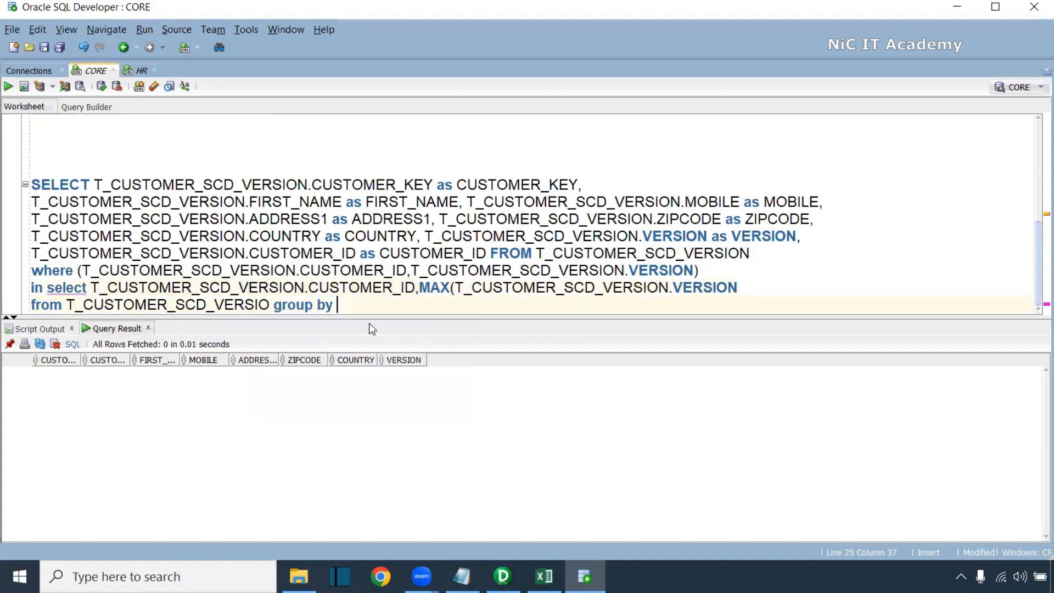
key("ctrl+v")
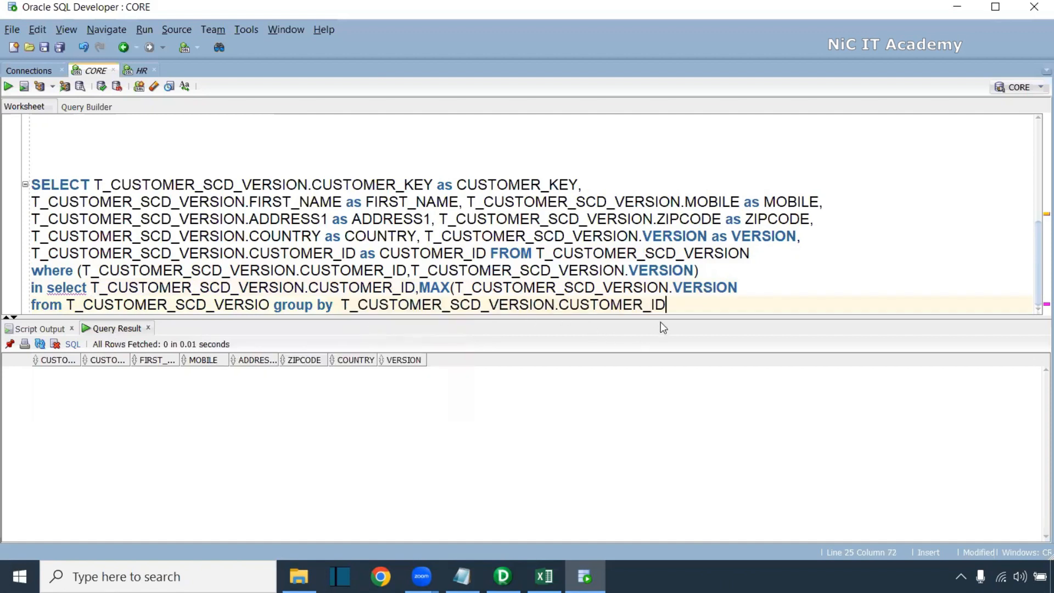
type(")")
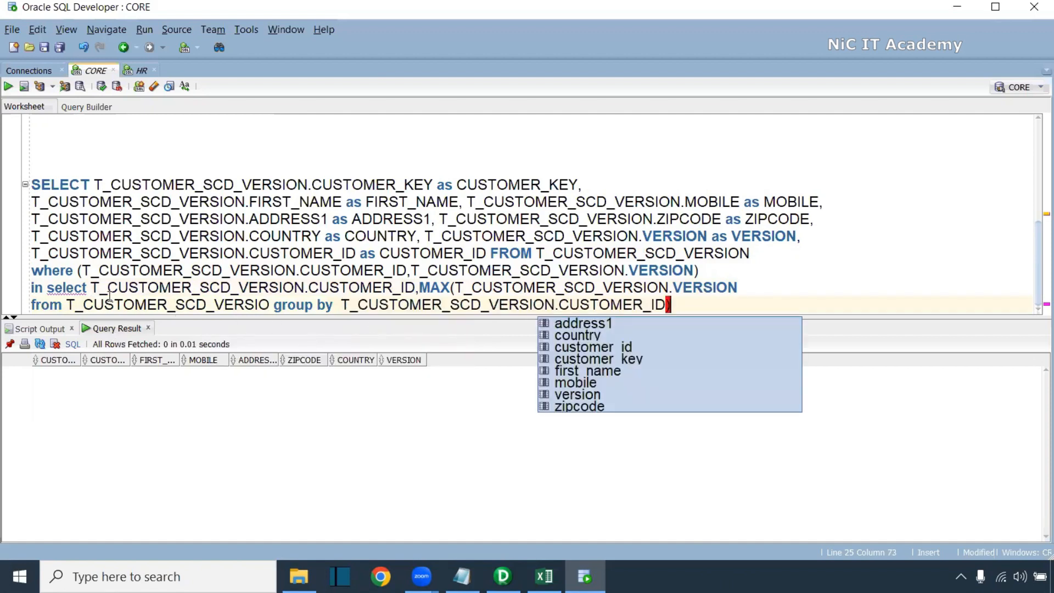
left_click(49, 288)
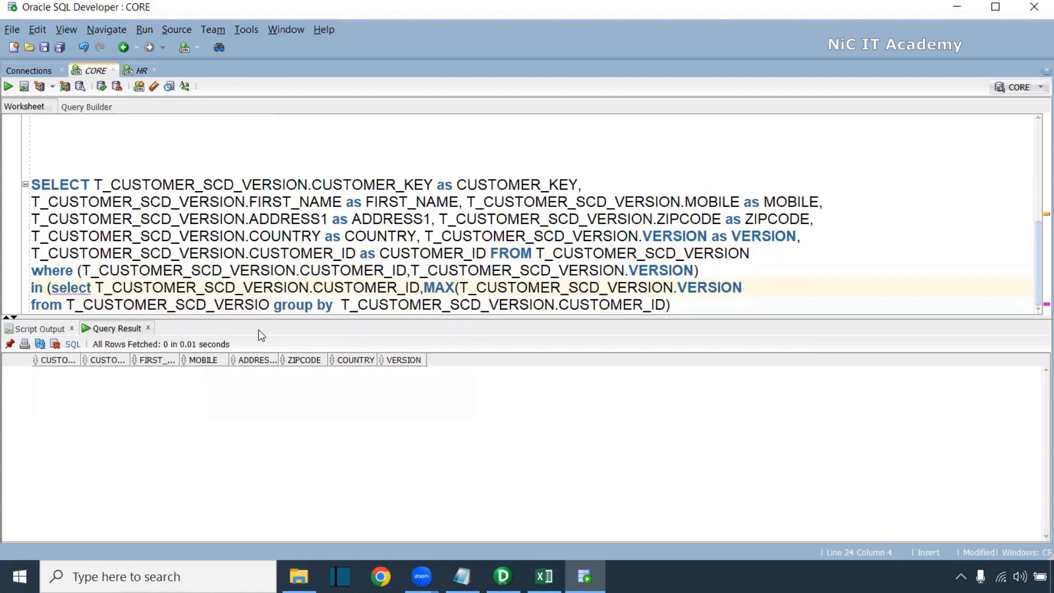
Complete the parentheses of the MAX(VERSION) expression and test-run the subquery
type("(")
key("ctrl+Return")
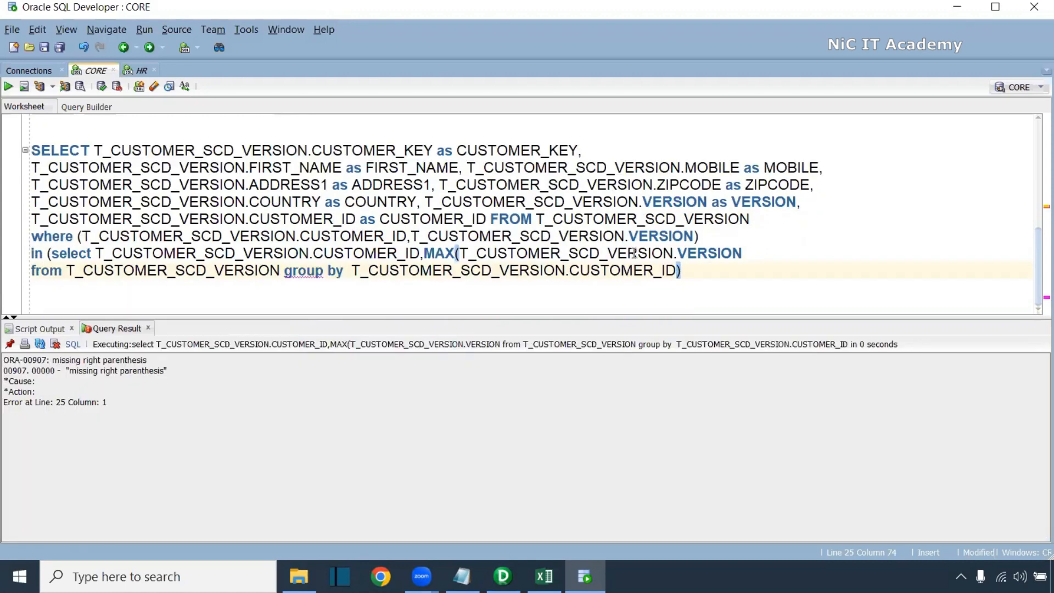
left_click(745, 253)
type(")")
key("Escape")
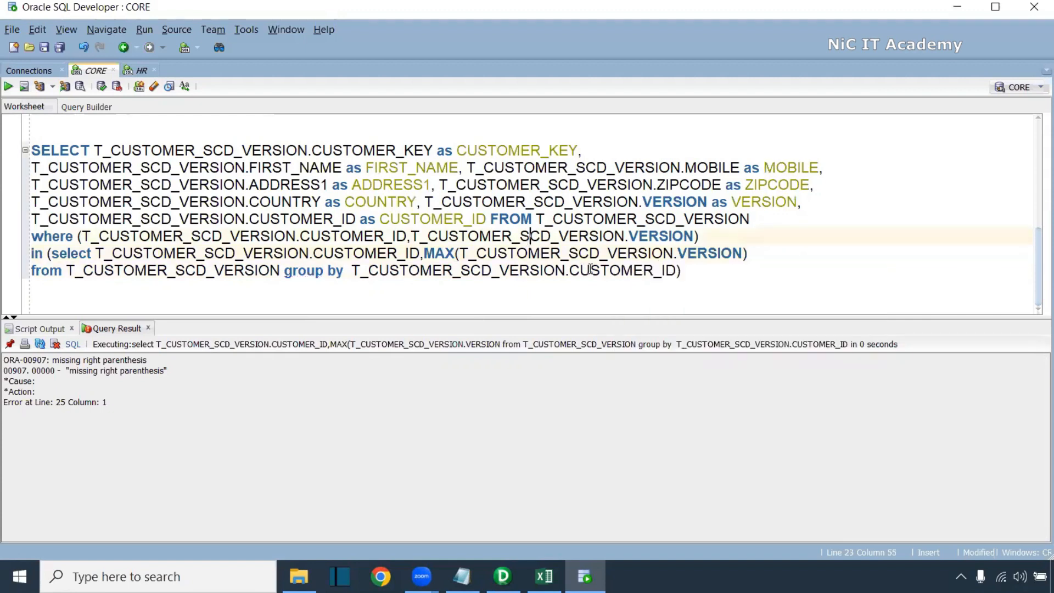
key("shift+Left")
key("shift+Left")
key("shift+Left")
key("shift+Left")
key("shift+Left")
key("shift+Left")
key("shift+Left")
key("shift+Left")
key("shift+Left")
key("shift+Left")
key("shift+Left")
key("shift+Left")
key("shift+Left")
key("shift+Left")
key("shift+Left")
key("shift+Left")
key("shift+Left")
key("shift+Left")
key("shift+Left")
key("shift+Left")
key("shift+Left")
key("shift+Left")
key("shift+Left")
key("shift+Left")
key("shift+Left")
key("shift+Left")
key("shift+Left")
key("shift+Left")
key("shift+Left")
key("shift+Left")
key("shift+Left")
key("shift+Left")
key("shift+Left")
key("shift+Left")
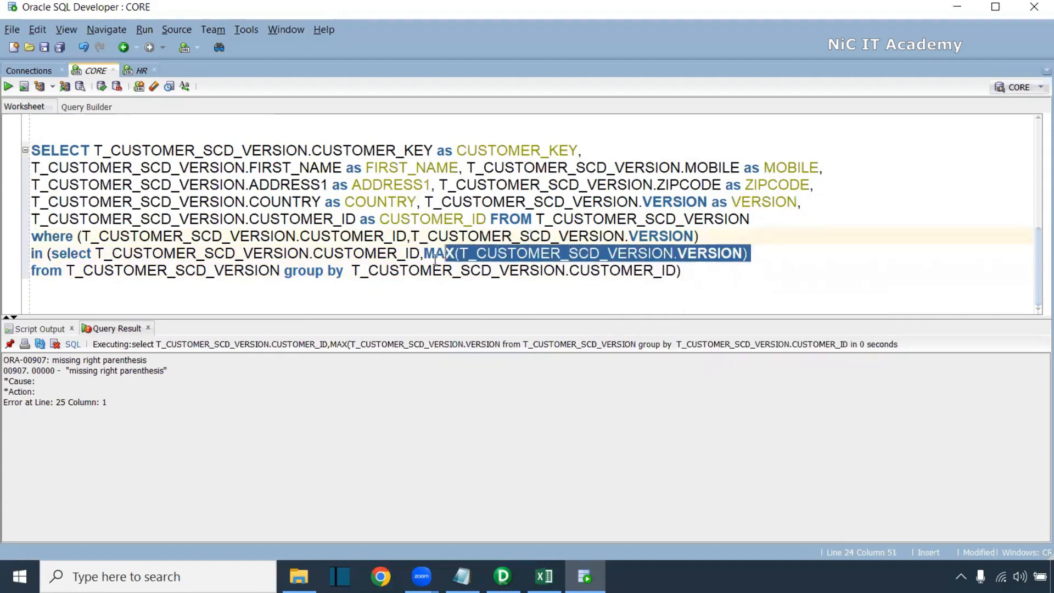
Run only the in-subquery and widen its CUSTOMER_ID and MAX result columns
left_click(625, 279)
left_click_drag(684, 275, 89, 201)
left_click(273, 283)
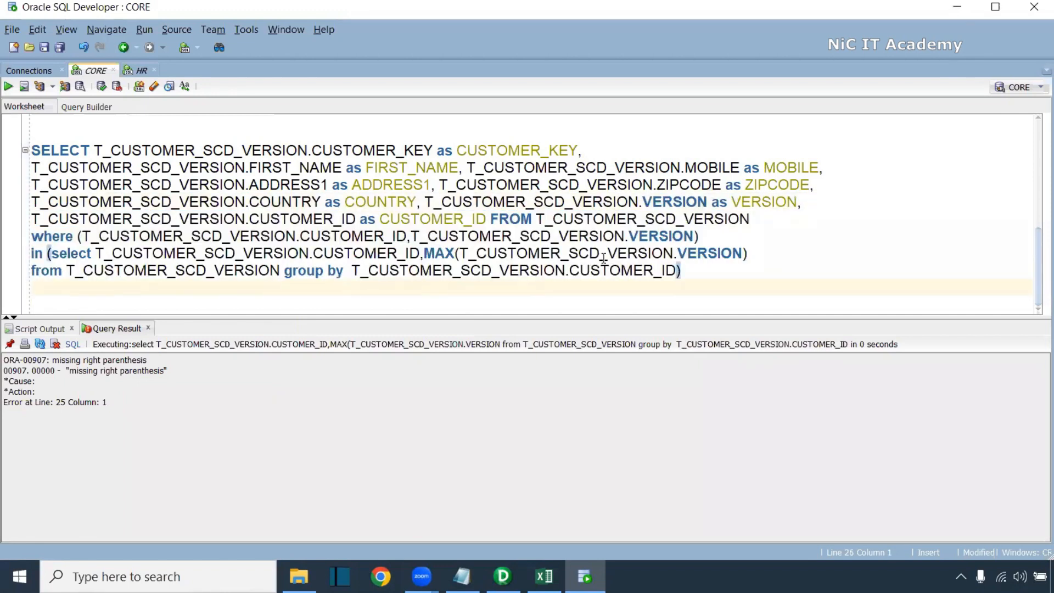
left_click_drag(681, 270, 51, 254)
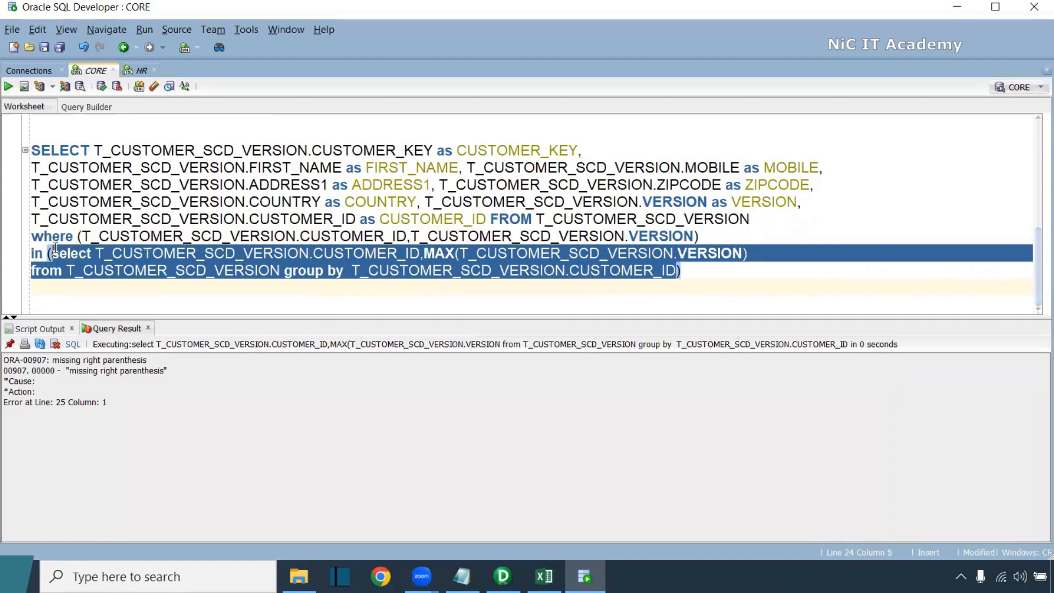
left_click(11, 89)
left_click_drag(130, 366, 231, 368)
left_click_drag(81, 361, 108, 361)
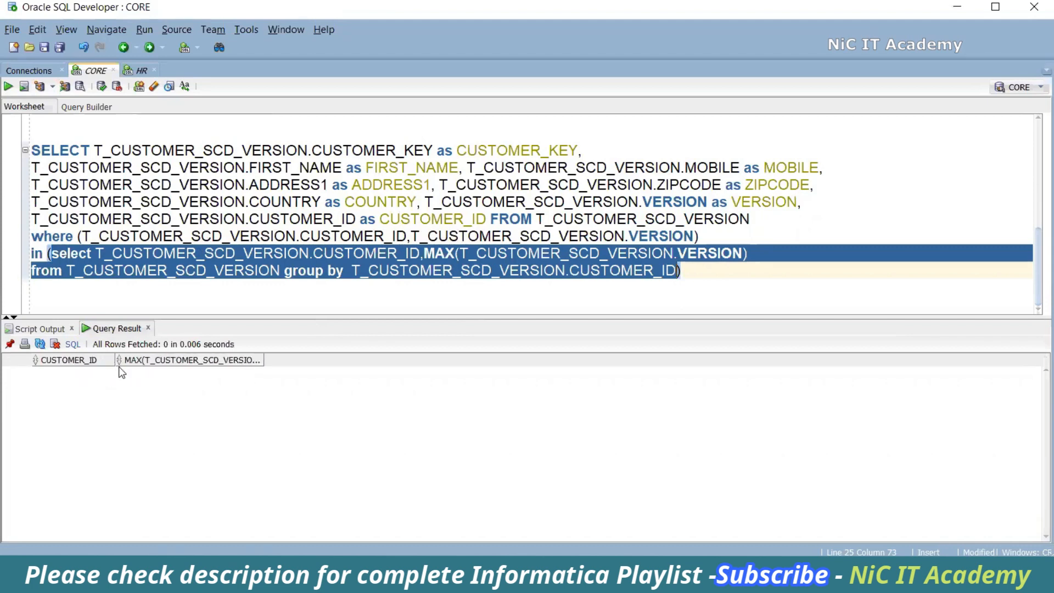
double_click(266, 360)
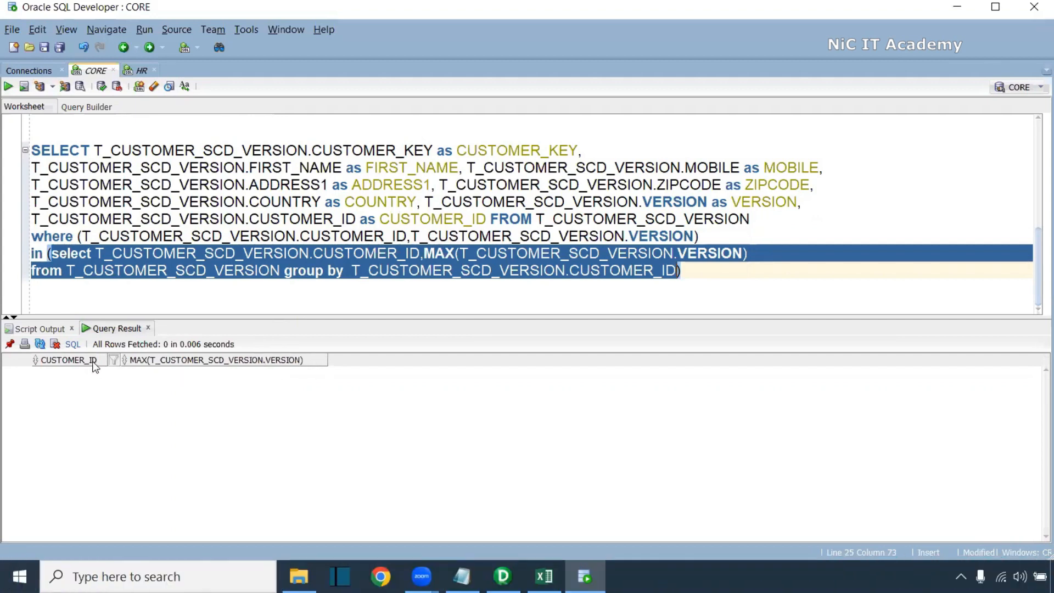
Run the full latest-version query on T_CUSTOMER_SCD_VERSION and select the whole statement for copying
left_click(560, 283)
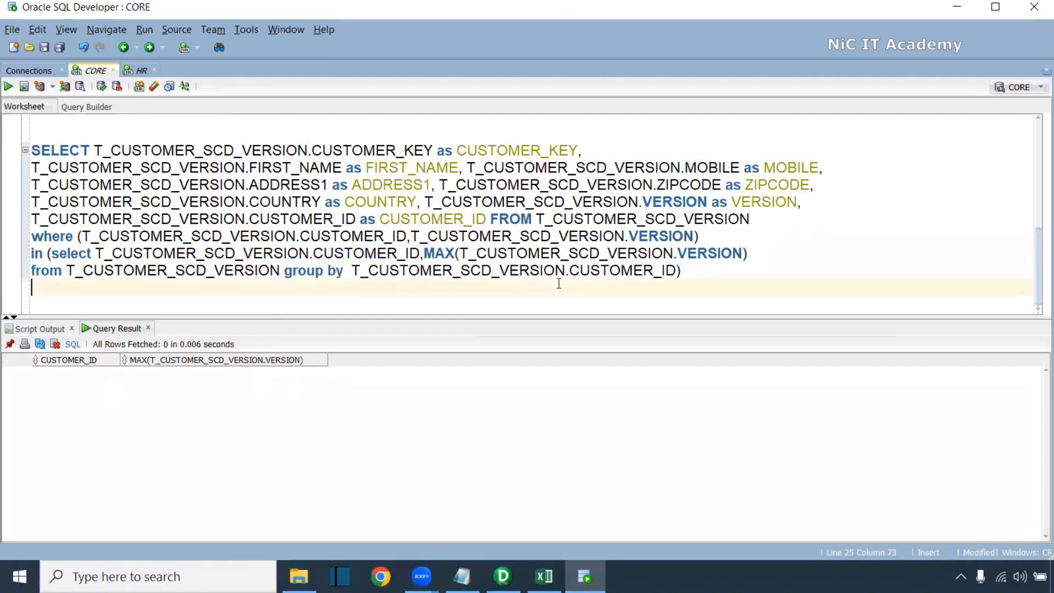
left_click_drag(698, 270, 25, 144)
key("ctrl+Return")
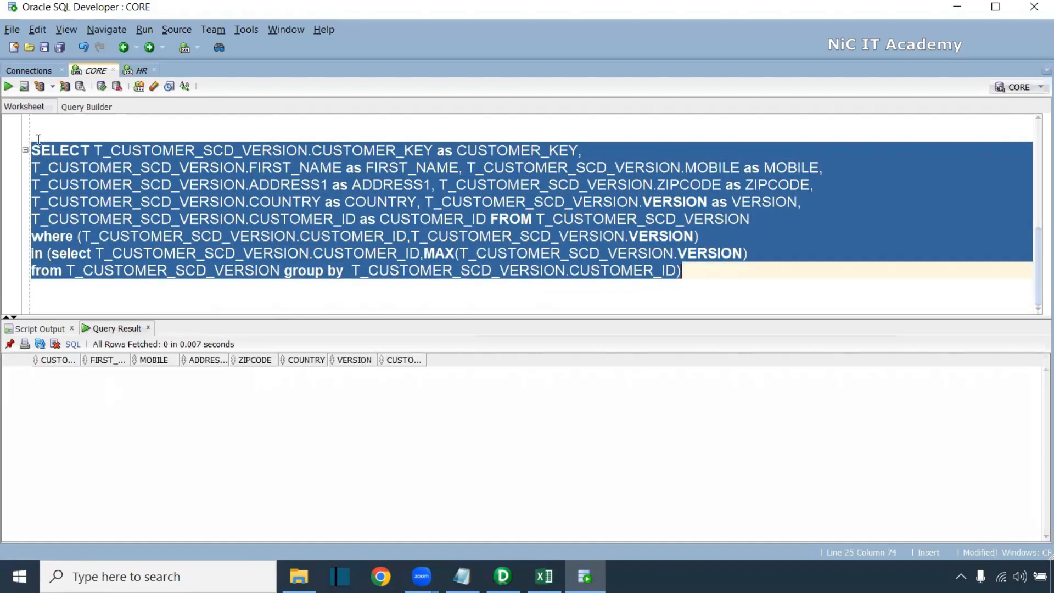
left_click(386, 292)
left_click_drag(683, 271, 14, 158)
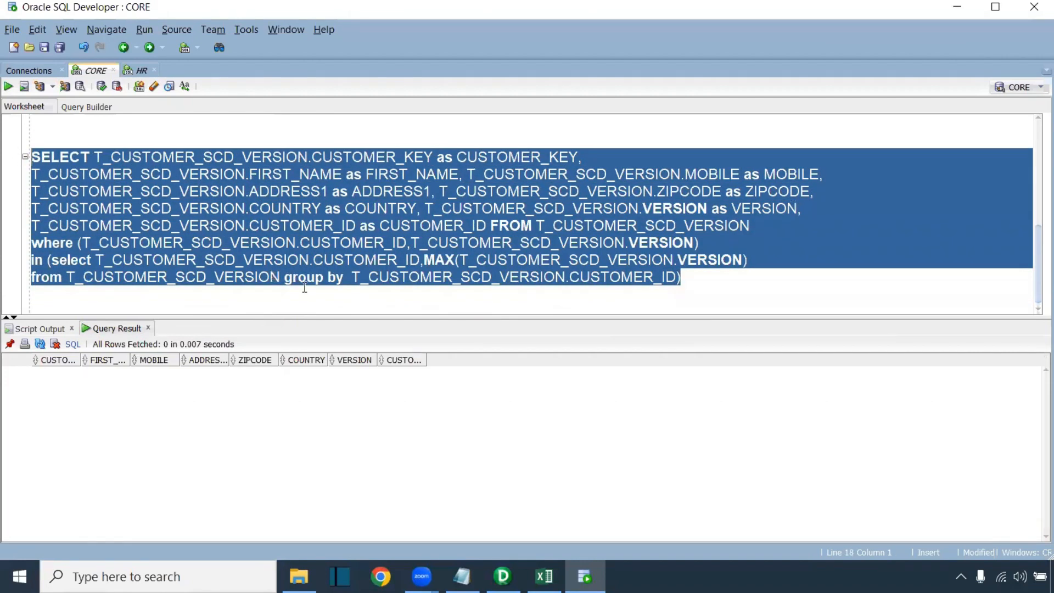
Paste the latest-version query into the lookup's SQL override and close the transformation settings
key("alt+Tab")
key("Tab")
key("Tab")
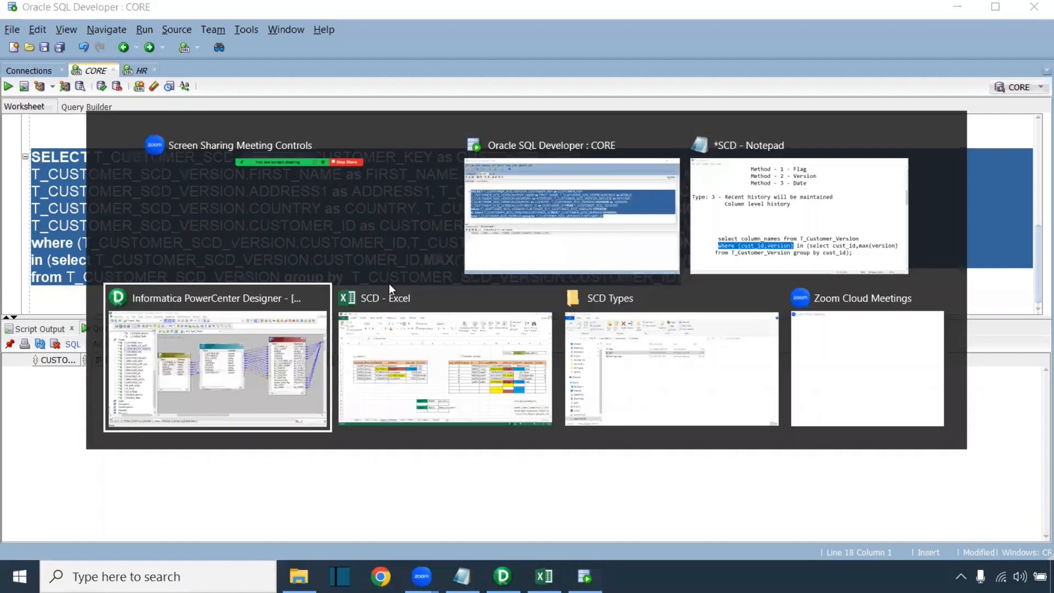
key("ctrl+v")
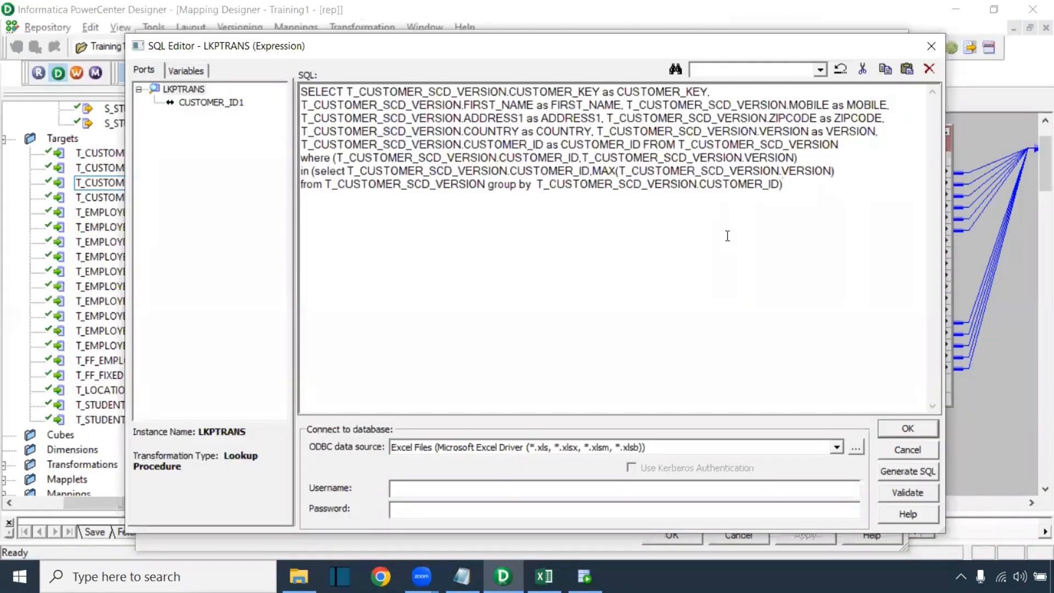
left_click(912, 430)
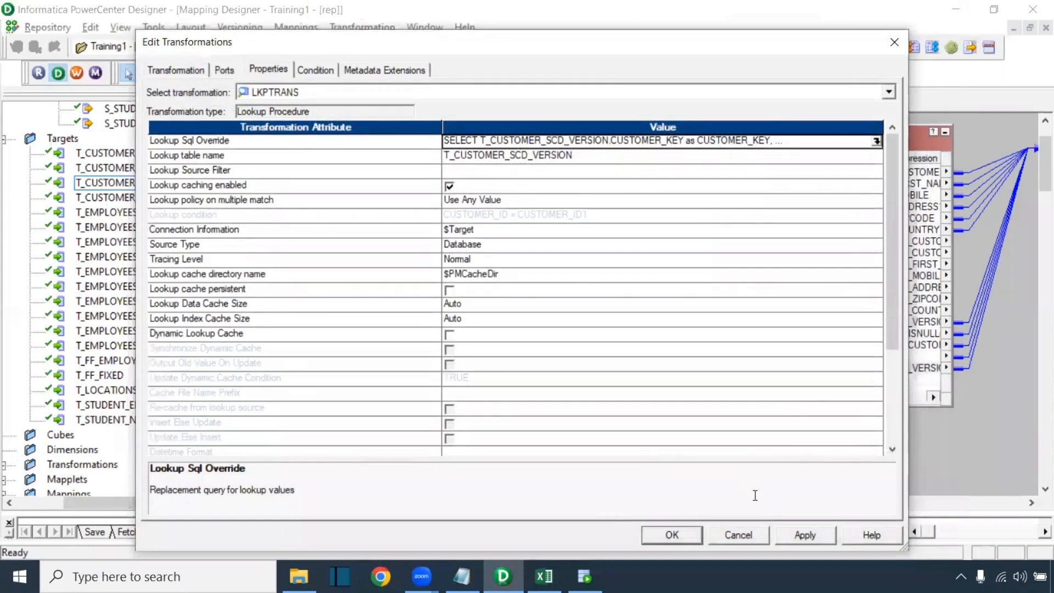
left_click(672, 535)
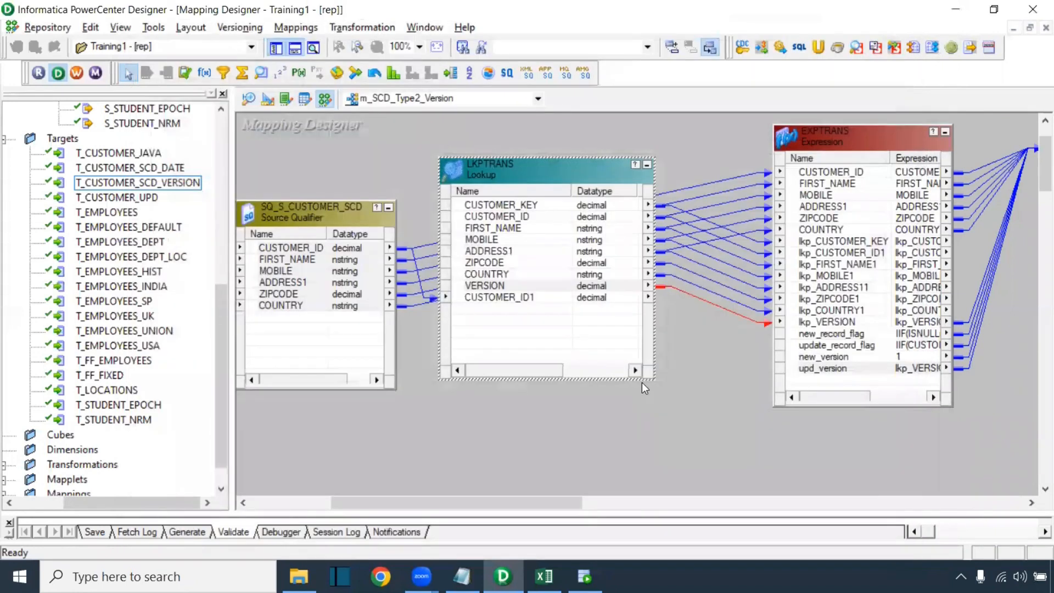
Save m_SCD_Type2_Version, confirm the VALID message in the output log, and launch Workflow Manager
left_click_drag(580, 508, 572, 357)
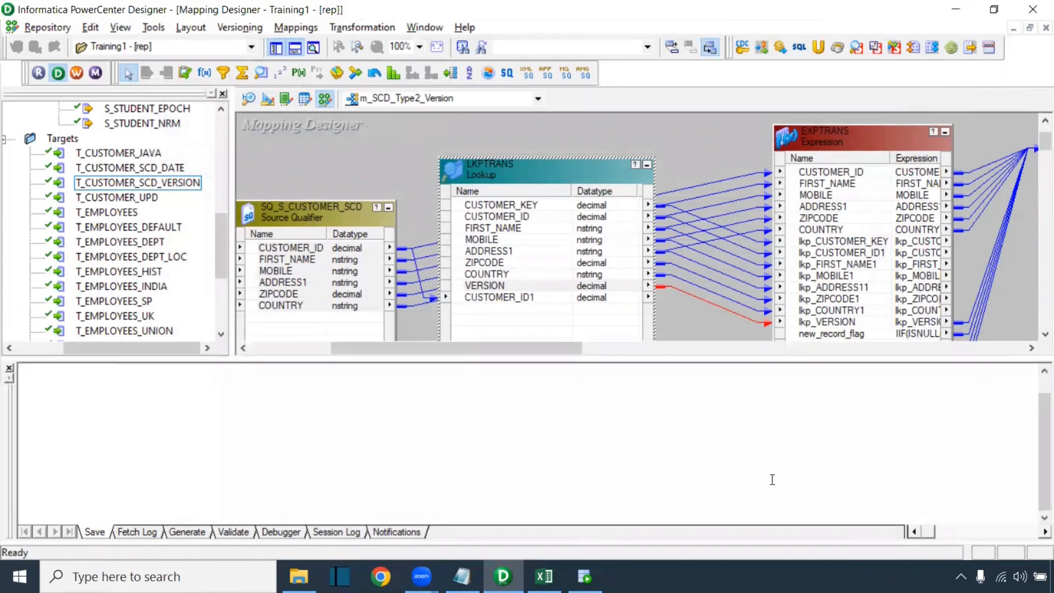
key("ctrl+s")
left_click_drag(254, 496, 71, 496)
left_click(78, 74)
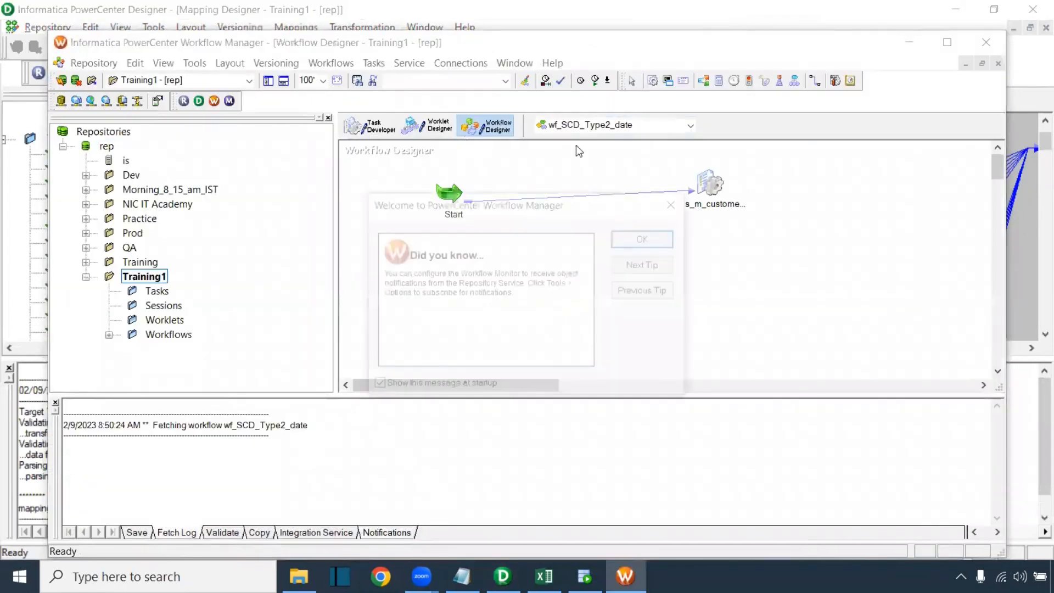
Create a new workflow named wf_SCD_Type2_version
left_click(642, 239)
double_click(674, 45)
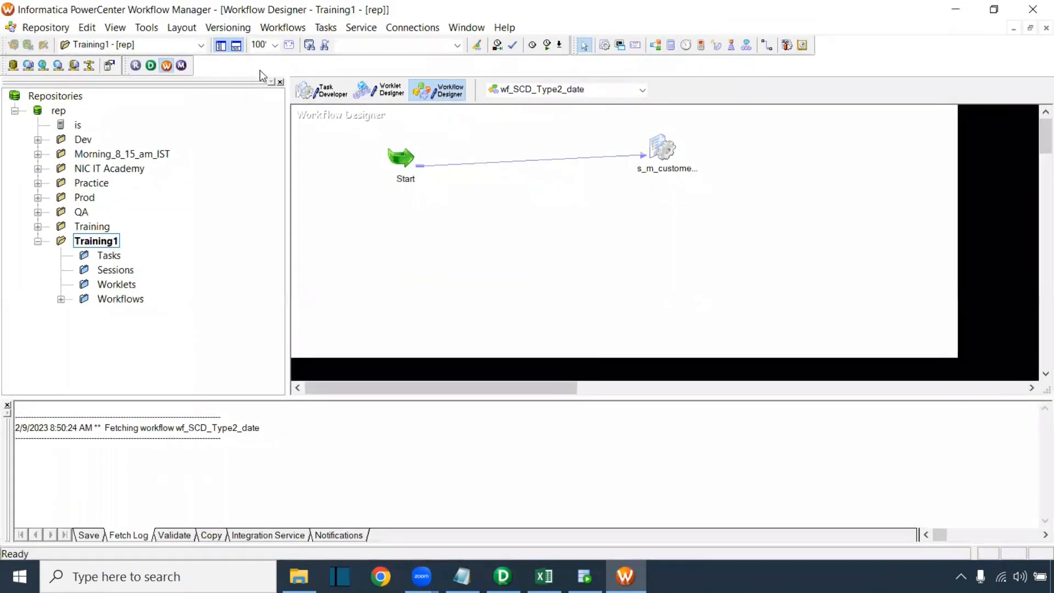
left_click(283, 30)
left_click(287, 43)
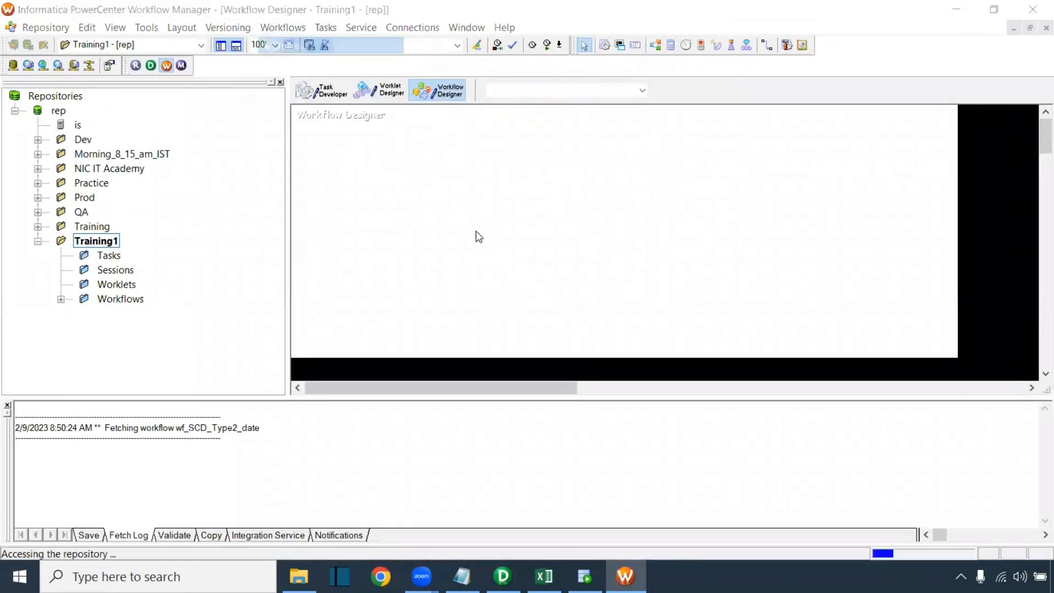
type("wf_SCD_Typ")
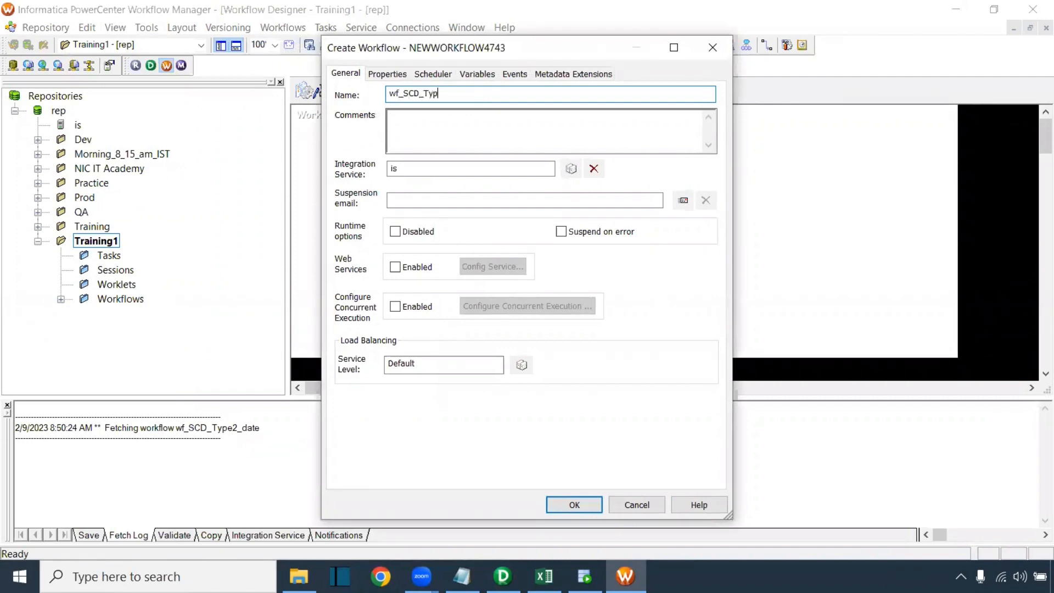
type("e2_version")
key("Return")
Add a session for the m_SCD_Type2_Version mapping to the workflow canvas
left_click(622, 48)
left_click(615, 150)
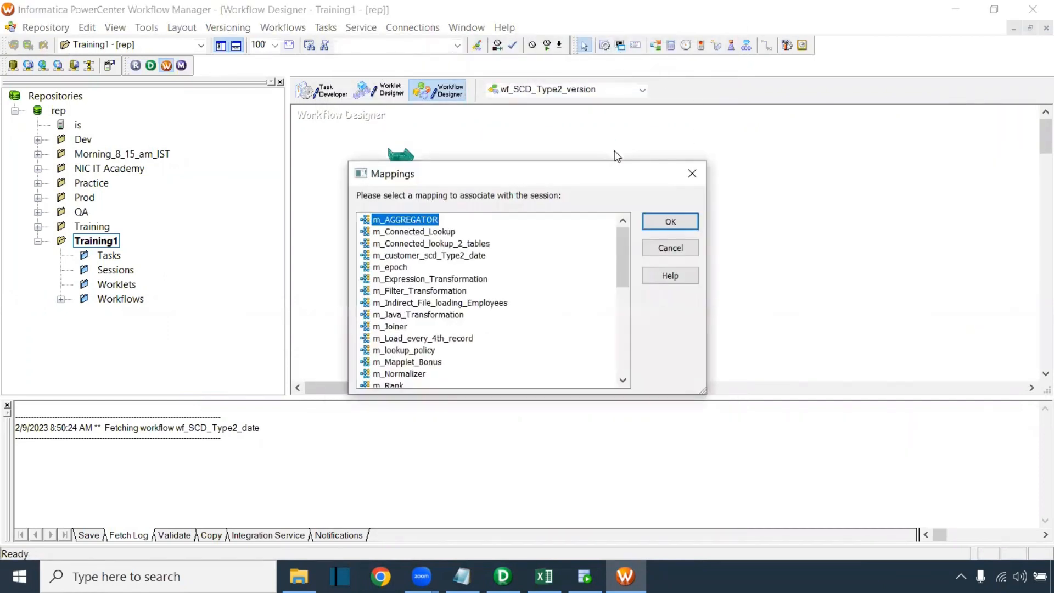
scroll(576, 264, "down", 10)
left_click(435, 257)
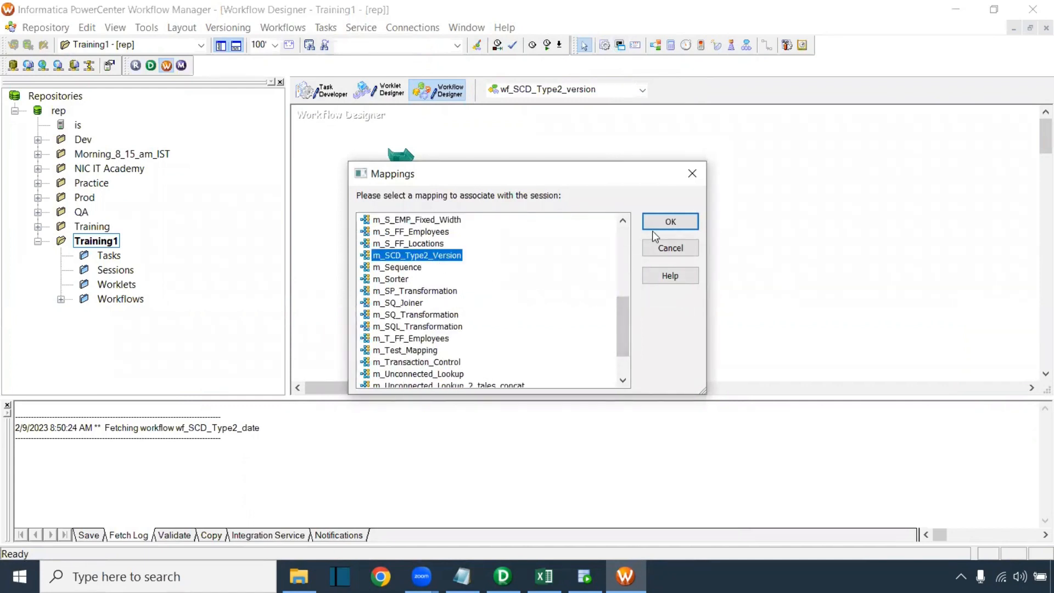
left_click(659, 224)
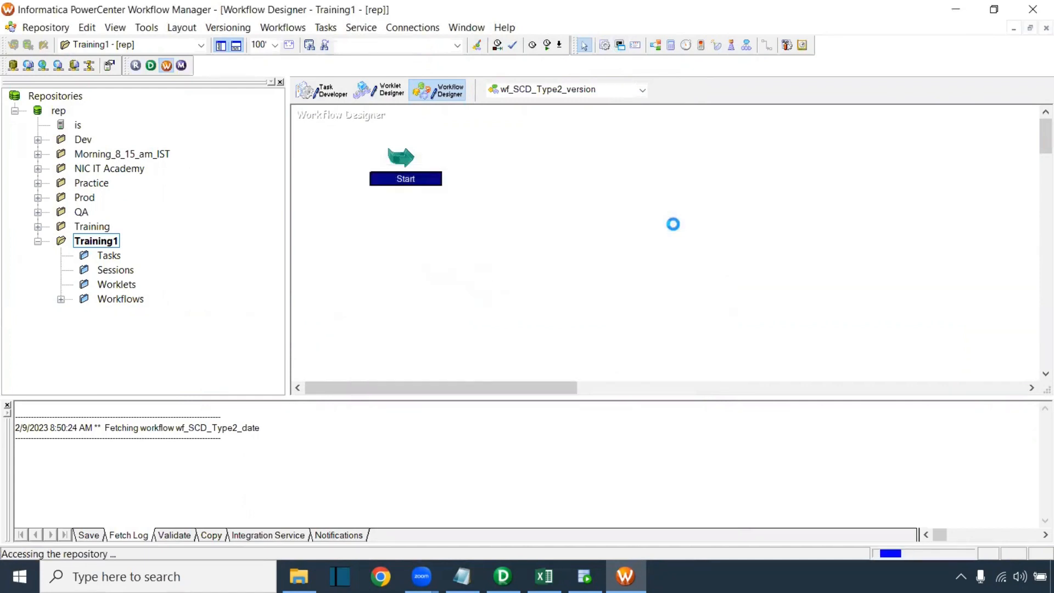
left_click(769, 46)
Link Start to the session and set both T_CUSTOMER_SCD_VERSION targets to the Oracle_Tgt connection
left_click_drag(407, 156, 639, 149)
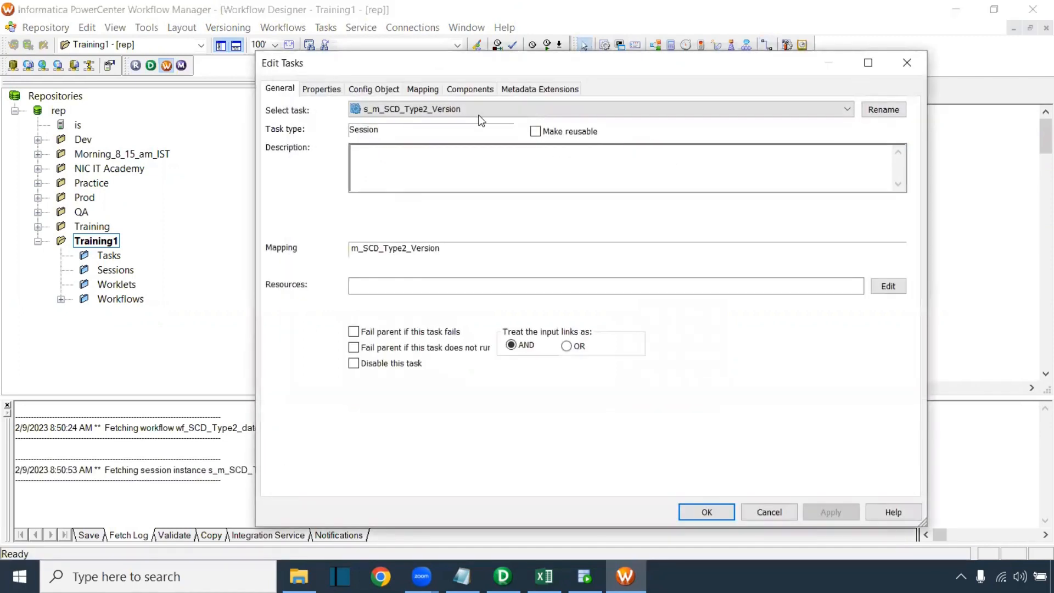
left_click(424, 89)
left_click(345, 209)
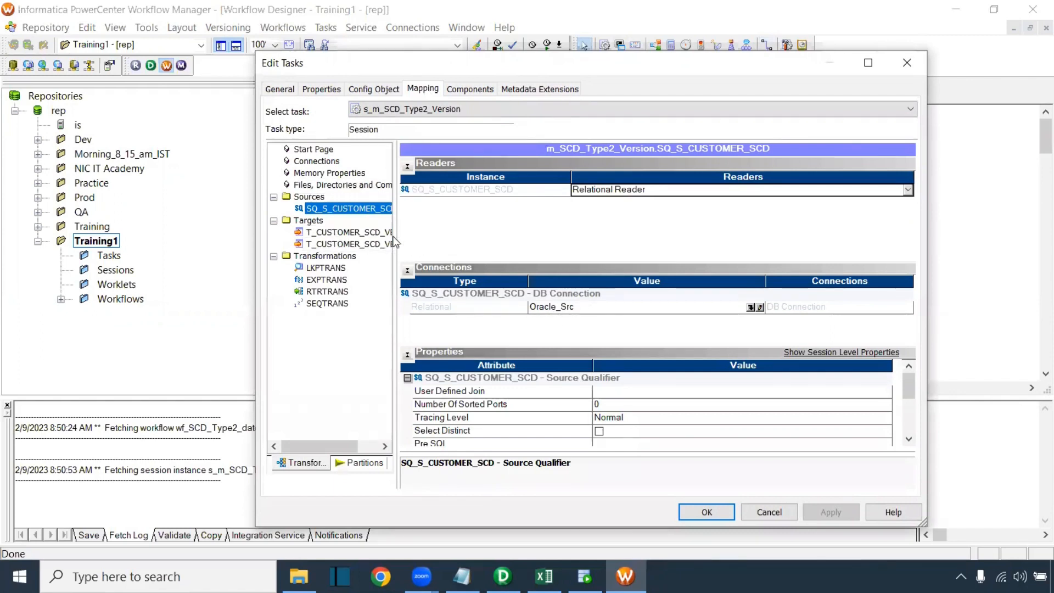
left_click(346, 232)
left_click(755, 294)
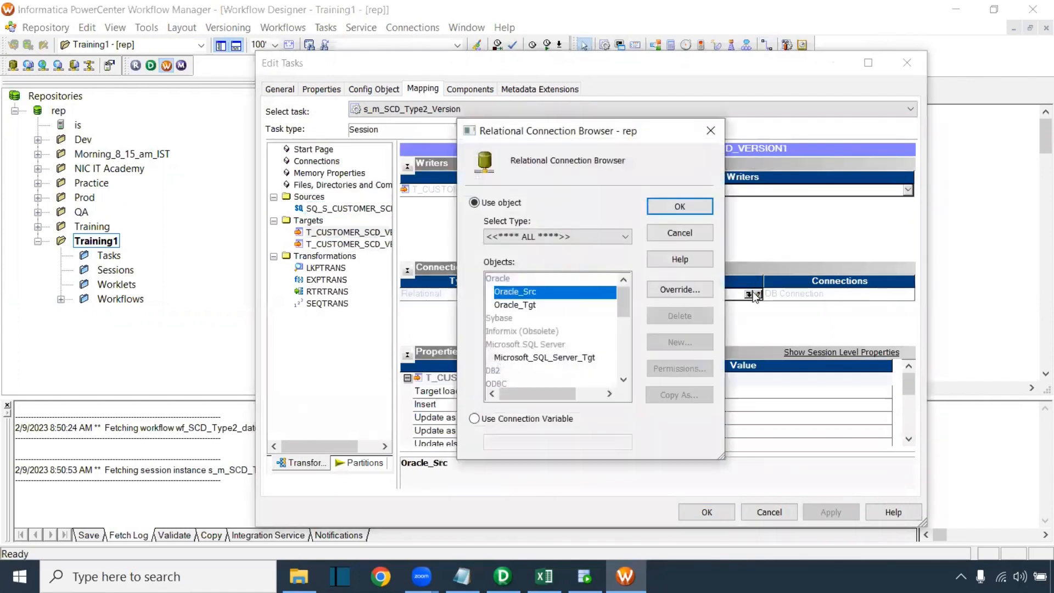
left_click(522, 305)
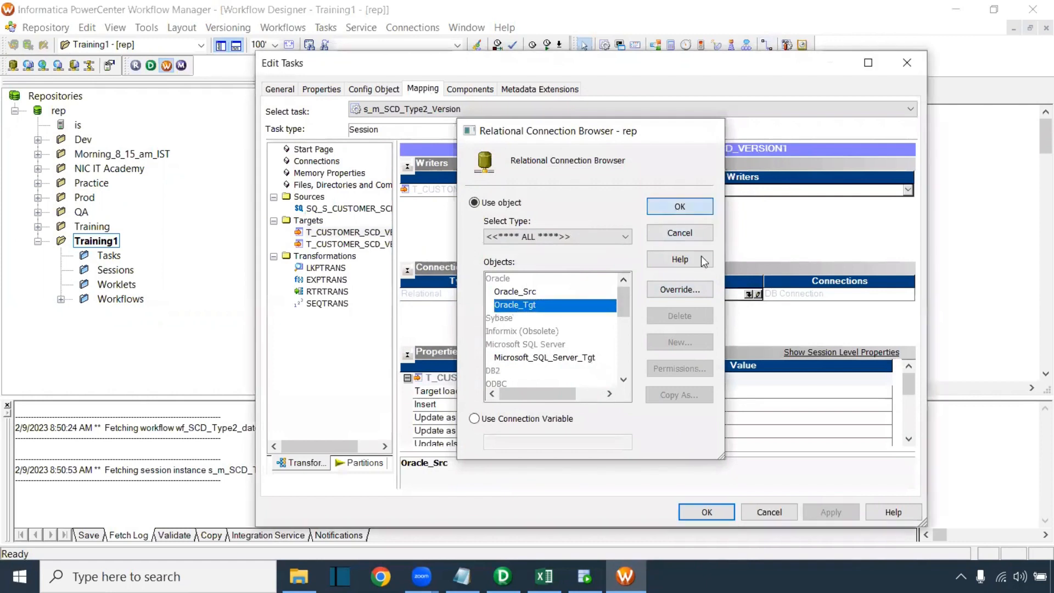
left_click(679, 207)
left_click(360, 245)
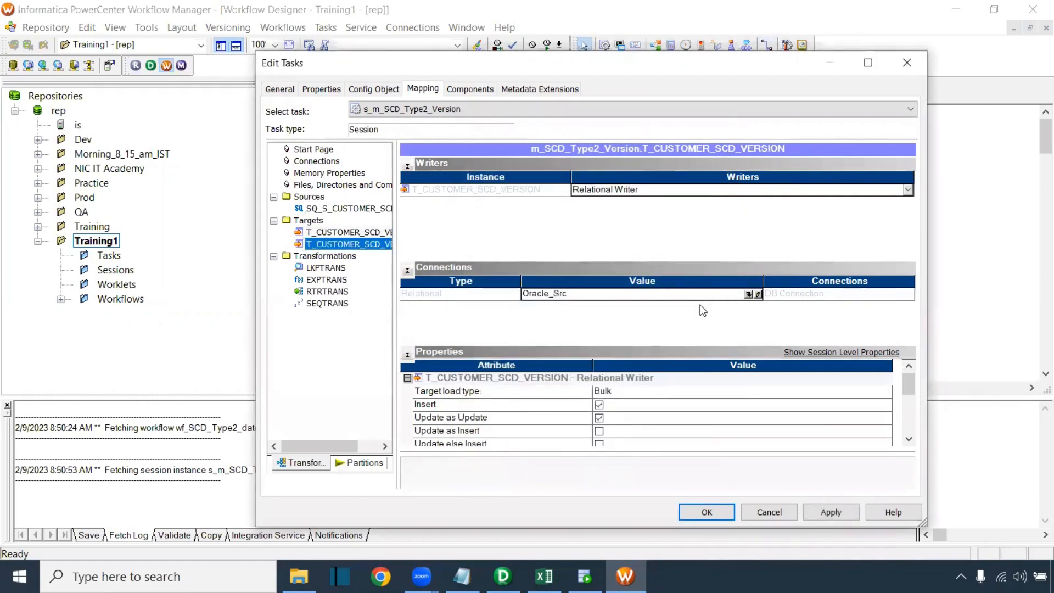
left_click(748, 295)
left_click(525, 303)
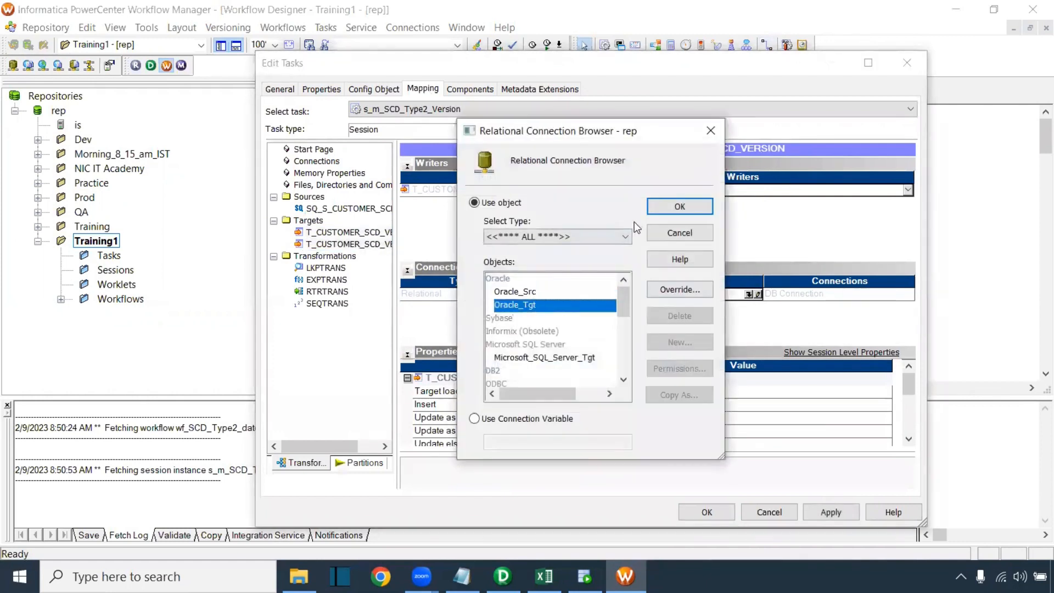
left_click(677, 208)
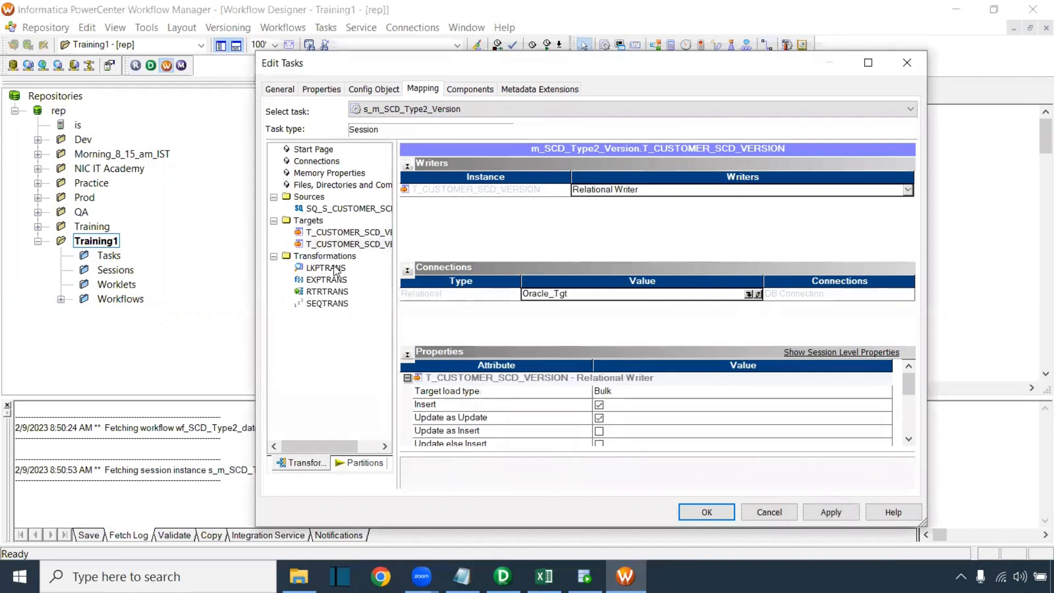
Switch the lookup's connection from $Target to Oracle_Tgt
left_click(336, 269)
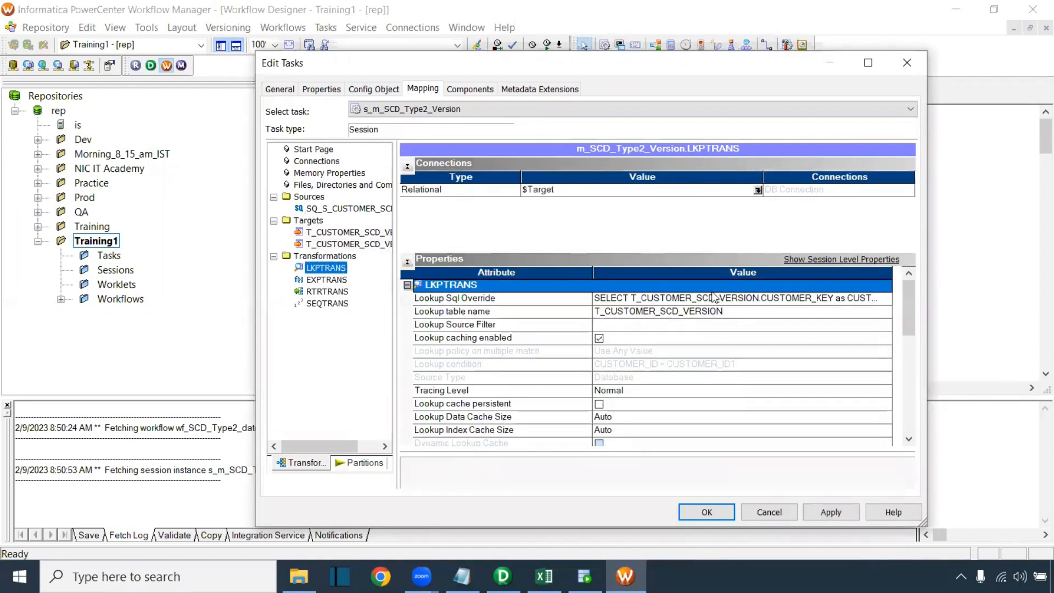
left_click(758, 191)
left_click(474, 203)
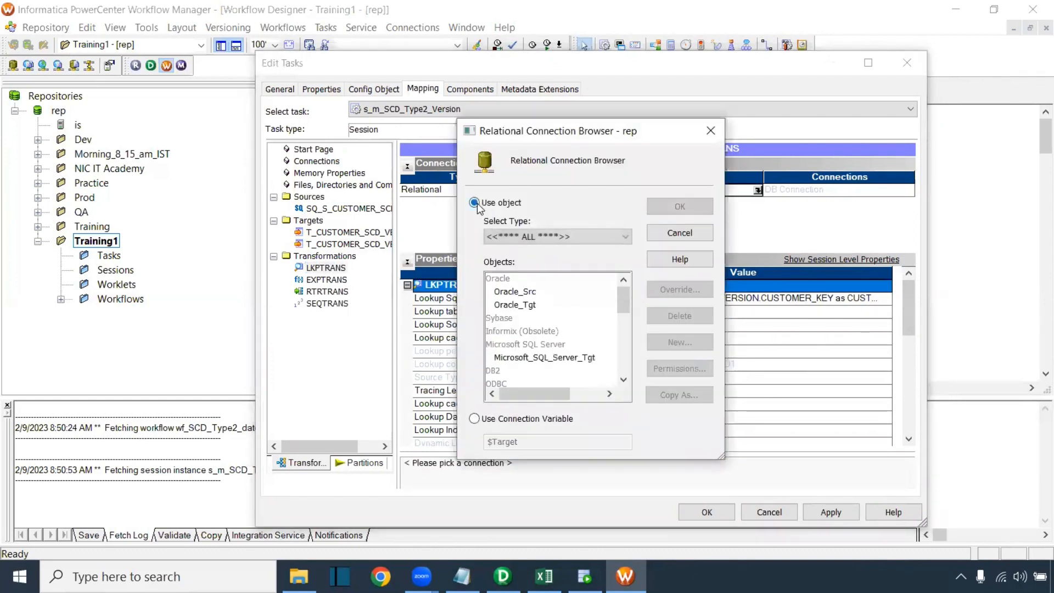
left_click(516, 305)
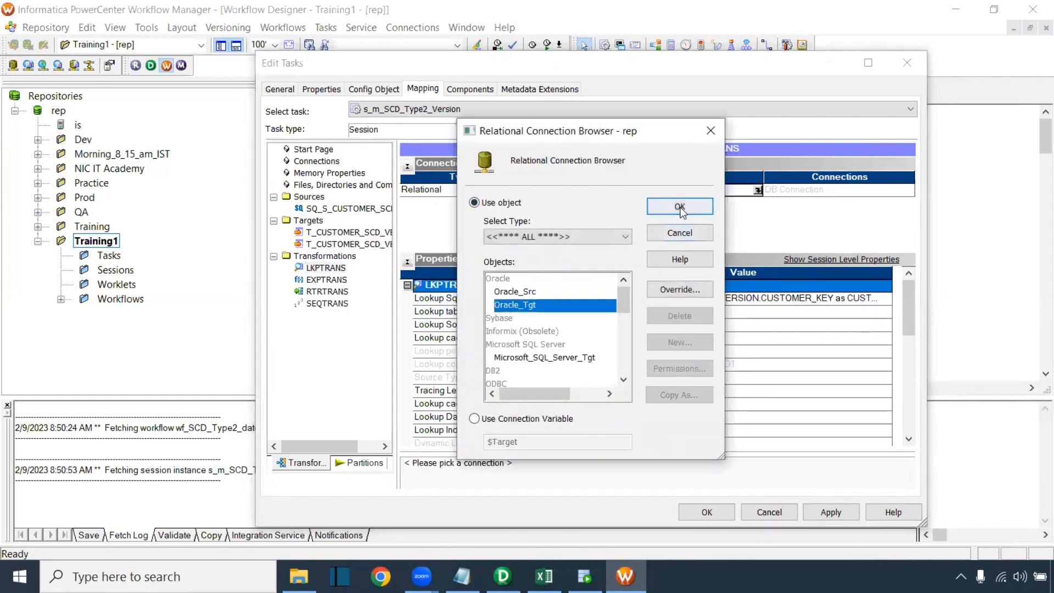
left_click(676, 207)
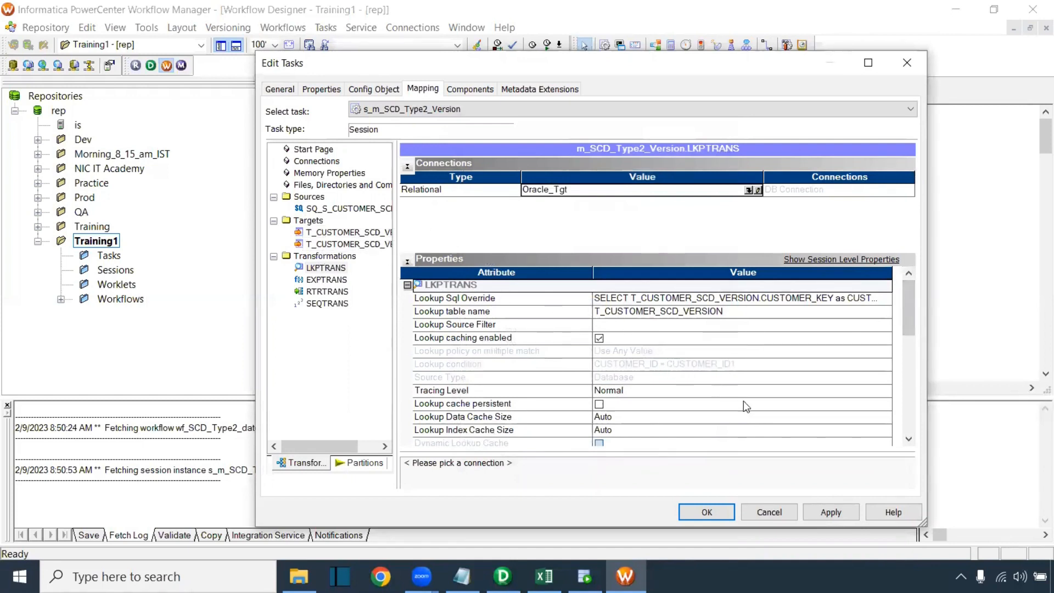
Set Stop on errors to 1, save the session settings, and check the workflow is VALID
left_click(373, 90)
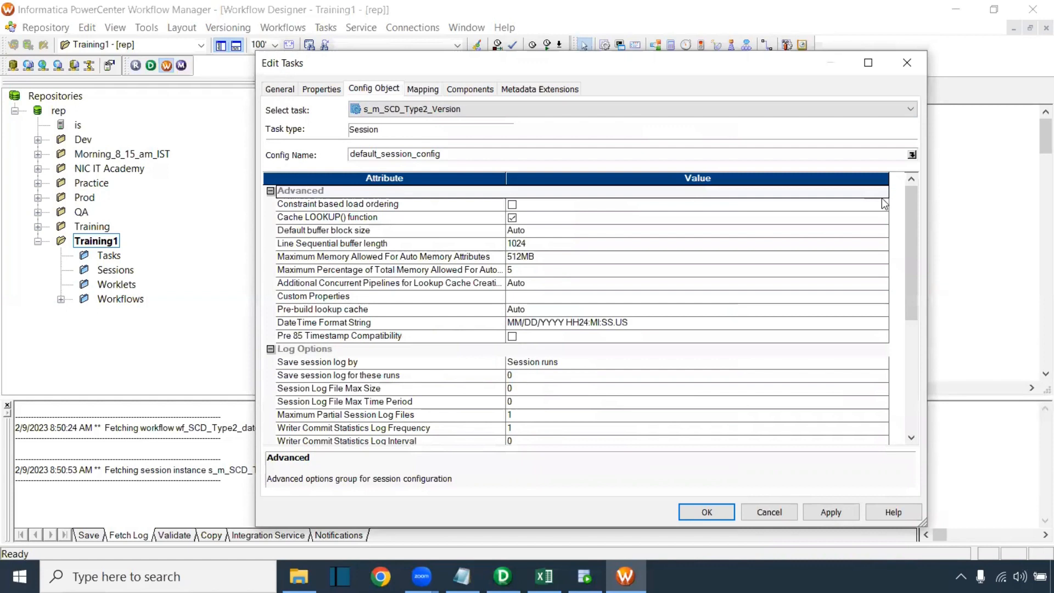
left_click_drag(909, 215, 909, 276)
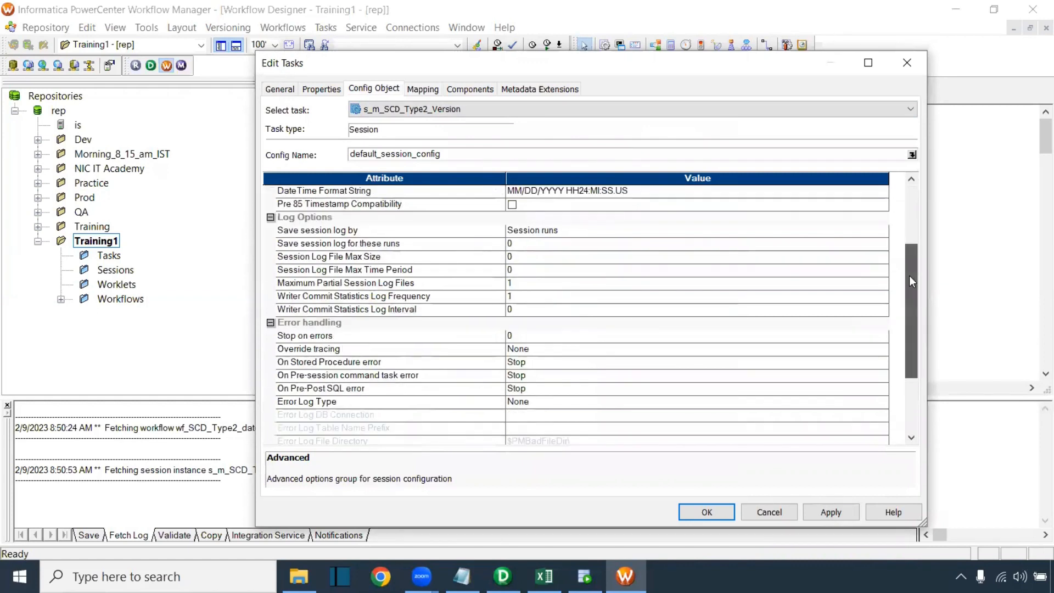
left_click(510, 336)
type("1")
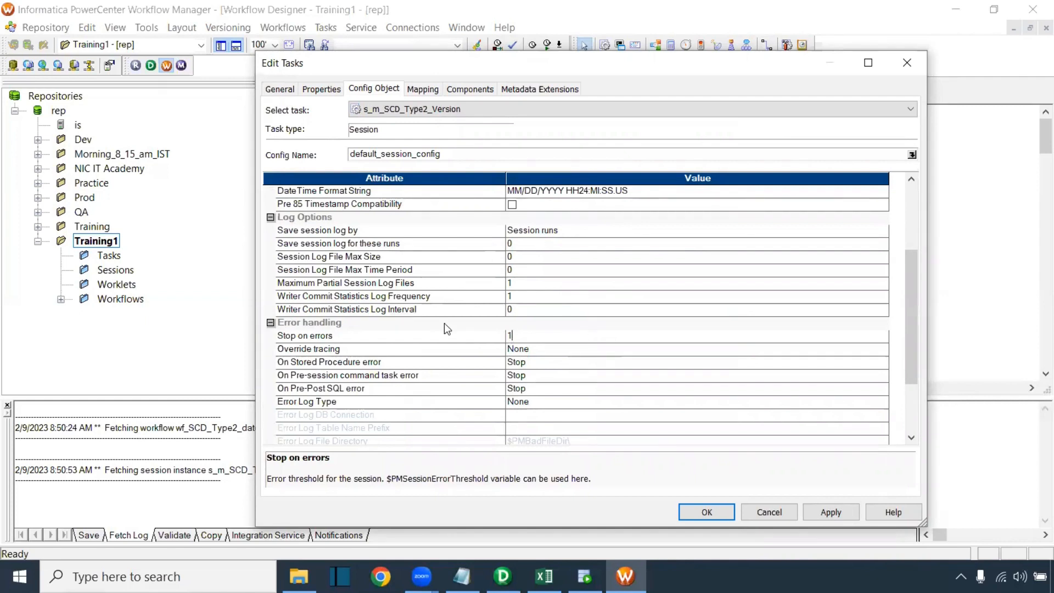
left_click(279, 89)
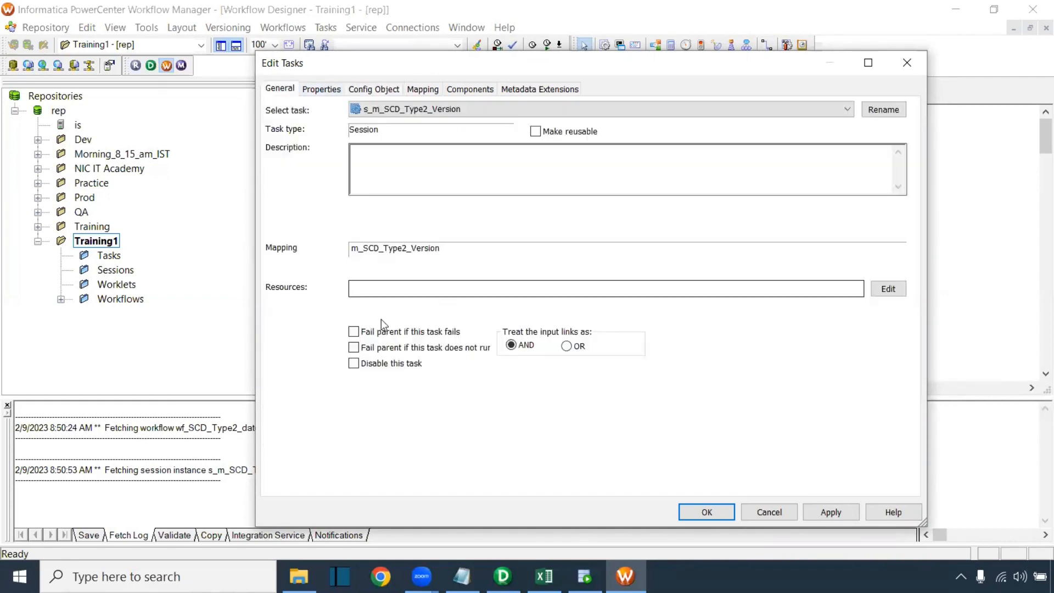
left_click(707, 512)
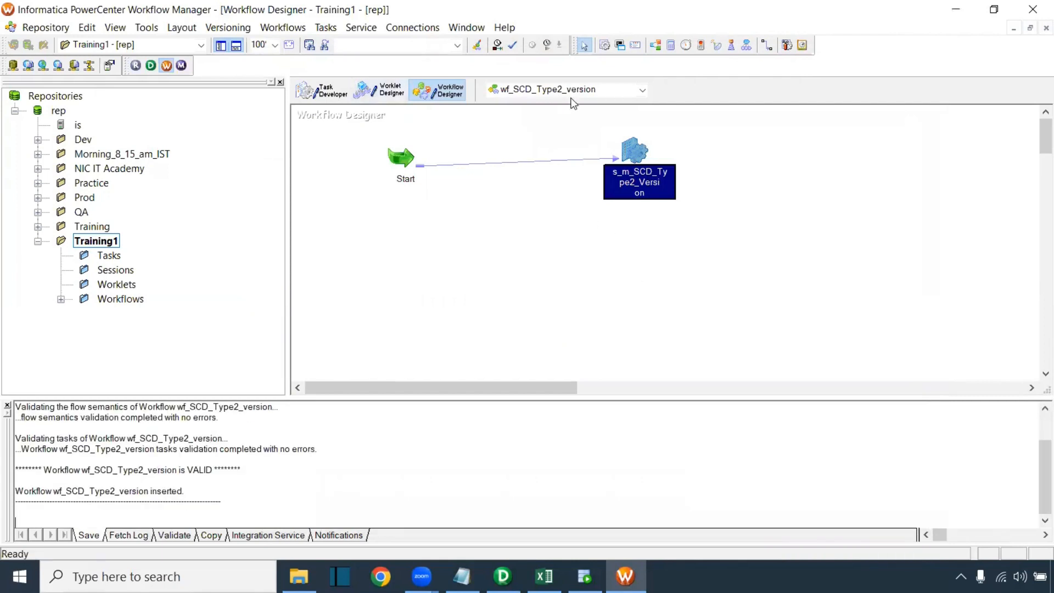
left_click(552, 243)
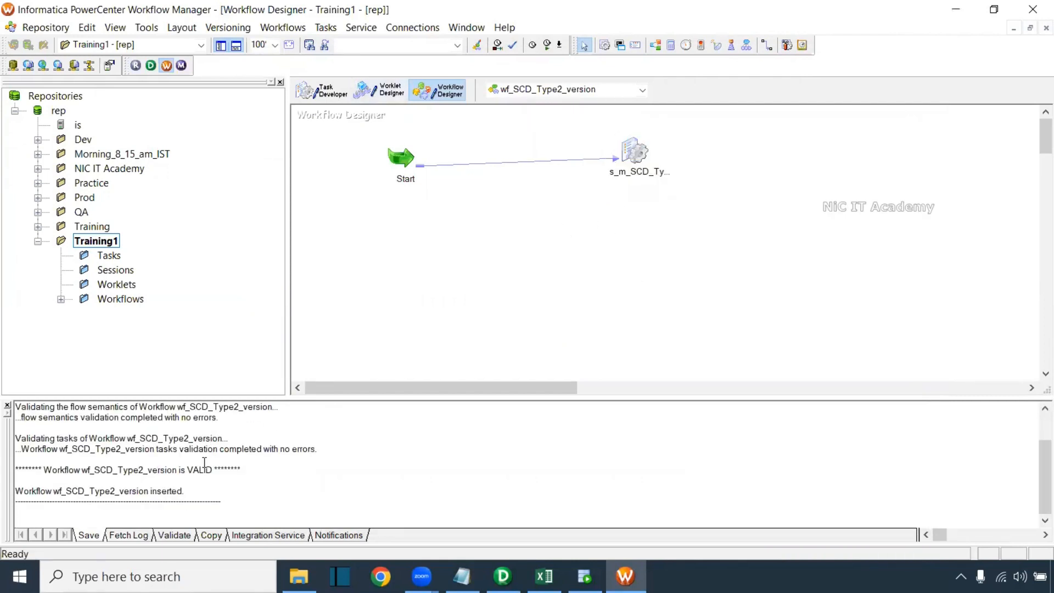
triple_click(111, 464)
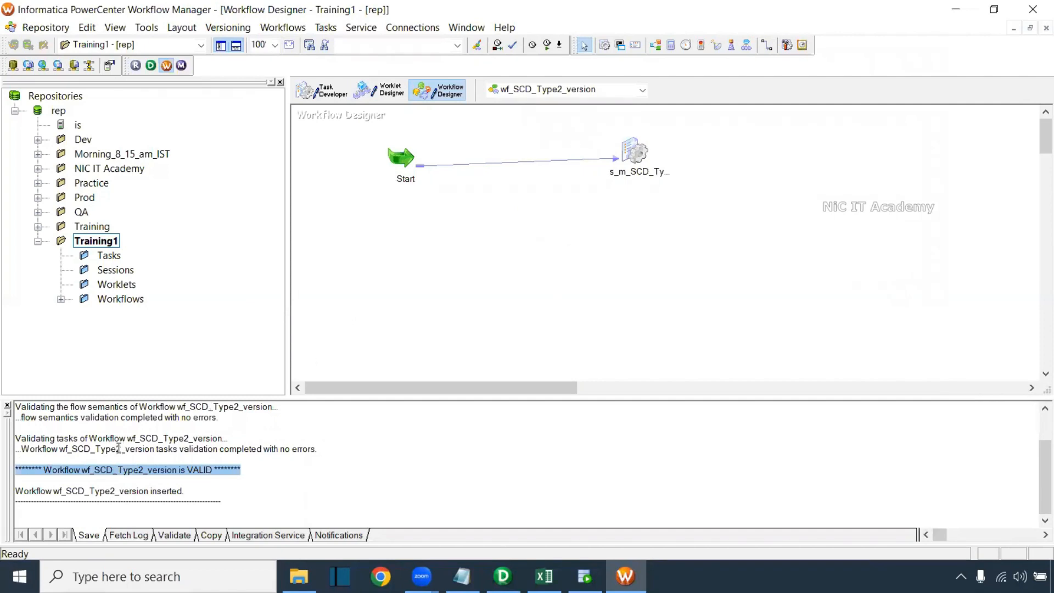
Start the wf_SCD_Type2_version workflow from the canvas's right-click menu
right_click(488, 242)
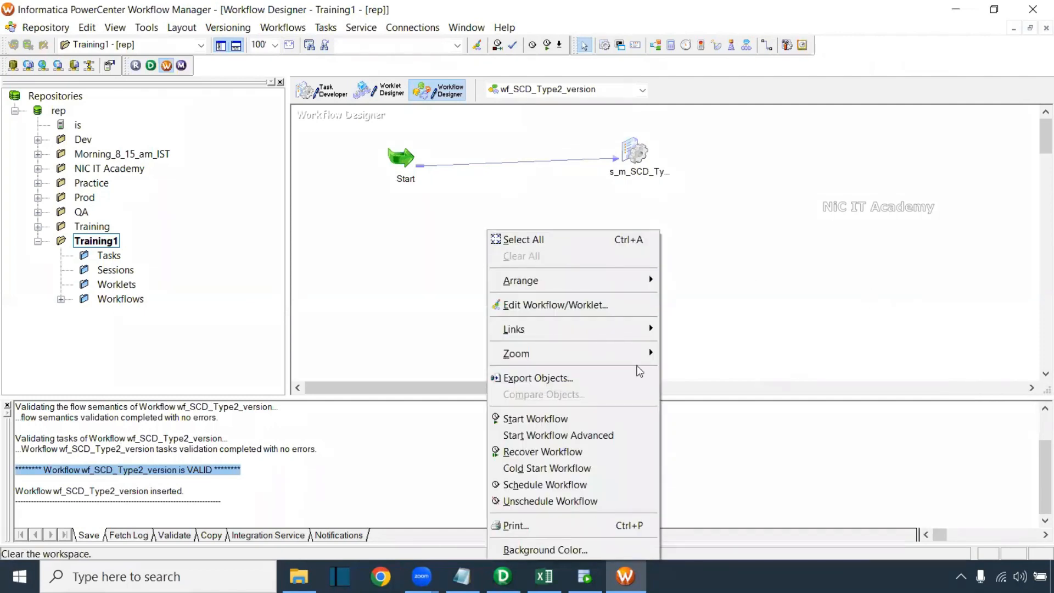
left_click(535, 419)
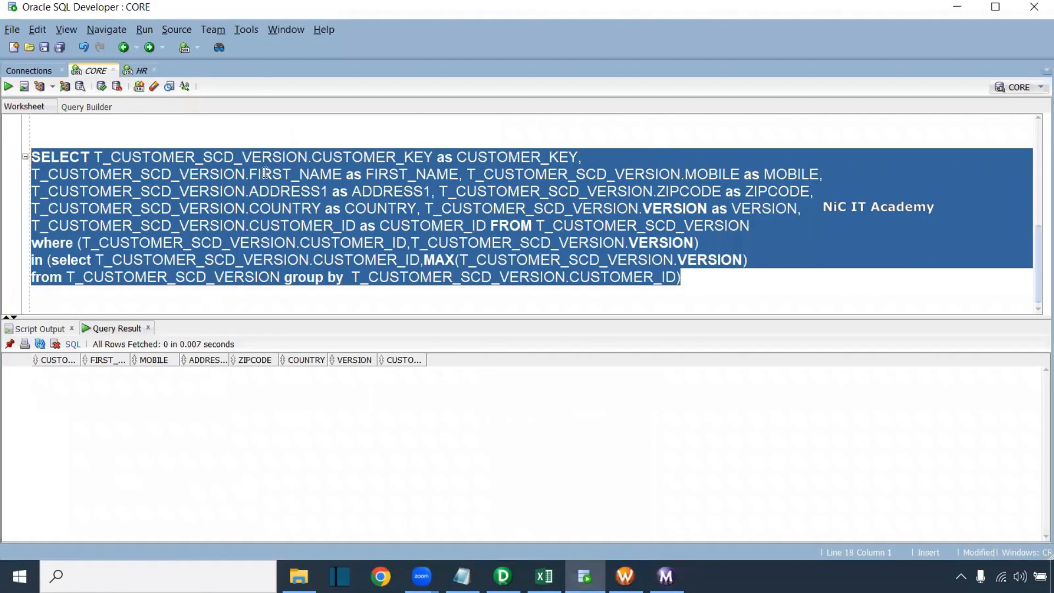
scroll(263, 198, "up", 4)
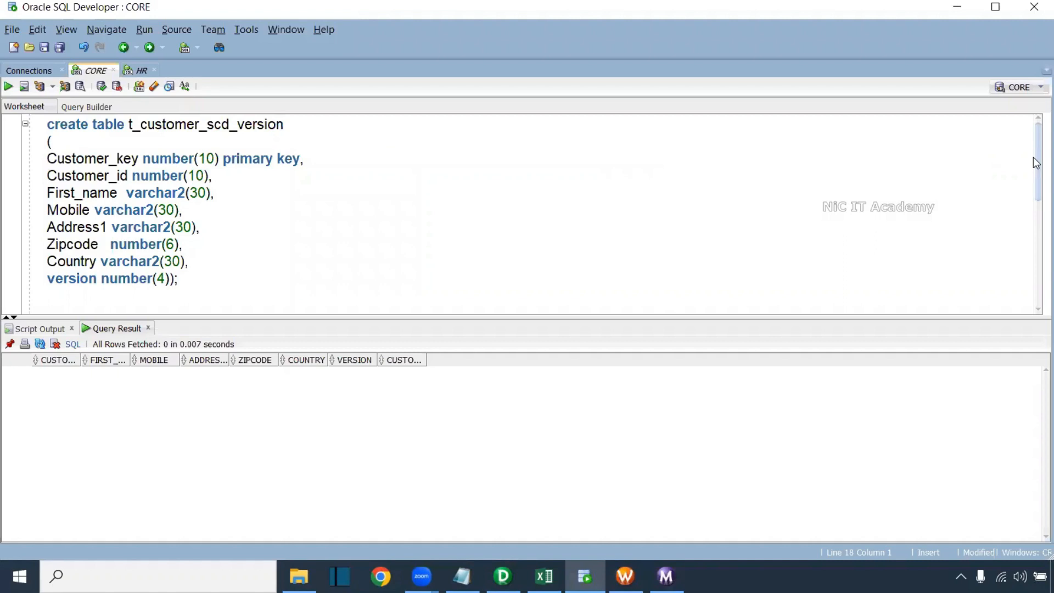
Re-run the t_customer_scd_version select, which still returns no rows, then go to Workflow Monitor
scroll(735, 215, "down", 2)
left_click(296, 229)
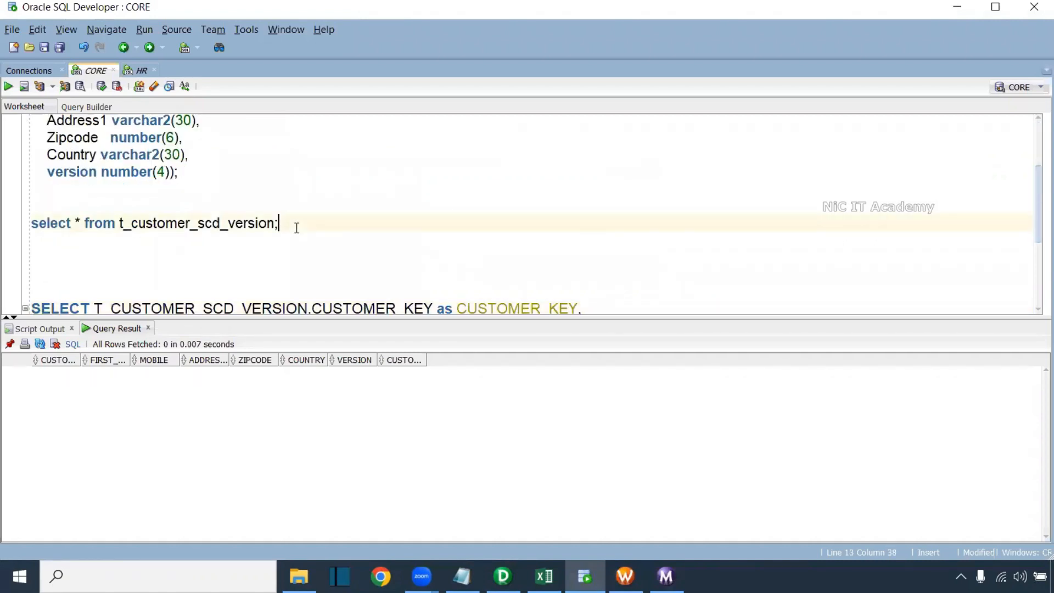
key("ctrl+Return")
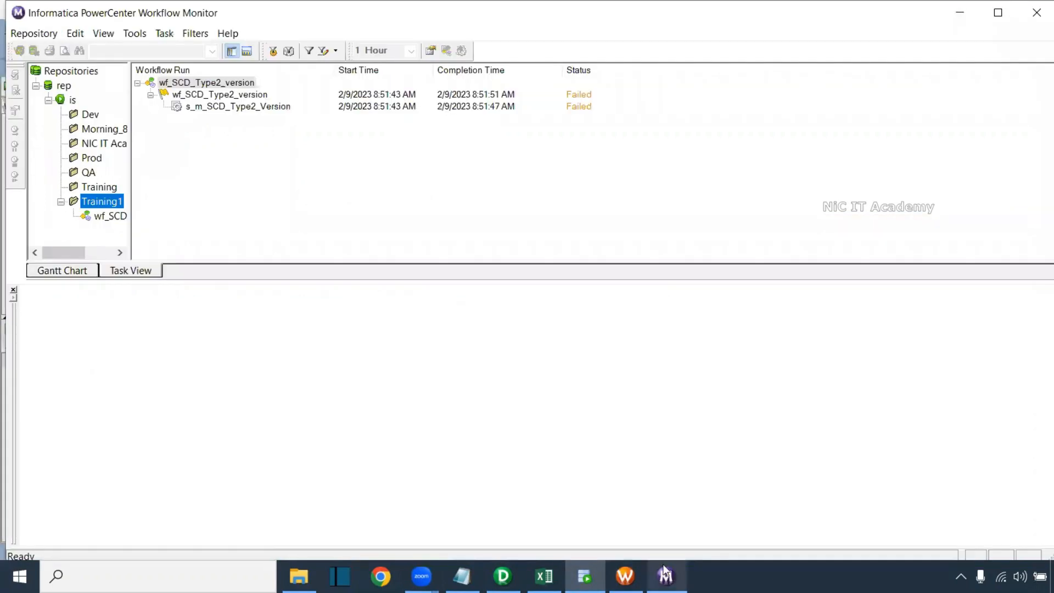
left_click(666, 576)
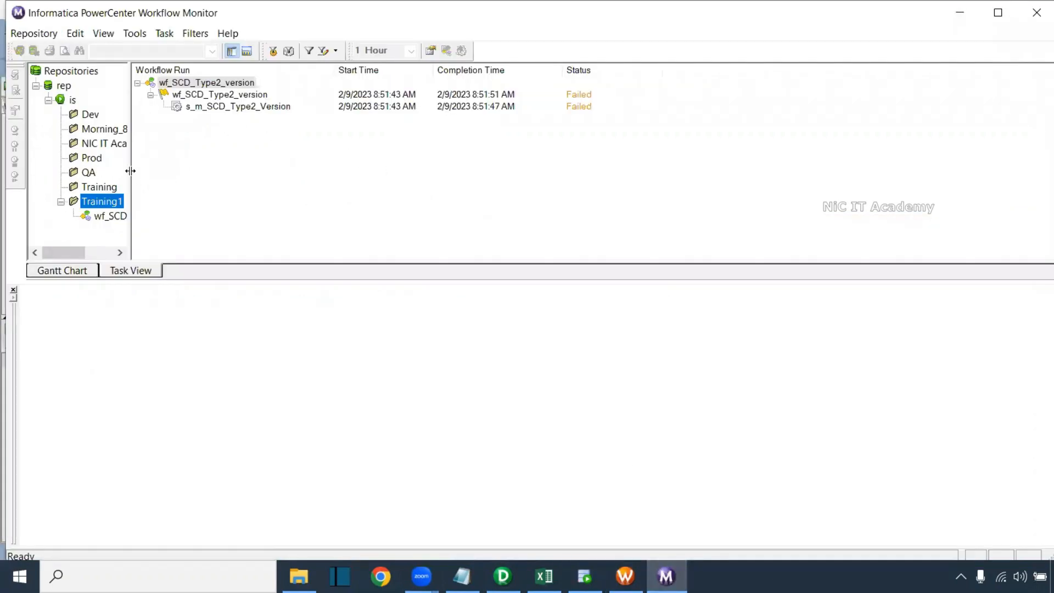
Read the s_m_SCD_Type2_Version run's ORA-26002 index error, then return to Workflow Manager
left_click_drag(130, 170, 191, 171)
left_click(123, 215)
left_click(272, 95)
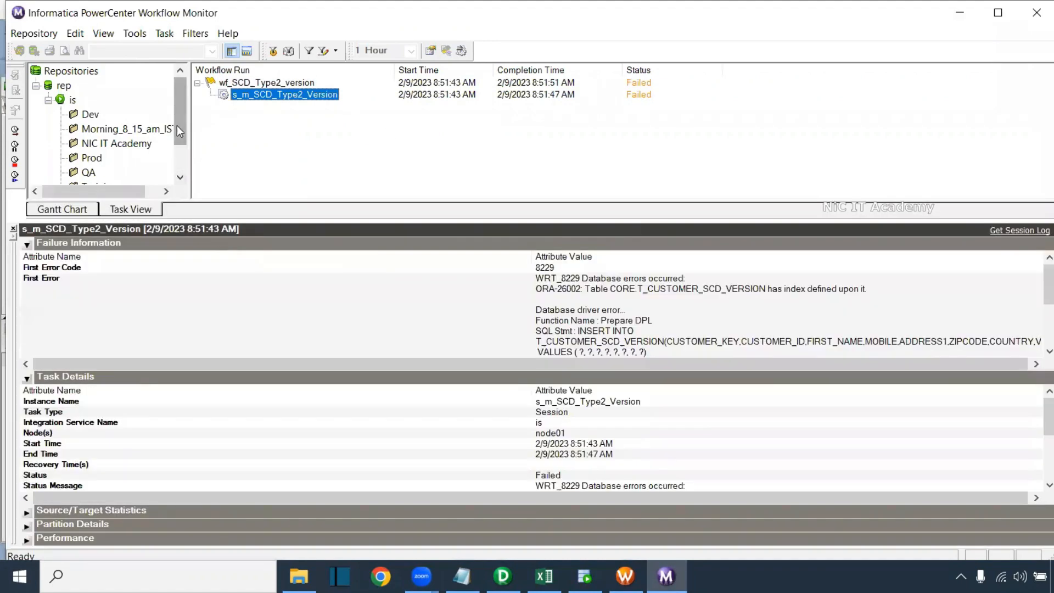
left_click_drag(177, 126, 172, 160)
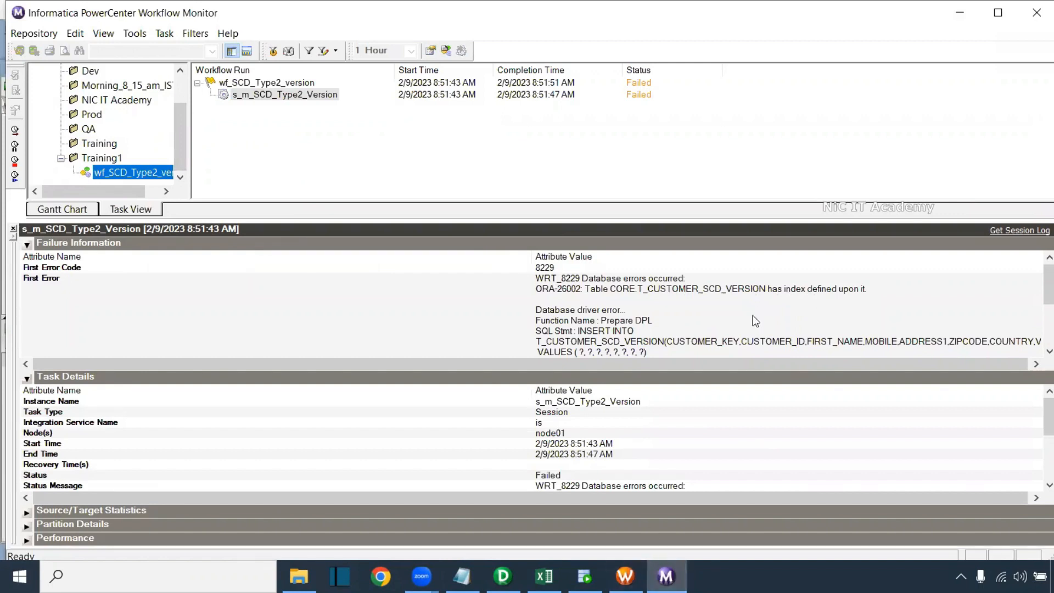
left_click(727, 289)
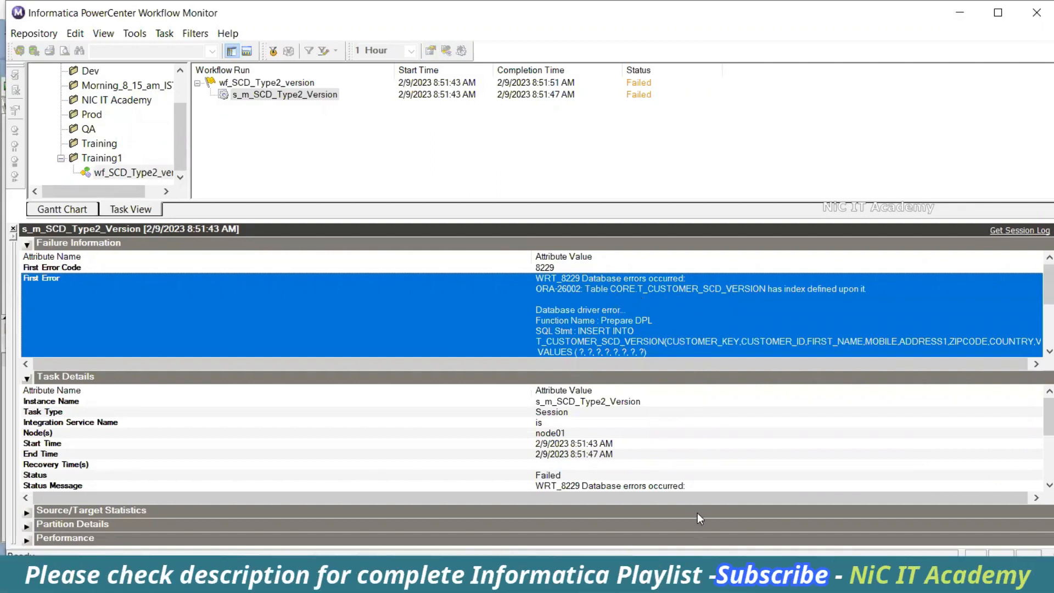
left_click(451, 580)
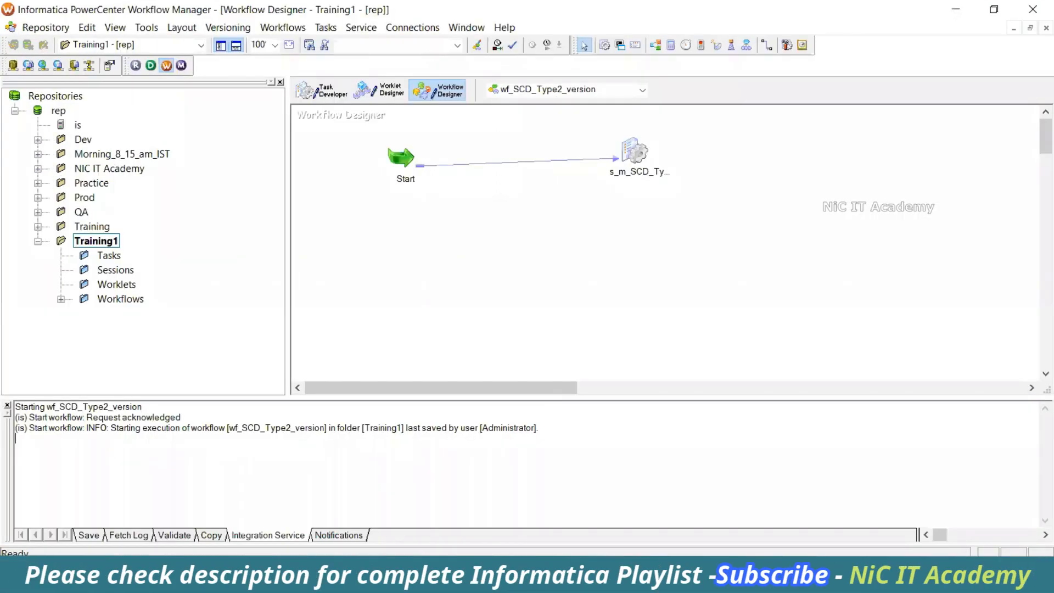
Change Target load type from Bulk to Normal for both T_CUSTOMER_SCD_VERSION targets
double_click(637, 159)
left_click(423, 89)
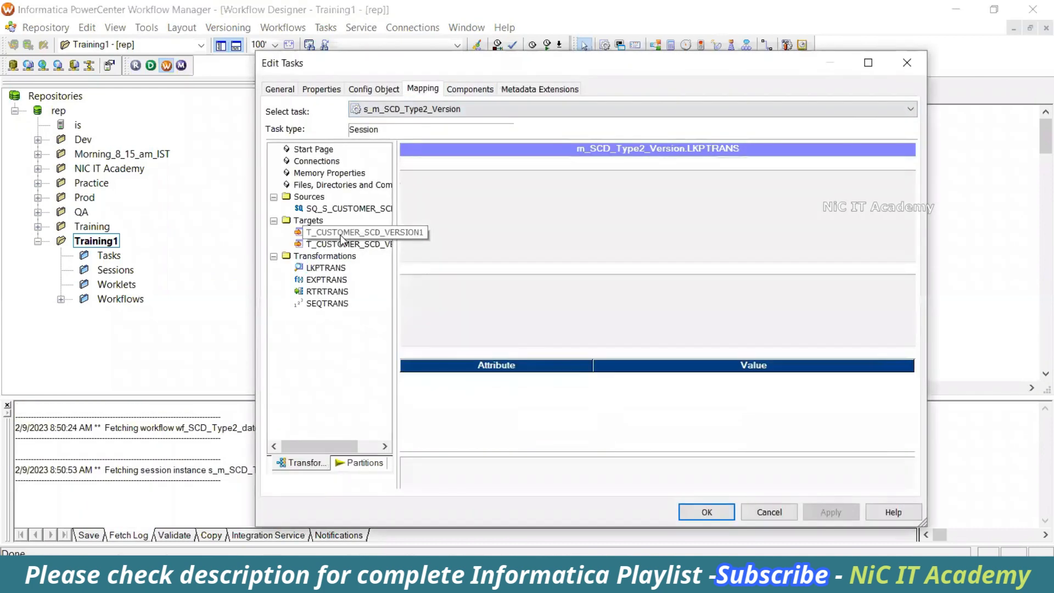
left_click(341, 235)
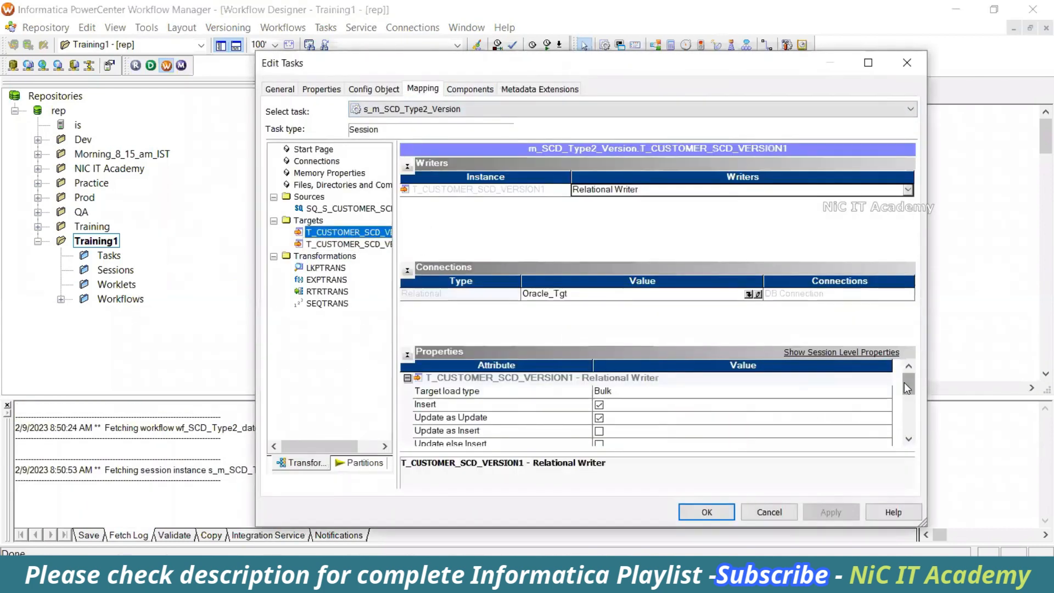
left_click(548, 394)
left_click(604, 394)
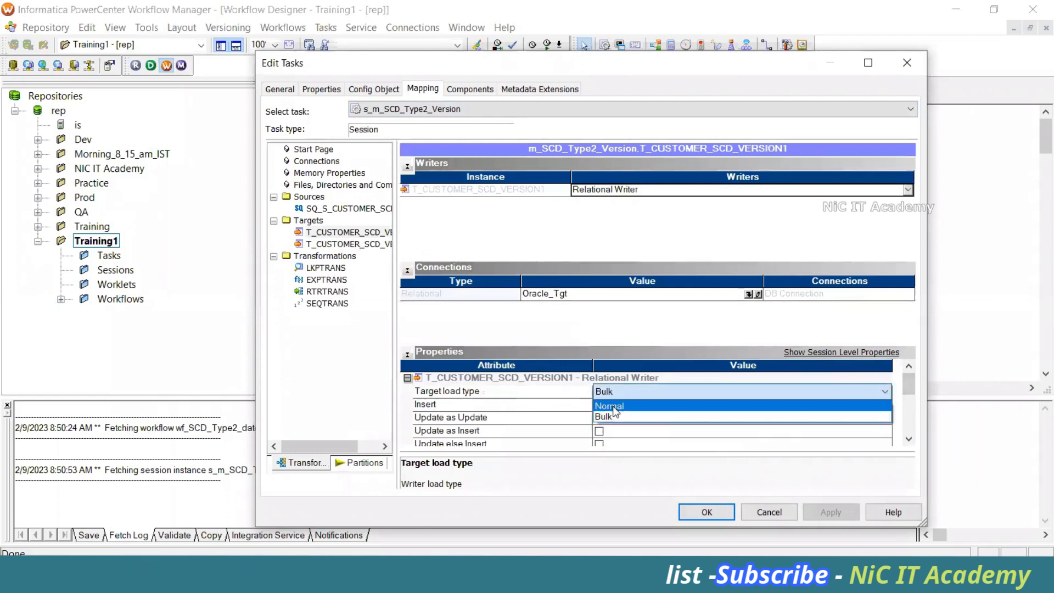
left_click(612, 407)
left_click(380, 245)
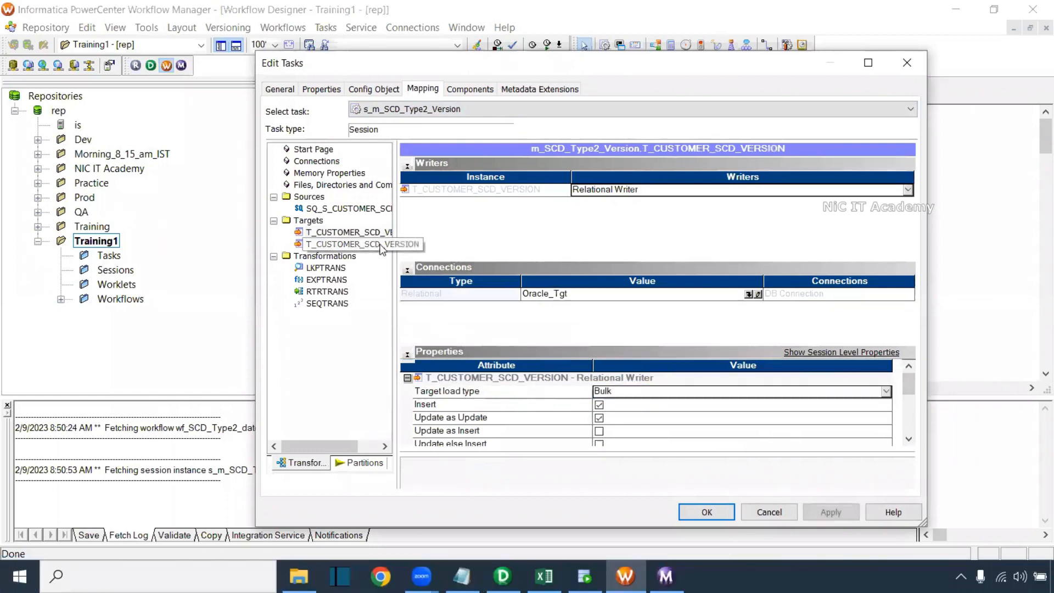
left_click(629, 391)
left_click(629, 391)
left_click(626, 406)
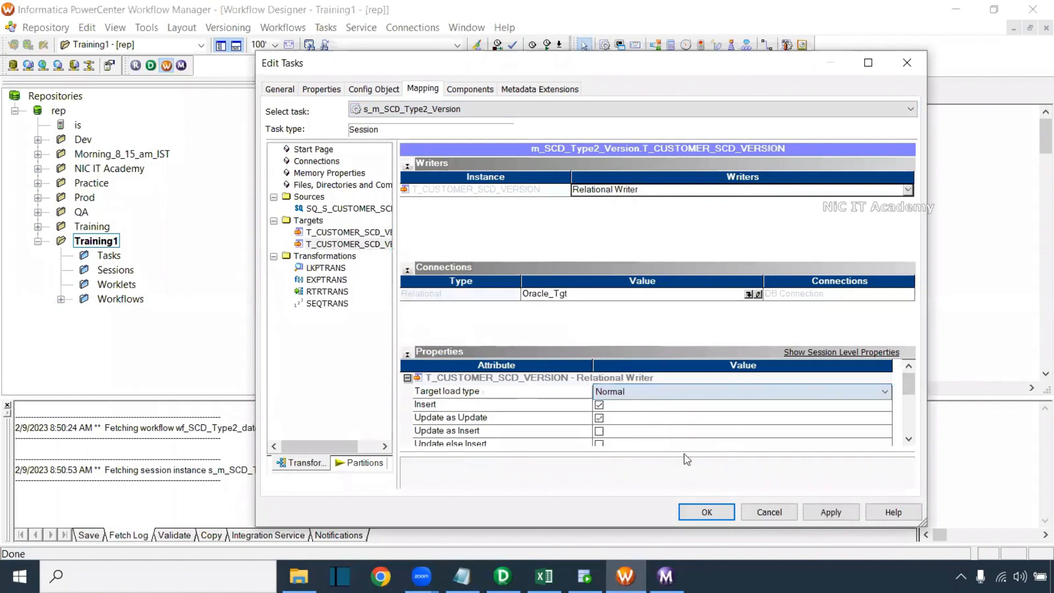
left_click(831, 512)
left_click(705, 512)
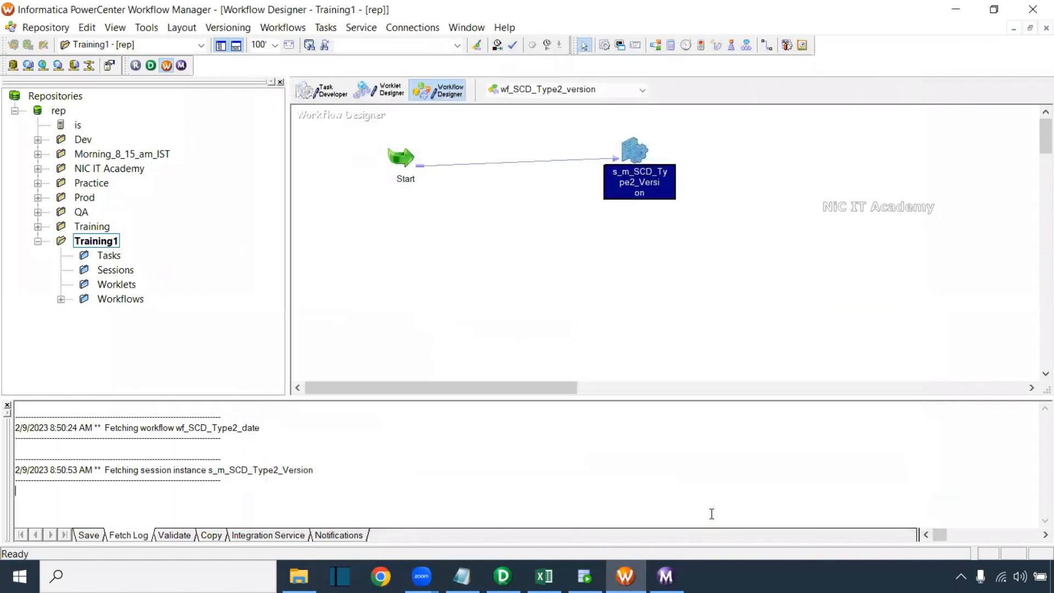
Save the updated wf_SCD_Type2_version workflow and switch to Workflow Monitor
key("ctrl+s")
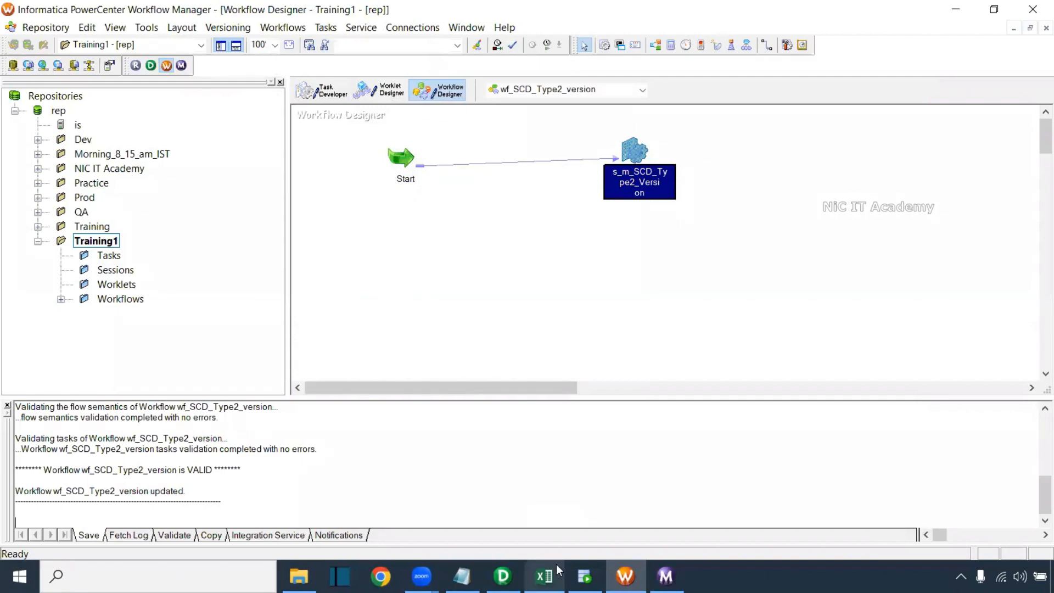
mouse_move(556, 564)
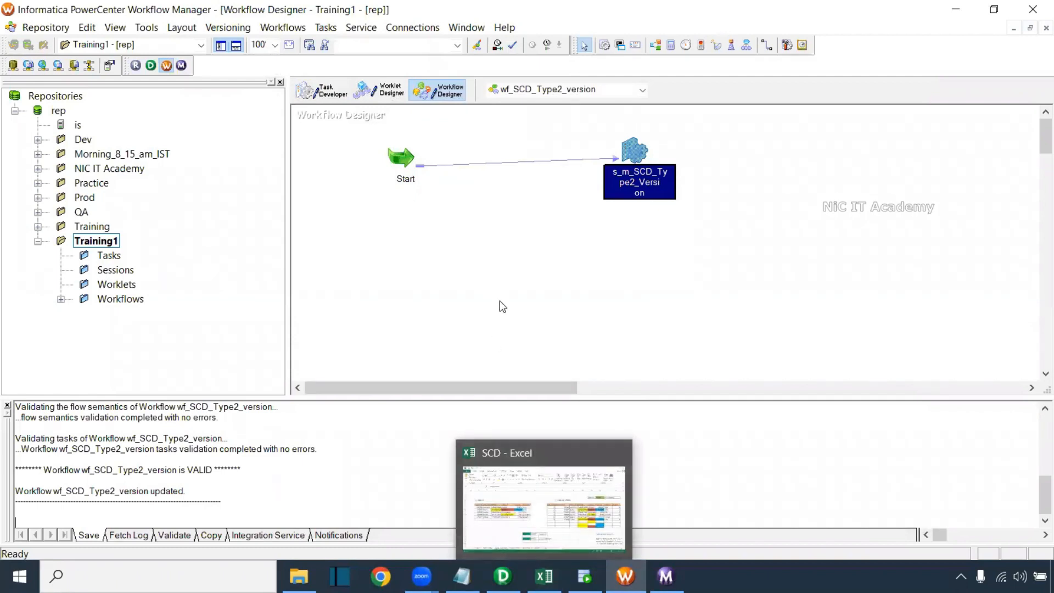
left_click(513, 290)
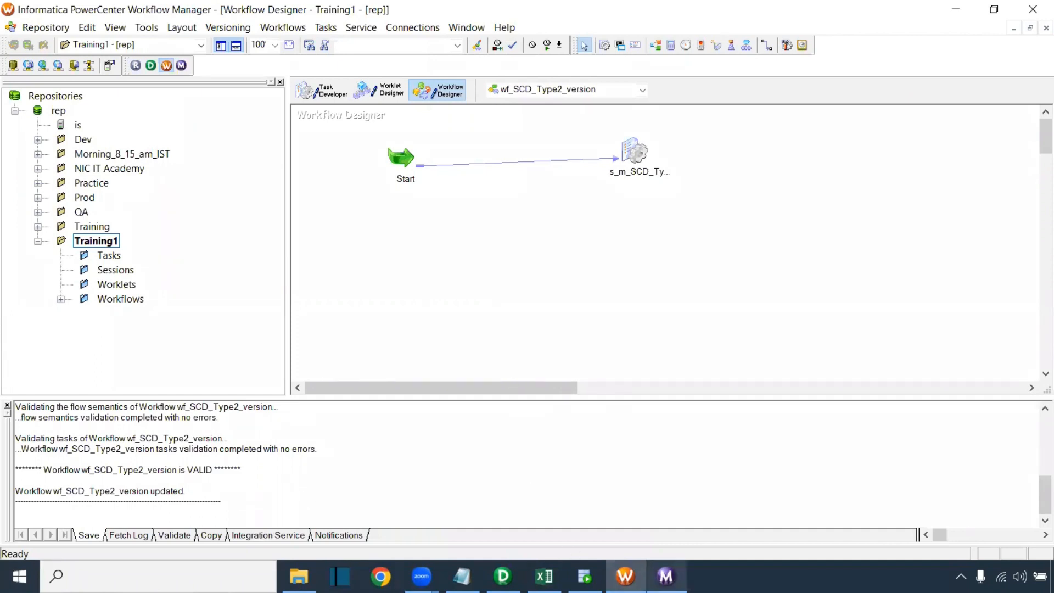
left_click(666, 577)
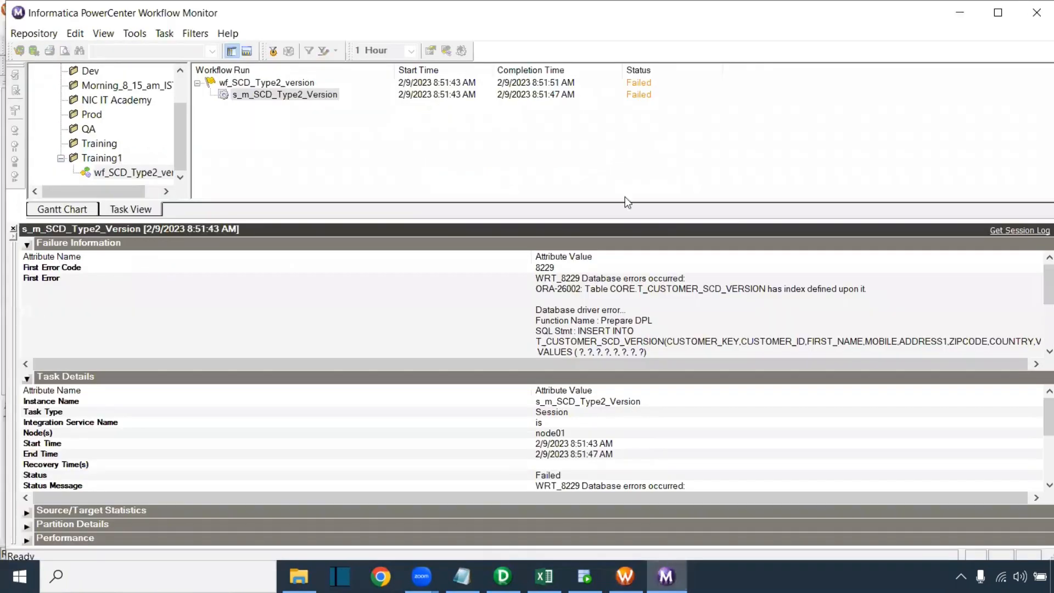
Show the full First Error message by collapsing Task Details, then switch to SQL Developer
left_click(659, 329)
left_click_drag(694, 197, 694, 165)
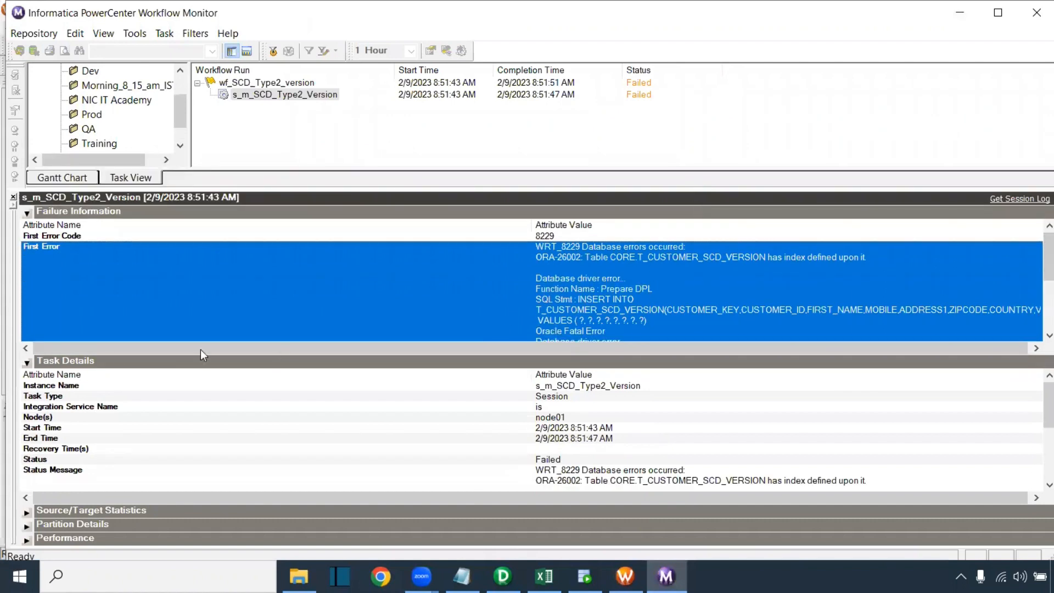
left_click(27, 363)
left_click(679, 320)
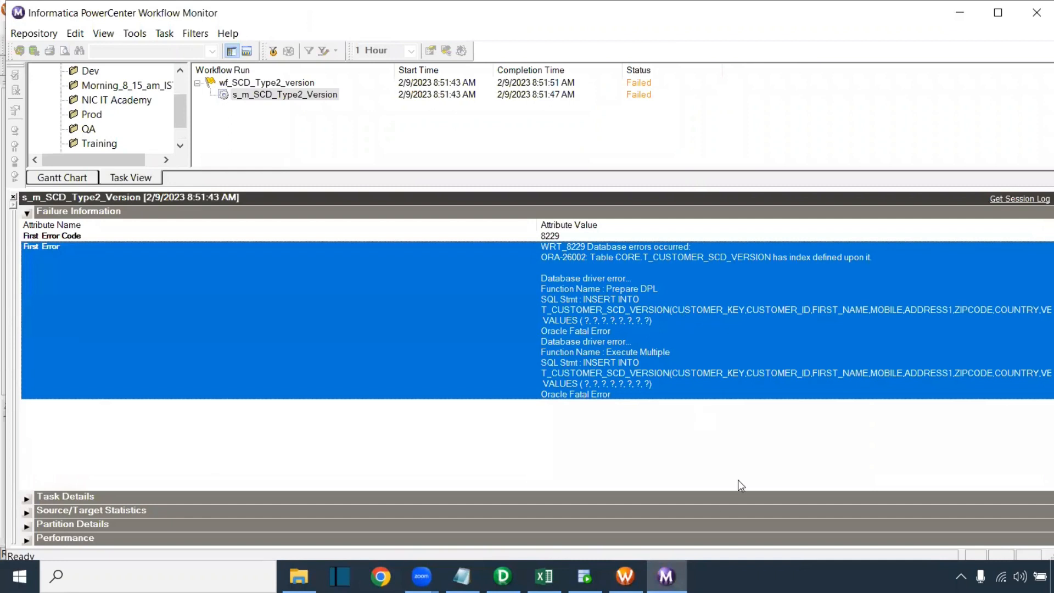
key("alt+Tab")
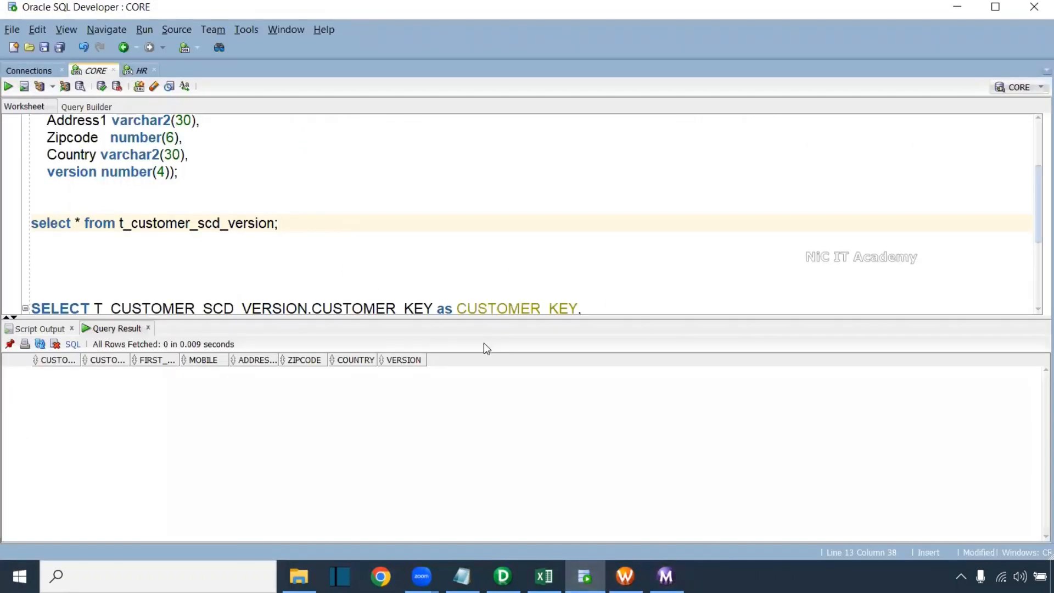
Go back to Workflow Manager and start wf_SCD_Type2_version again from the canvas menu
left_click(262, 241)
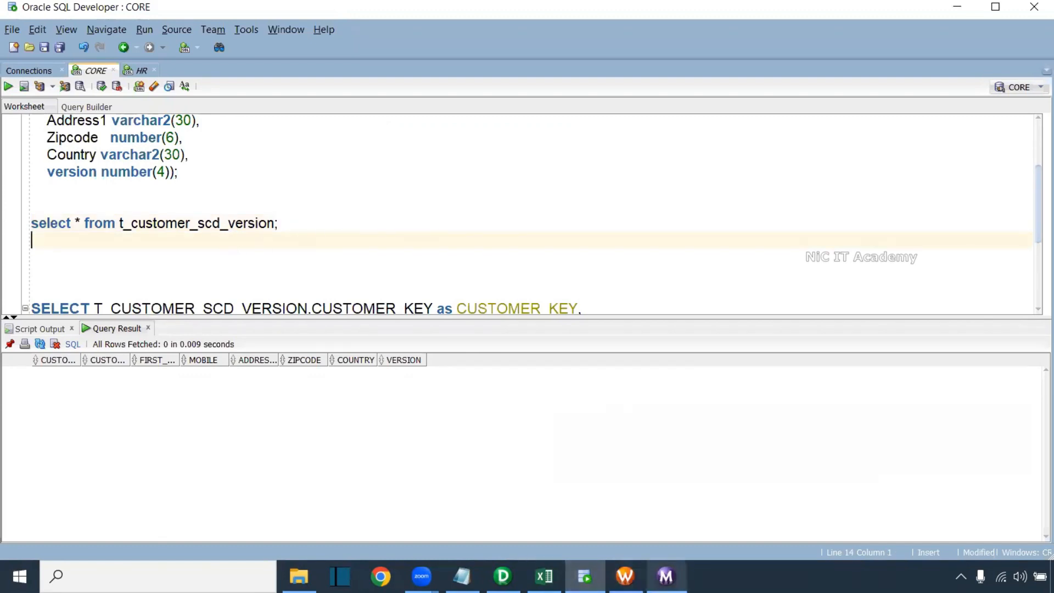
mouse_move(666, 577)
mouse_move(585, 575)
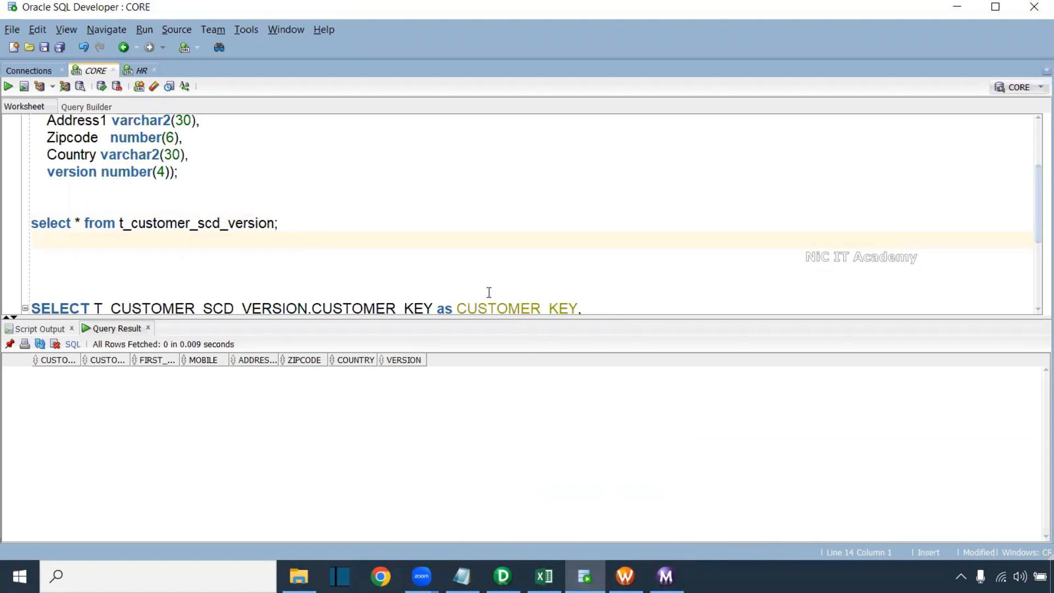
scroll(285, 269, "down", 3)
left_click(625, 576)
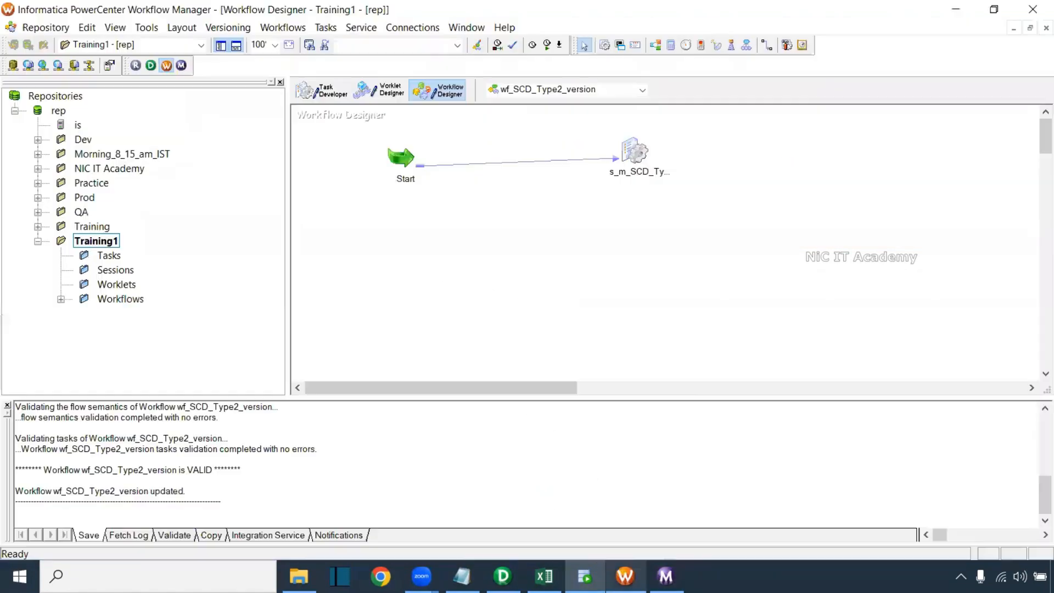
right_click(520, 208)
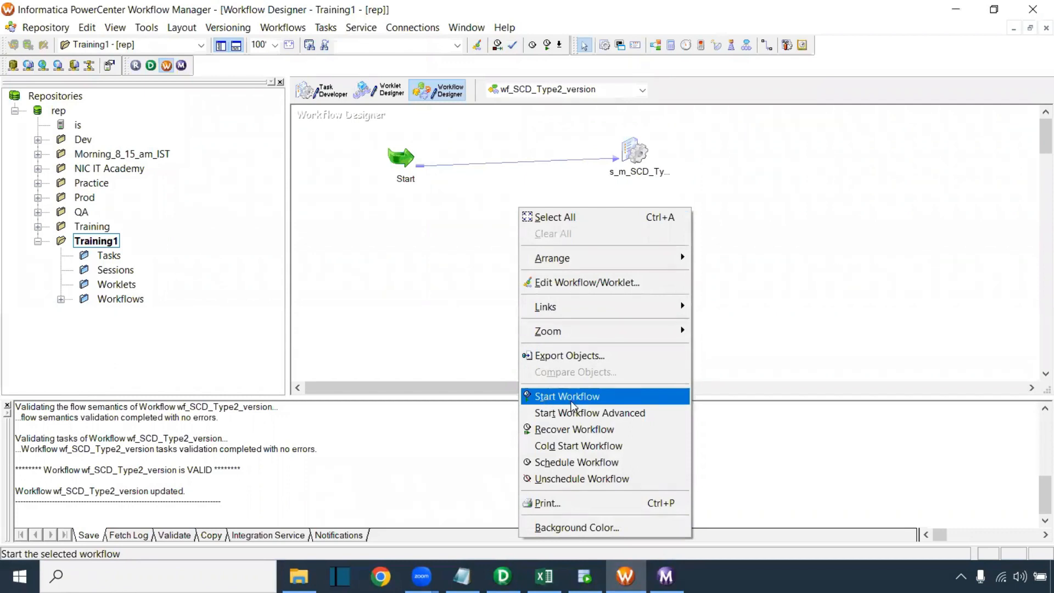
left_click(574, 400)
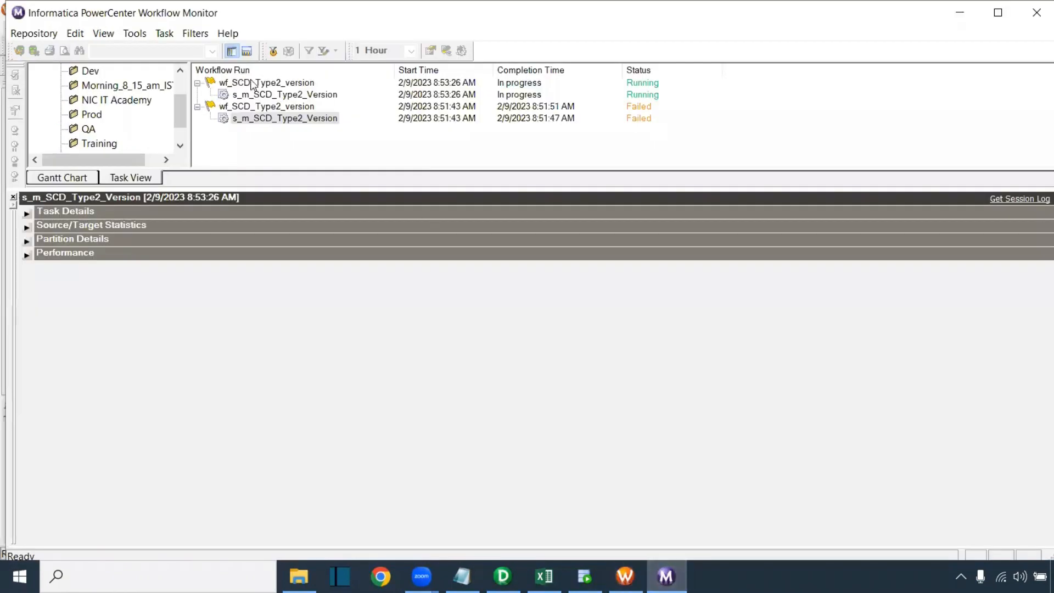
Review the succeeded s_m_SCD_Type2_Version run's Source/Target Statistics: 6 rows loaded, no rejections
left_click(264, 96)
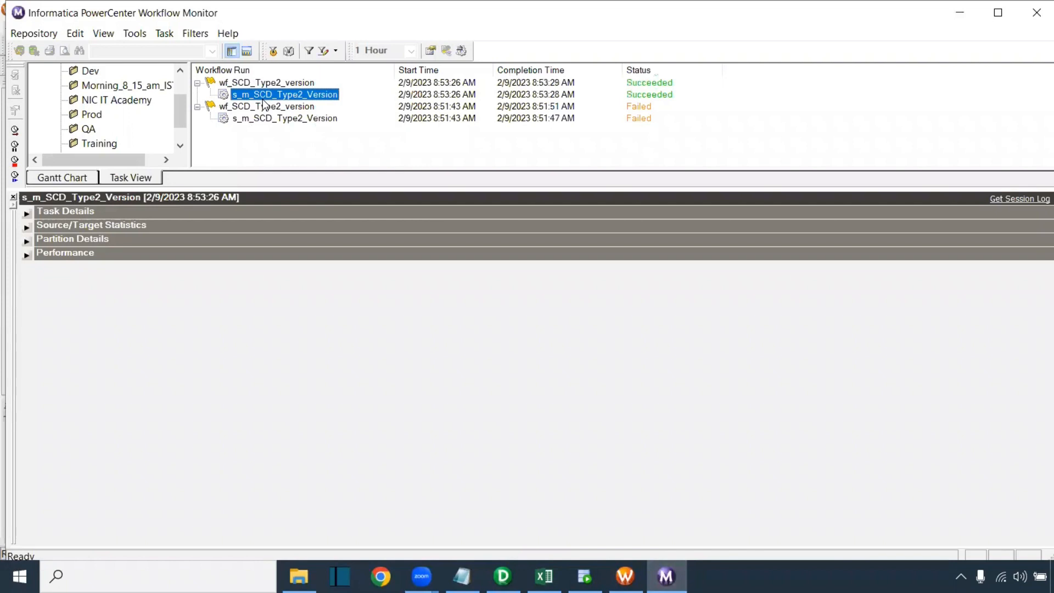
left_click(26, 226)
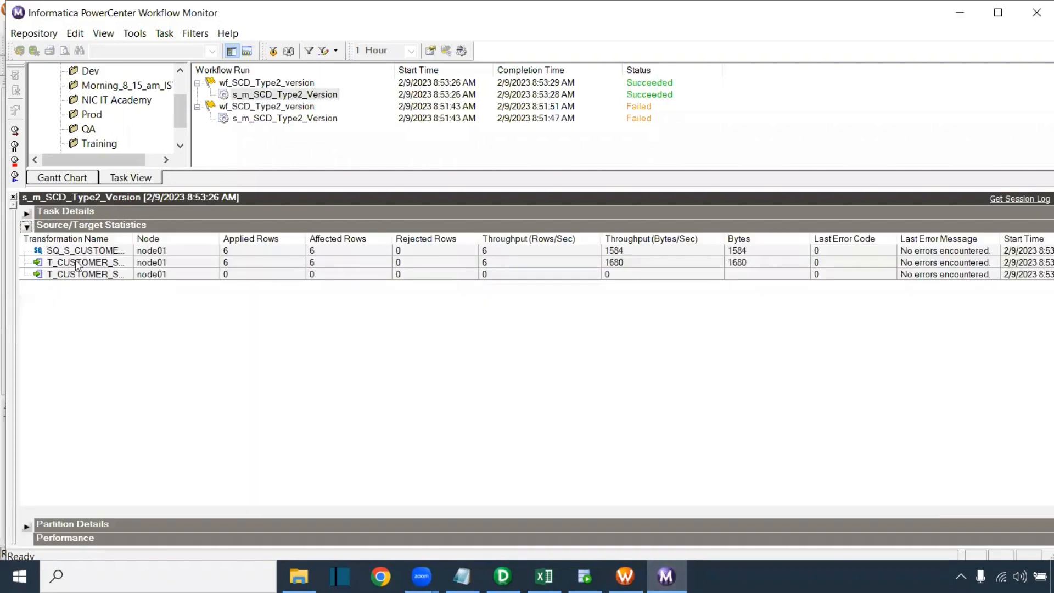
left_click(232, 261)
left_click(232, 254)
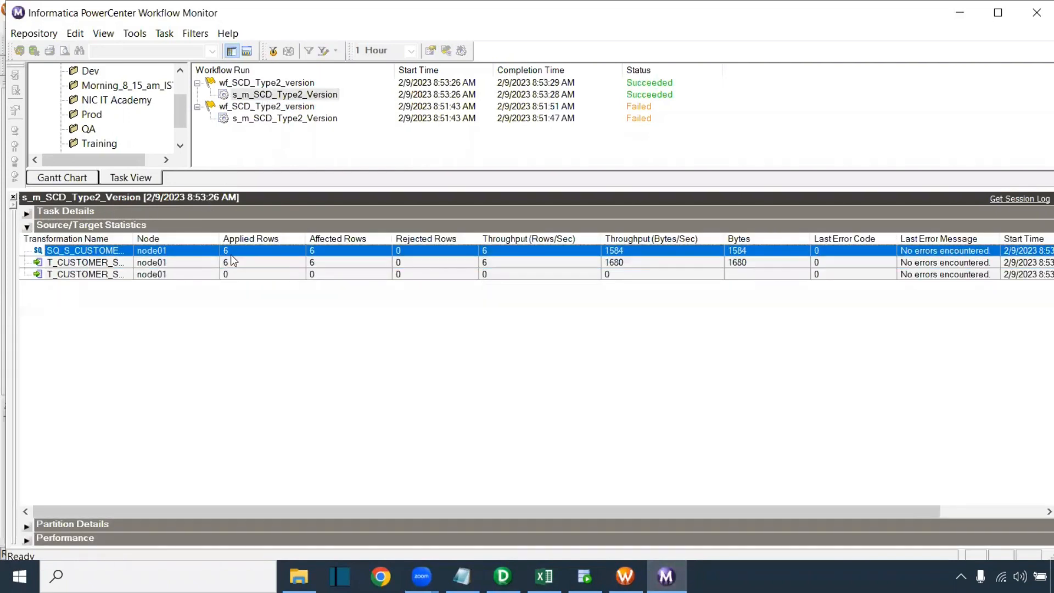
left_click(233, 263)
Re-run 'select * from t_customer_scd_version;' in Oracle SQL Developer
left_click(585, 576)
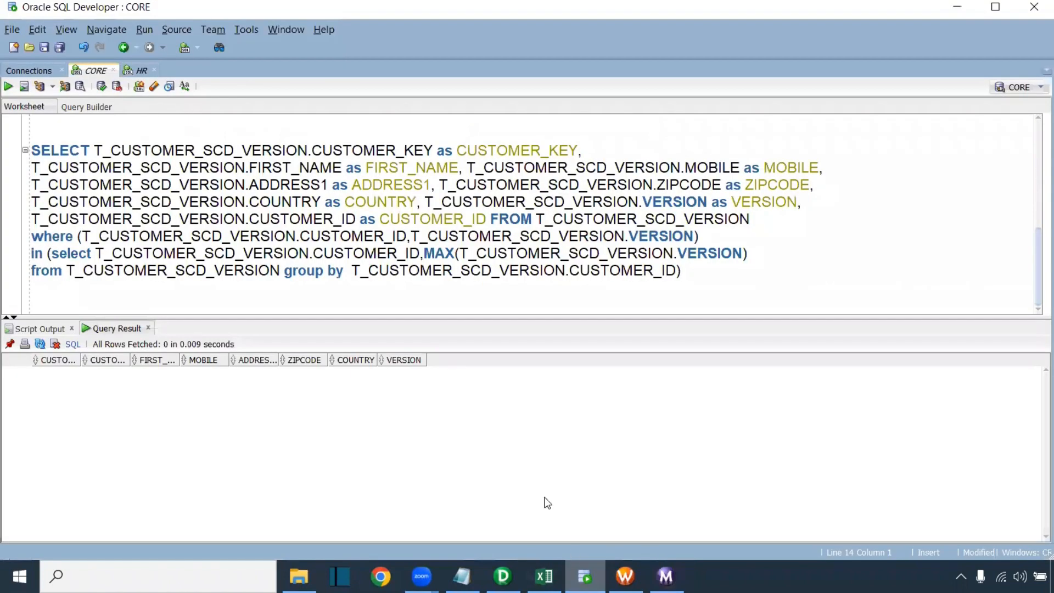
scroll(213, 177, "up", 5)
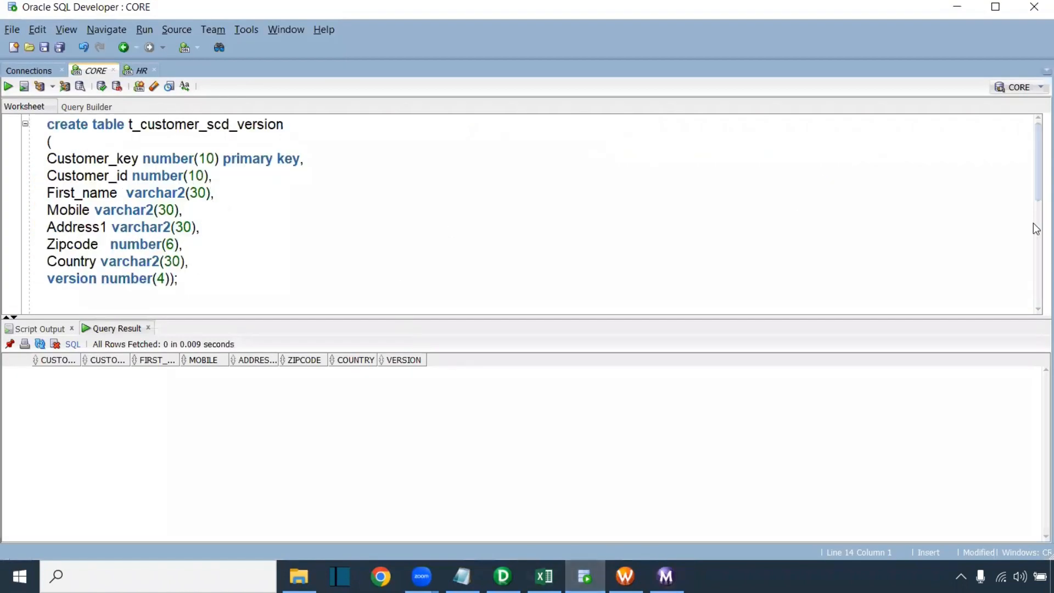
scroll(988, 219, "down", 3)
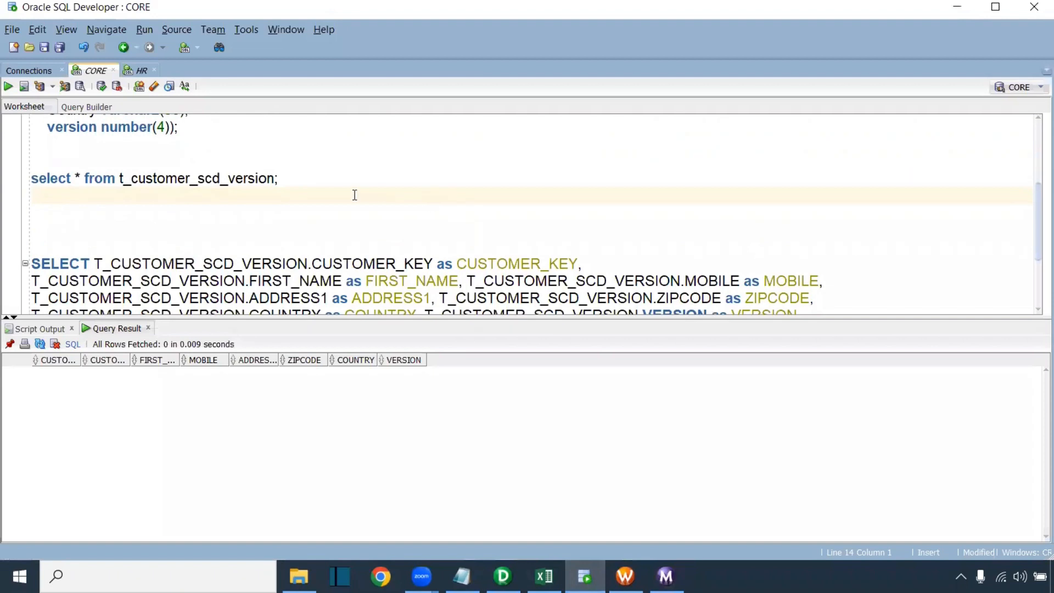
left_click(336, 176)
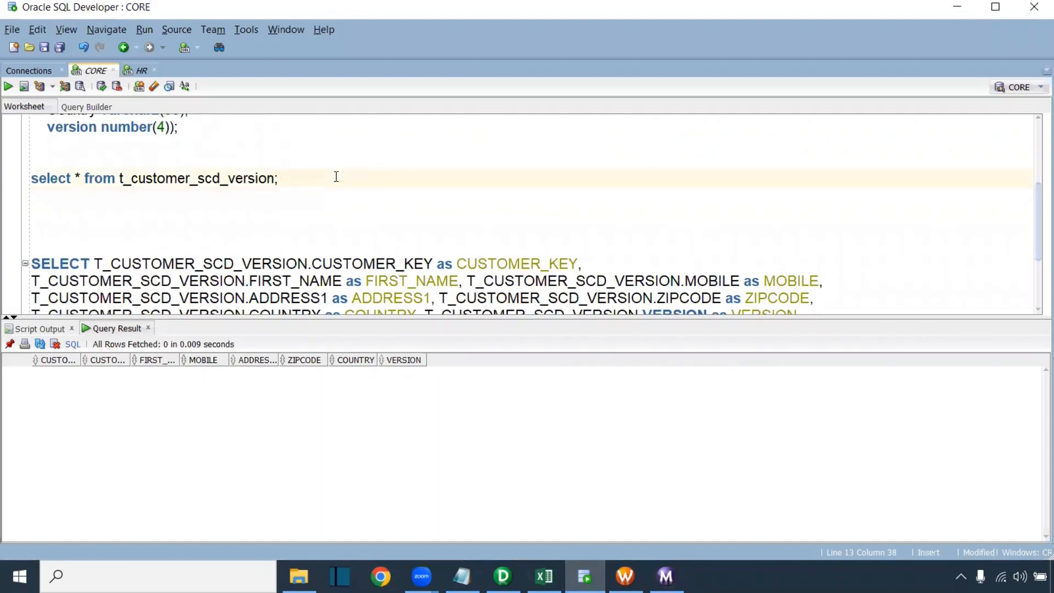
key("ctrl+Return")
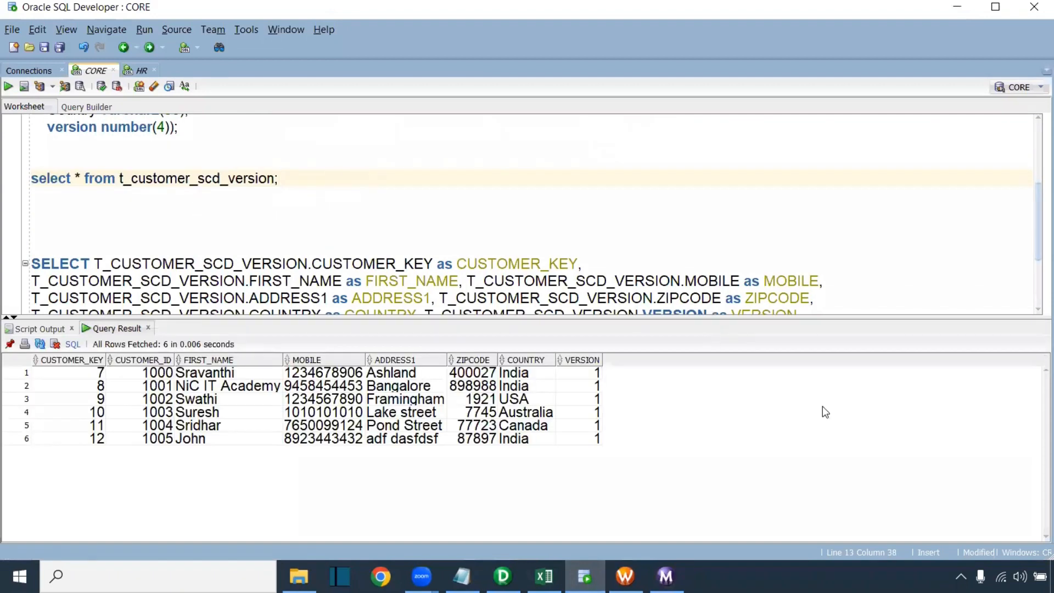
Check that the result holds CUSTOMER_KEY values 7 to 12, all at version 1
left_click_drag(97, 374, 92, 448)
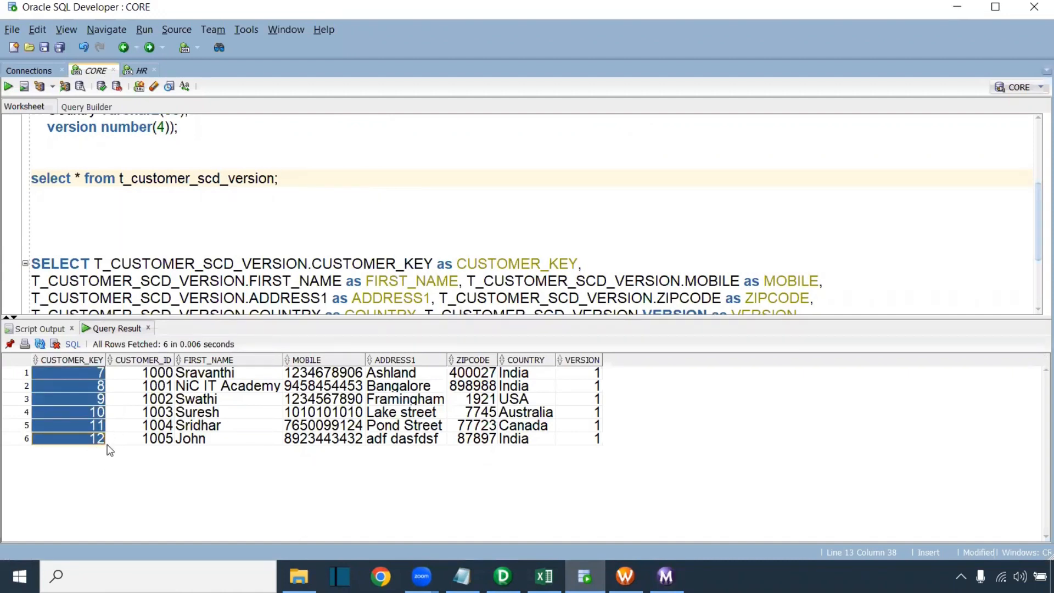
left_click(107, 444)
left_click_drag(92, 376, 78, 443)
left_click(101, 380)
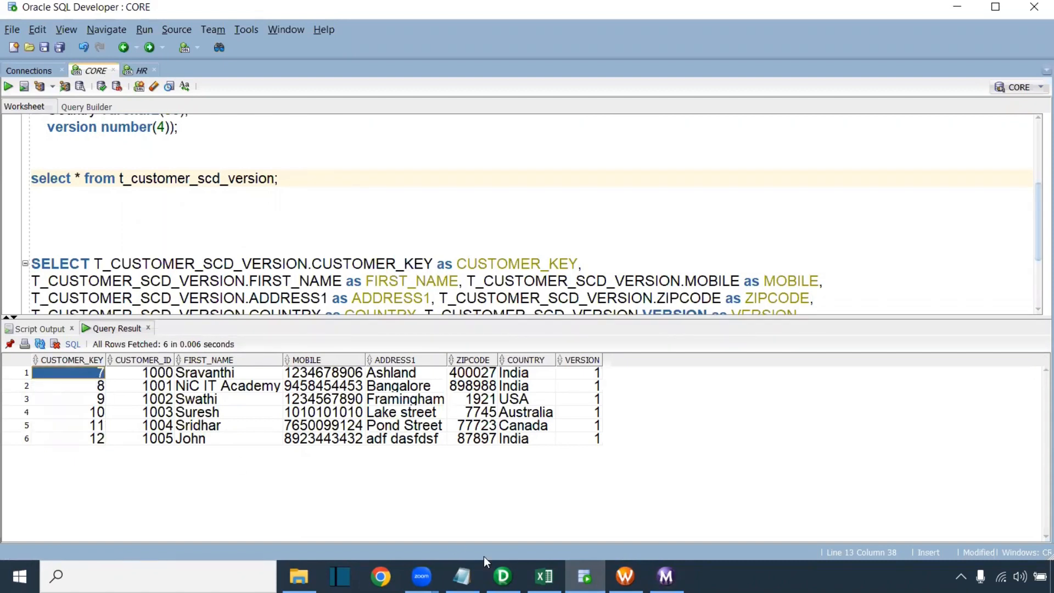
left_click(666, 576)
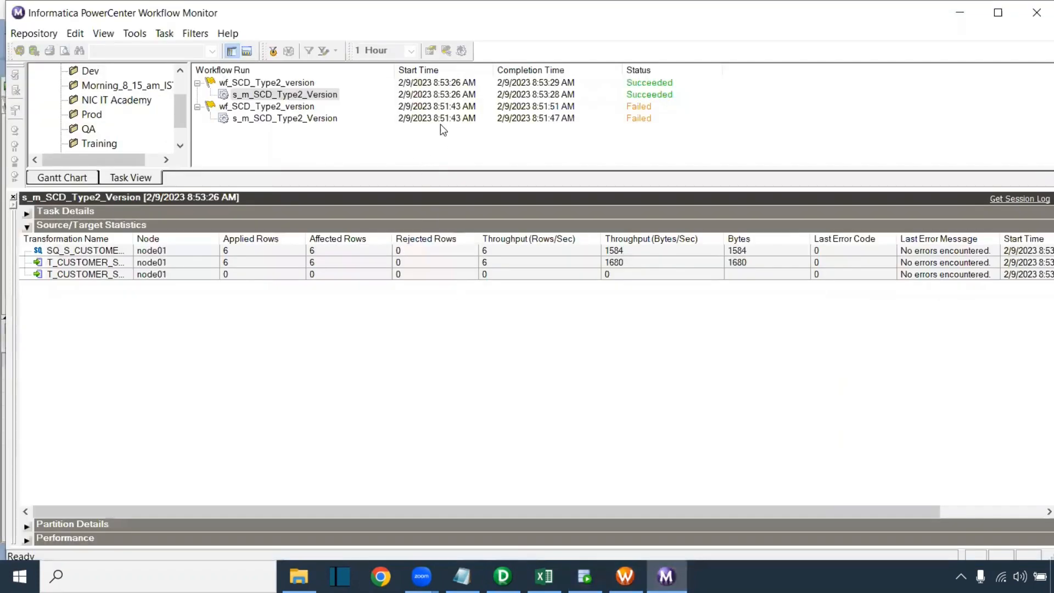
Read the failed run's ORA-26002 target-index error, then point out SEQTRANS's NEXTVAL port in Designer
left_click(321, 120)
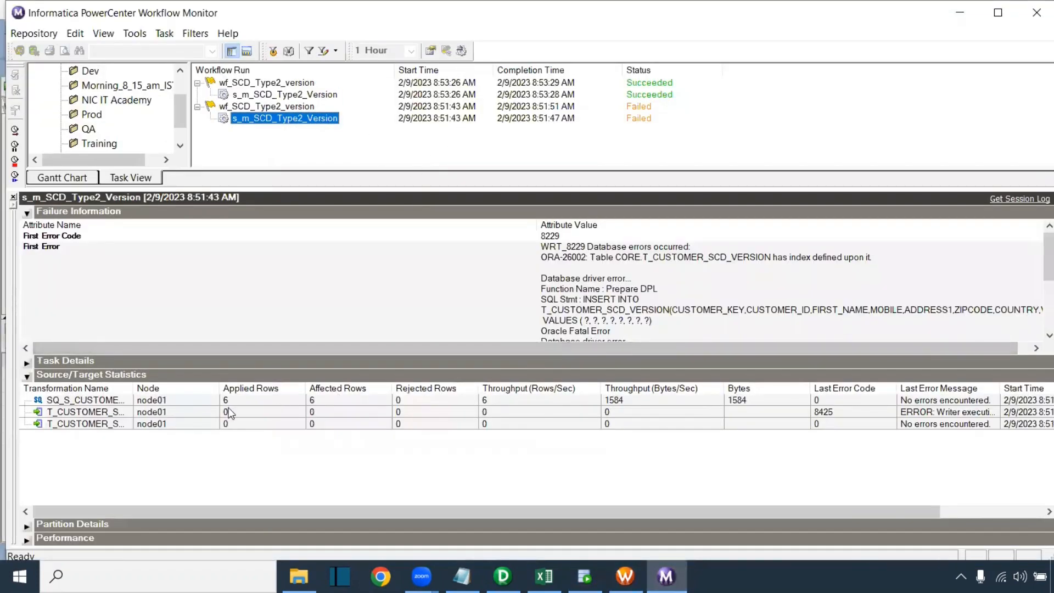
left_click(194, 401)
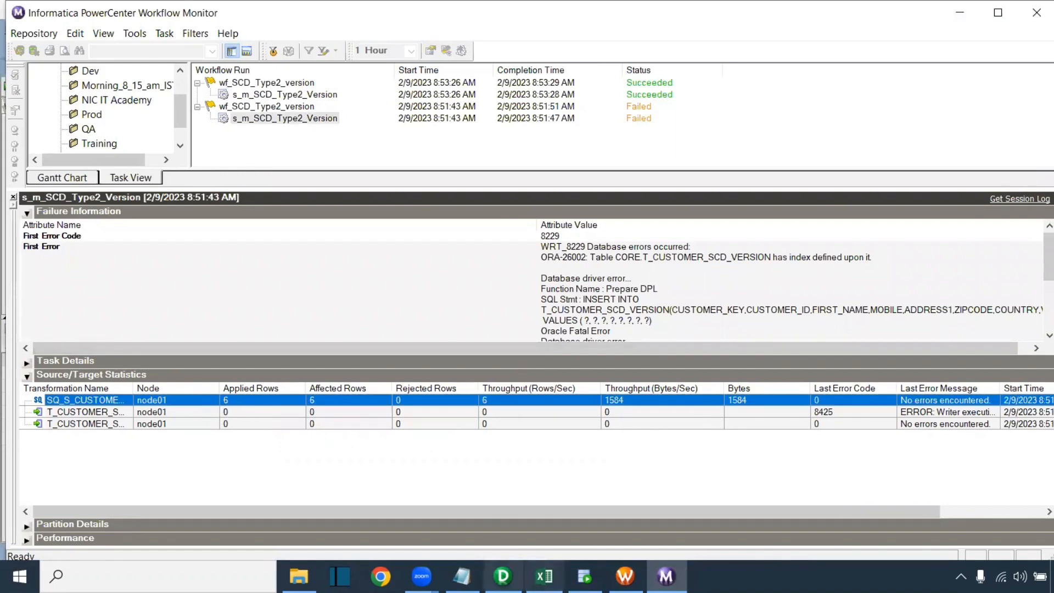
left_click(503, 576)
left_click_drag(574, 347, 815, 349)
left_click(536, 179)
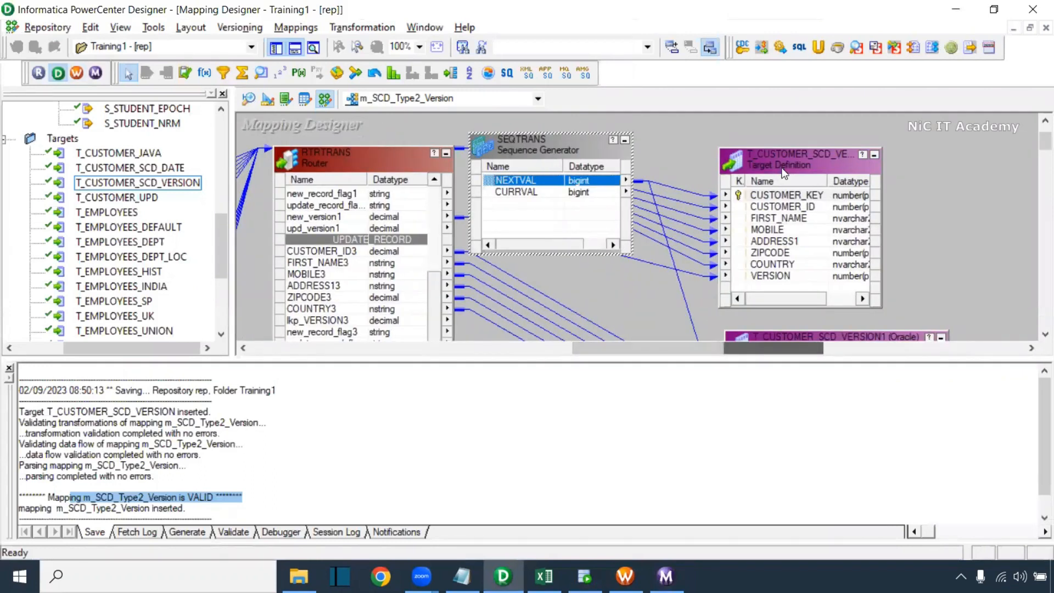
Enlarge the mapping canvas, then re-check the SQL Developer result: keys 7–12, all at version 1
left_click_drag(728, 358, 729, 405)
left_click(585, 577)
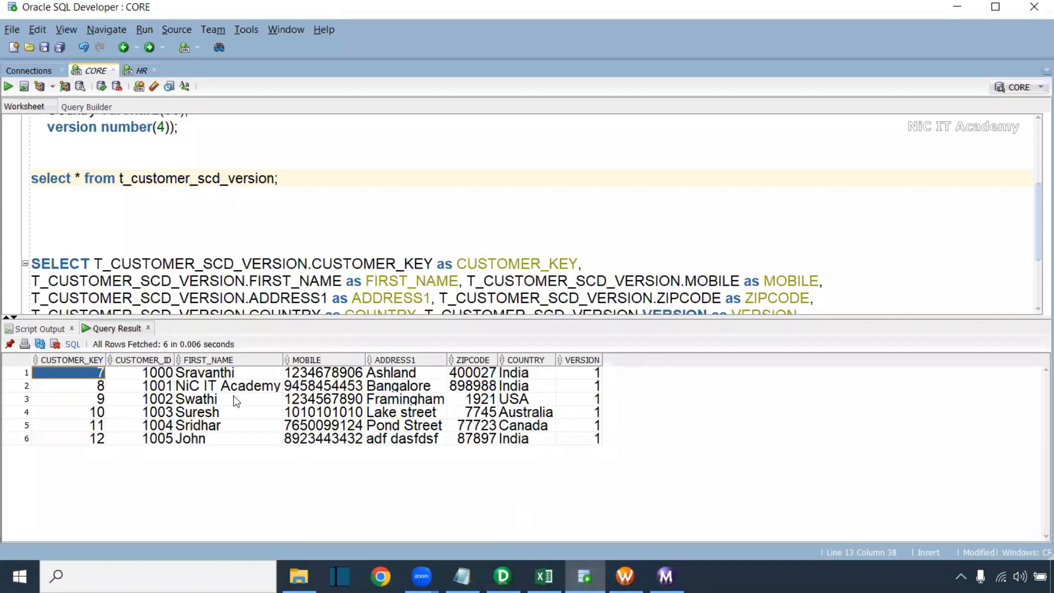
left_click_drag(95, 435, 101, 375)
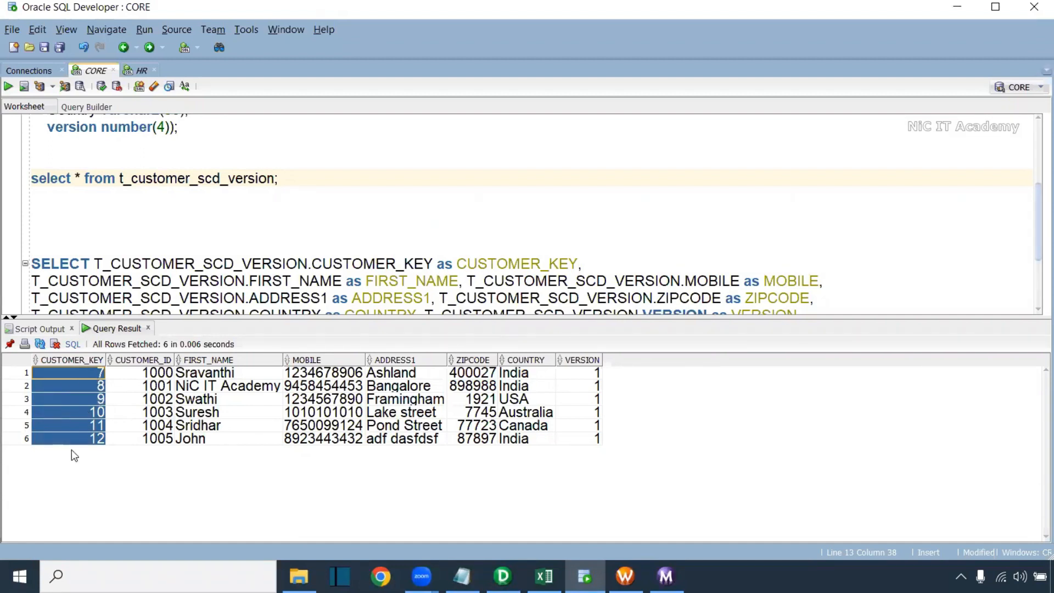
left_click_drag(581, 373, 588, 436)
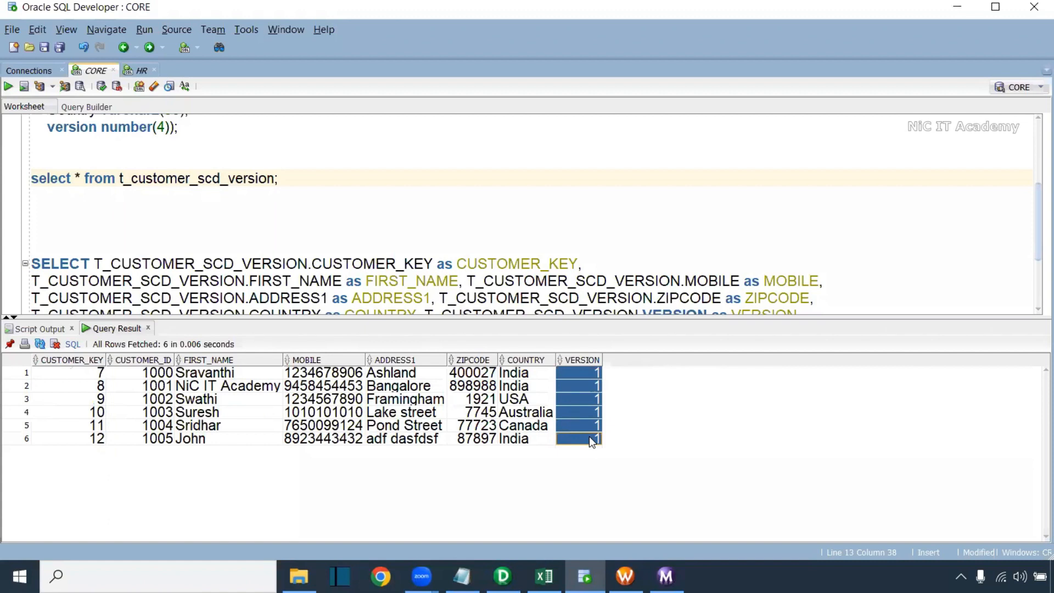
left_click(272, 384)
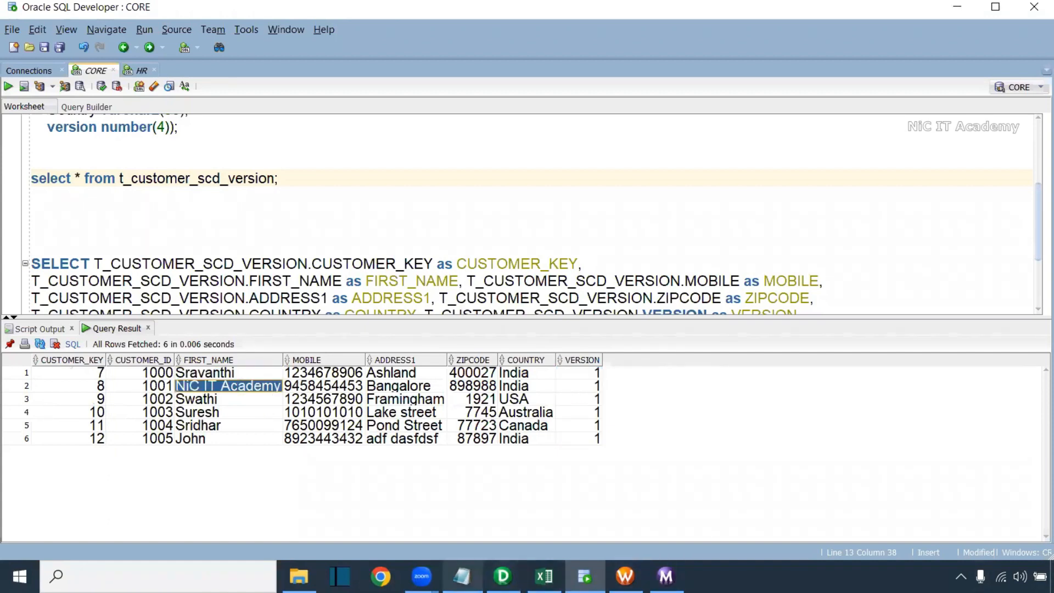
mouse_move(461, 576)
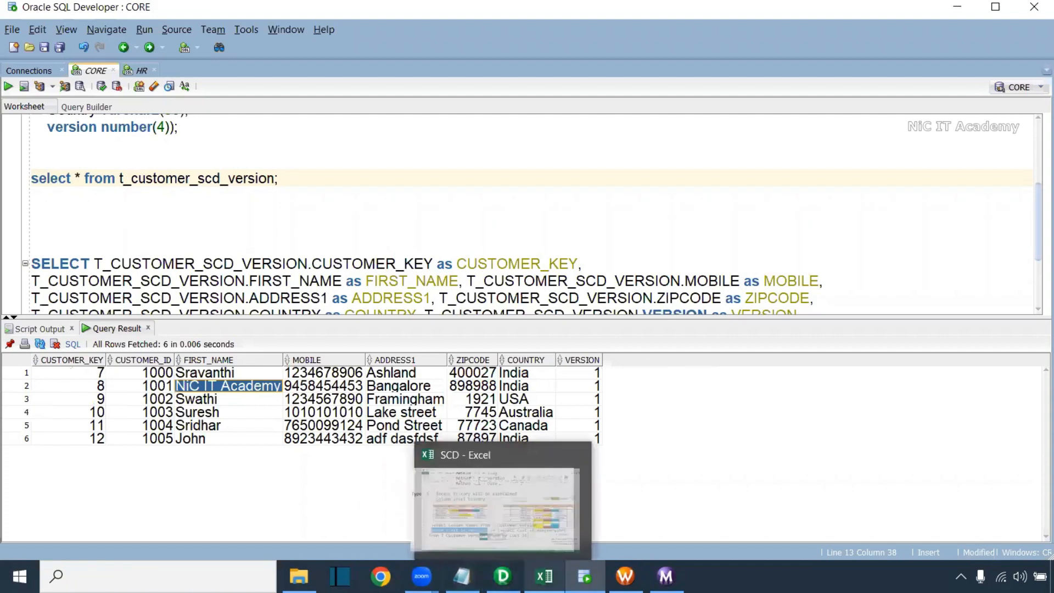
mouse_move(625, 576)
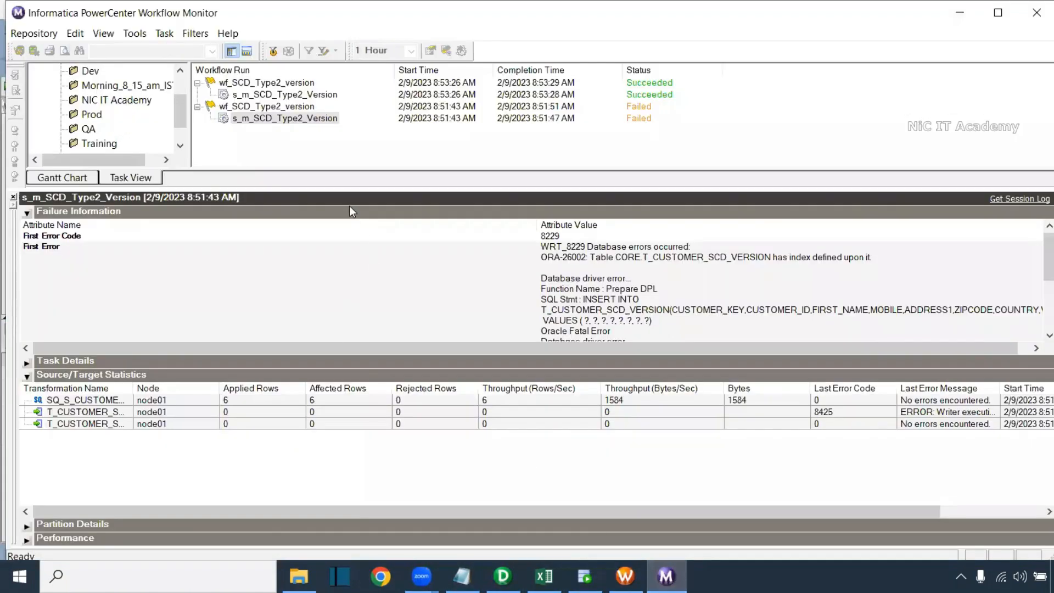
Restart the s_m_SCD_Type2_Version task of wf_SCD_Type2_version in the NIC IT Academy folder
left_click_drag(349, 189, 348, 261)
left_click(268, 96)
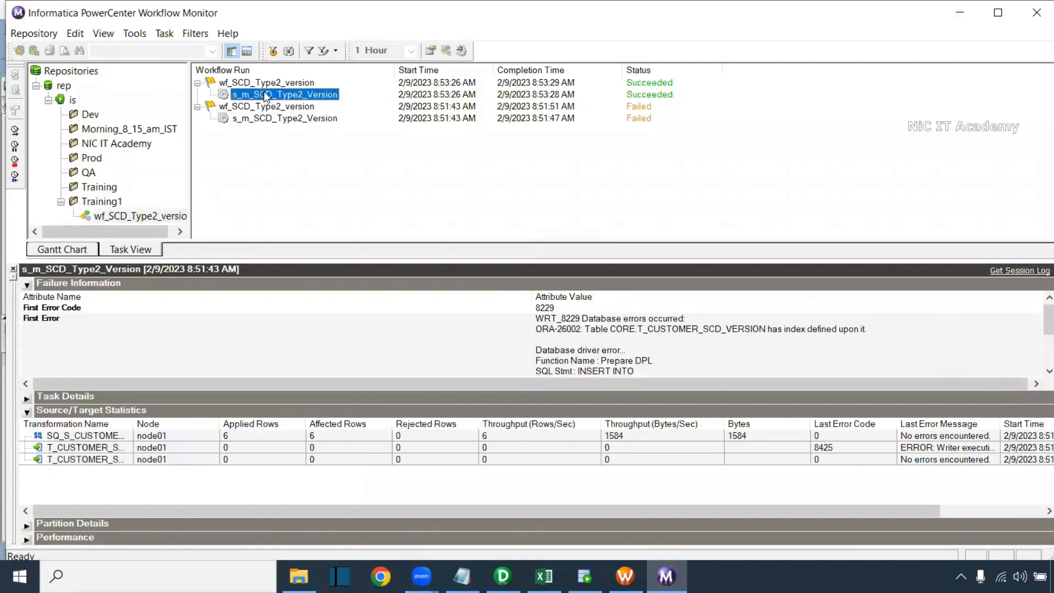
left_click(132, 144)
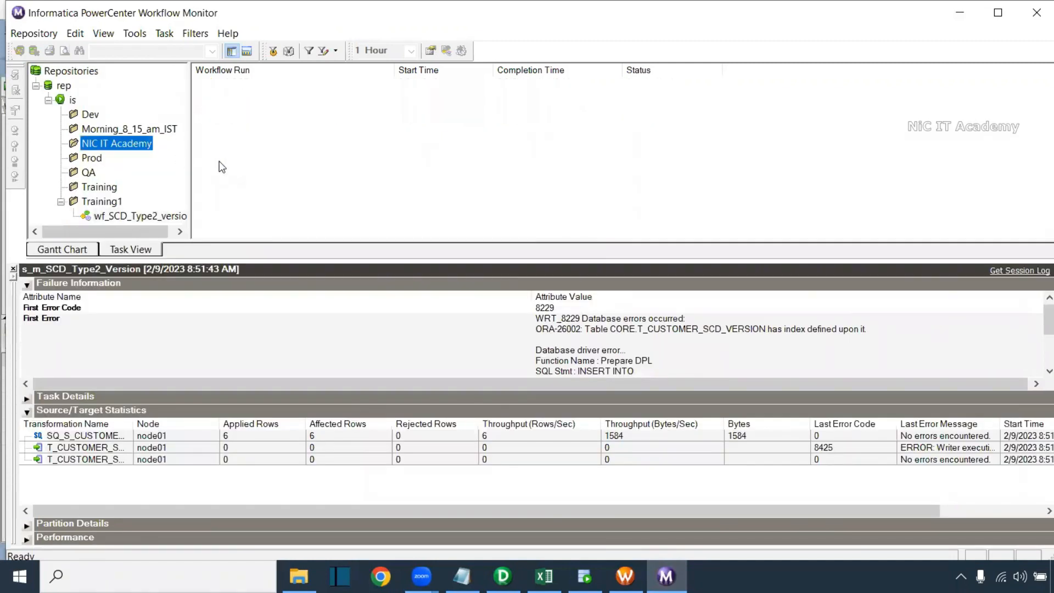
scroll(152, 181, "right", 1)
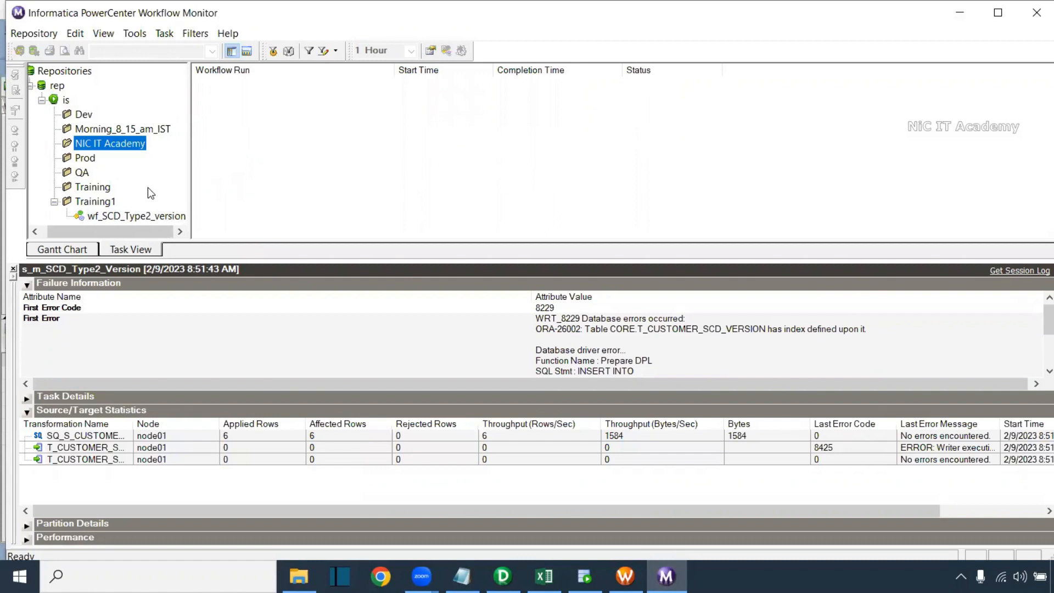
left_click(144, 216)
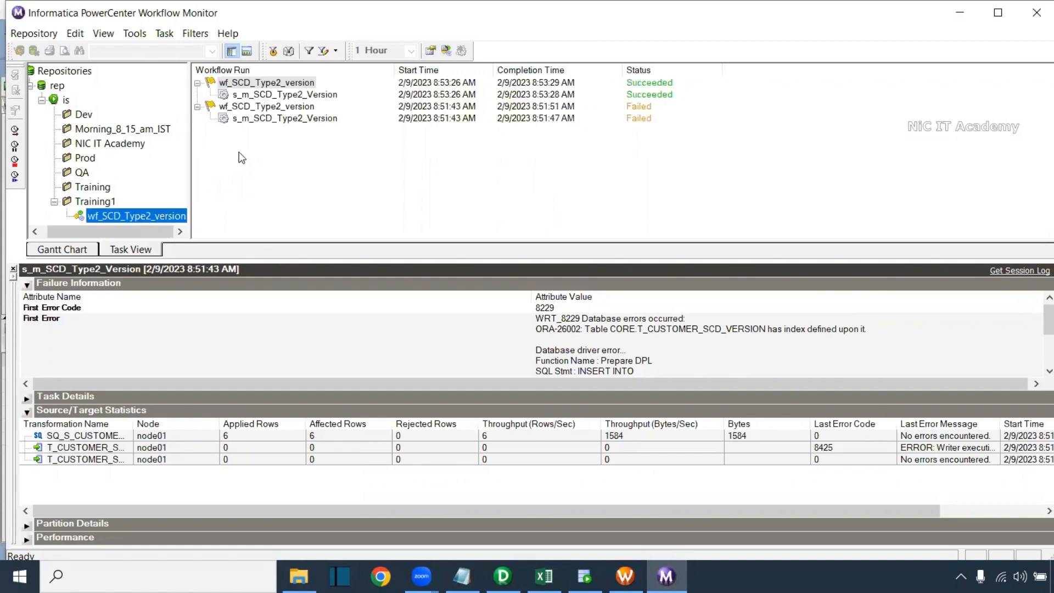
left_click(268, 97)
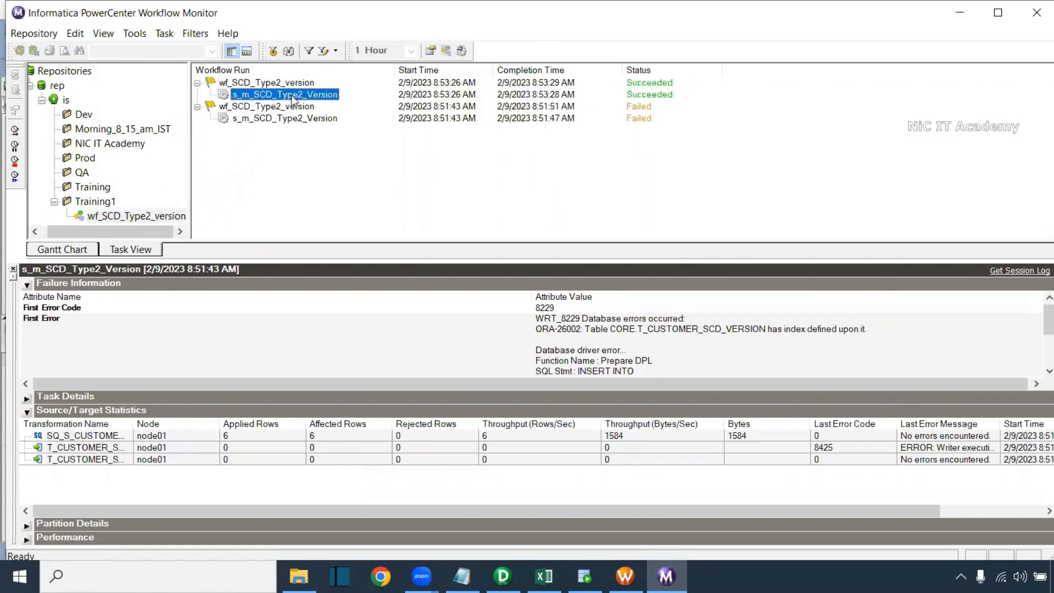
right_click(293, 99)
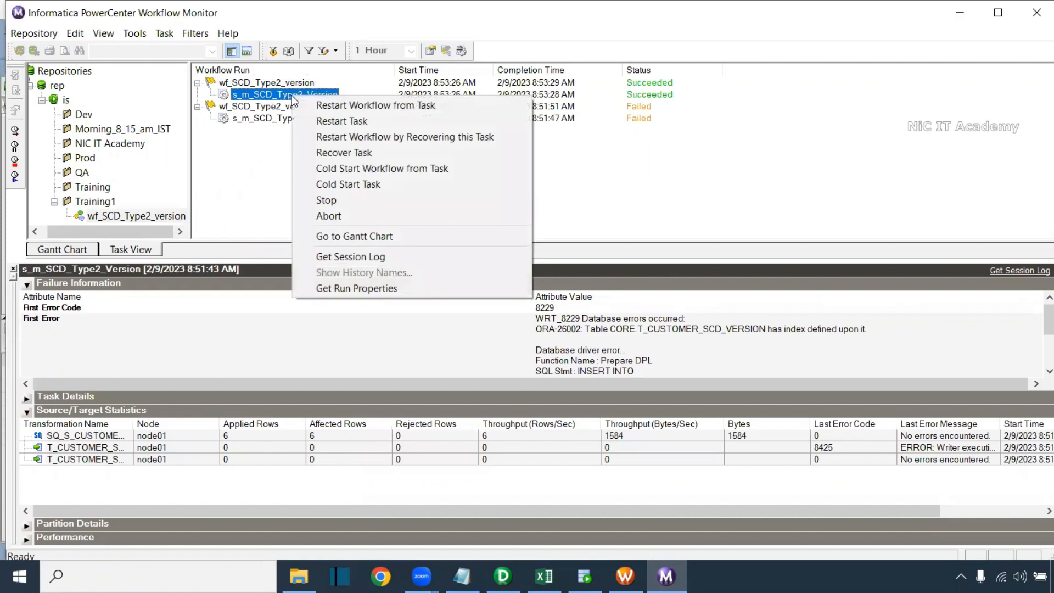
left_click(333, 122)
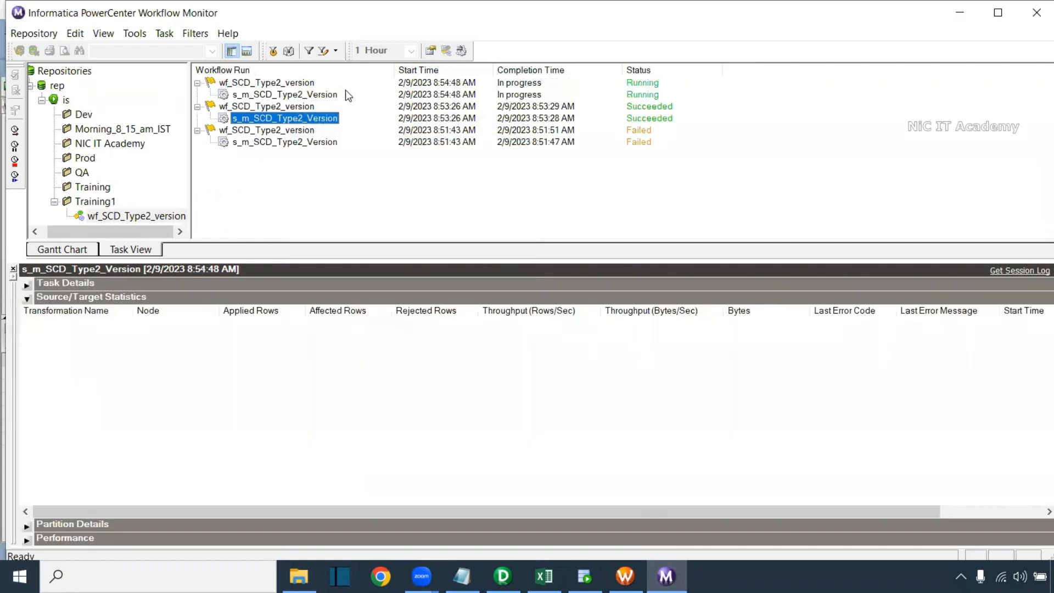
Confirm the new run read 6 source rows and wrote 0 rows to both targets
left_click(327, 95)
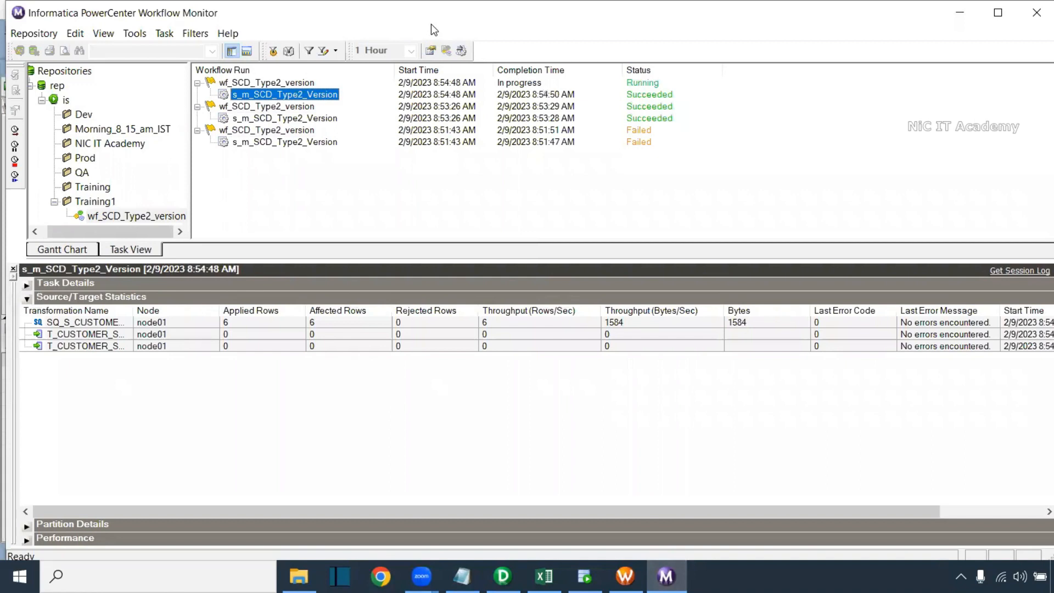
left_click(243, 329)
left_click(240, 338)
left_click(236, 344)
key("Up")
left_click(237, 345)
left_click(239, 335)
left_click(241, 347)
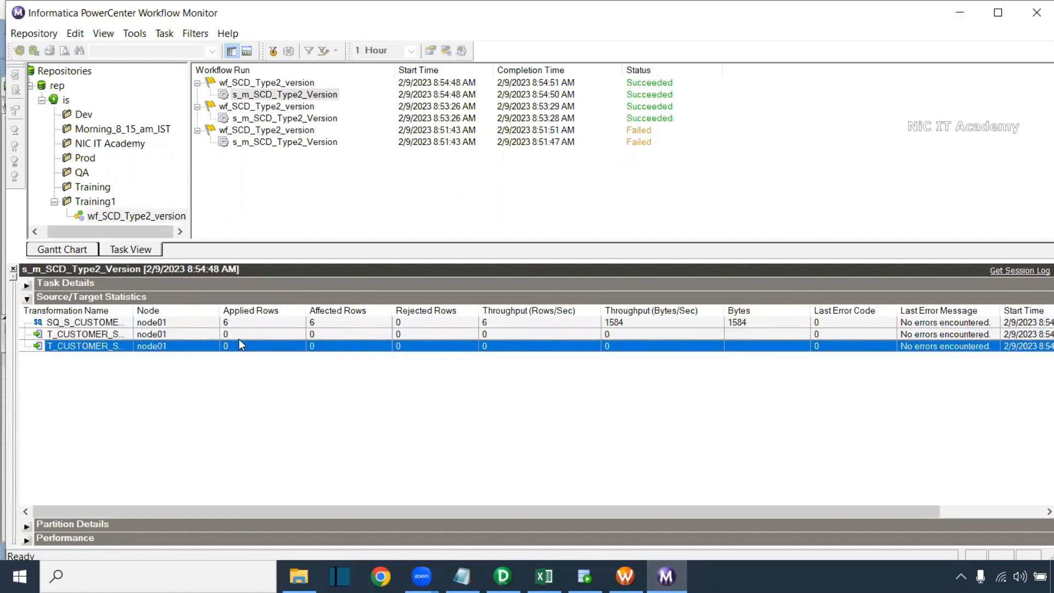
left_click(243, 332)
left_click(244, 343)
left_click(244, 338)
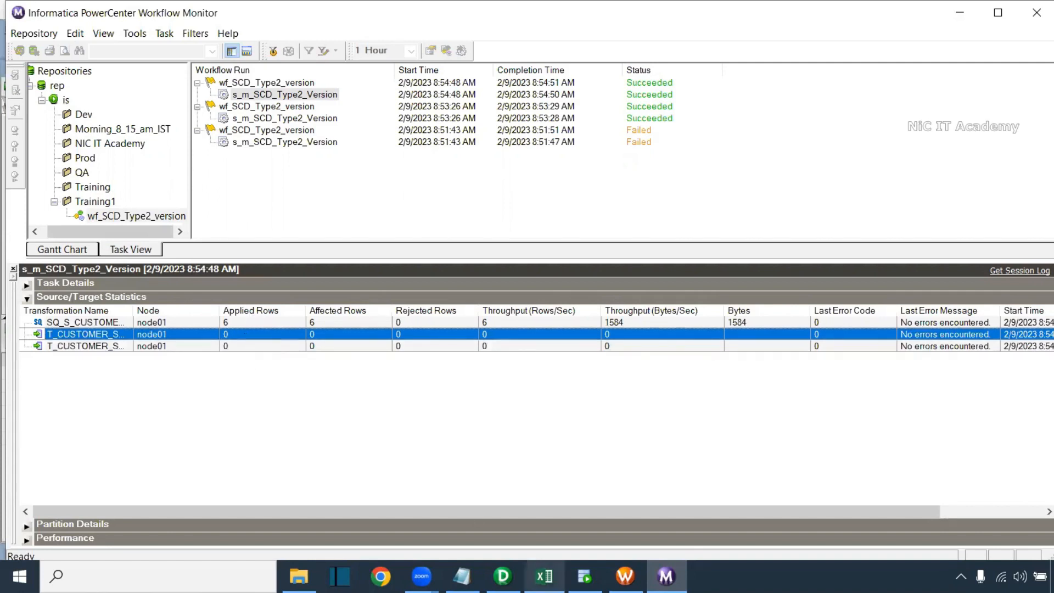
key("alt+Tab")
scroll(190, 172, "up", 3)
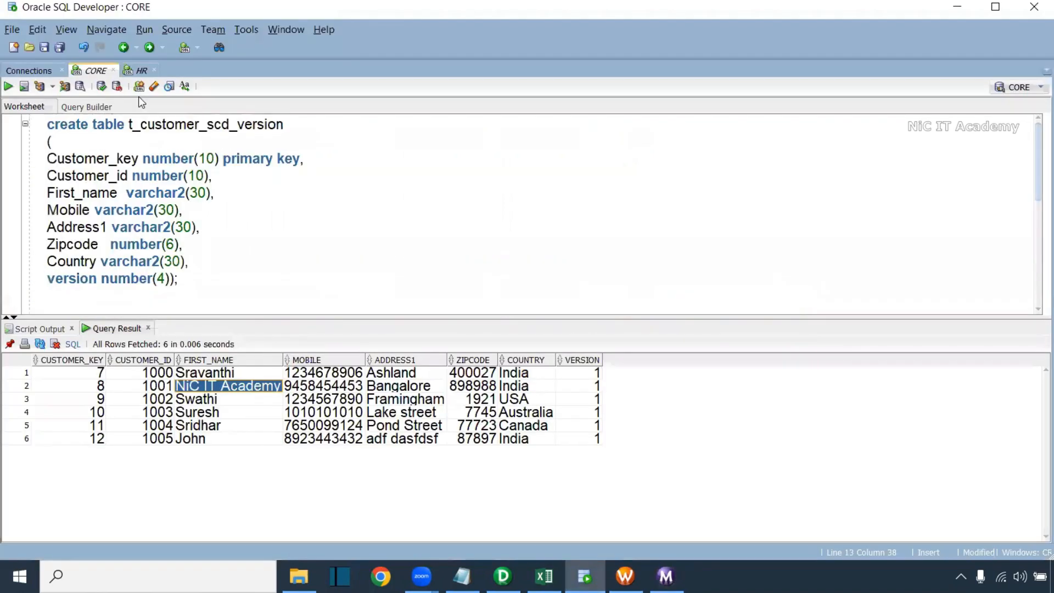
Open the HR connection's S_CUSTOMER_SCD table and show its Data tab
left_click(140, 72)
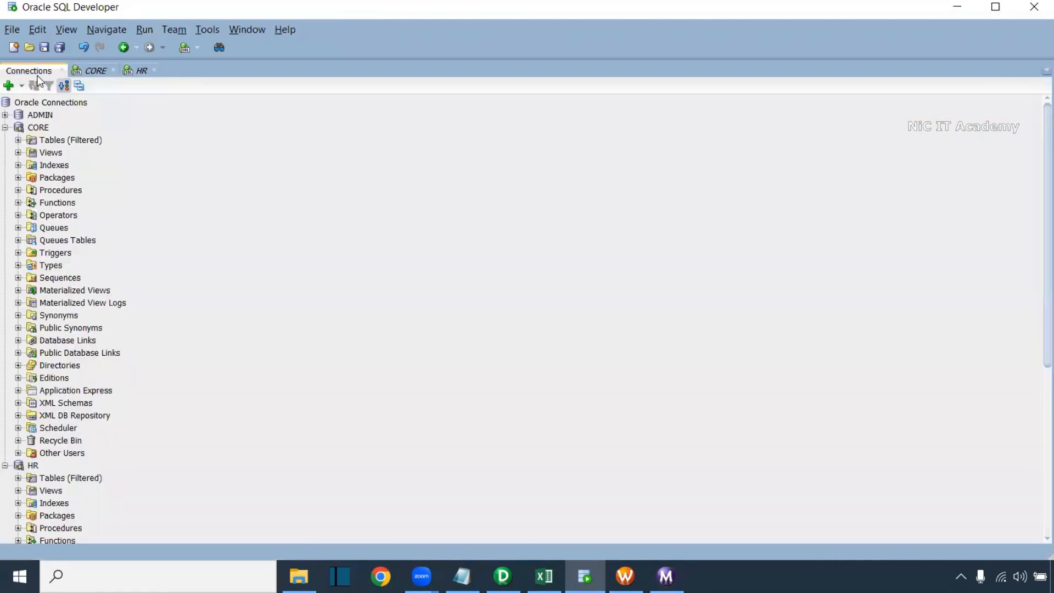
left_click(33, 71)
left_click(5, 127)
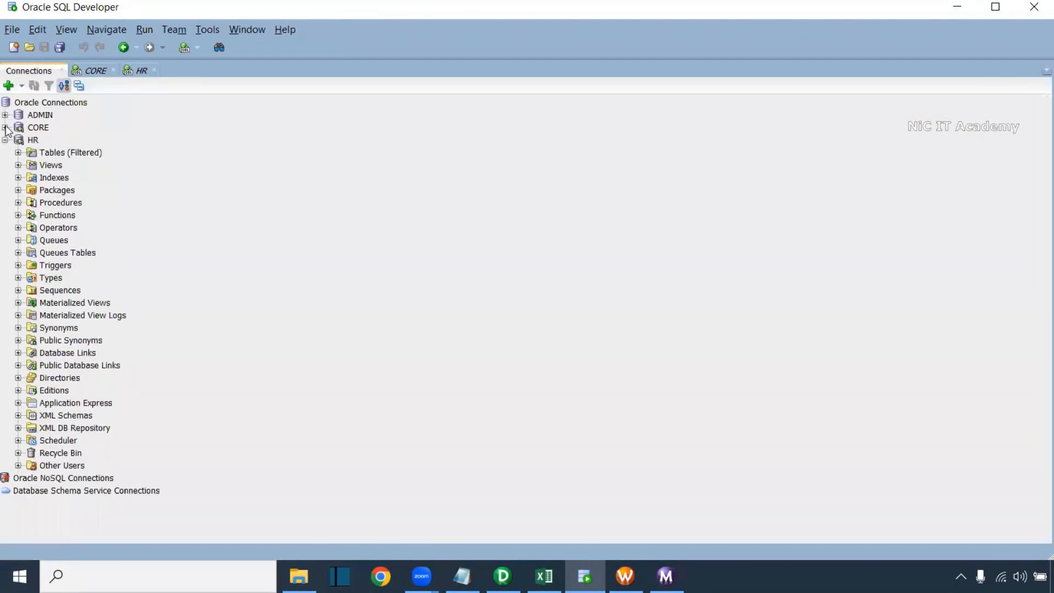
left_click(18, 153)
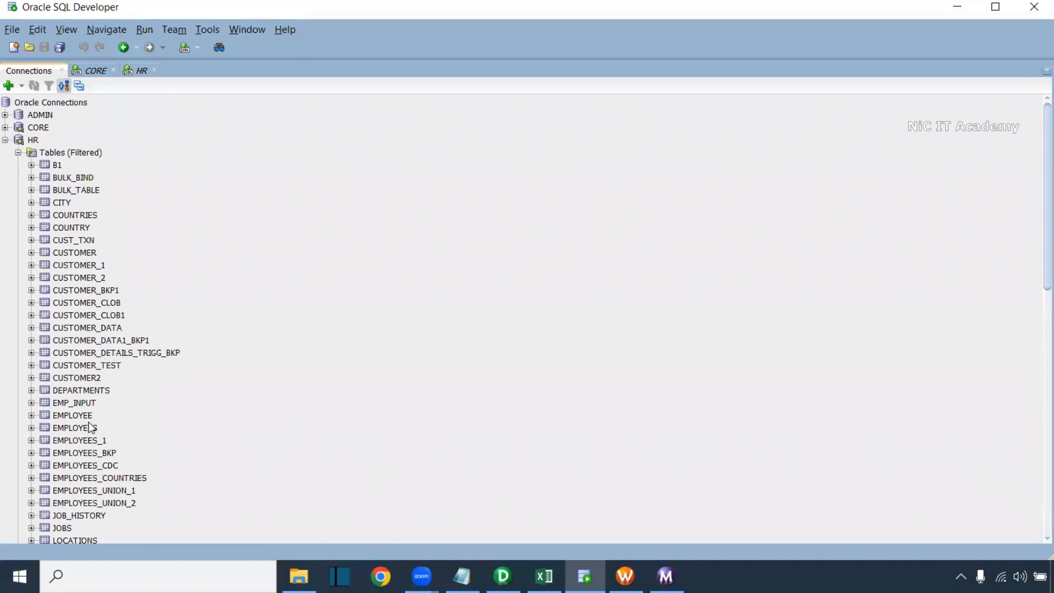
scroll(1034, 244, "down", 7)
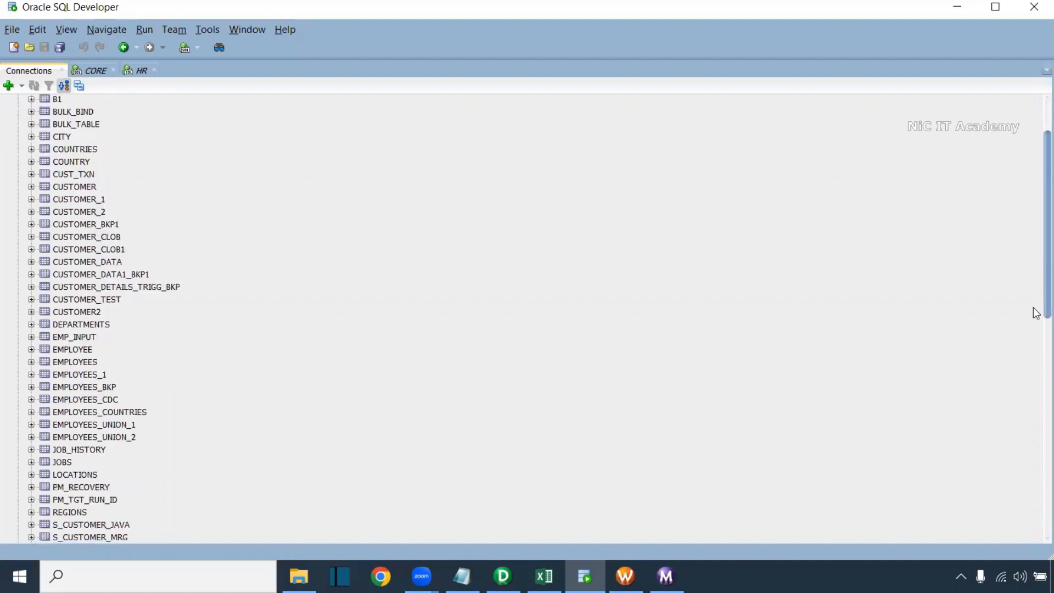
double_click(121, 364)
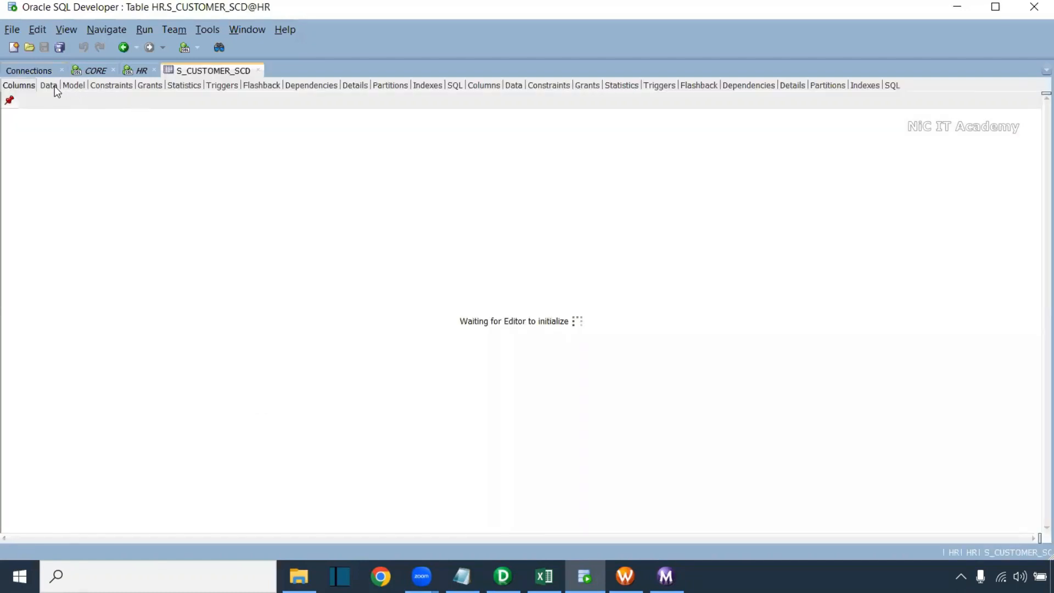
left_click(53, 87)
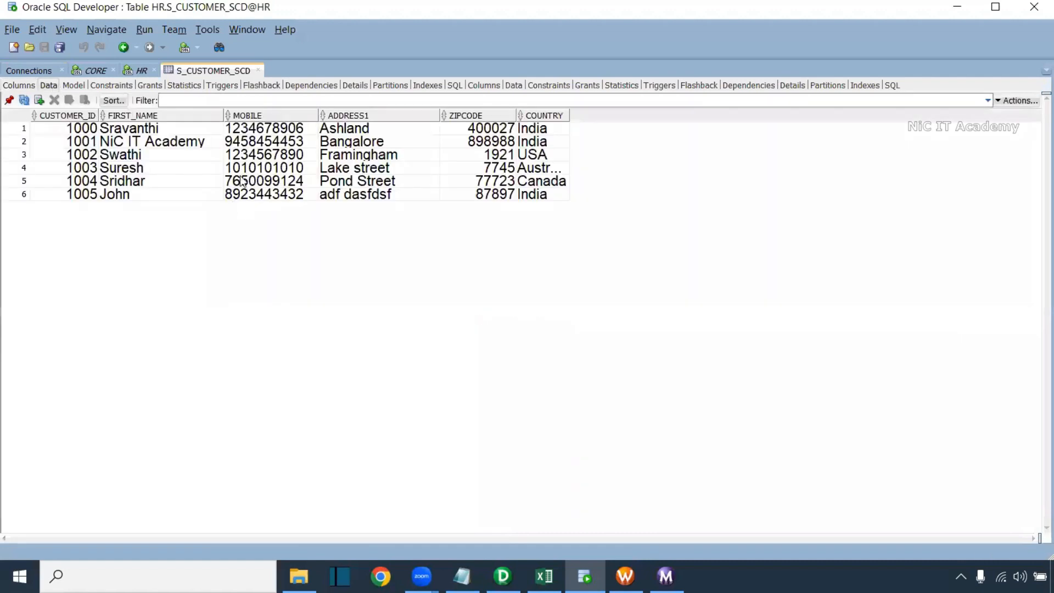
Change the customer's ADDRESS1 from Bangalore to Chennai and commit the change
double_click(128, 146)
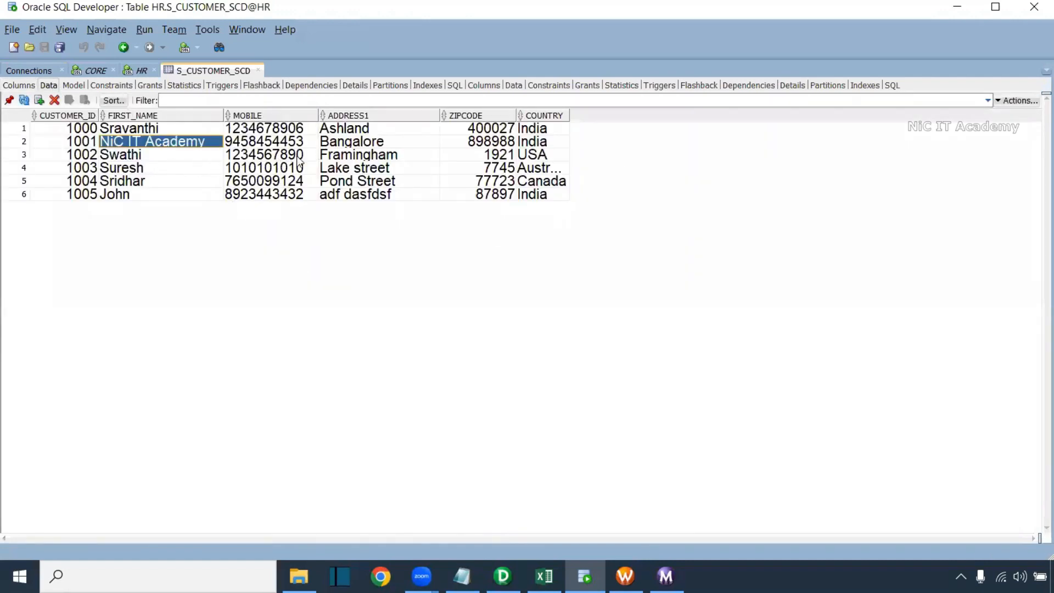
double_click(349, 145)
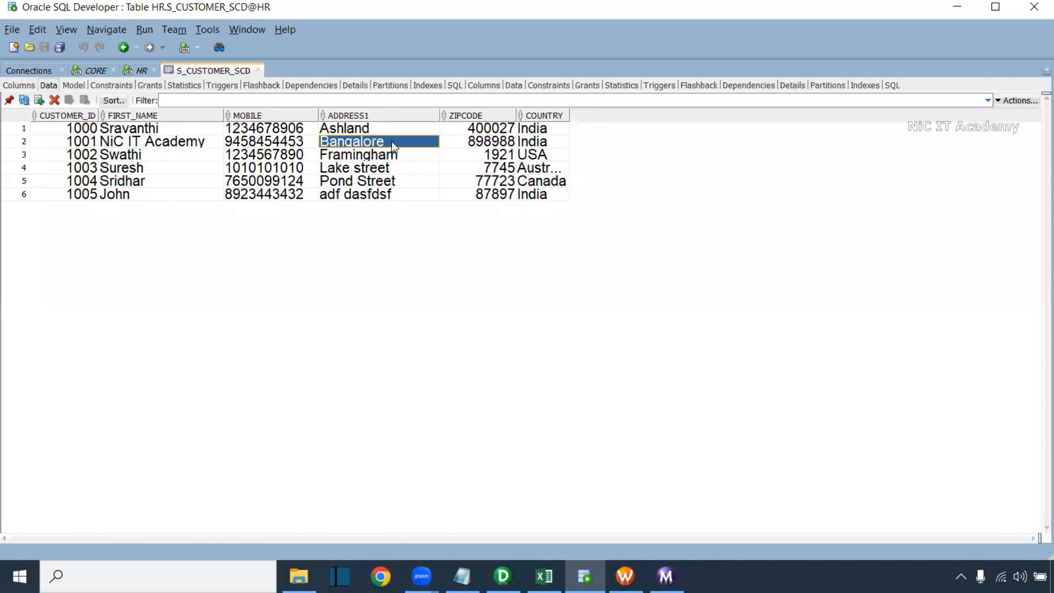
left_click(393, 144)
left_click(432, 142)
left_click_drag(498, 208, 402, 218)
type("Chennai")
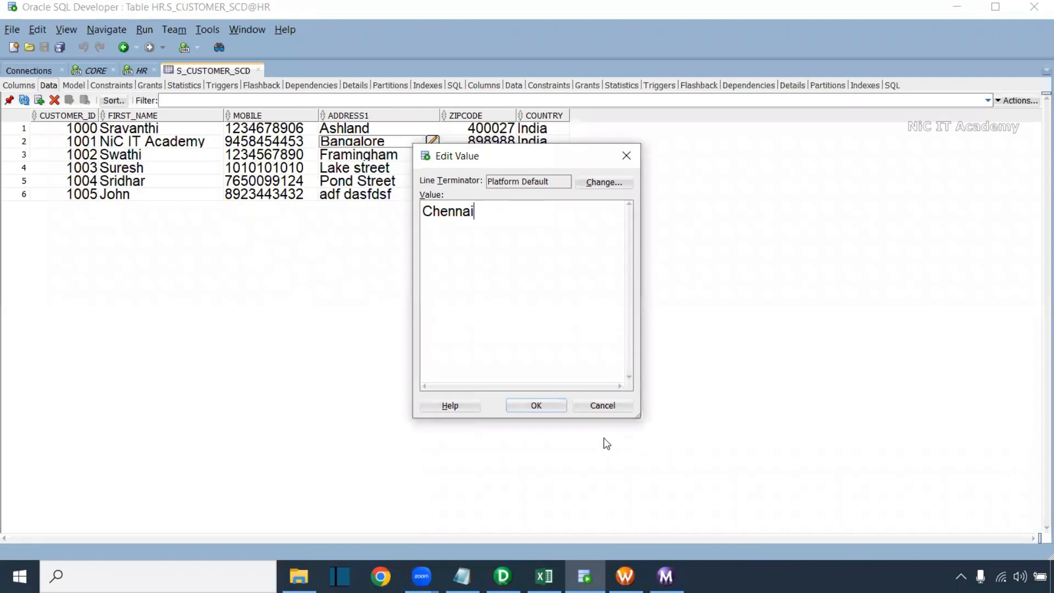
left_click(552, 406)
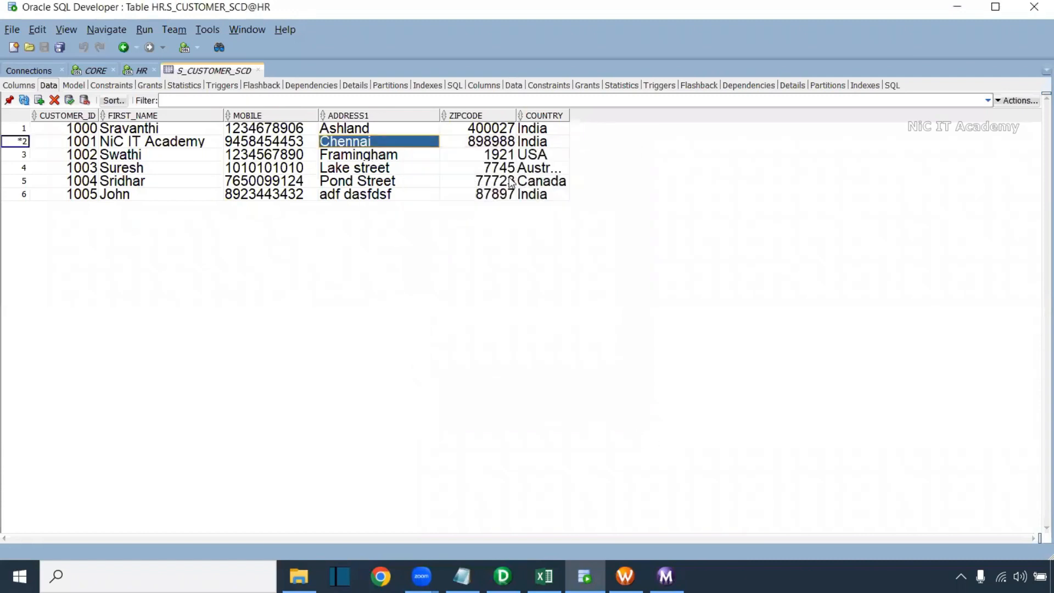
left_click(69, 101)
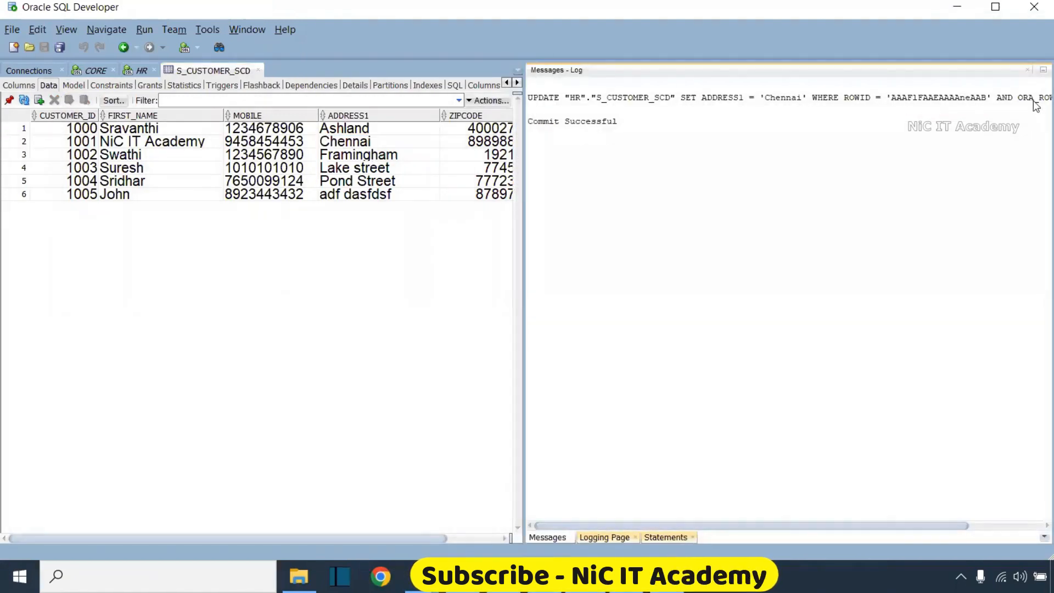
Close the messages log and return to the CORE worksheet
left_click(1028, 70)
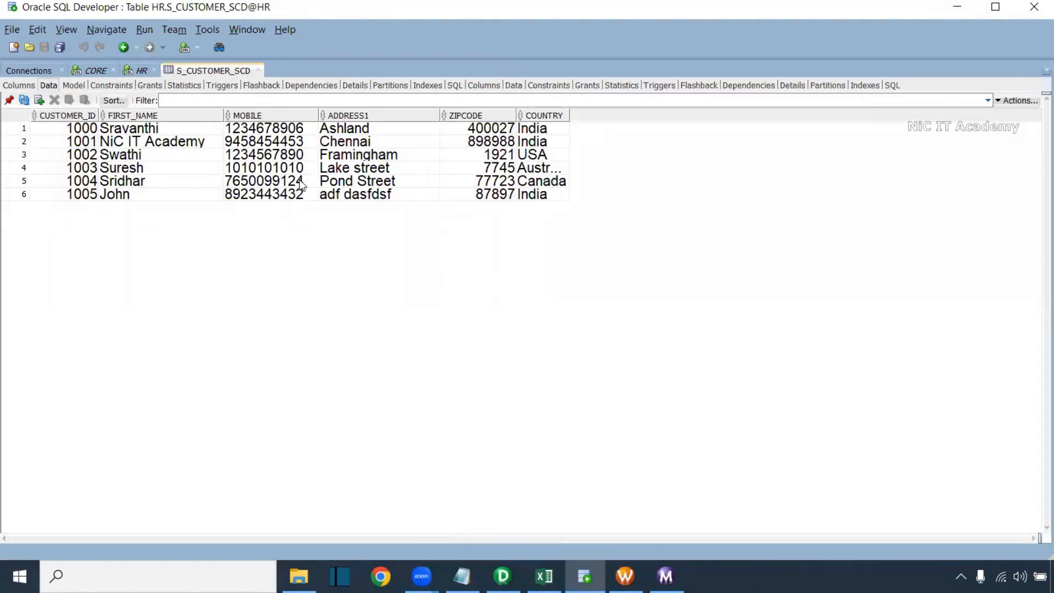
left_click(140, 71)
left_click(88, 71)
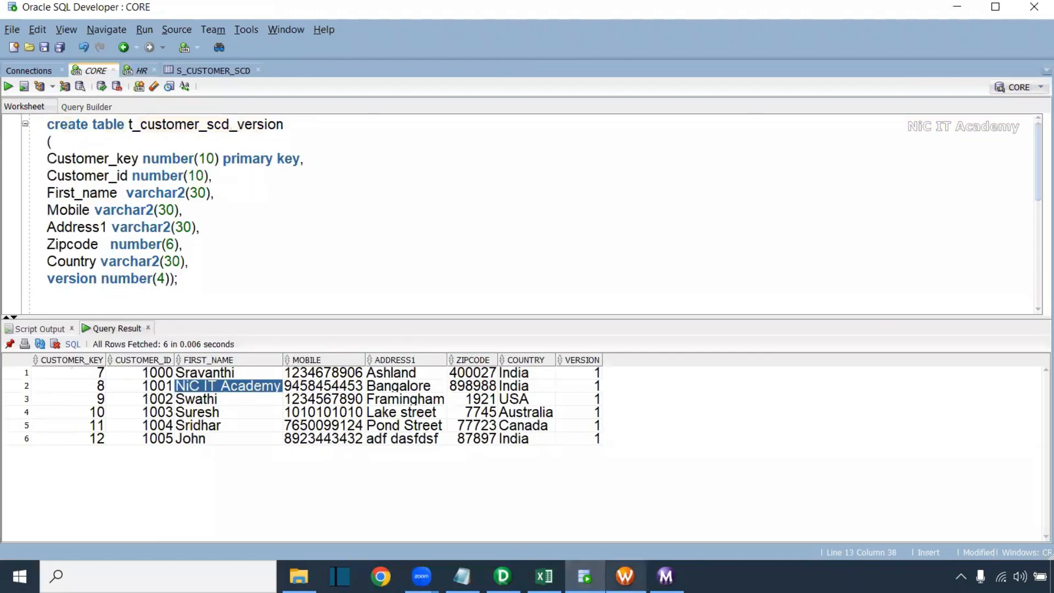
left_click(626, 576)
Start wf_SCD_Type2_version and confirm it succeeded, reading 6 source rows and inserting 1 target row
right_click(492, 279)
left_click(611, 422)
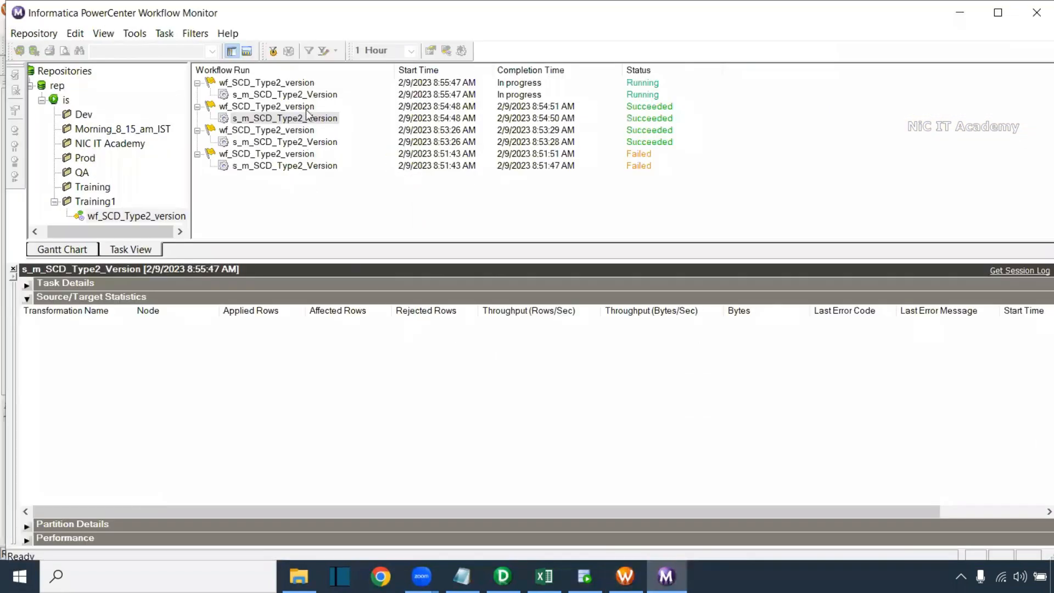
left_click(308, 96)
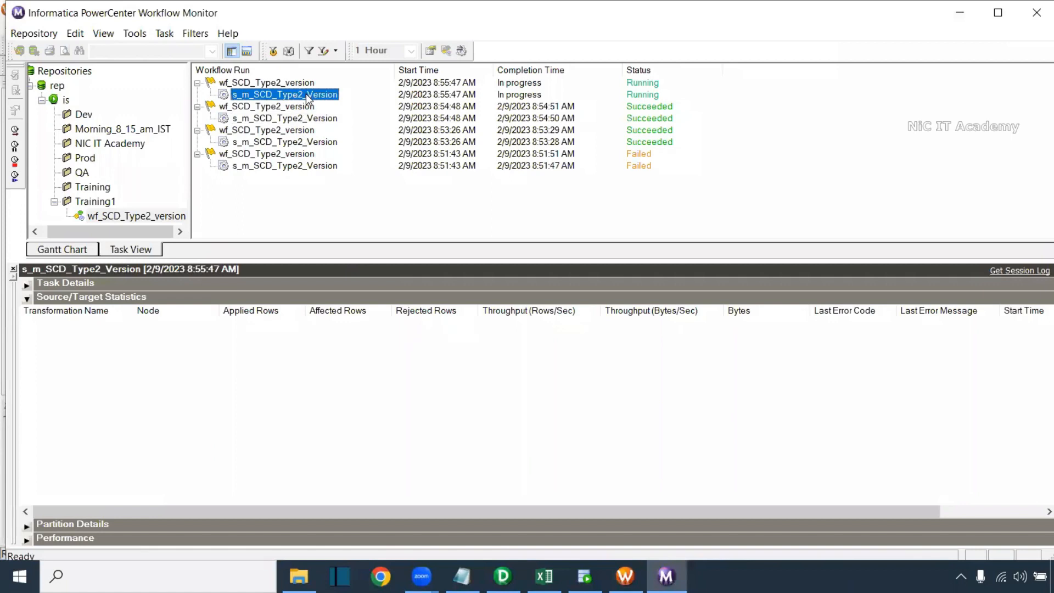
left_click(228, 346)
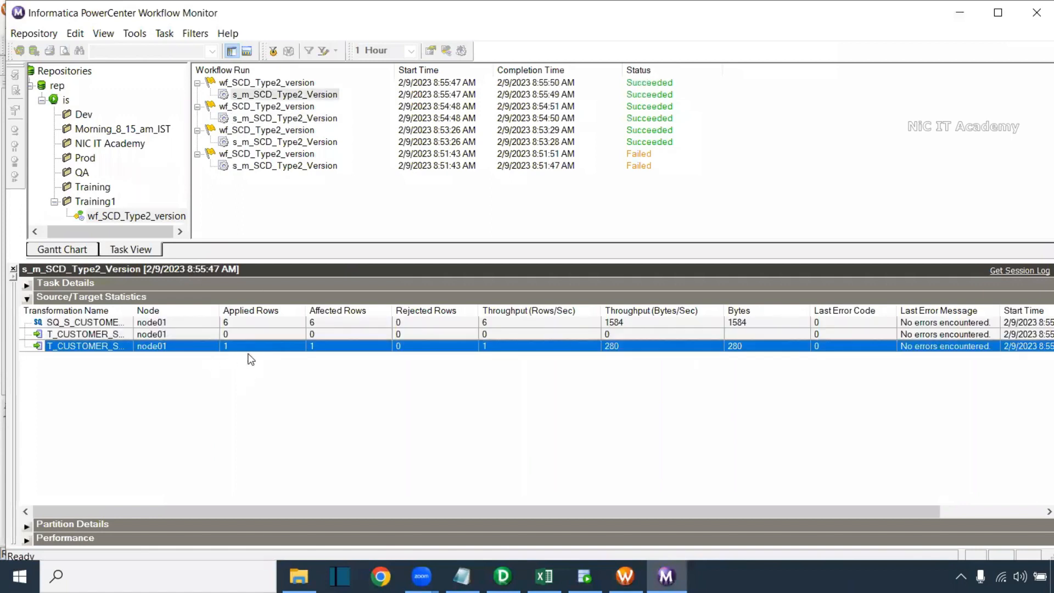
left_click(240, 336)
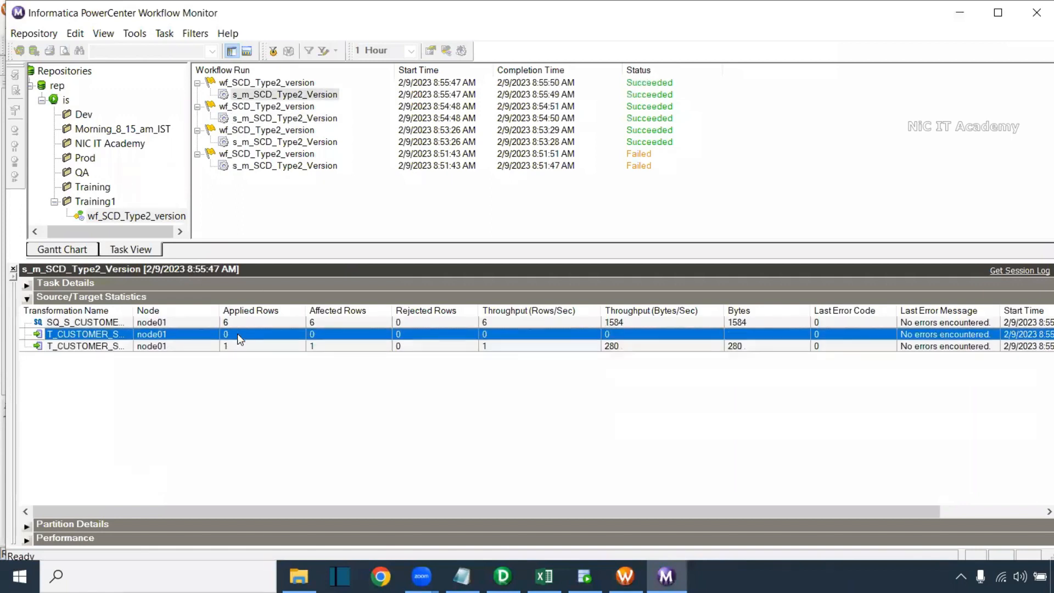
left_click(193, 346)
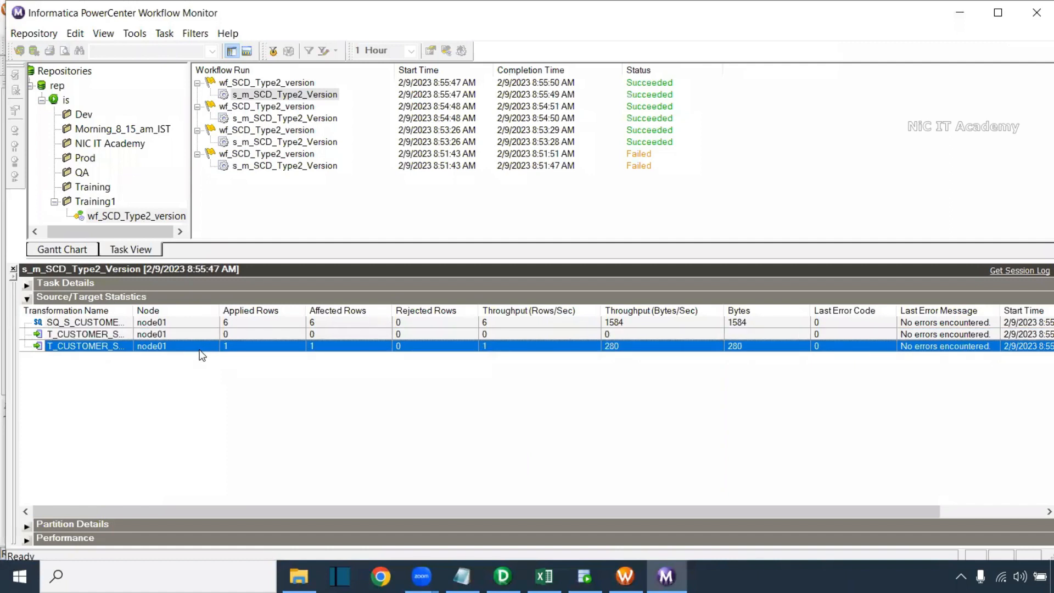
left_click(585, 577)
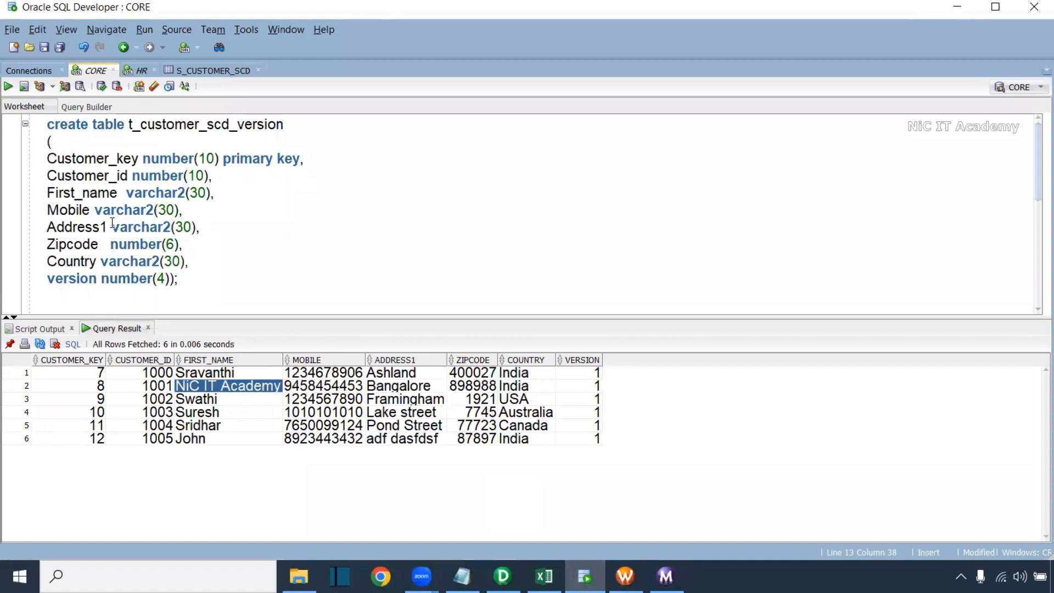
Re-query t_customer_scd_version and compare the customer's version 1 row with new key 13 at version 2
scroll(193, 265, "down", 4)
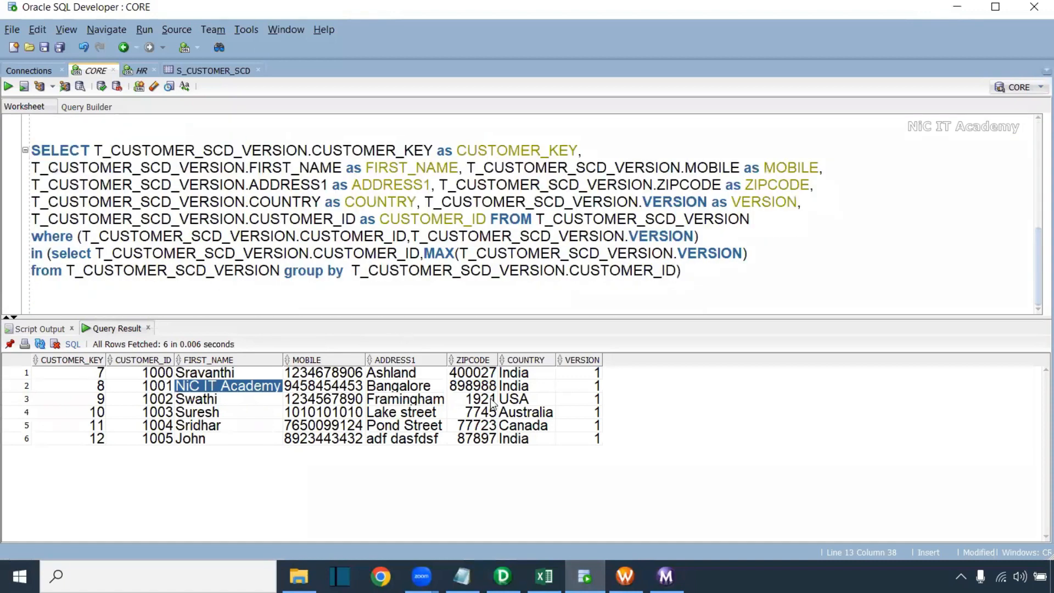
scroll(1036, 253, "up", 3)
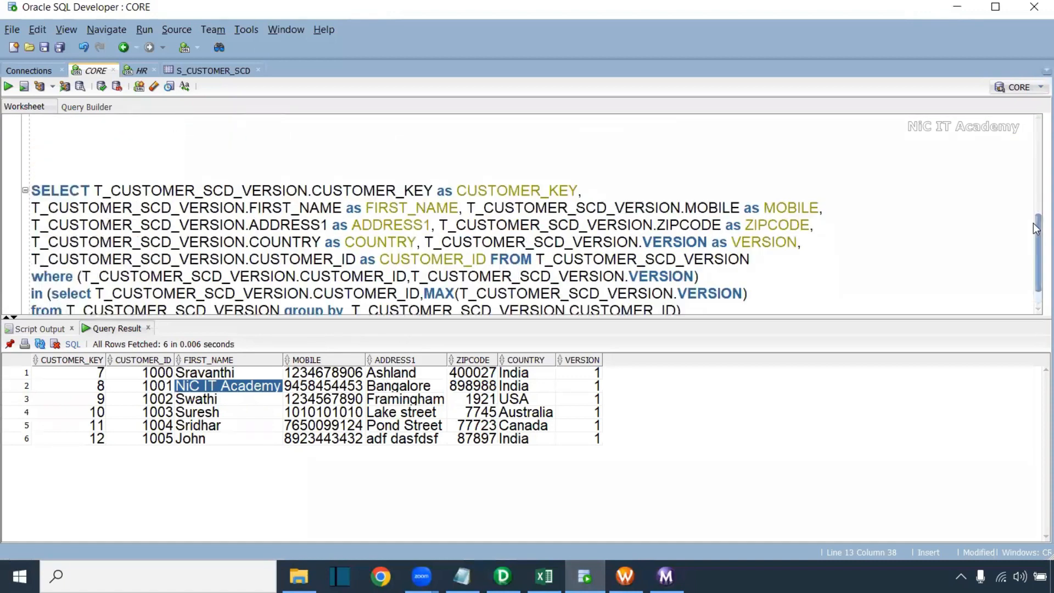
key("ctrl+Return")
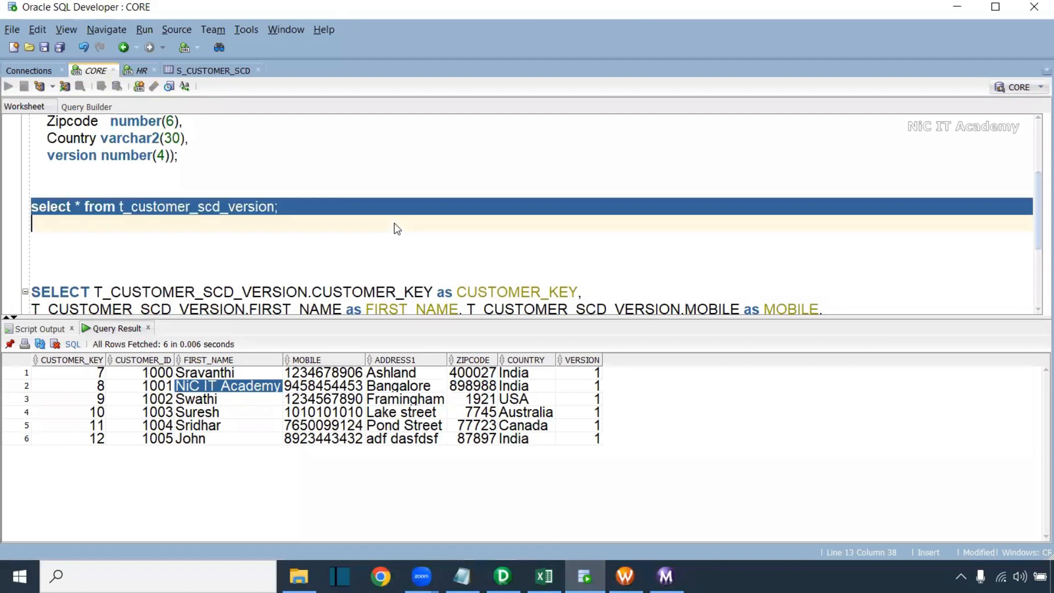
left_click_drag(598, 456, 106, 452)
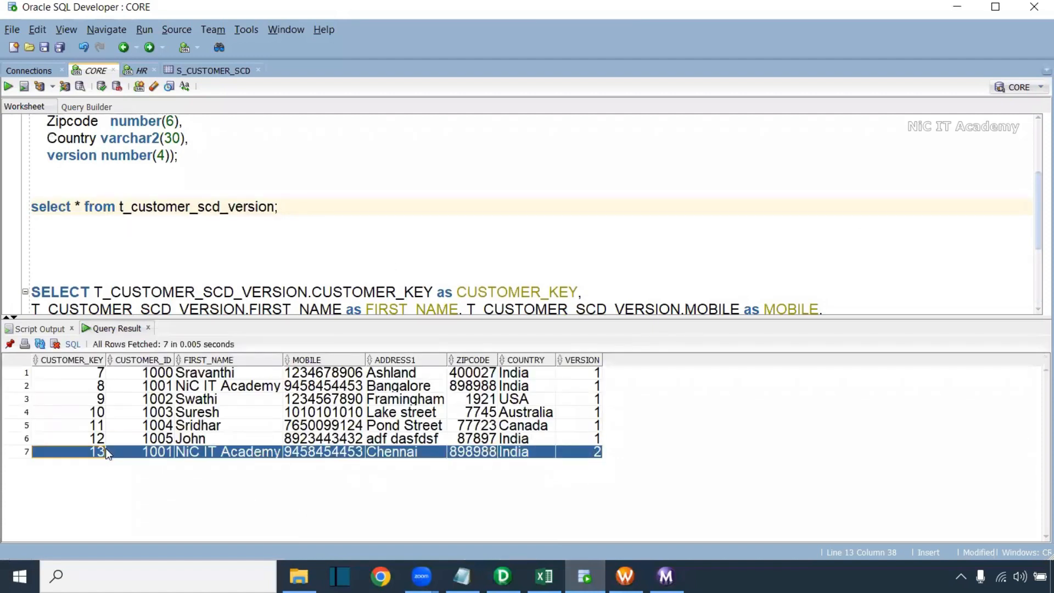
left_click(97, 388, "ctrl")
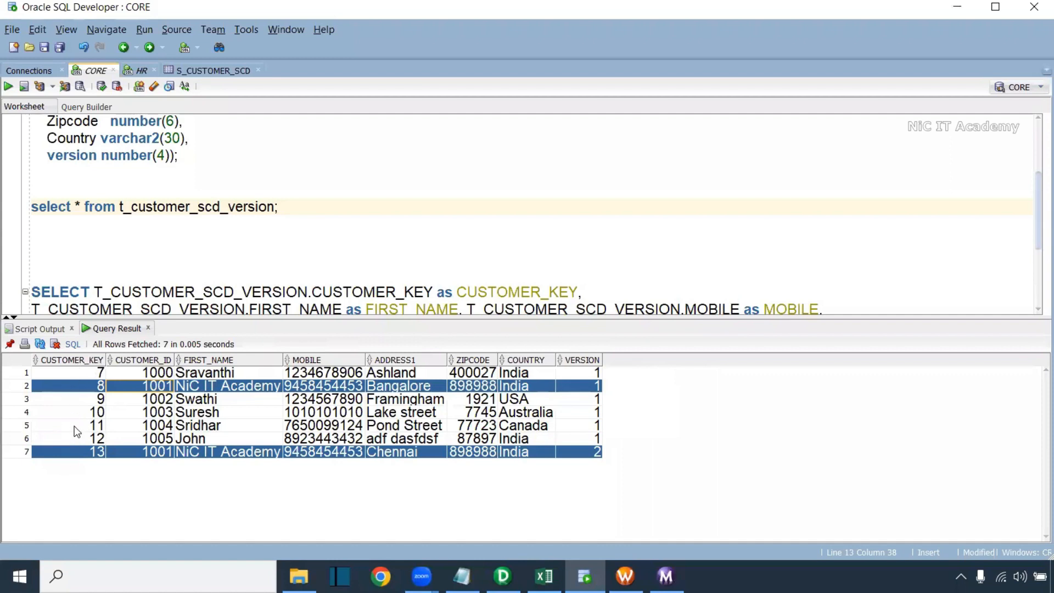
left_click(579, 454)
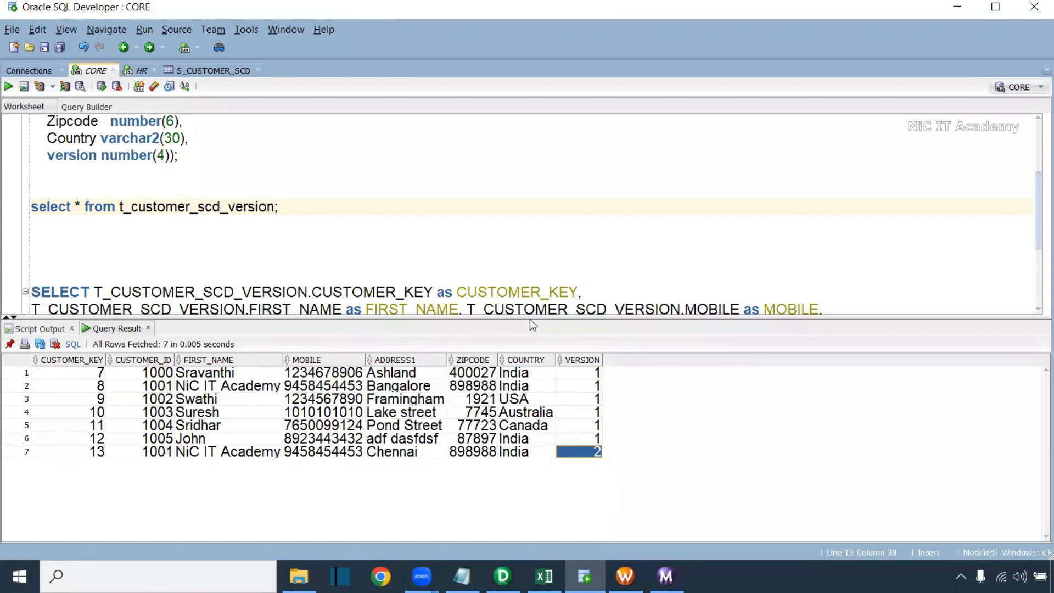
scroll(1037, 203, "down", 3)
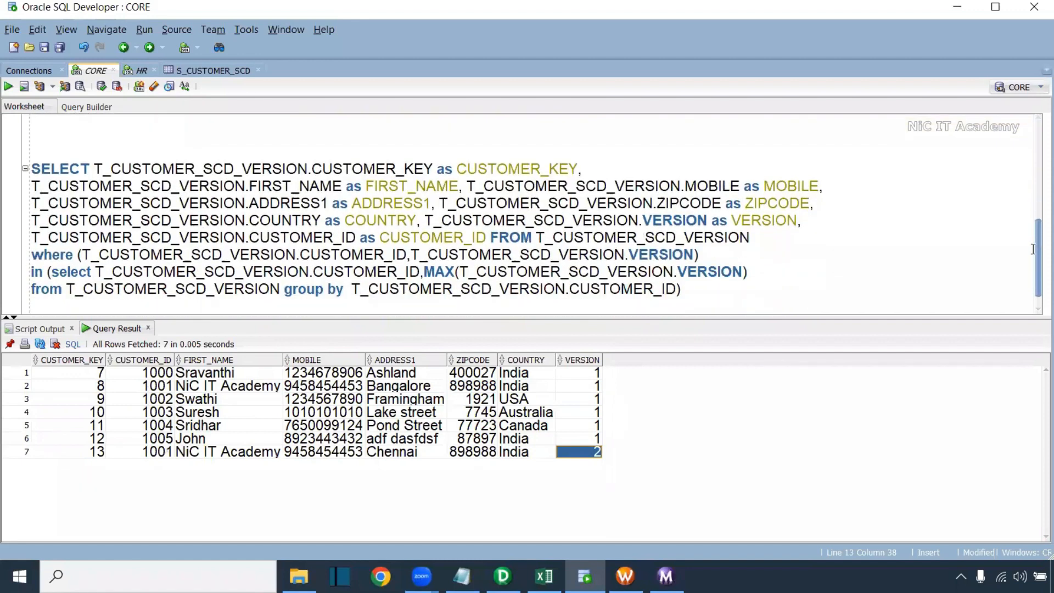
Run the MAX(VERSION) latest-version query, returning 6 rows with the changed customer at version 2
left_click_drag(671, 284, 31, 152)
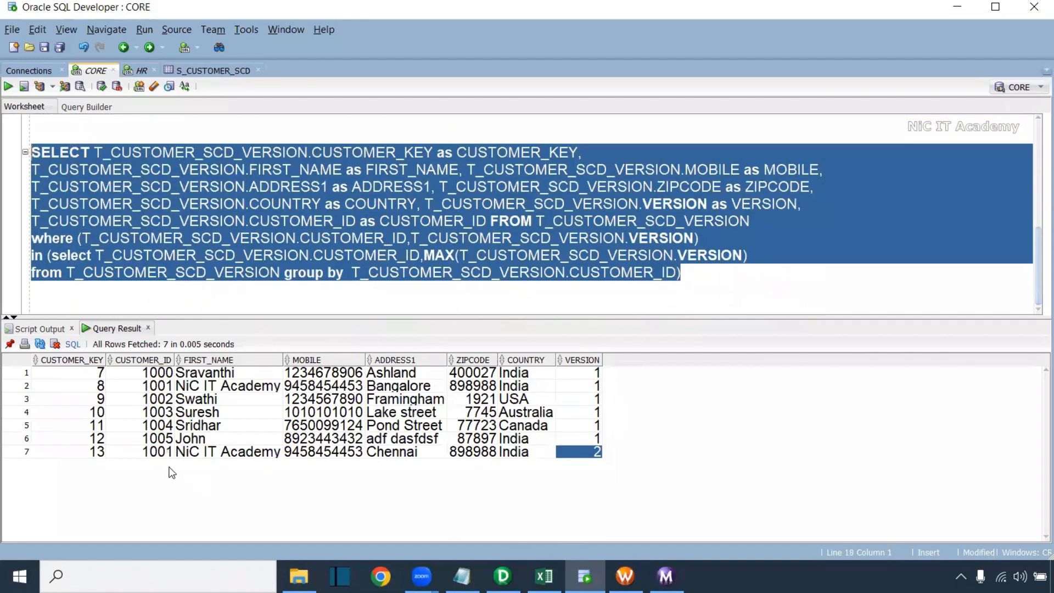
left_click(262, 454)
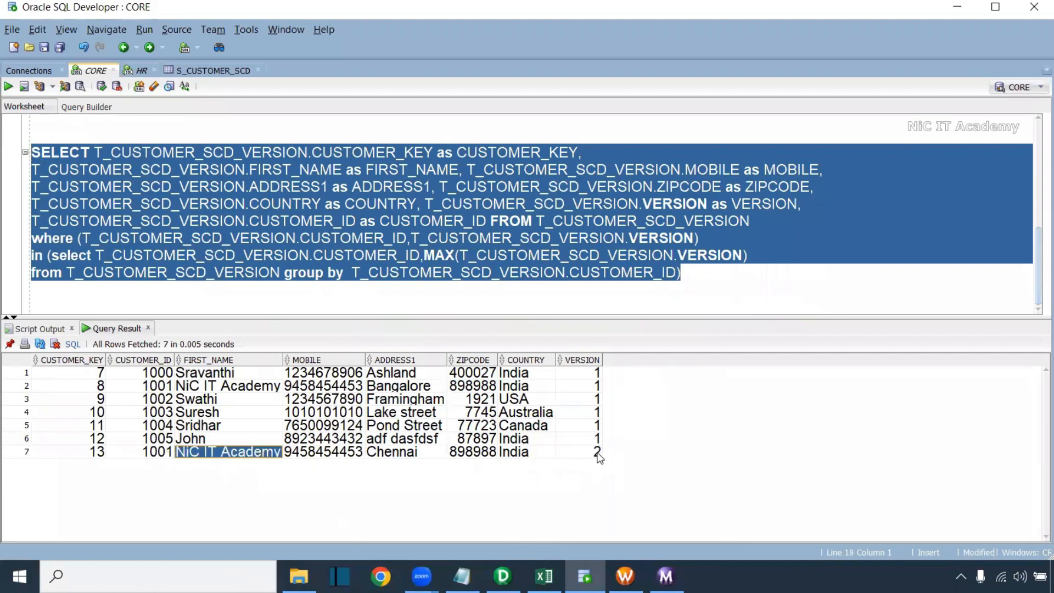
left_click(8, 86)
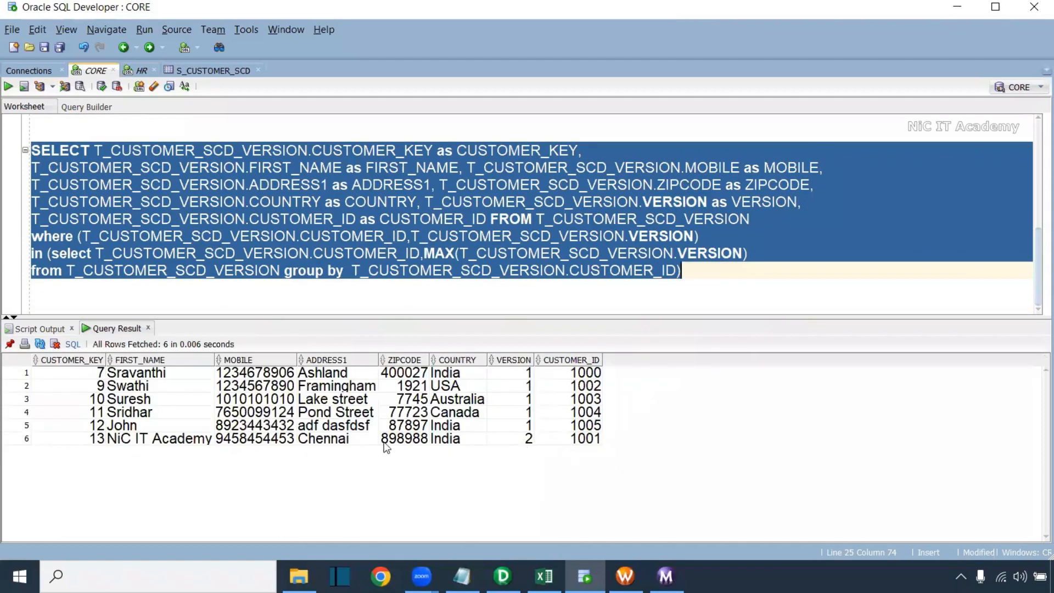
left_click(164, 439)
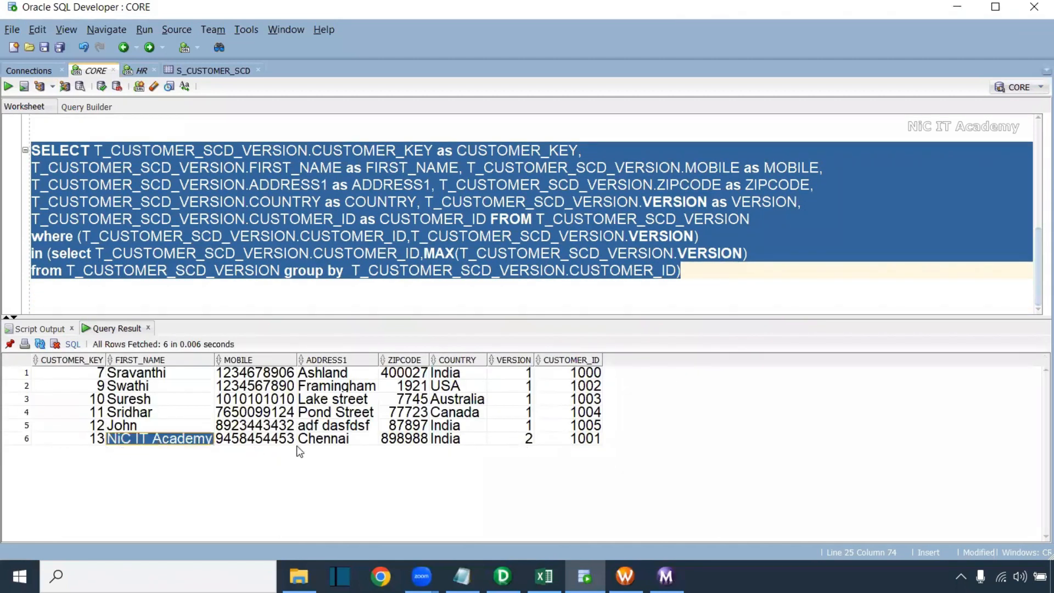
left_click(526, 439)
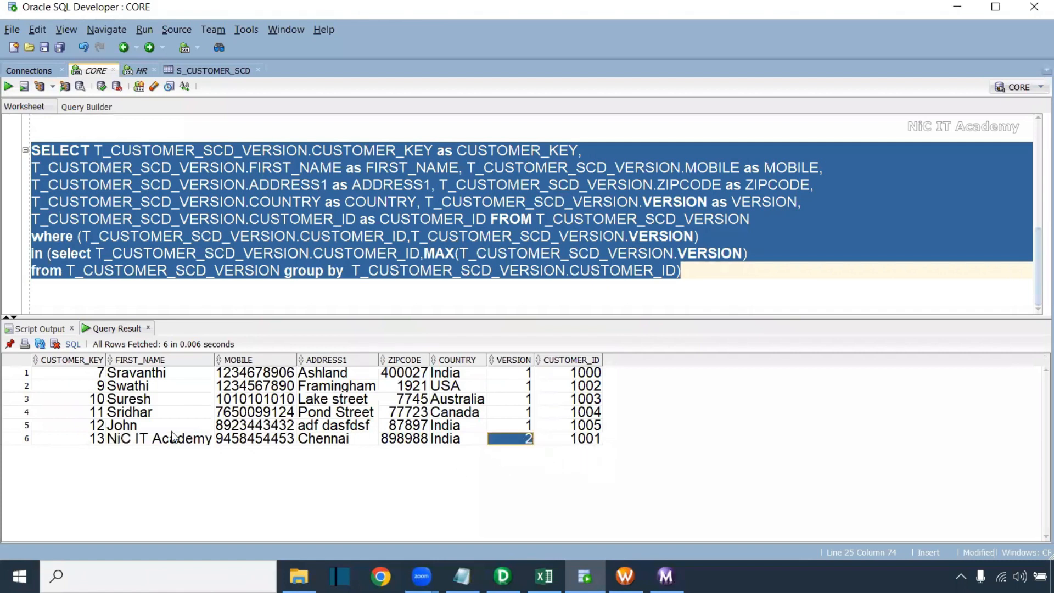
left_click(198, 443)
left_click(510, 440)
On S_CUSTOMER_SCD's Data tab, edit the customer's ADDRESS1 to Hydrabad and commit it
left_click(204, 72)
left_click(343, 143)
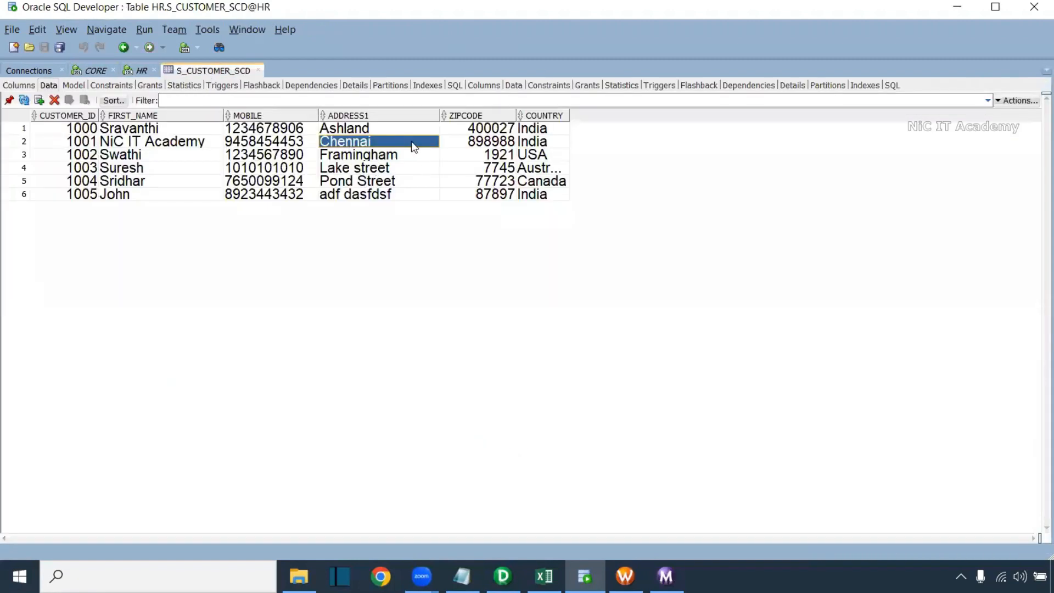
left_click(424, 143)
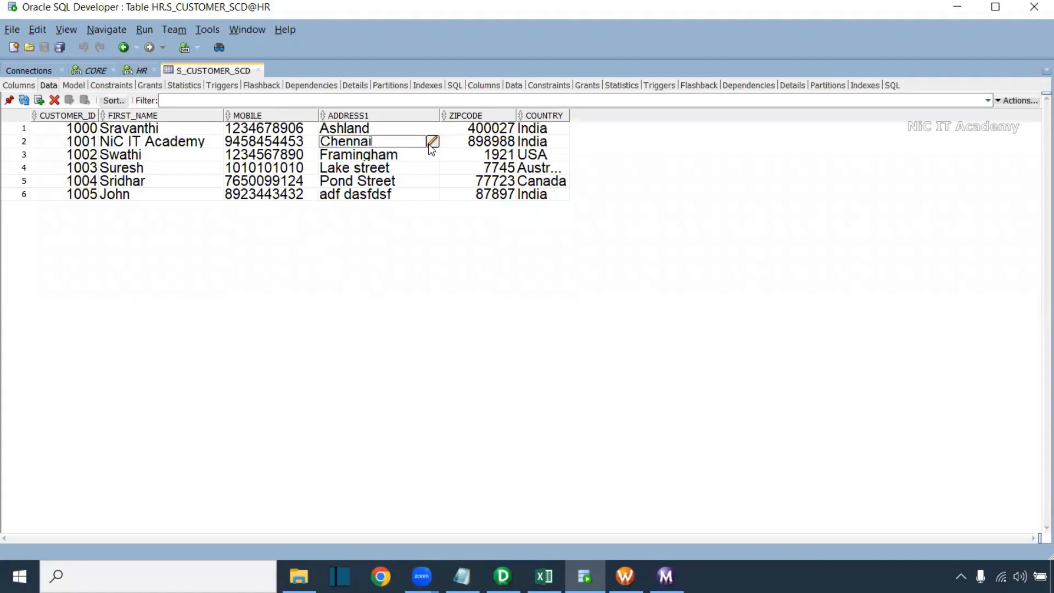
left_click(432, 141)
left_click_drag(496, 221, 382, 211)
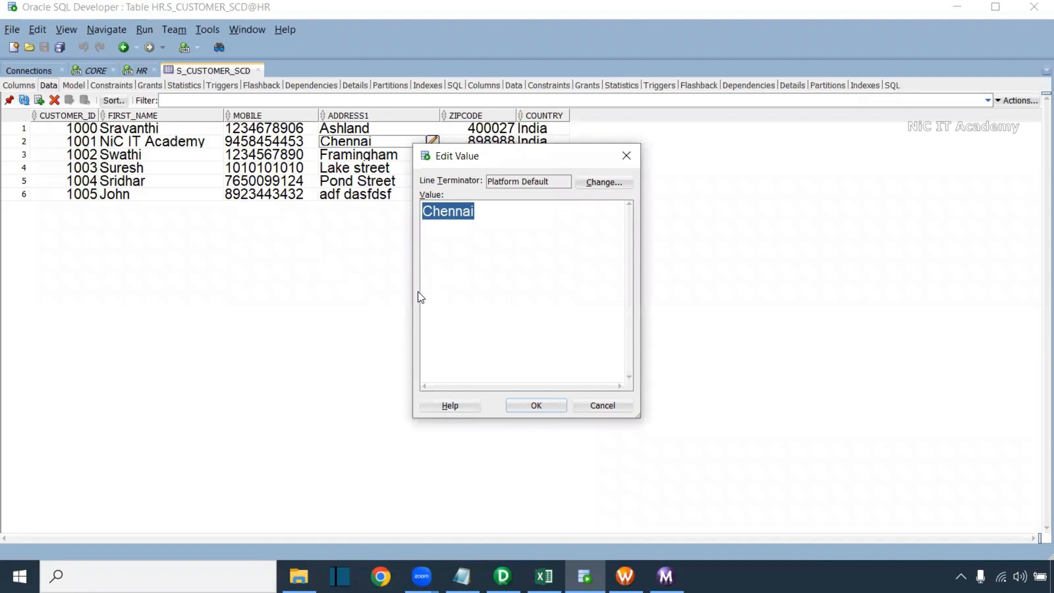
type("Hydrabad")
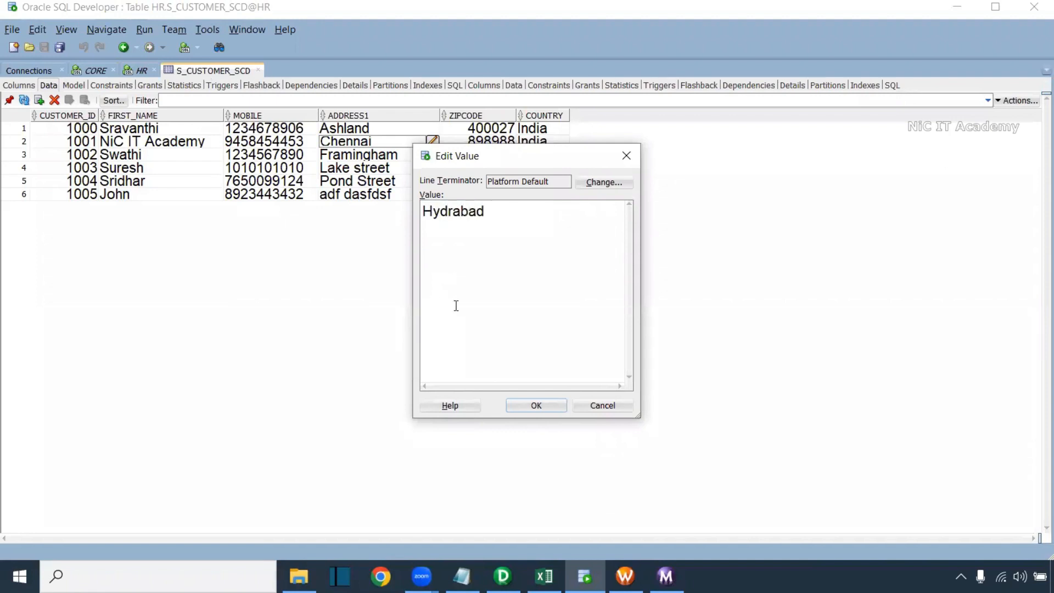
left_click(536, 406)
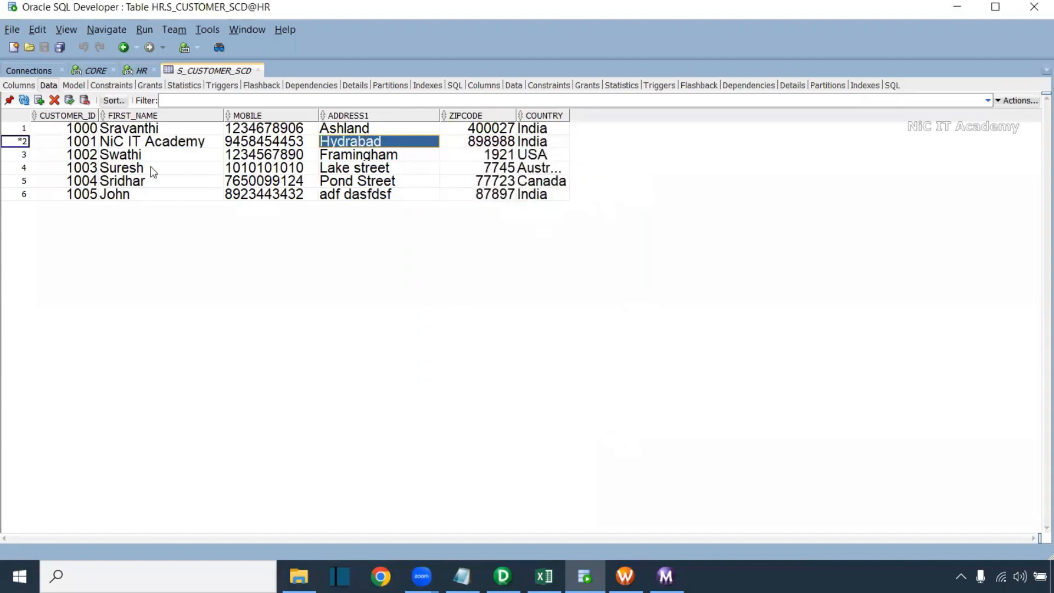
left_click(69, 100)
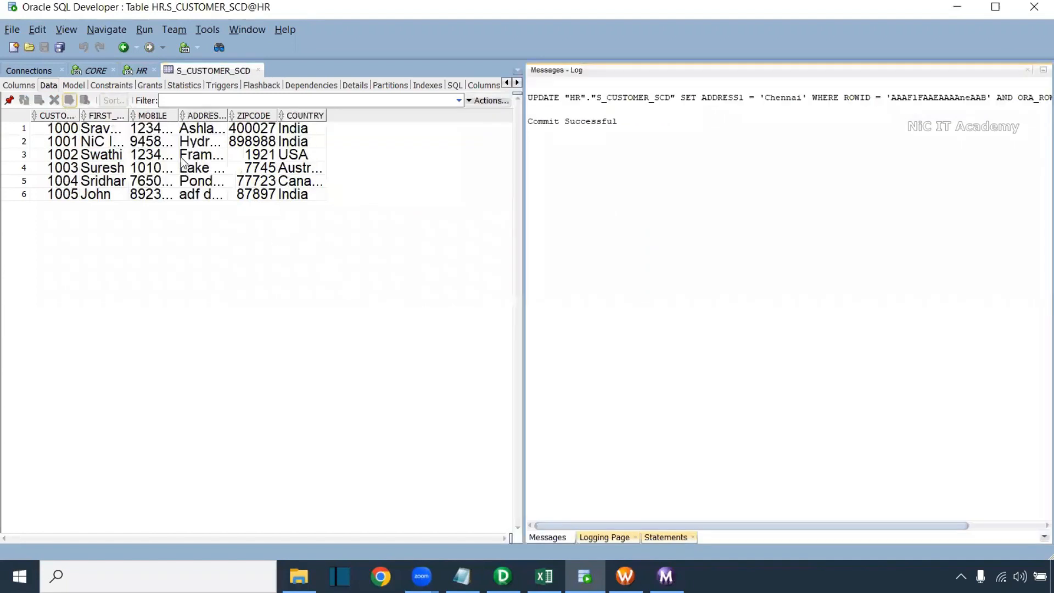
left_click(1029, 71)
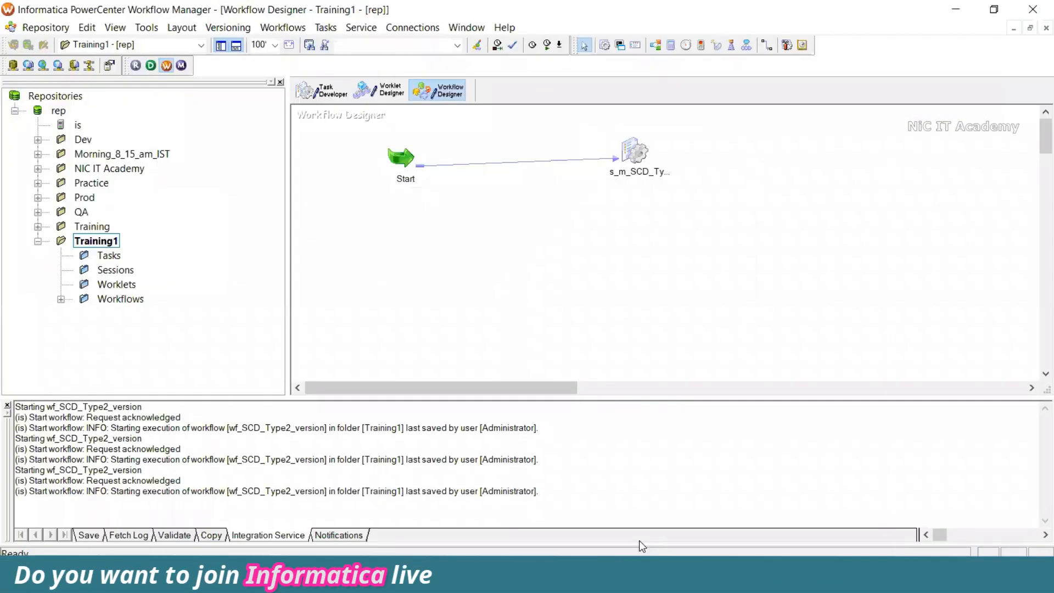
Rerun wf_SCD_Type2_version and confirm the 8:57:25 AM run read 6 source rows and loaded 1
right_click(519, 201)
left_click(592, 388)
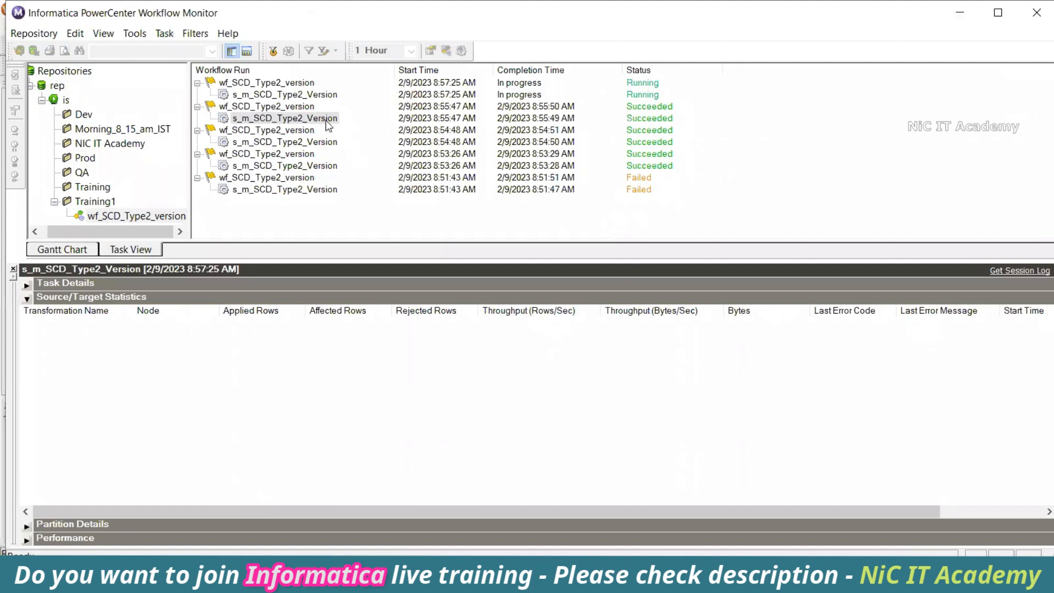
left_click(317, 96)
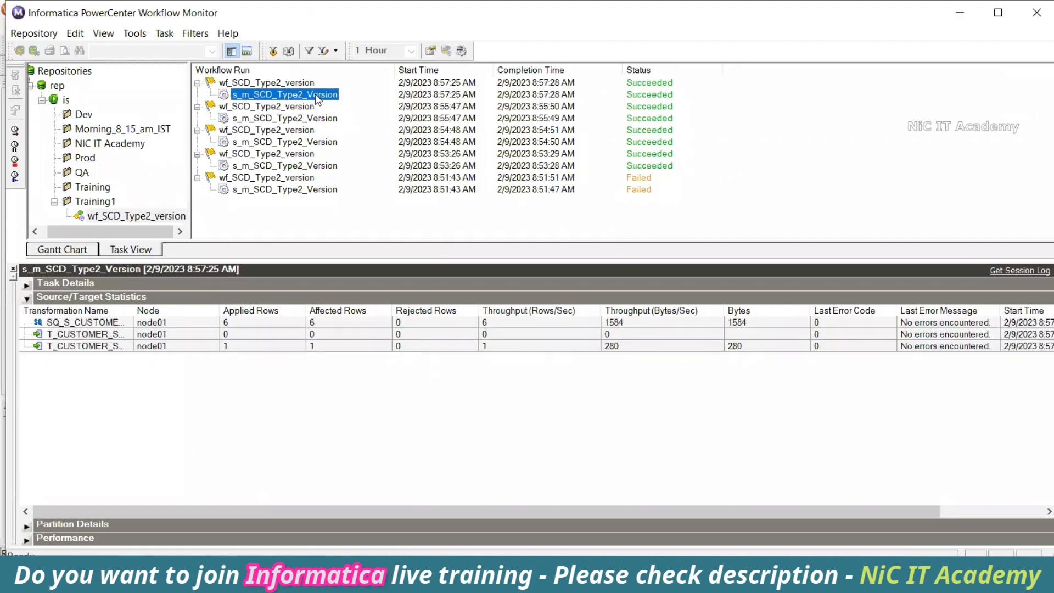
left_click(266, 348)
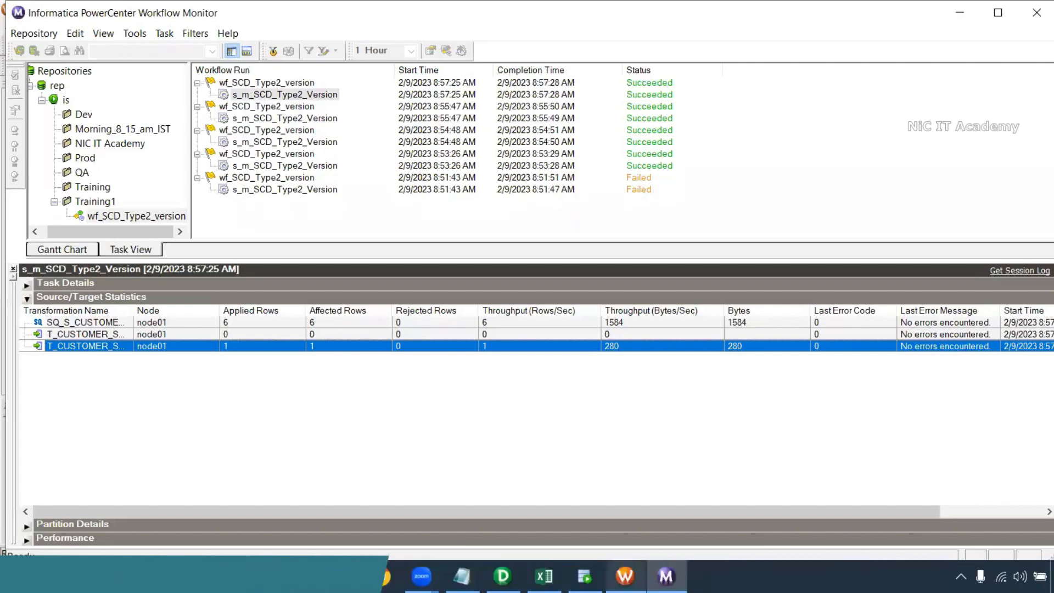
left_click(585, 577)
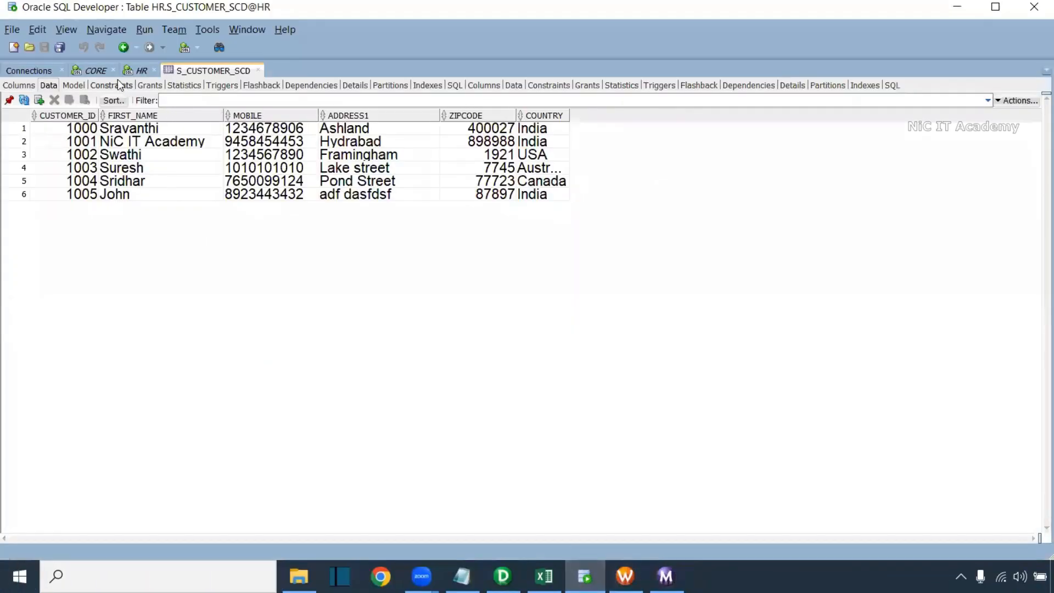
Rerun select * from t_customer_scd_version and review customer 1001's new version 3 Hydrabad row
left_click(101, 72)
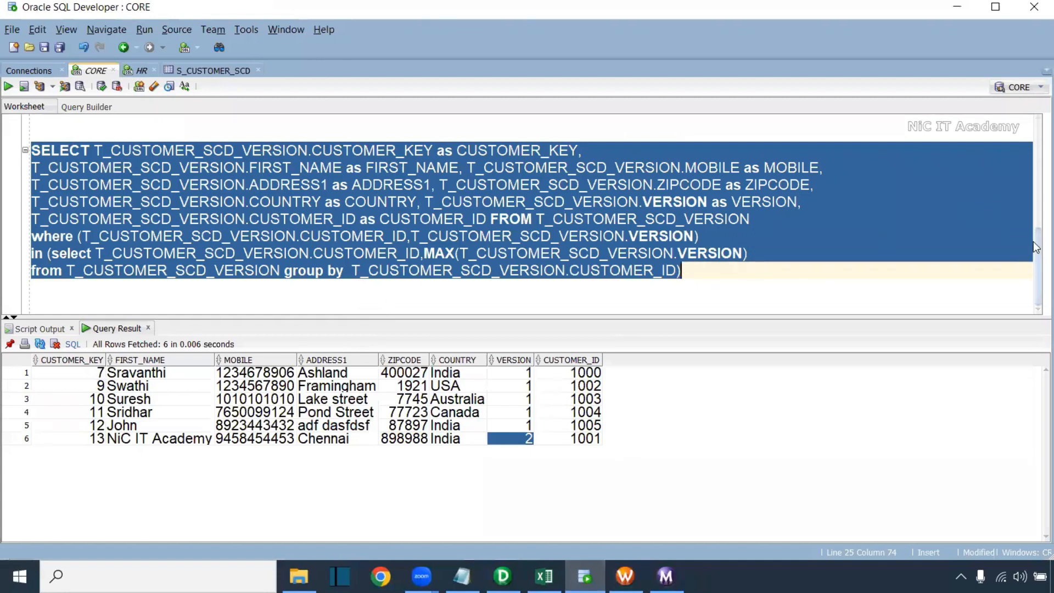
scroll(1037, 247, "up", 3)
left_click(447, 237)
left_click_drag(333, 232, 22, 231)
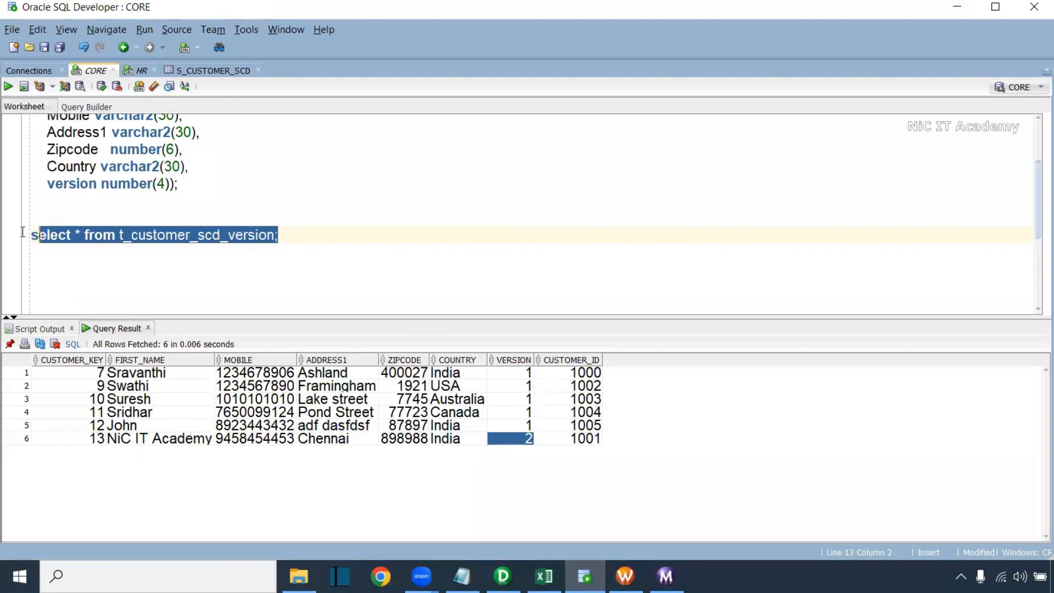
left_click(8, 86)
left_click_drag(599, 467, 88, 468)
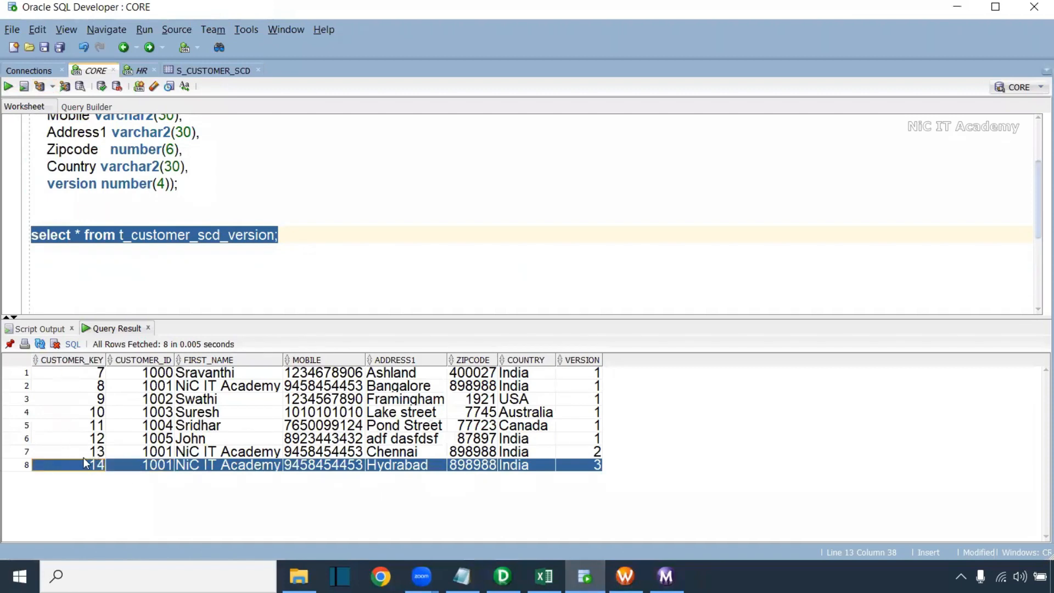
left_click(427, 468)
left_click_drag(596, 452, 171, 460)
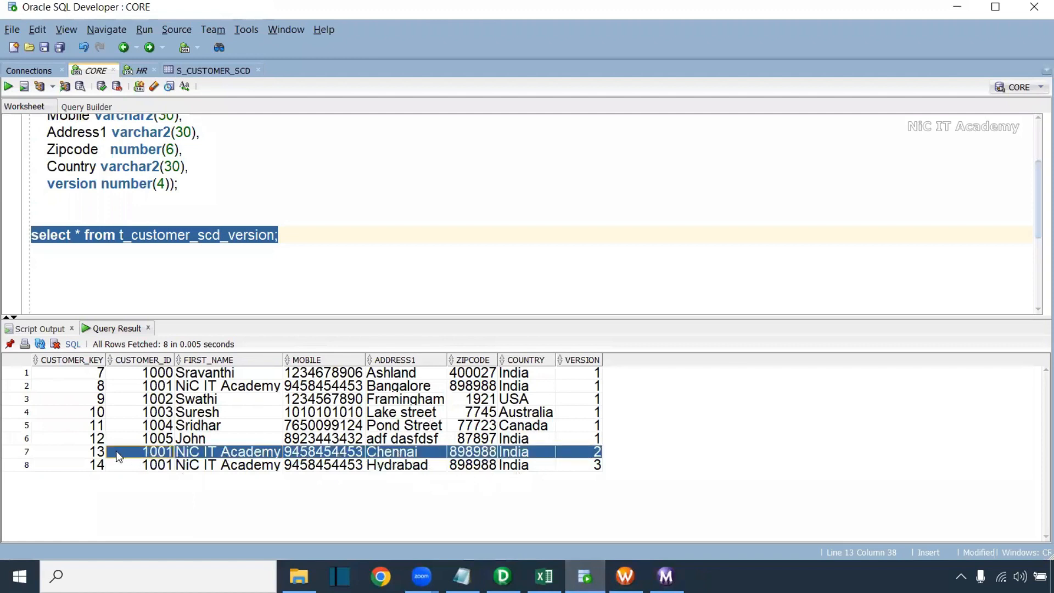
left_click(594, 470)
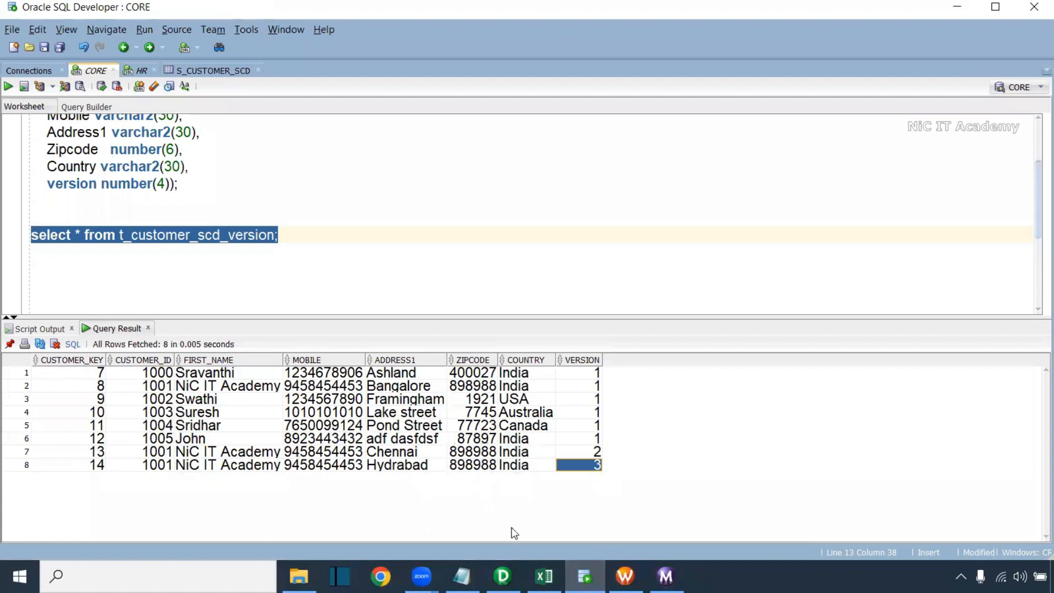
left_click(149, 466)
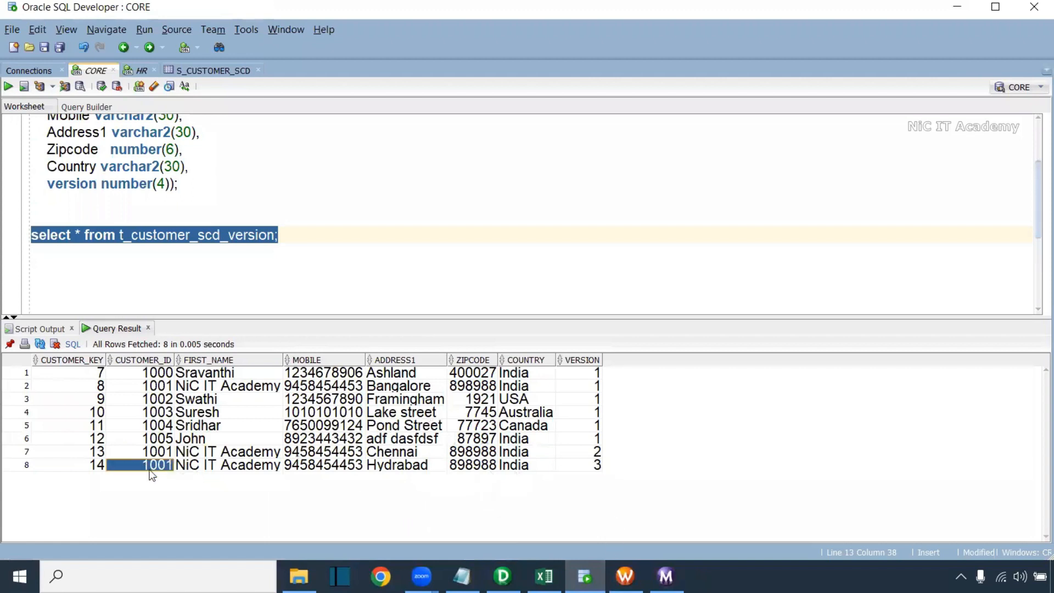
left_click(598, 466)
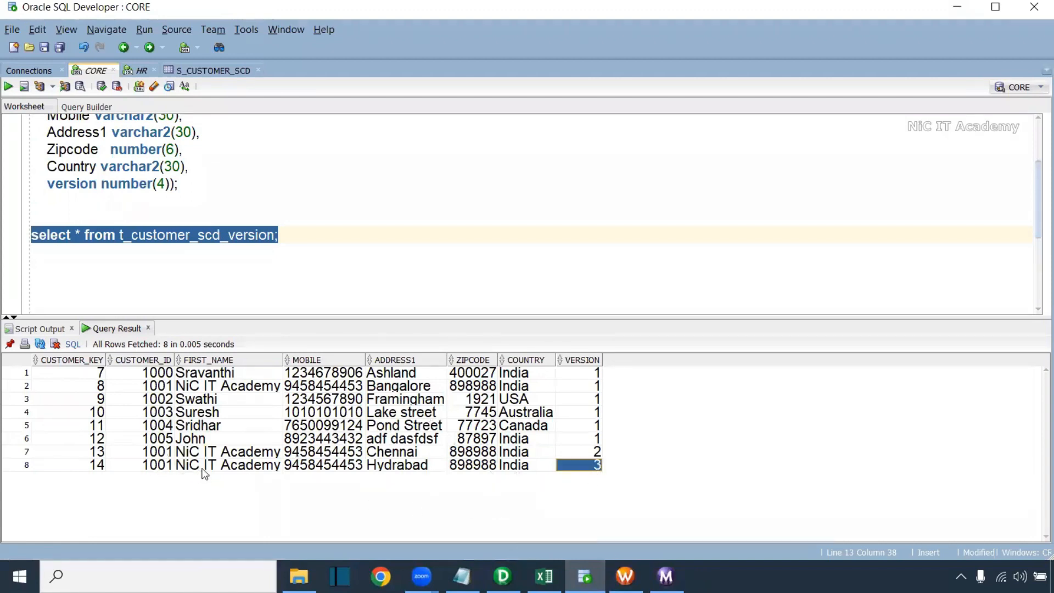
Restore the latest-version lookup query and highlight its group by CUSTOMER_ID clause
type("SELECT T_CUSTOMER_SCD_VERSION.CUSTOMER_KEY as CUSTOMER_KEY, T_CUSTOMER_SCD_VERSION.FIRST_NAME as FIRST_NAME, T_CUSTOMER_SCD_VERSION.MOBILE as MOBILE, T_CUSTOMER_SCD_VERSION.ADDRESS1 as ADDRESS1, T_CUSTOMER_SCD_VERSION.ZIPCODE as ZIPCODE, T_CUSTOMER_SCD_VERSION.COUNTRY as COUNTRY, T_CUSTOMER_SCD_VERSION.VERSION as VERSION, T_CUSTOMER_SCD_VERSION.CUSTOMER_ID as CUSTOMER_ID FROM T_CUSTOMER_SCD_VERSION where (T_CUSTOMER_SCD_VERSION.CUSTOMER_ID,T_CUSTOMER_SCD_VERSION.VERSION) in (select T_CUSTOMER_SCD_VERSION.CUSTOMER_ID,MAX(T_CUSTOMER_SCD_VERSION.VERSION) from T_CUSTOMER_SCD_VERSION group by  T_CUSTOMER_SCD_VERSION.CUSTOMER_ID)")
left_click(592, 272)
left_click_drag(356, 272, 681, 269)
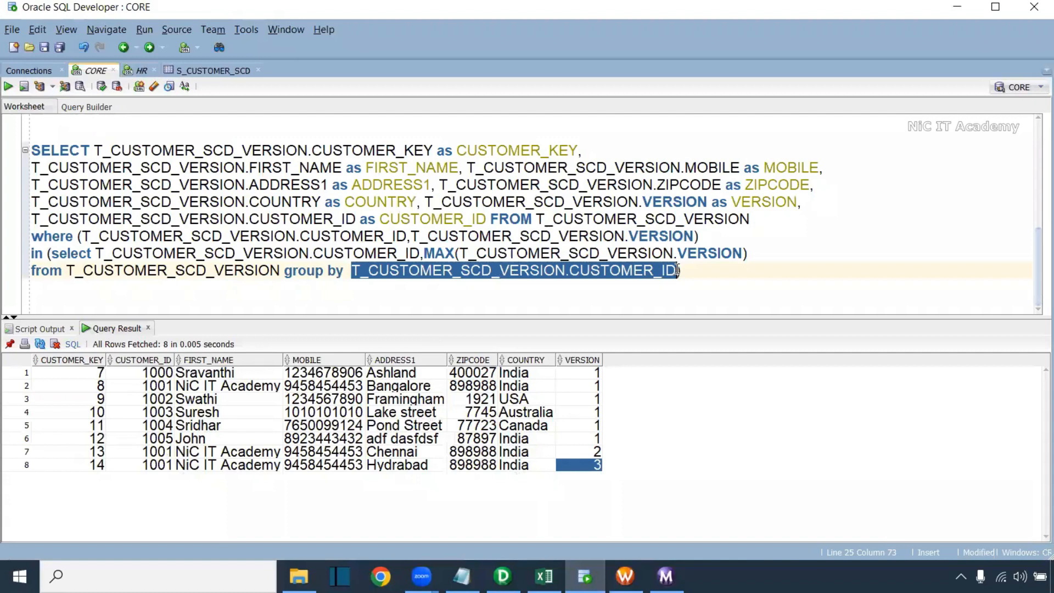
left_click_drag(169, 379, 604, 466)
left_click(154, 467)
left_click(593, 467)
left_click(156, 426)
left_click_drag(278, 432, 592, 427)
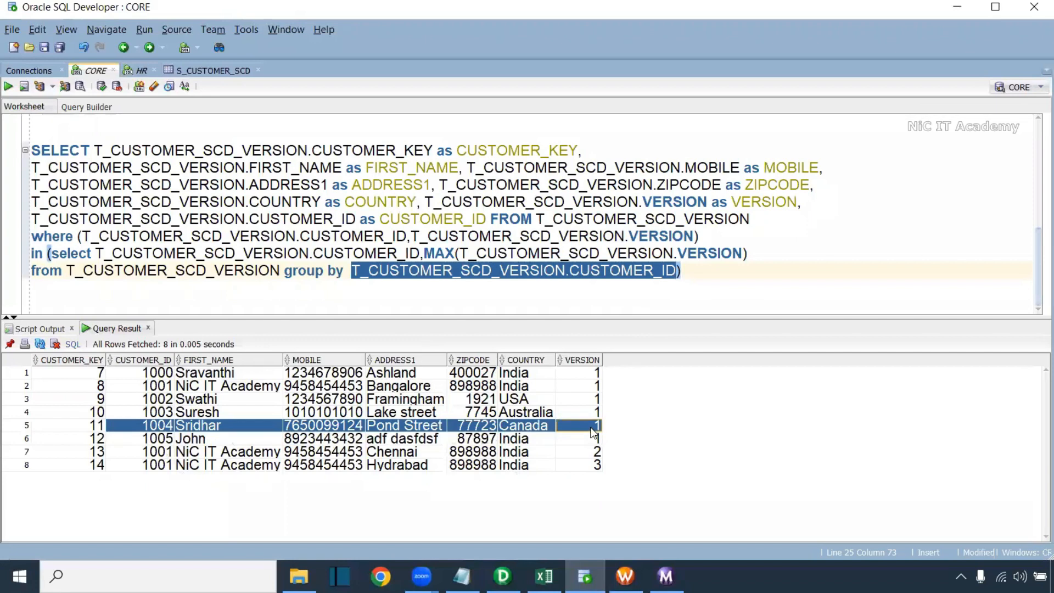
left_click(593, 428)
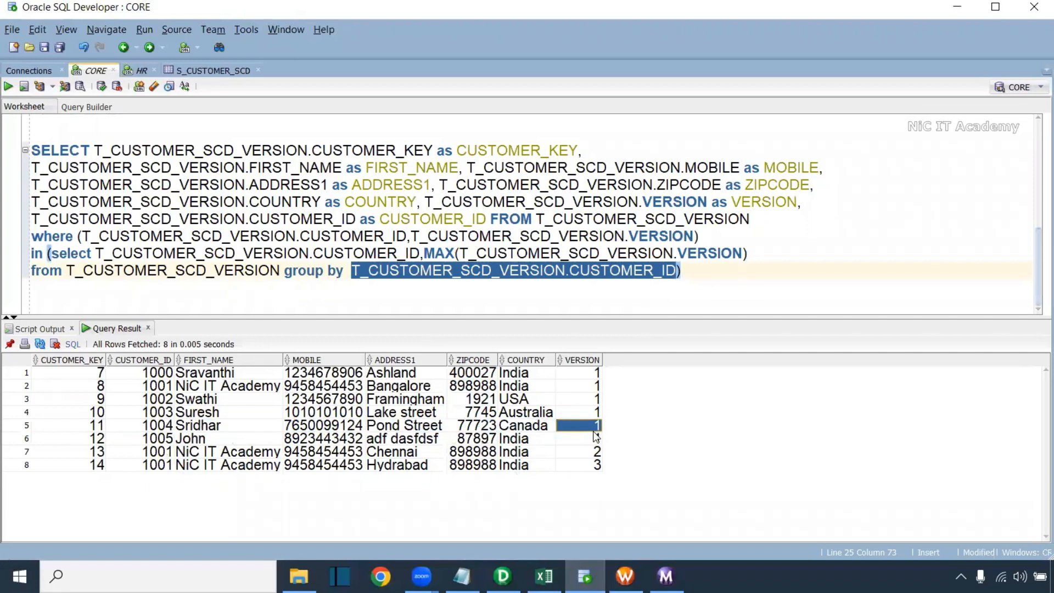
left_click(567, 467)
left_click_drag(165, 465, 260, 472)
left_click(260, 471)
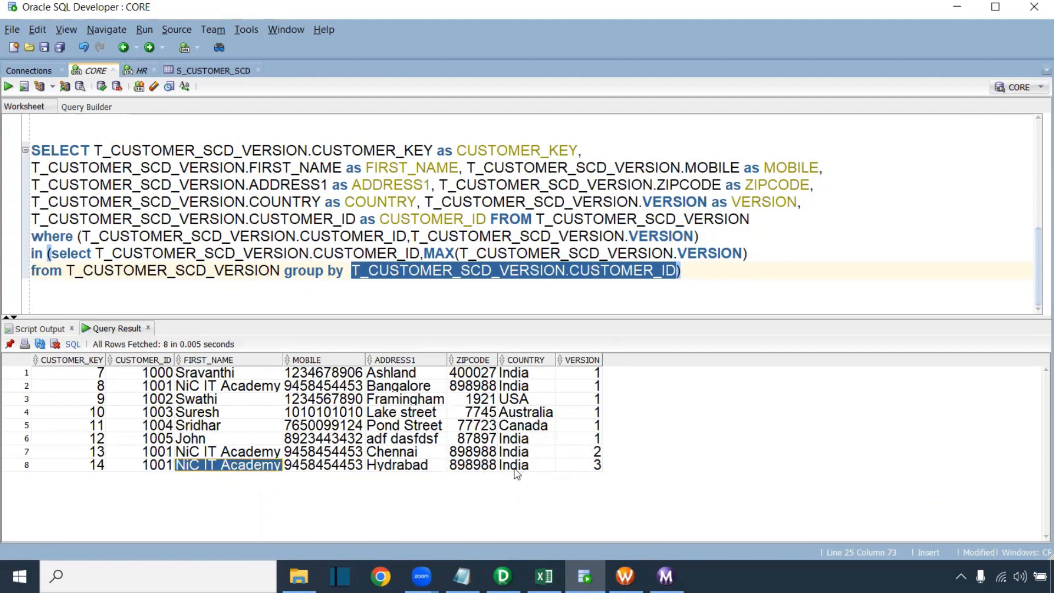
left_click(573, 468)
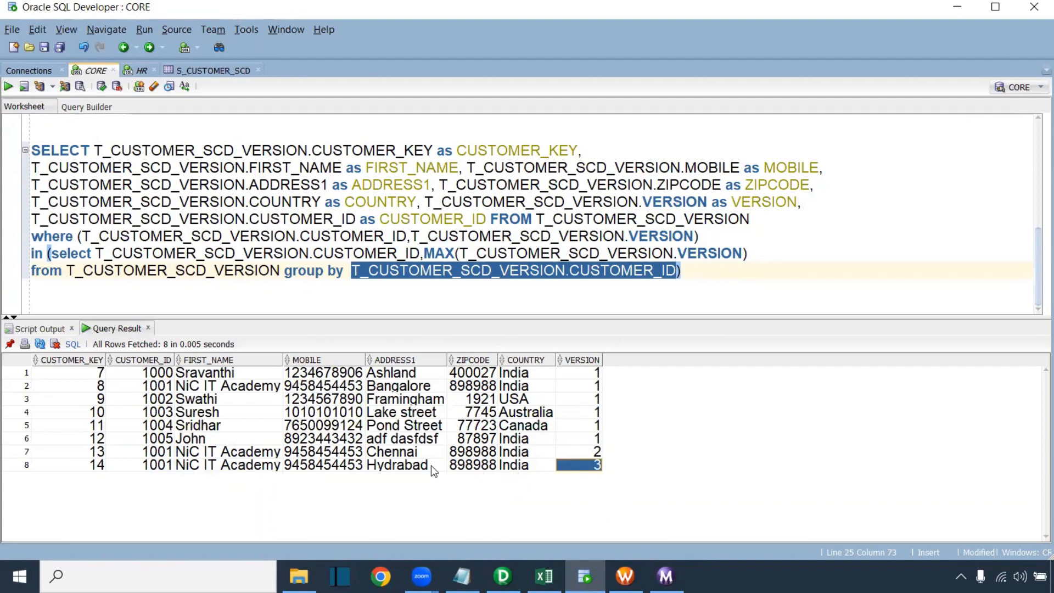
Review the NEW and Update insert rules and lookup override notes on the Type-2 Version sheet
left_click(545, 576)
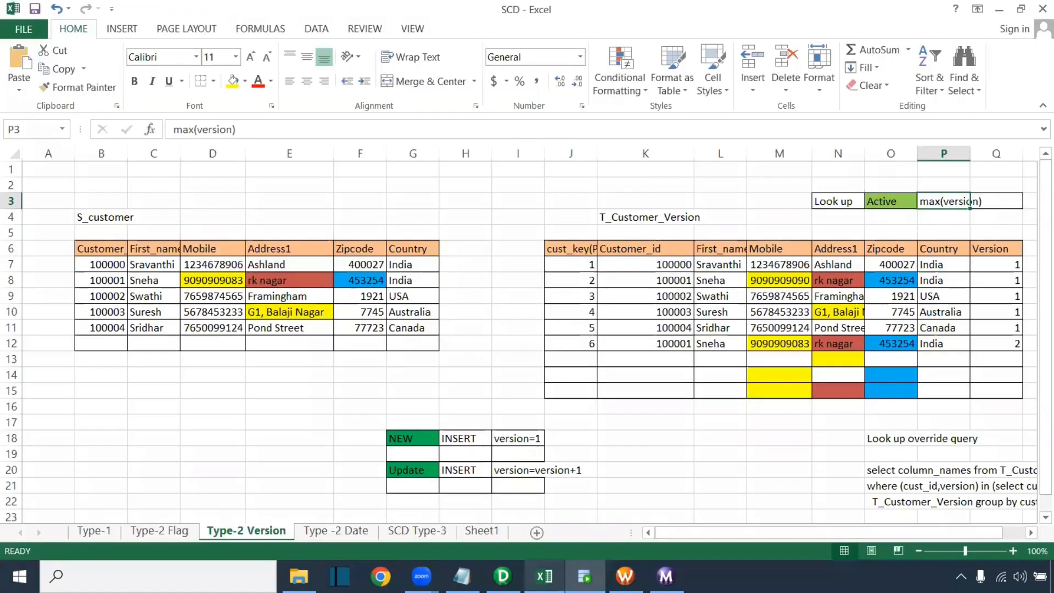
left_click_drag(330, 422, 610, 484)
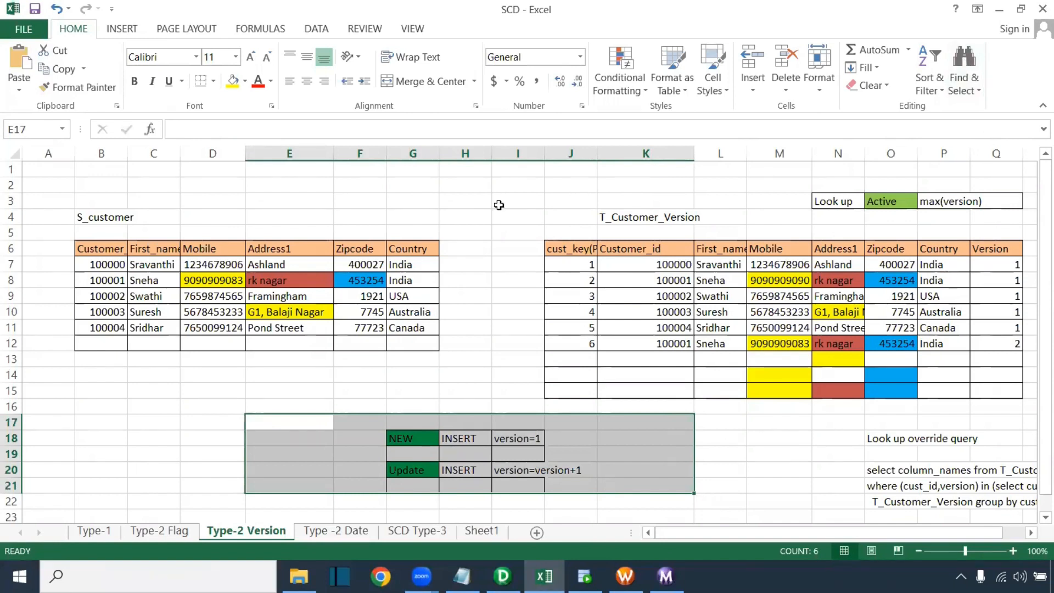
left_click(494, 205)
left_click_drag(409, 360, 464, 360)
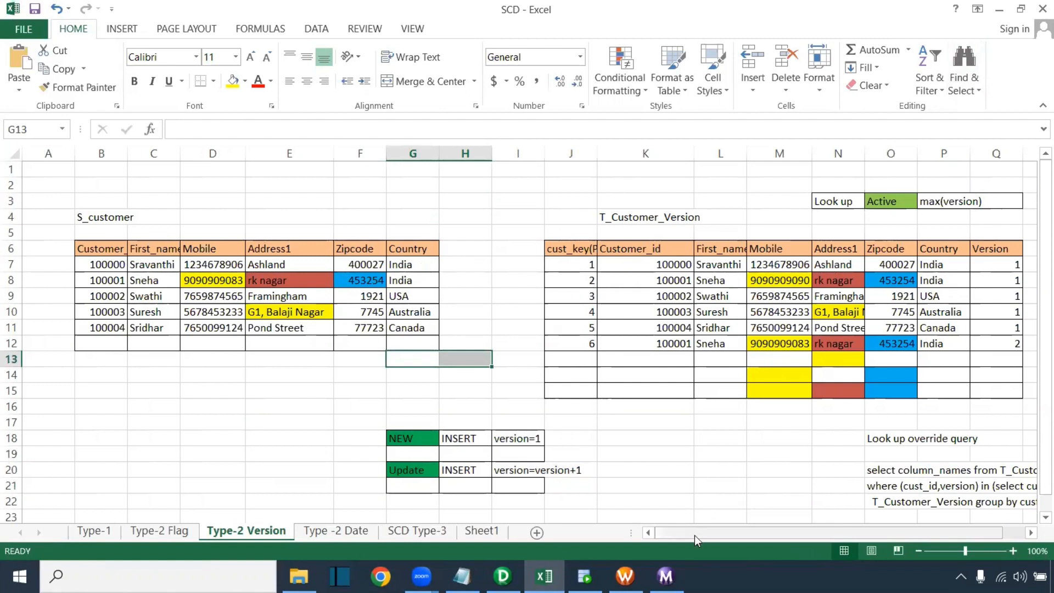
left_click_drag(694, 535, 804, 532)
left_click(664, 441)
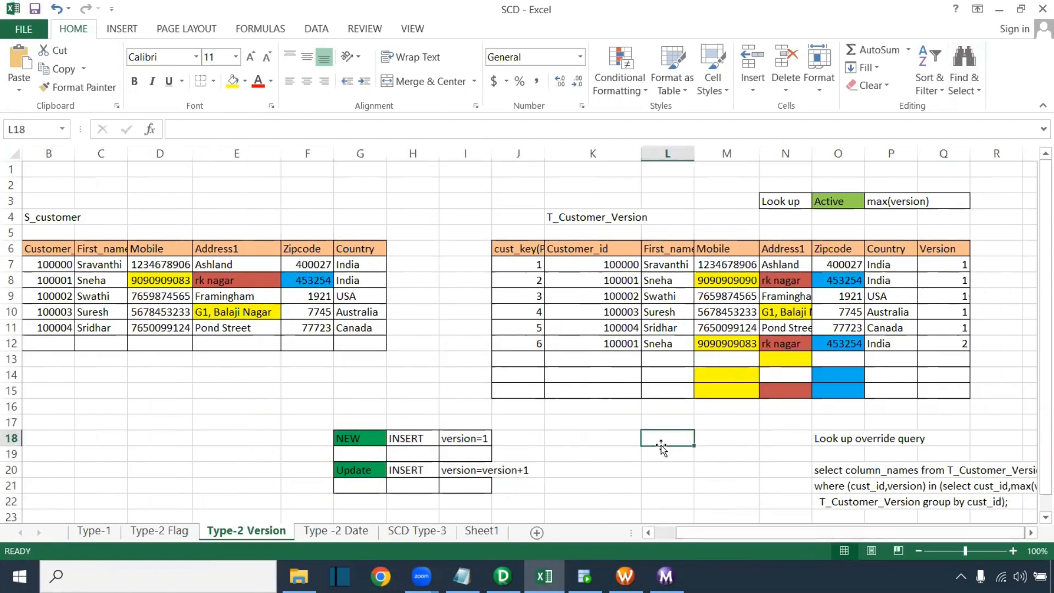
left_click(631, 466)
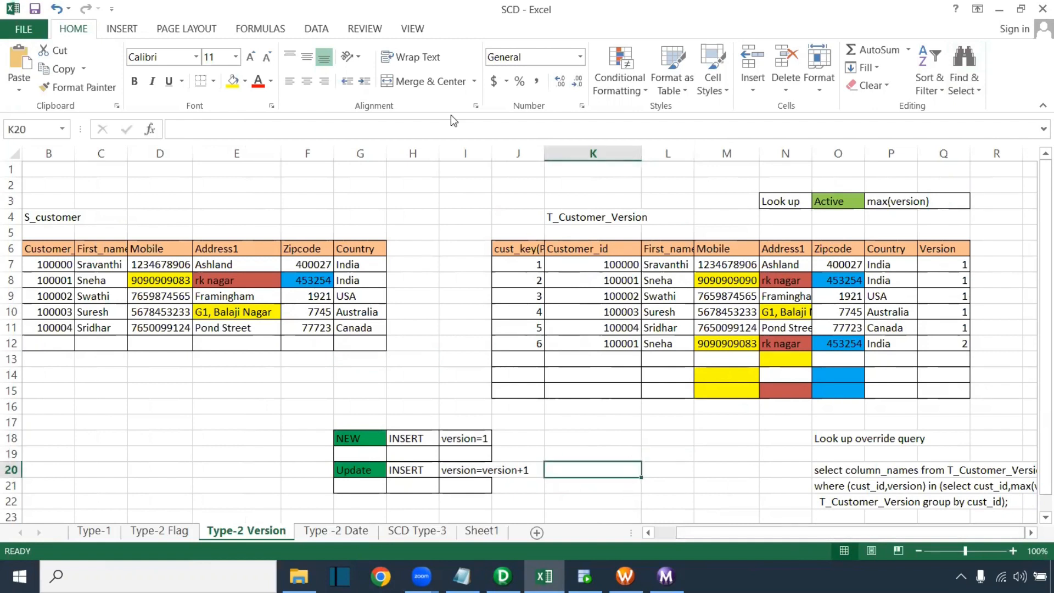